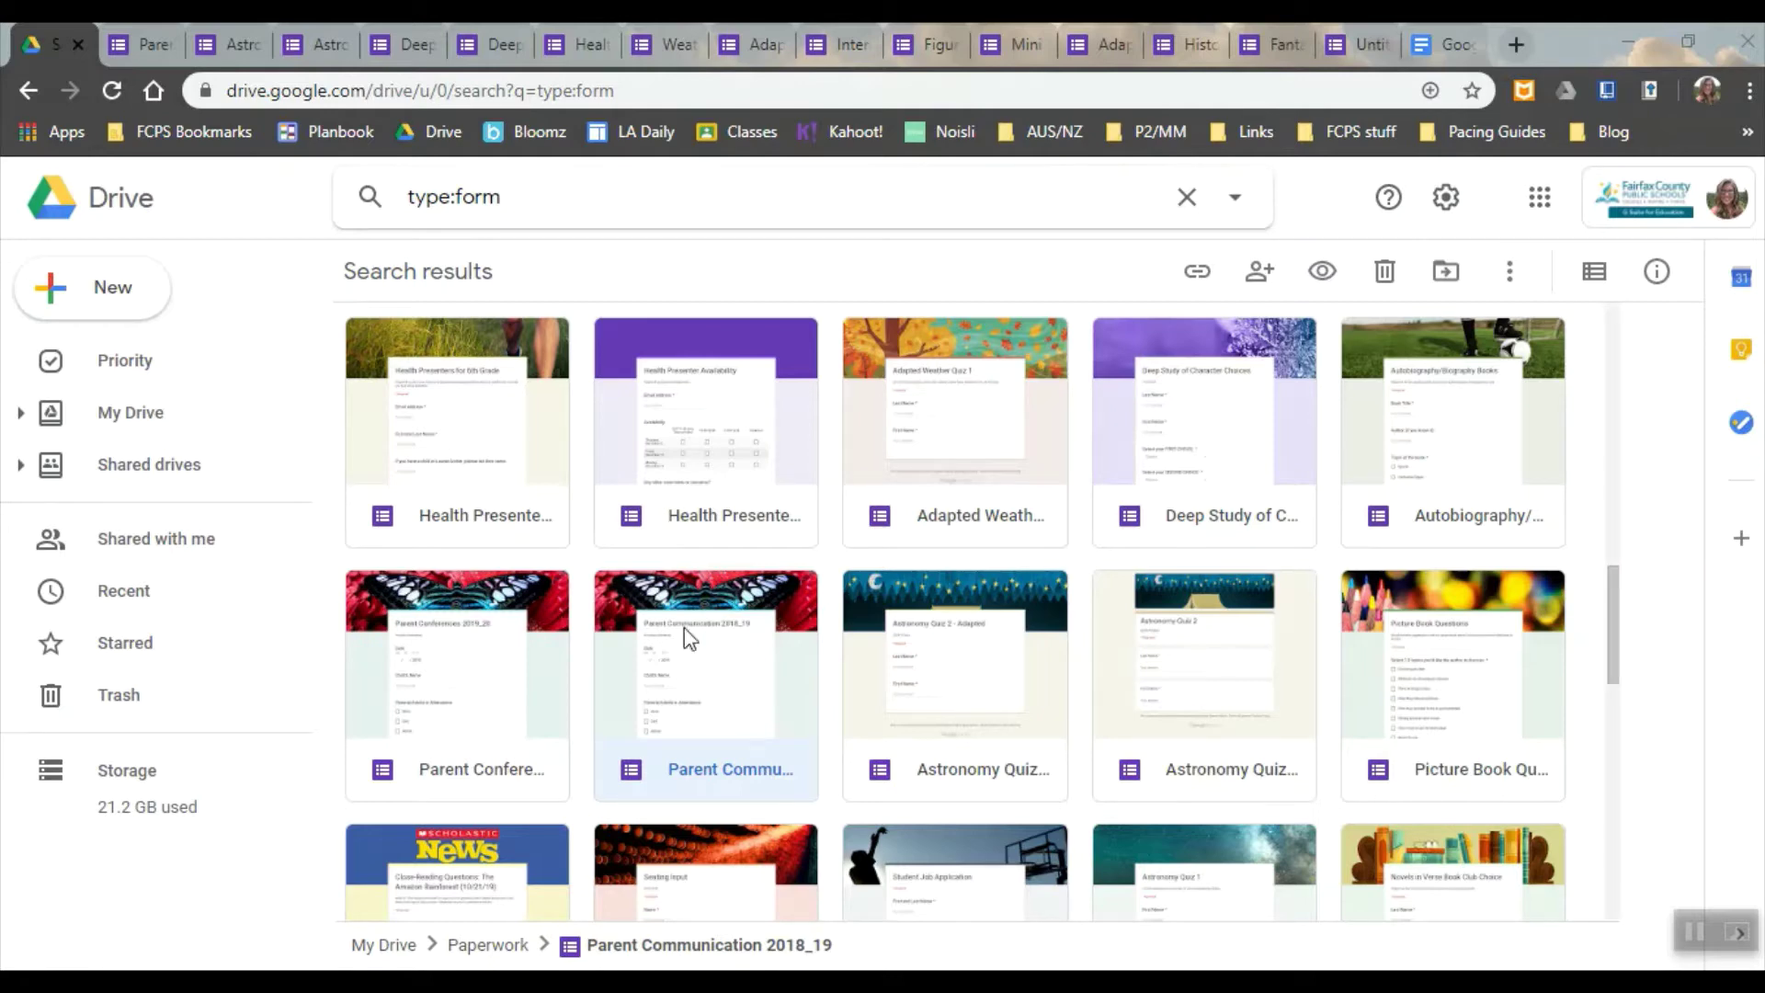
Show the live Parent Communication 2018_19 form with its Date and Child's Name questions.
left_click(151, 41)
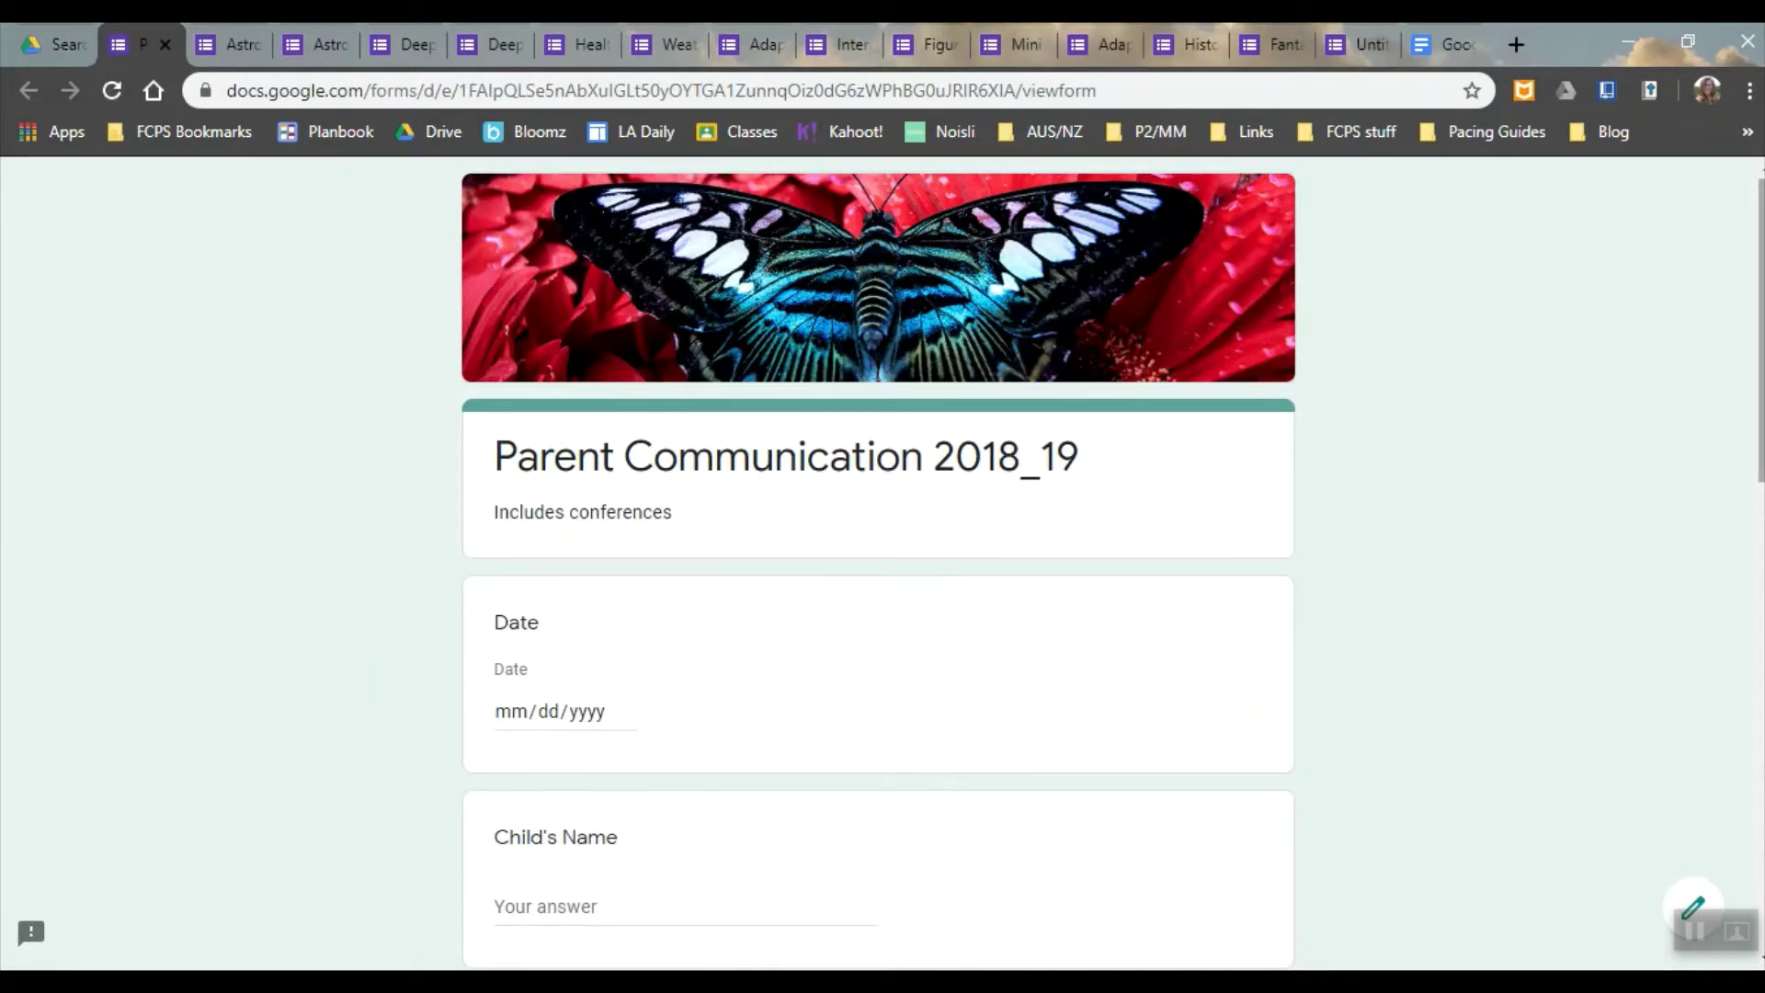
scroll(1761, 367, "down", 2)
scroll(878, 561, "down", 5)
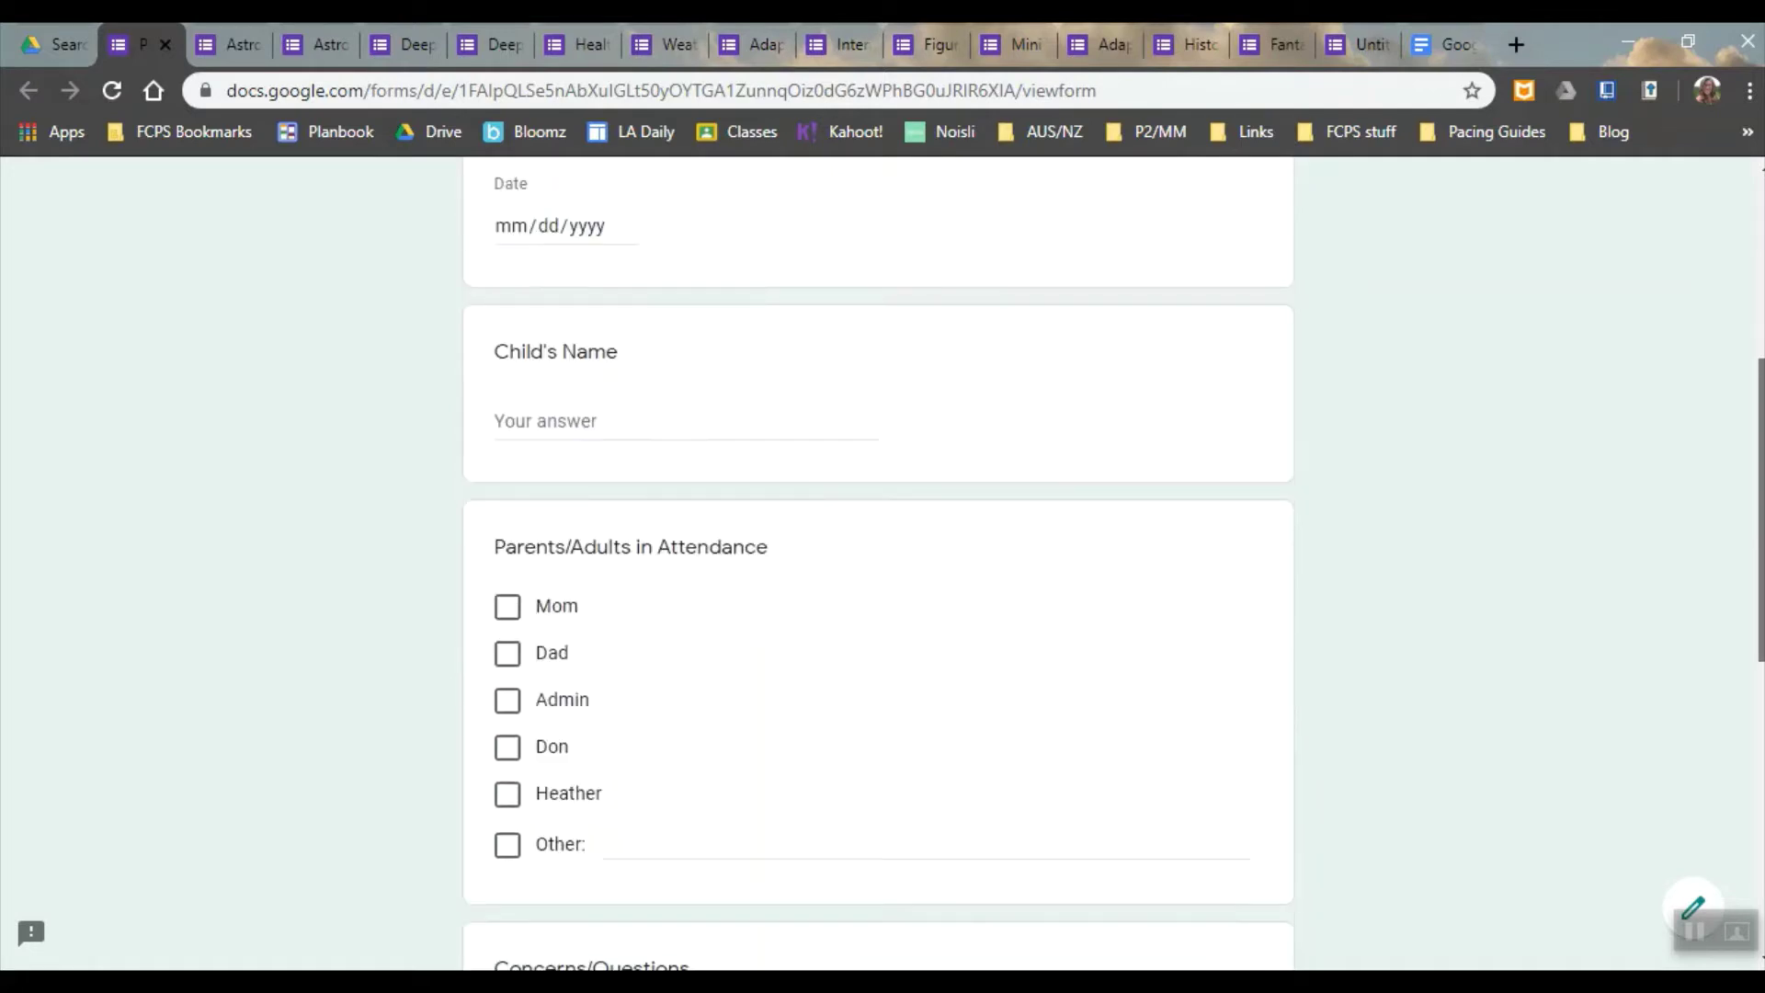
scroll(878, 560, "down", 2)
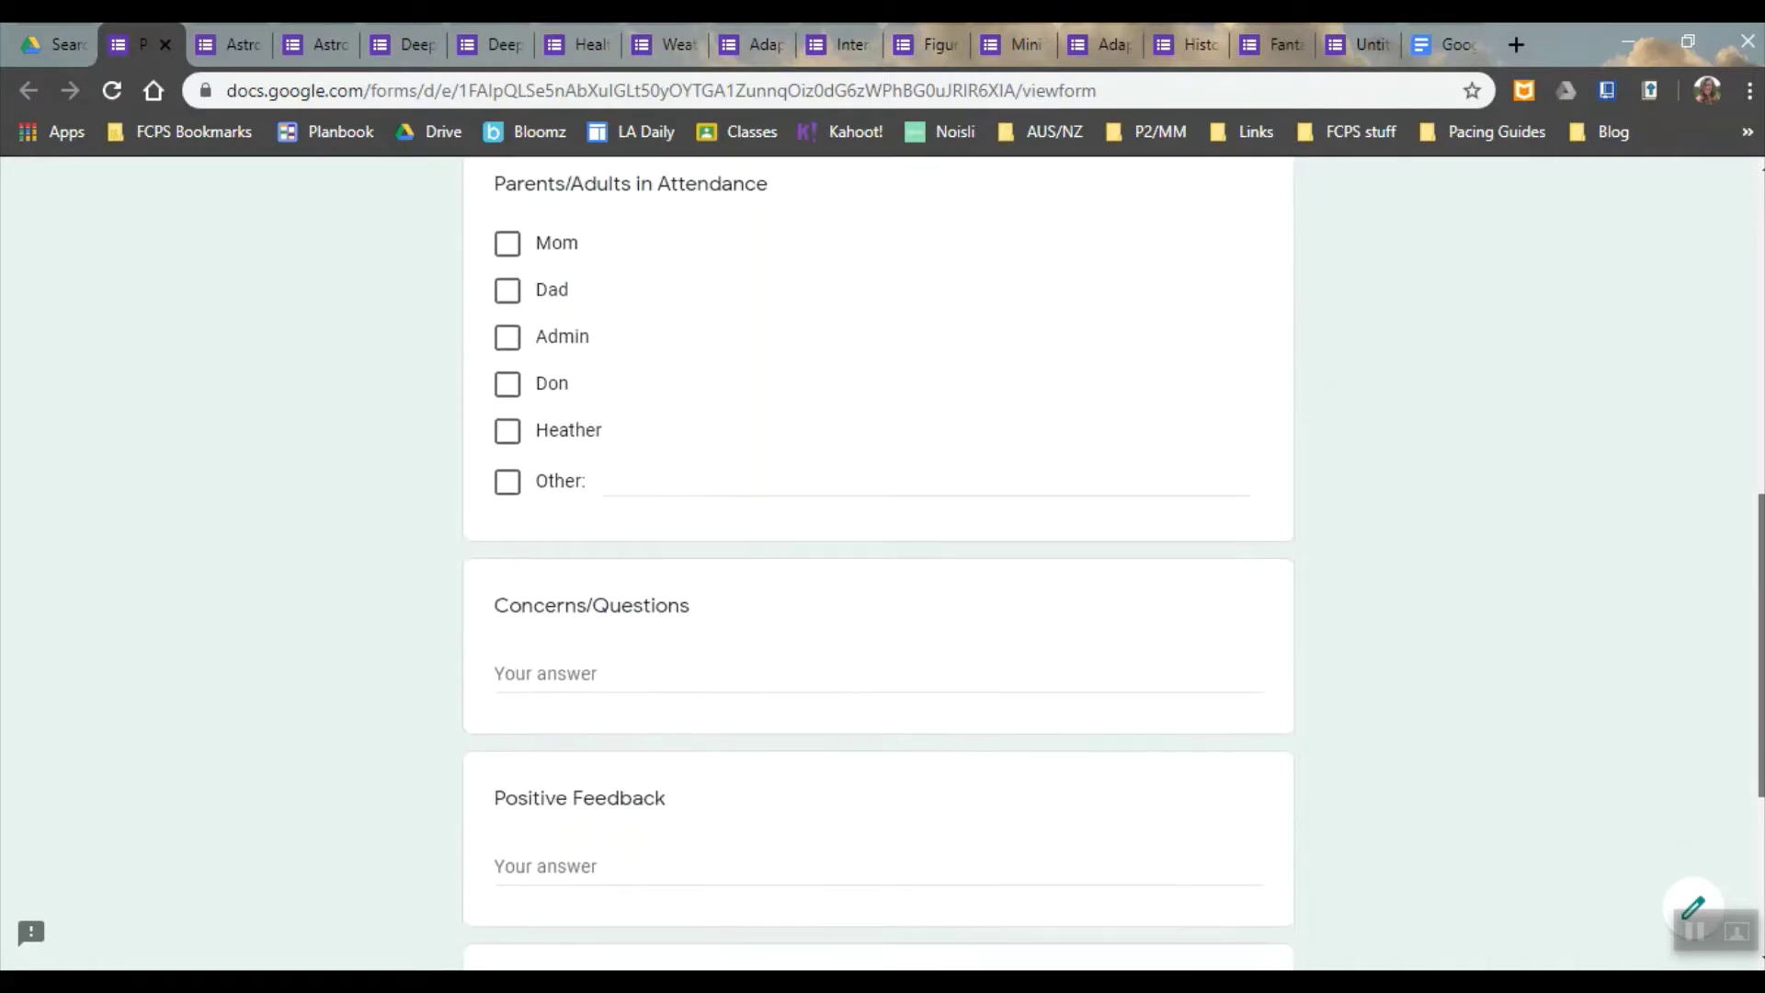
scroll(878, 560, "down", 2)
scroll(878, 560, "down", 1)
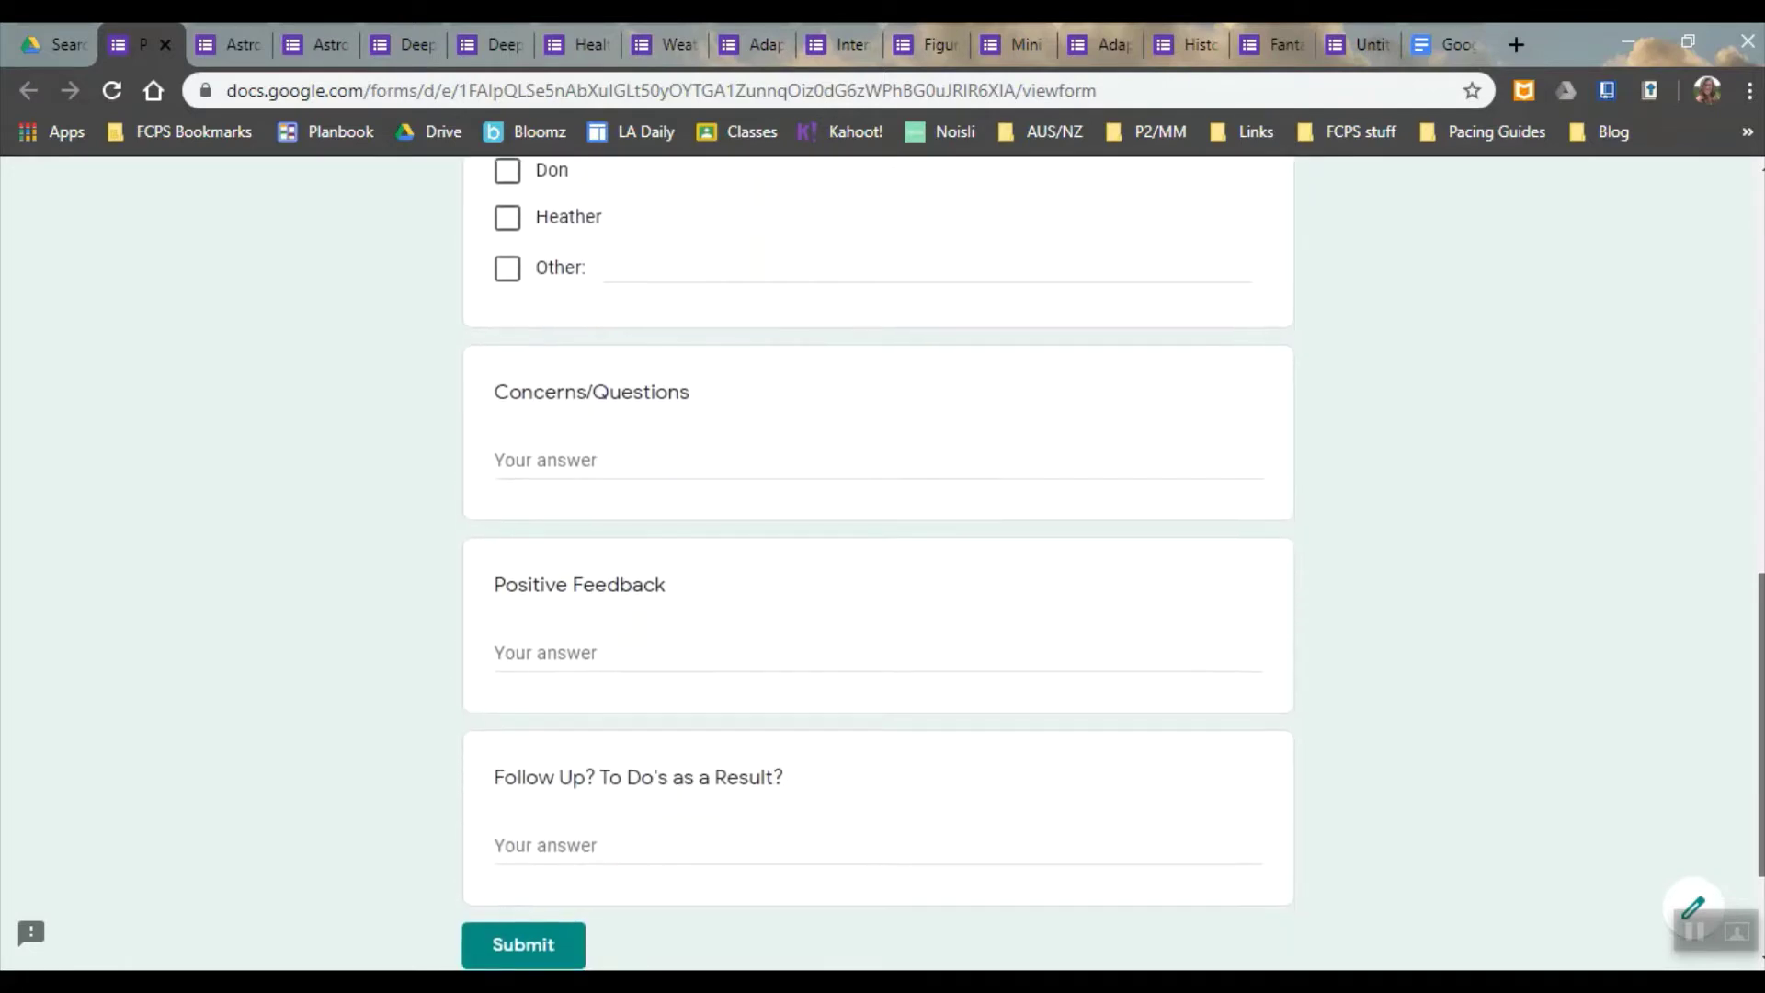
scroll(877, 561, "down", 1)
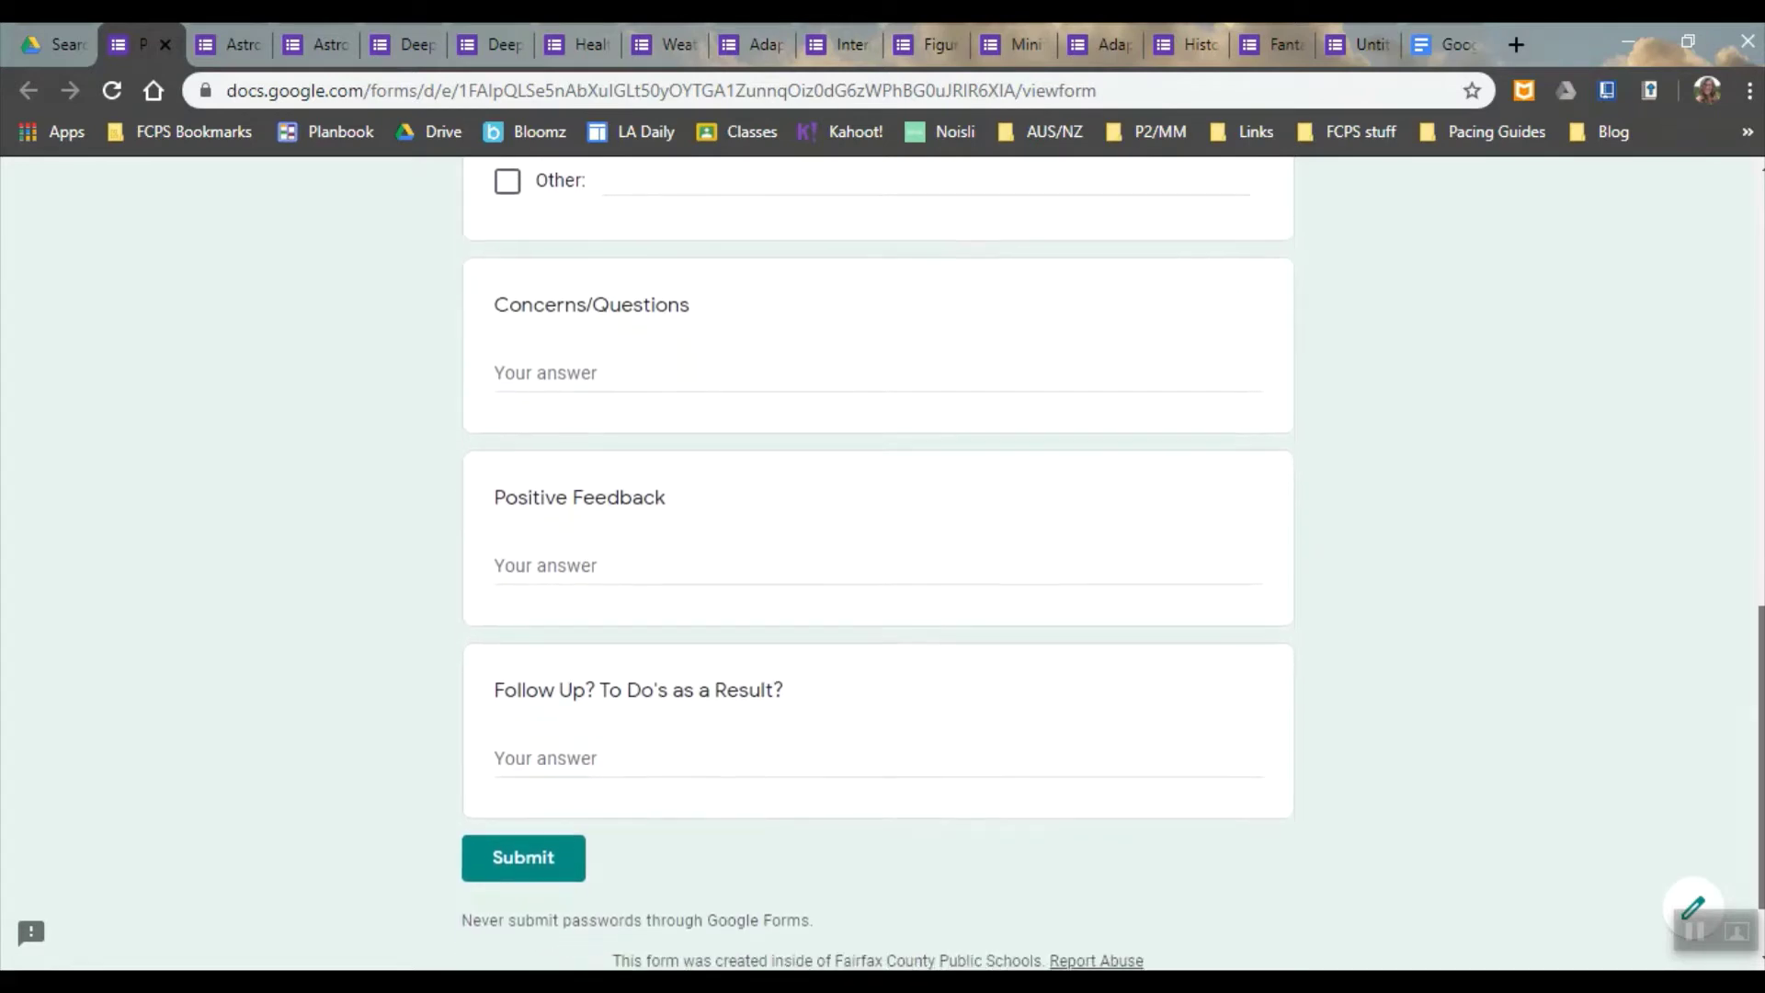
scroll(878, 561, "down", 1)
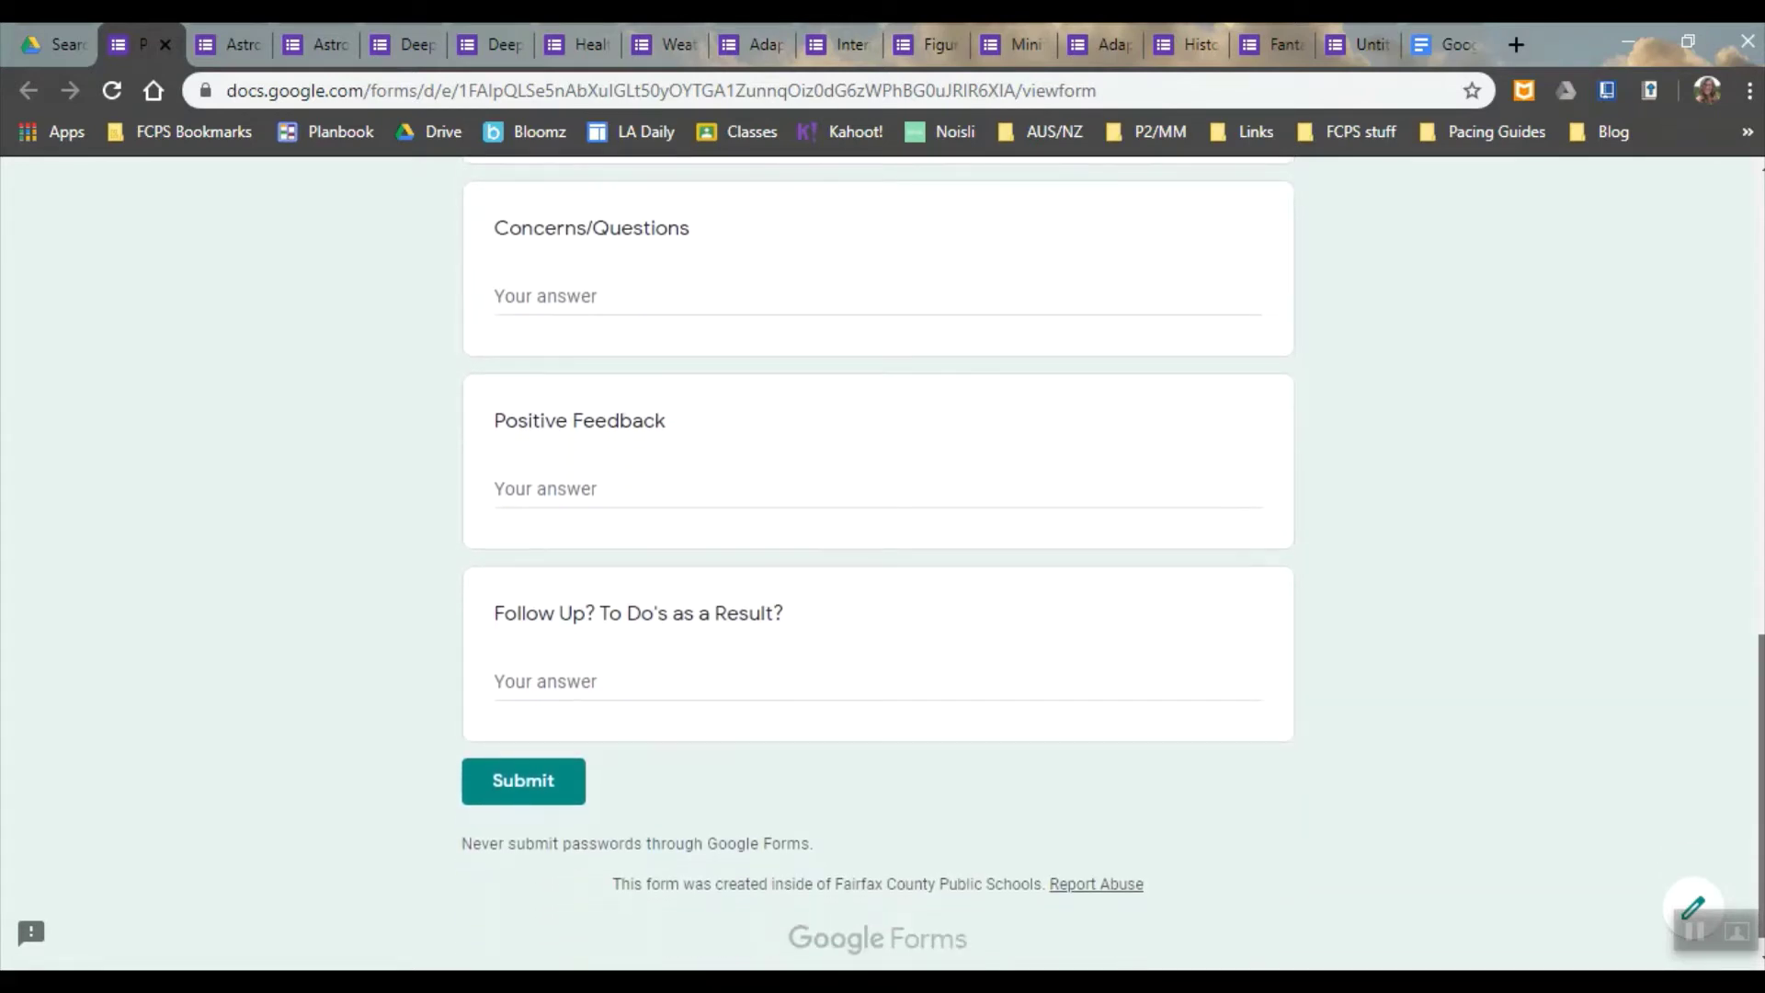
scroll(878, 560, "up", 13)
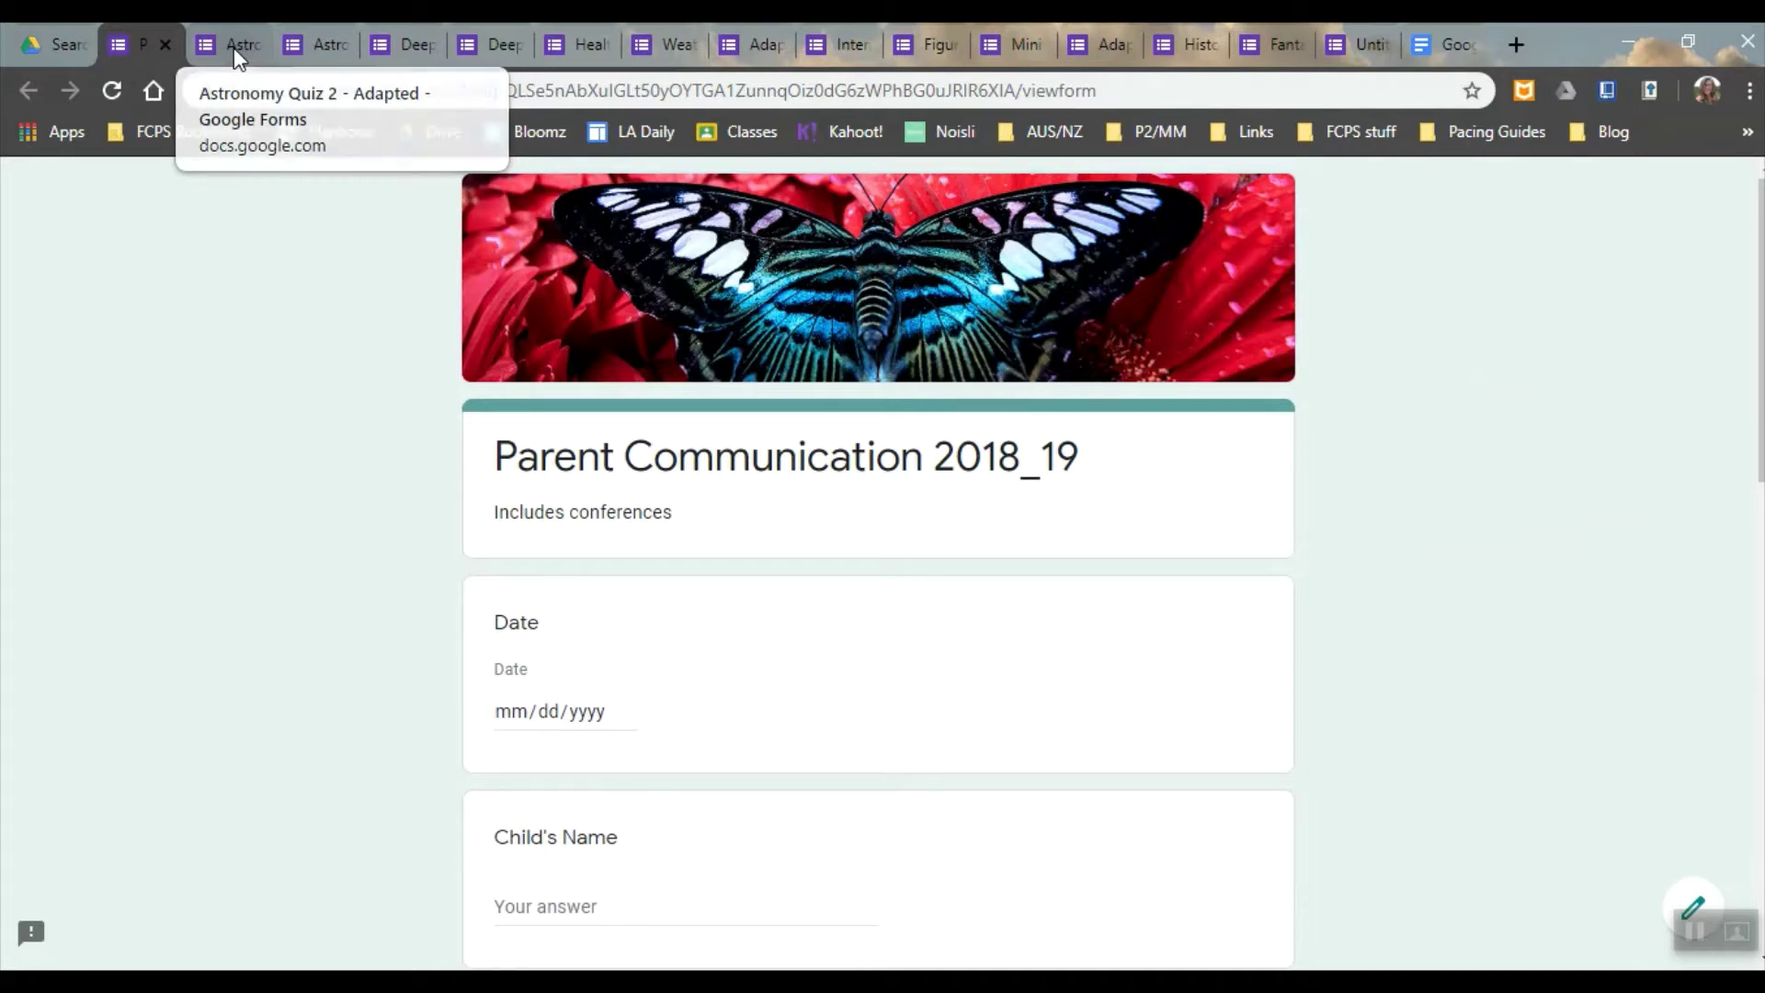
Glance at Astronomy Quiz 2 - Adapted, then open the Astronomy Quiz 2 editor with 43 responses.
left_click(237, 46)
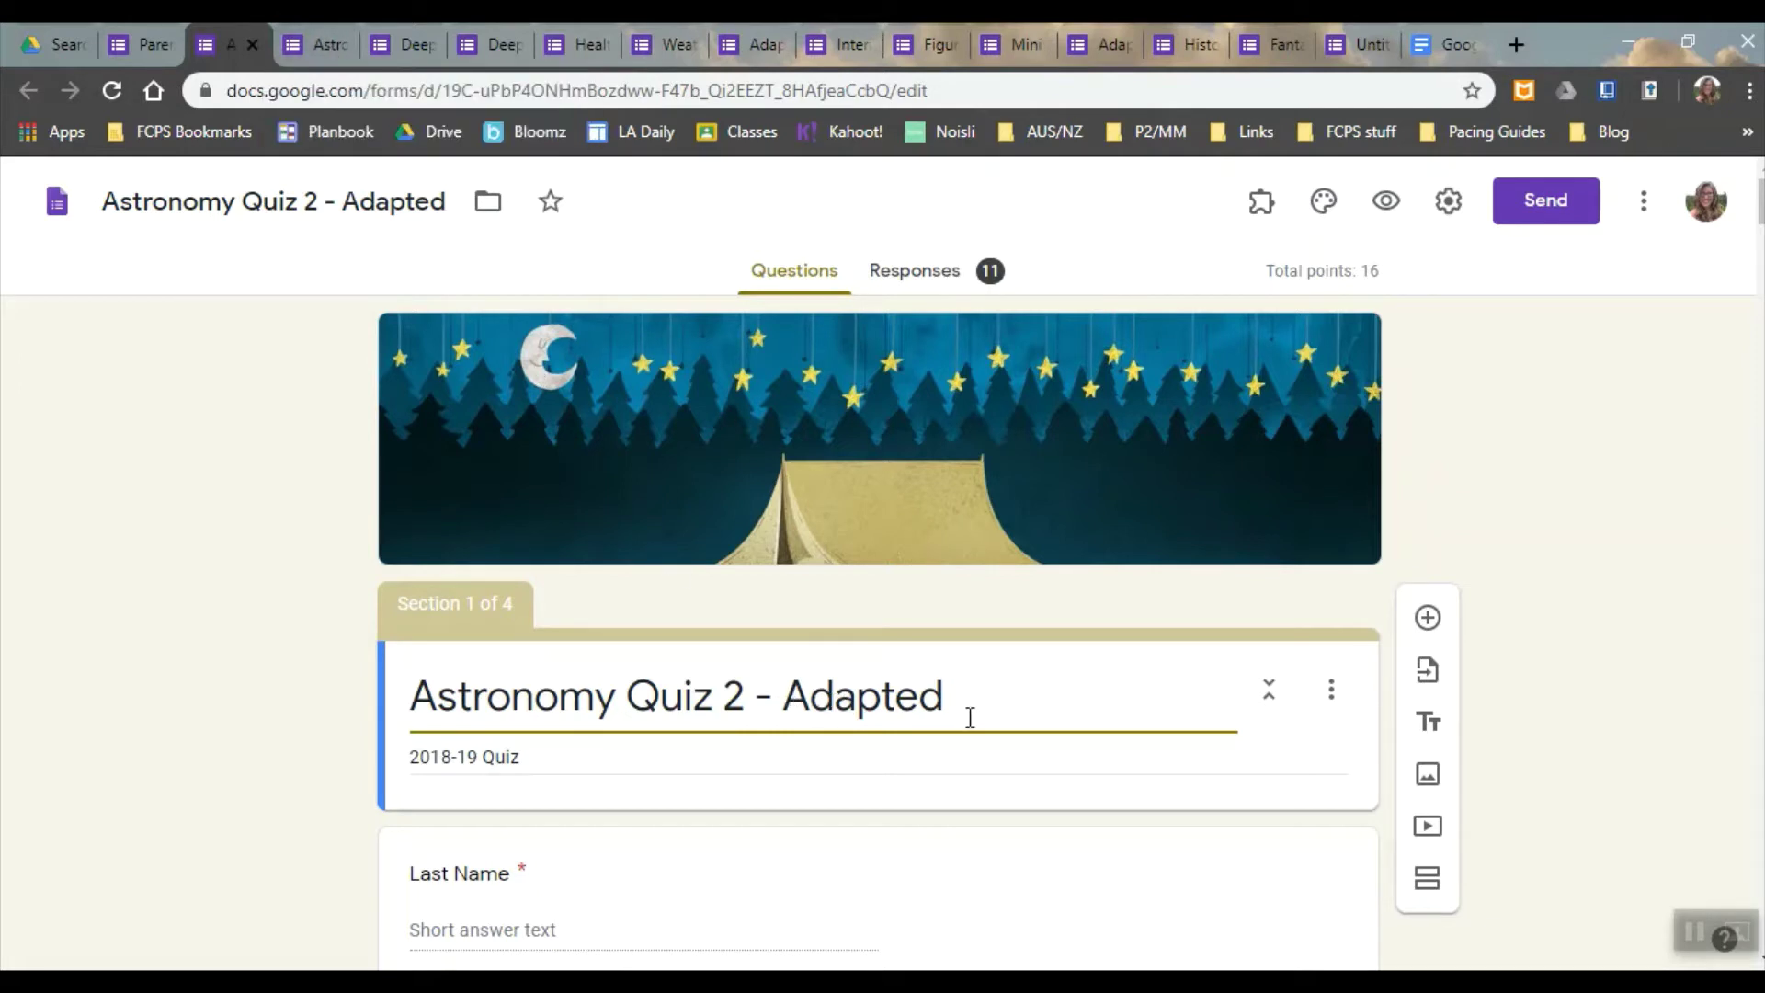
left_click(316, 38)
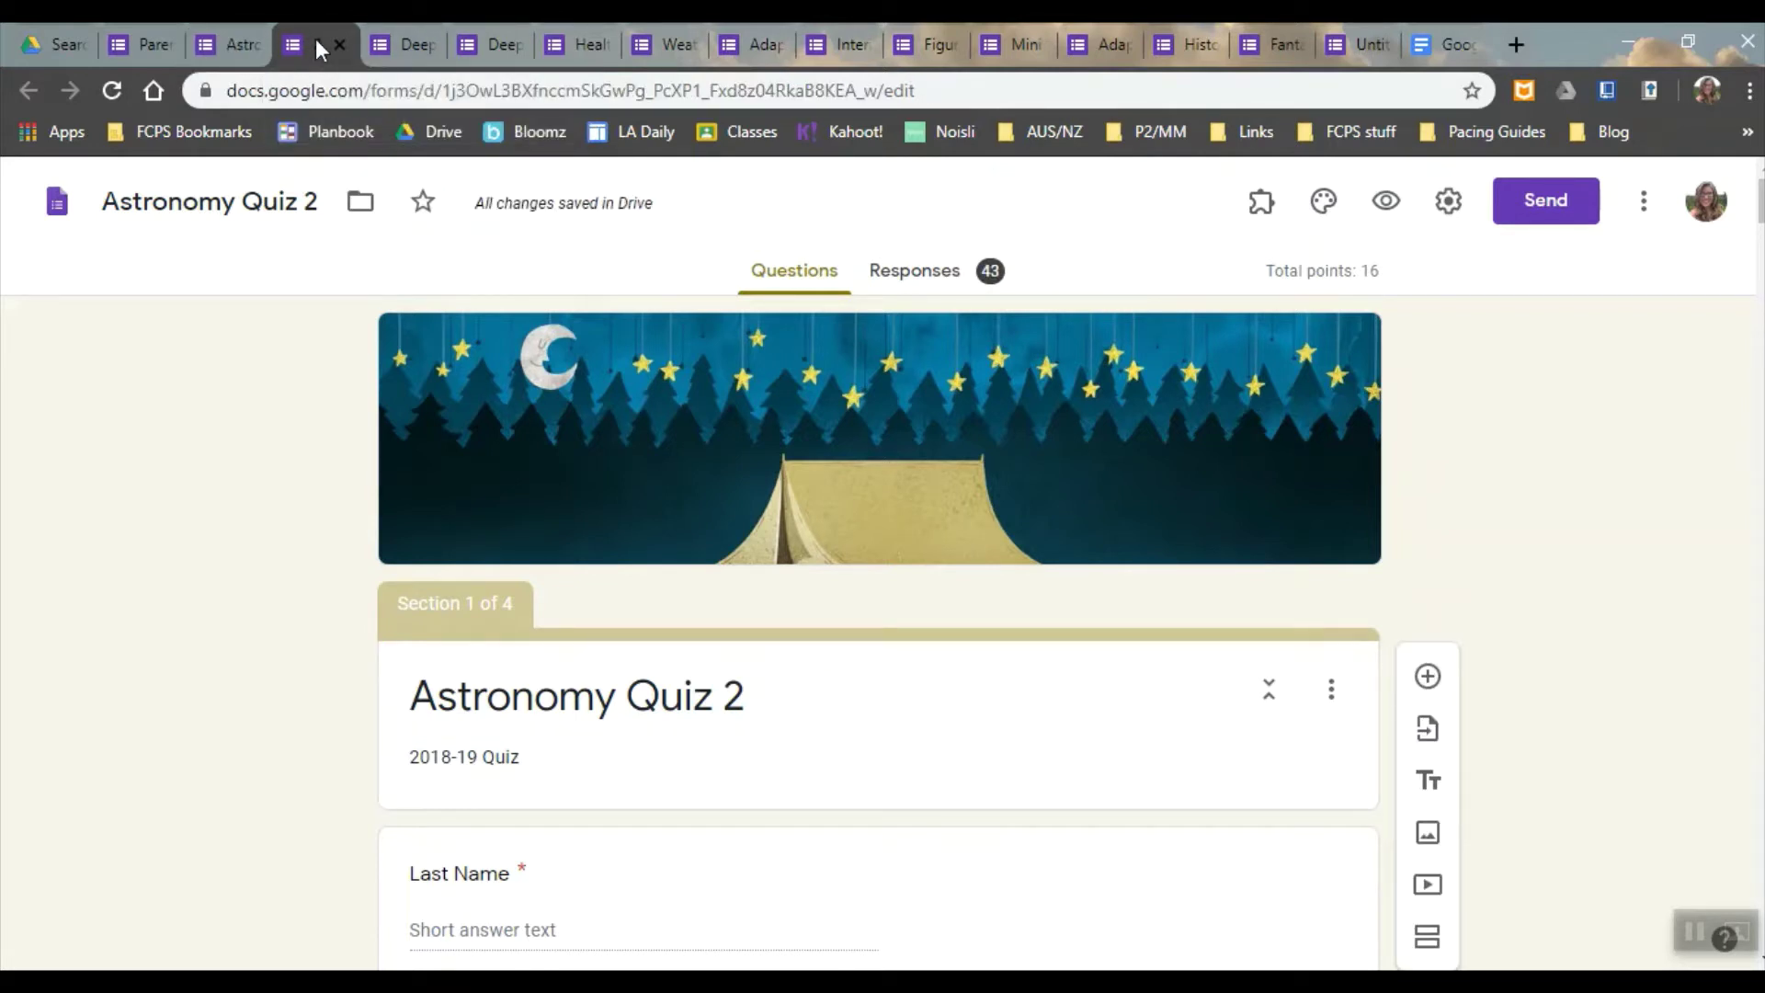
Open the Deep Study of Character Choices editor and scroll through its book-choice questions.
left_click(410, 46)
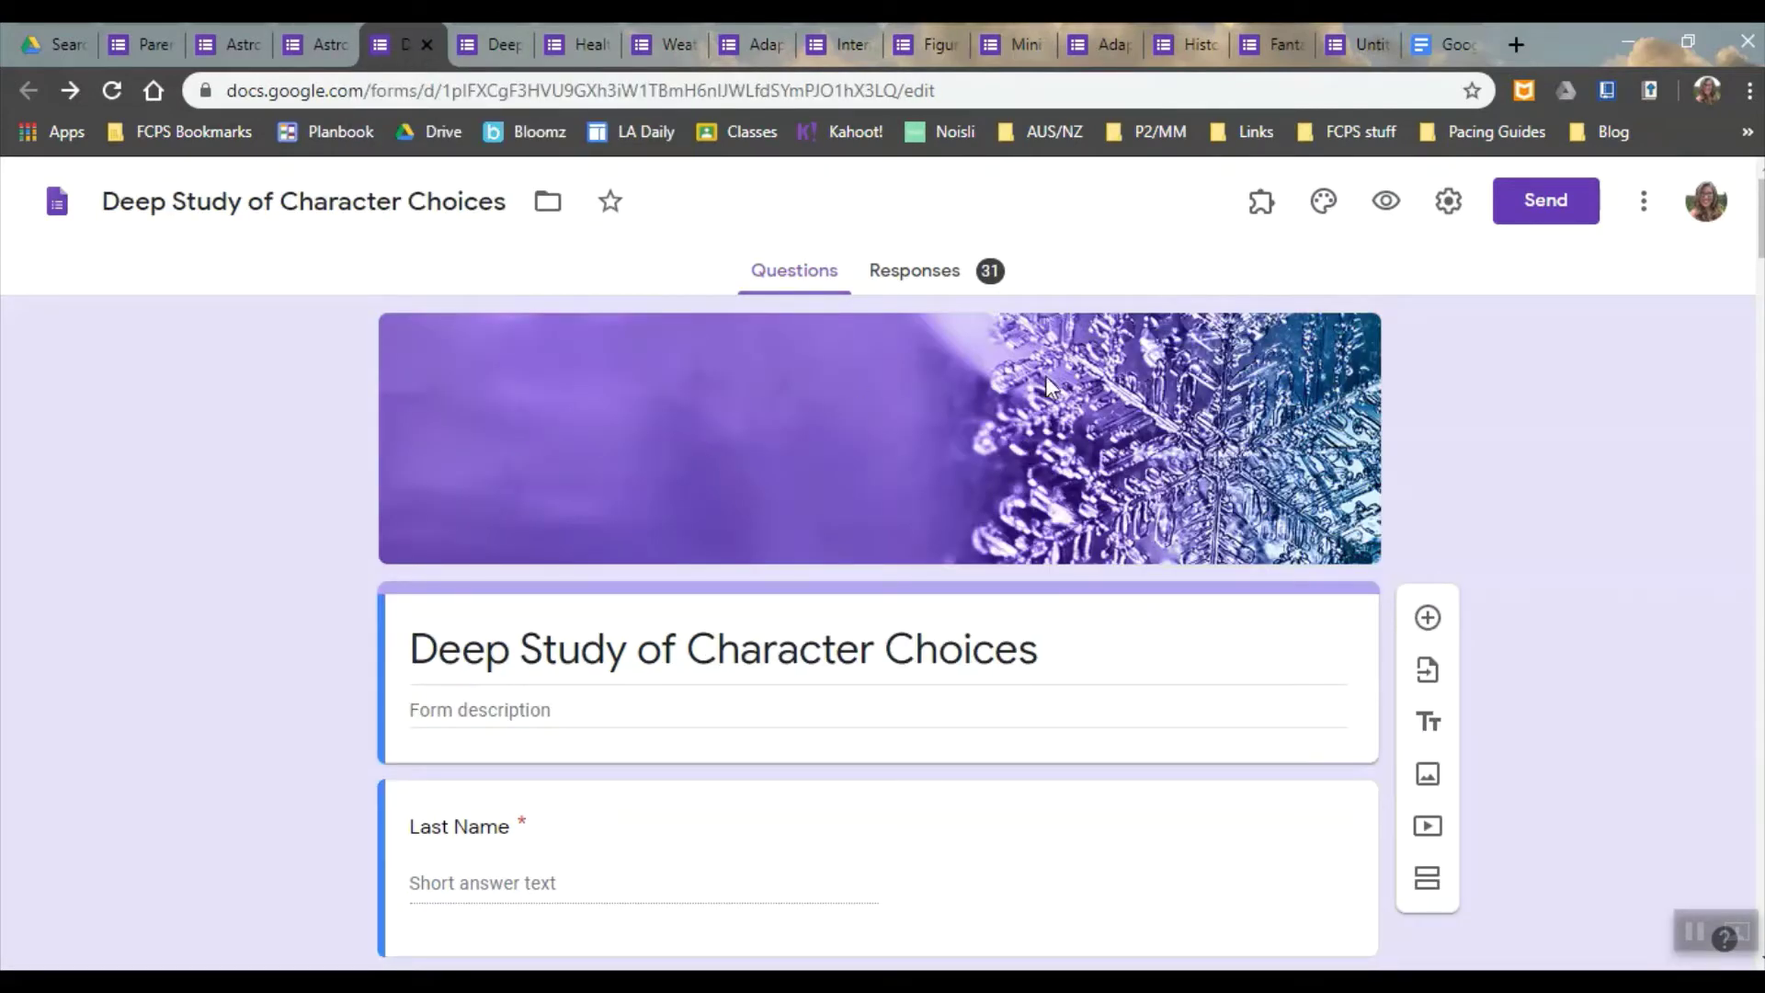
scroll(1524, 391, "down", 6)
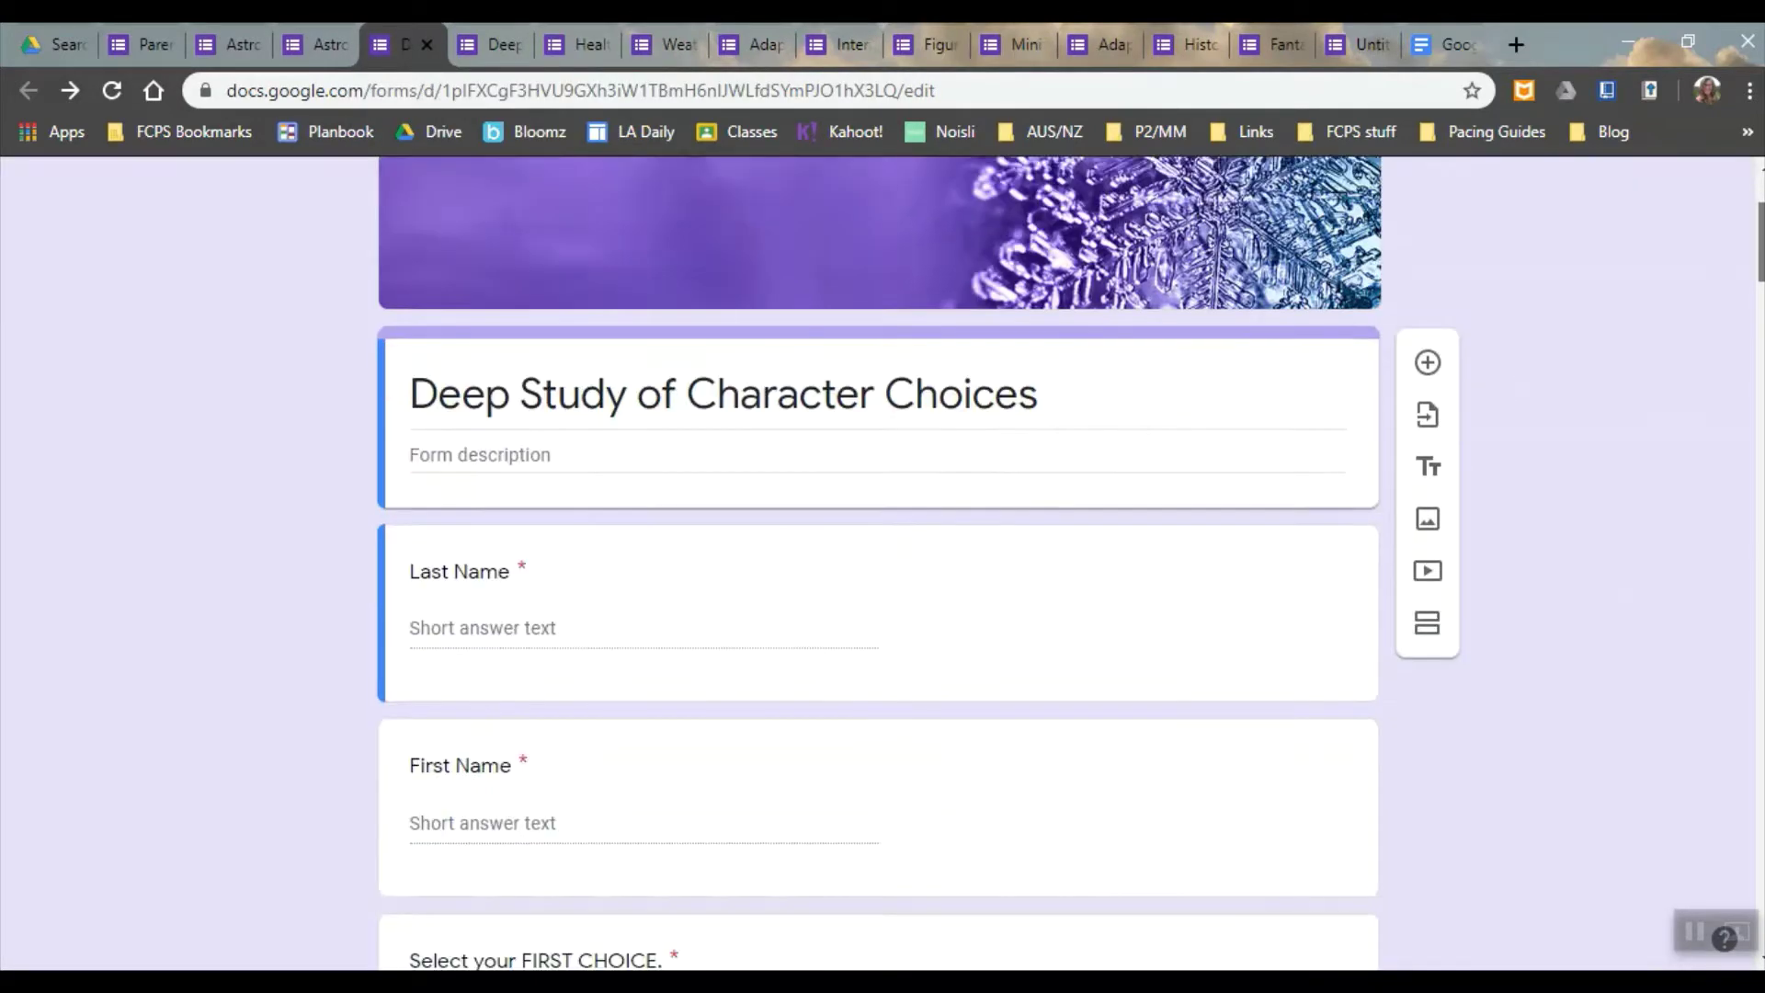
scroll(878, 561, "down", 8)
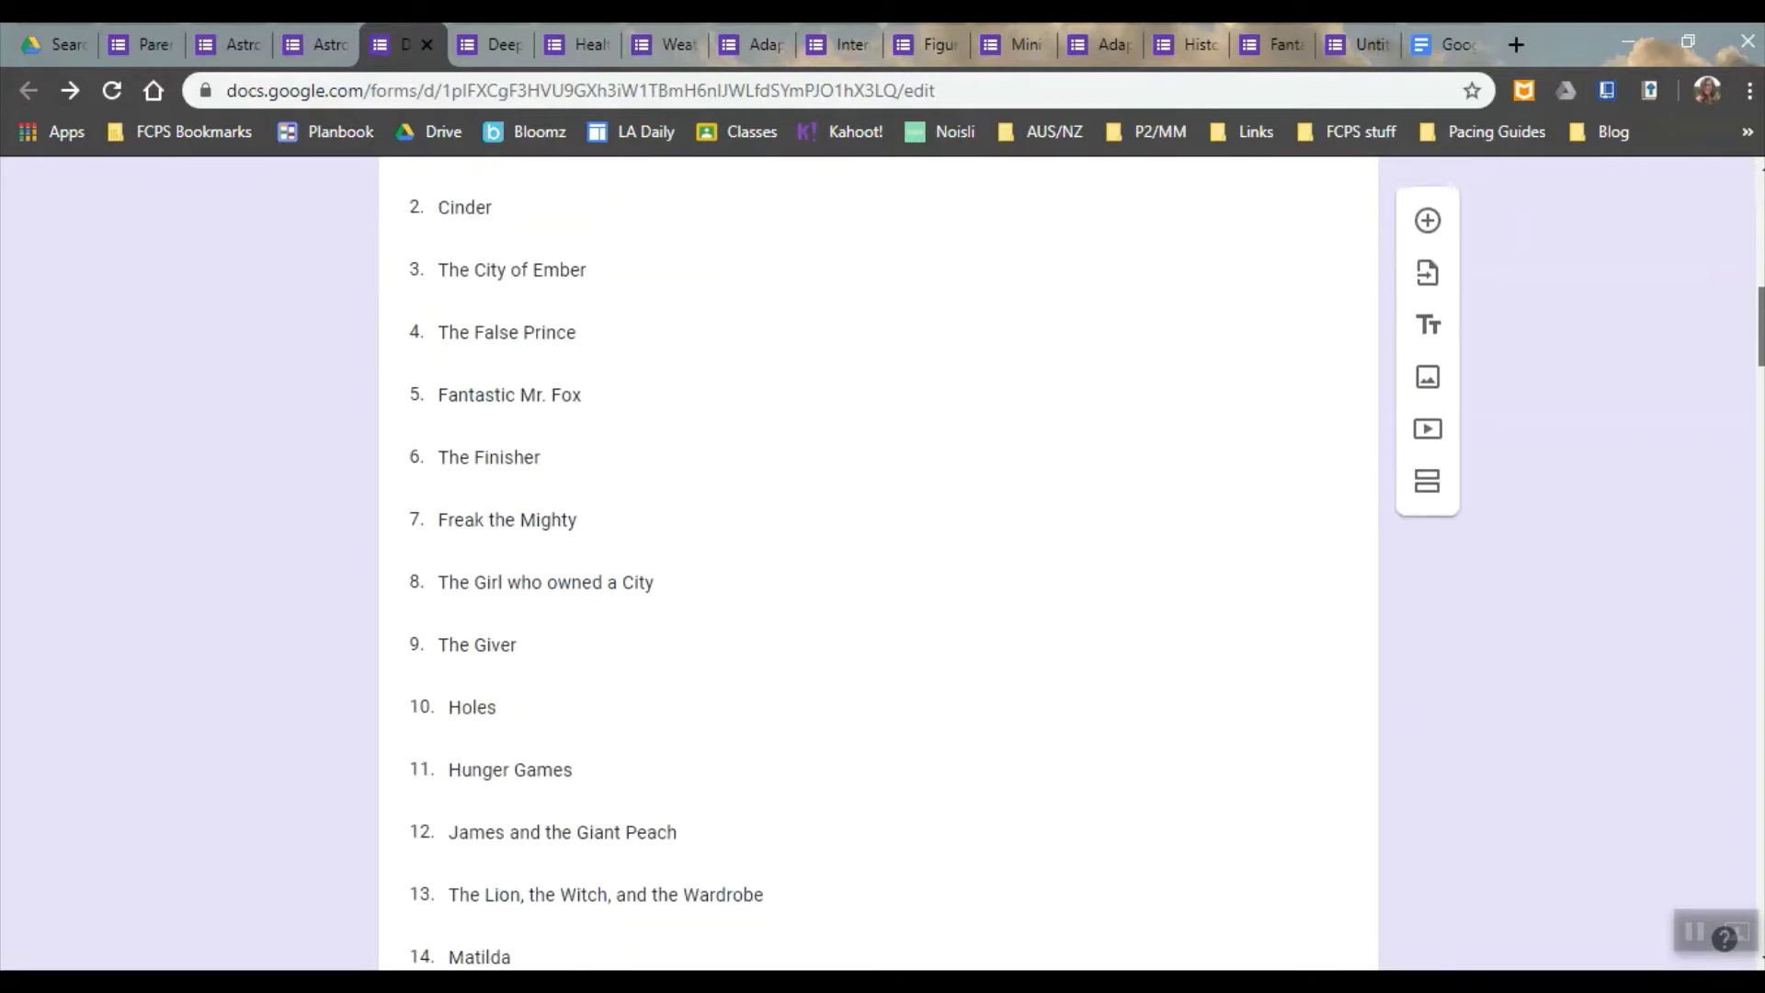
scroll(878, 561, "down", 12)
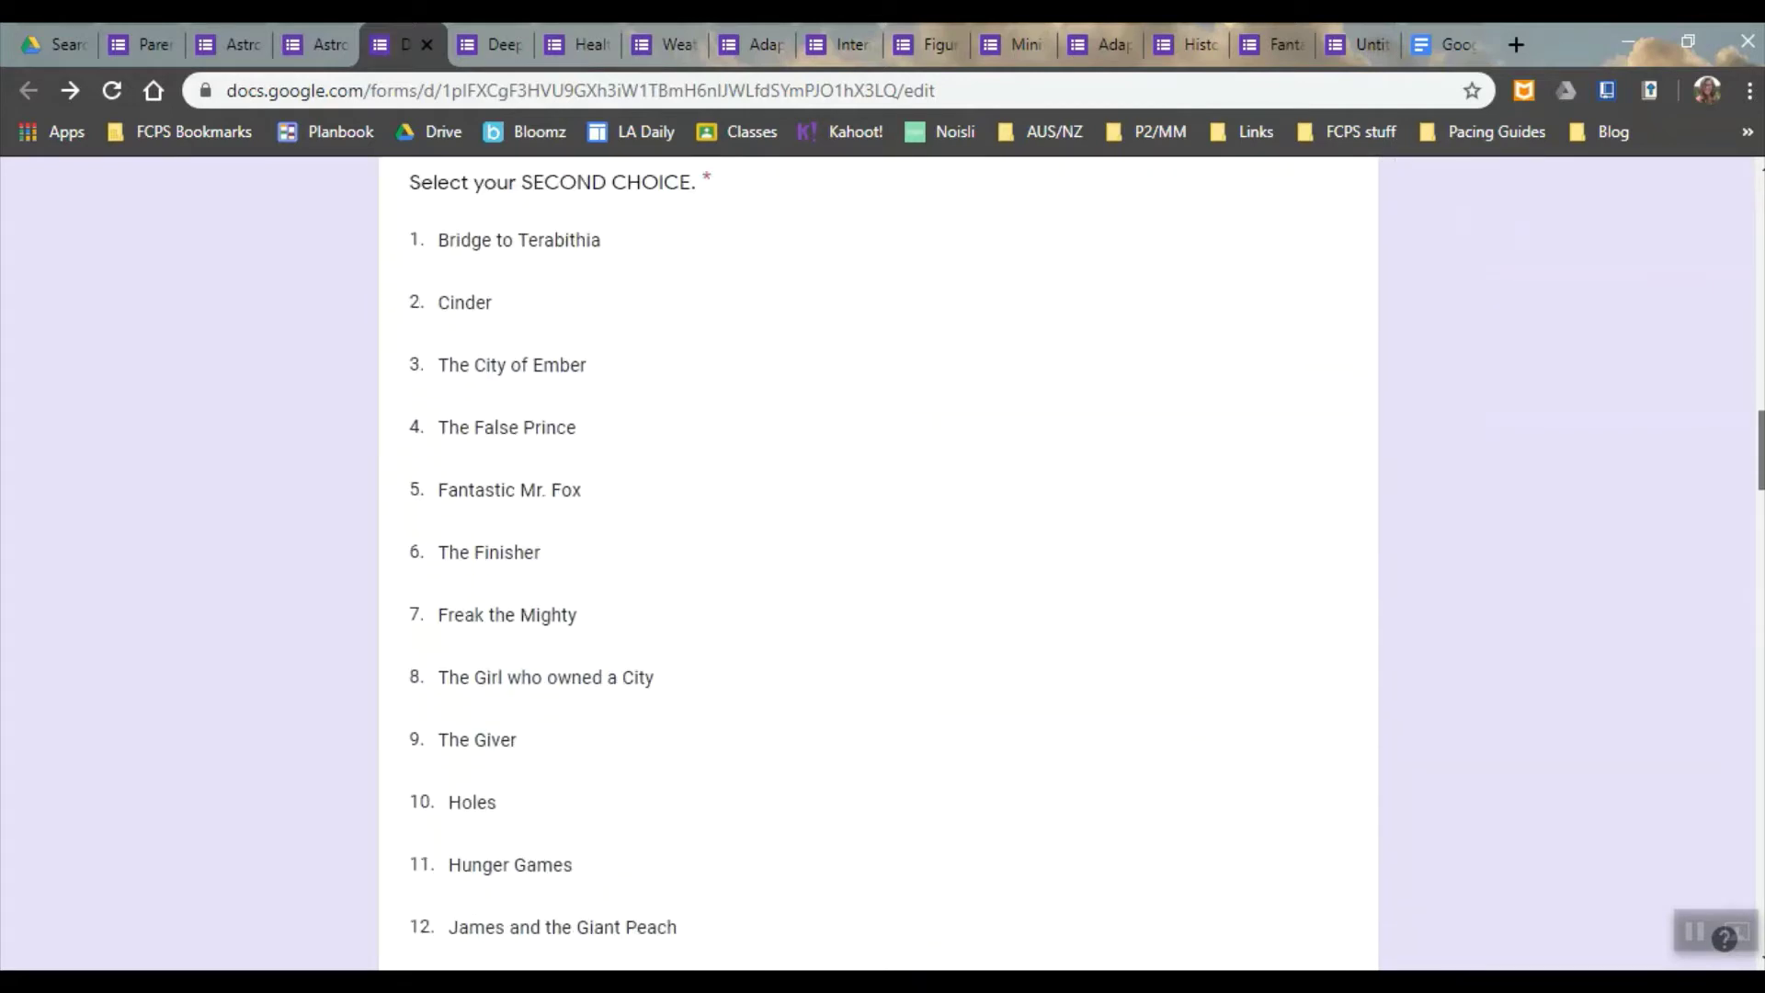
scroll(878, 561, "down", 6)
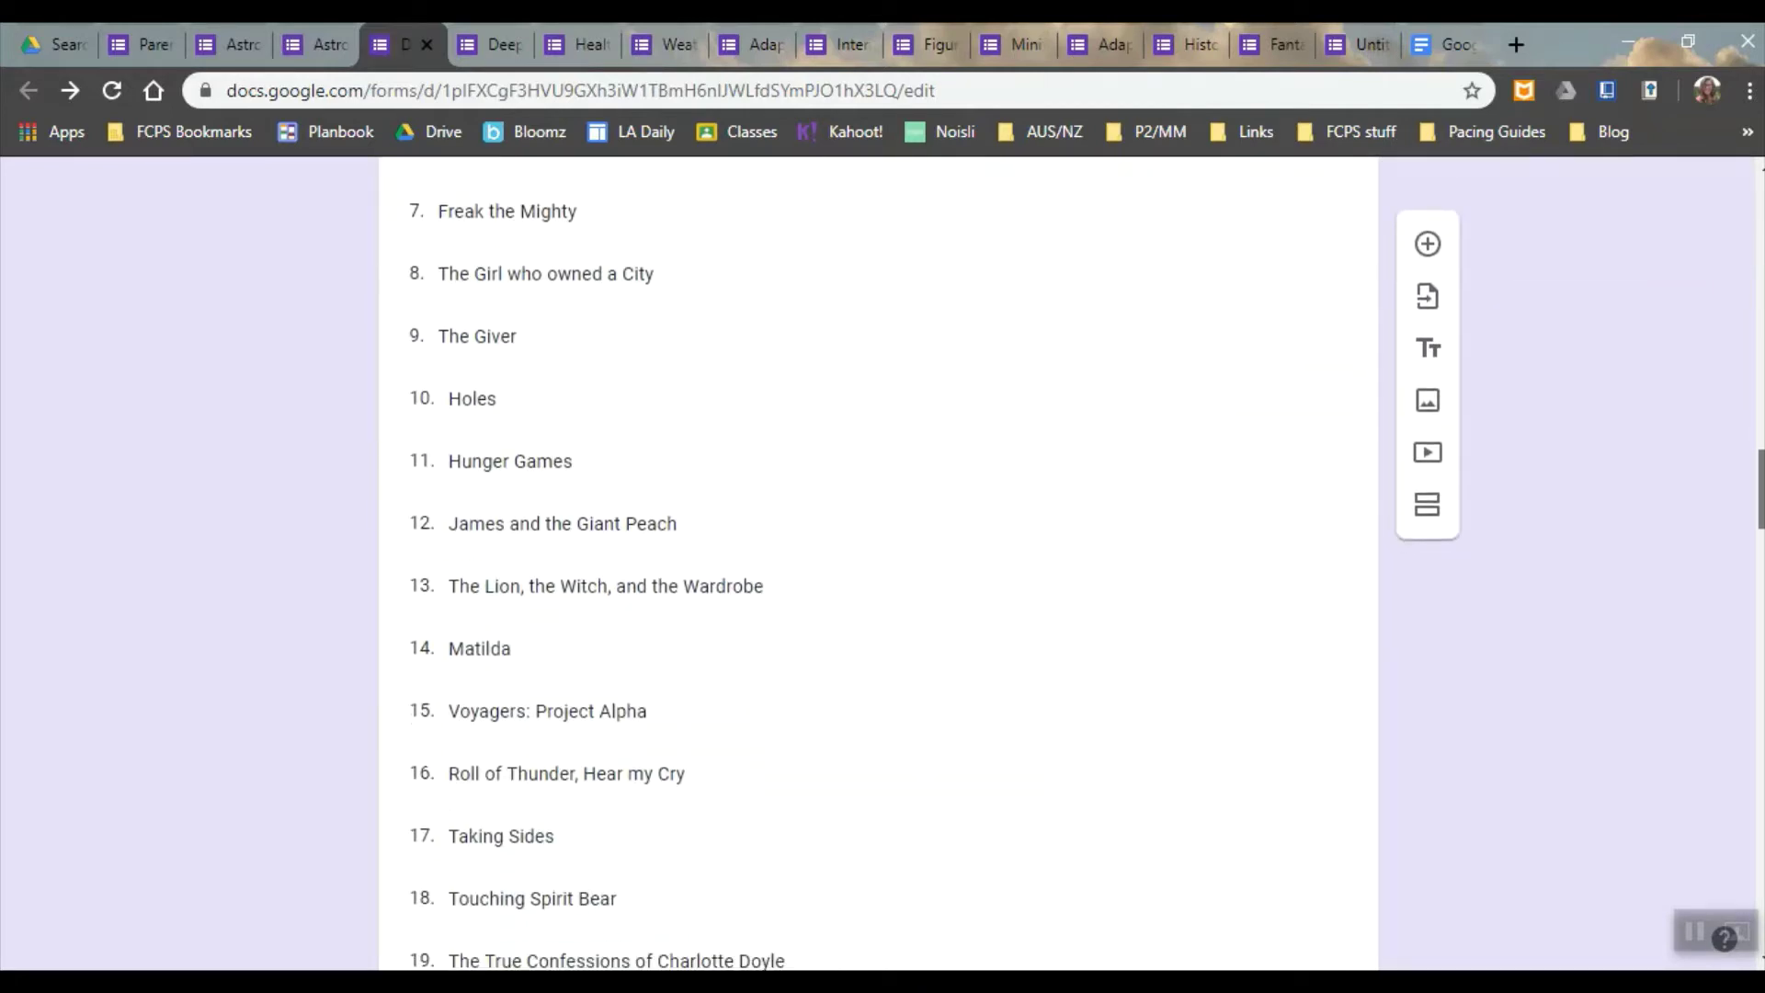
scroll(878, 560, "down", 8)
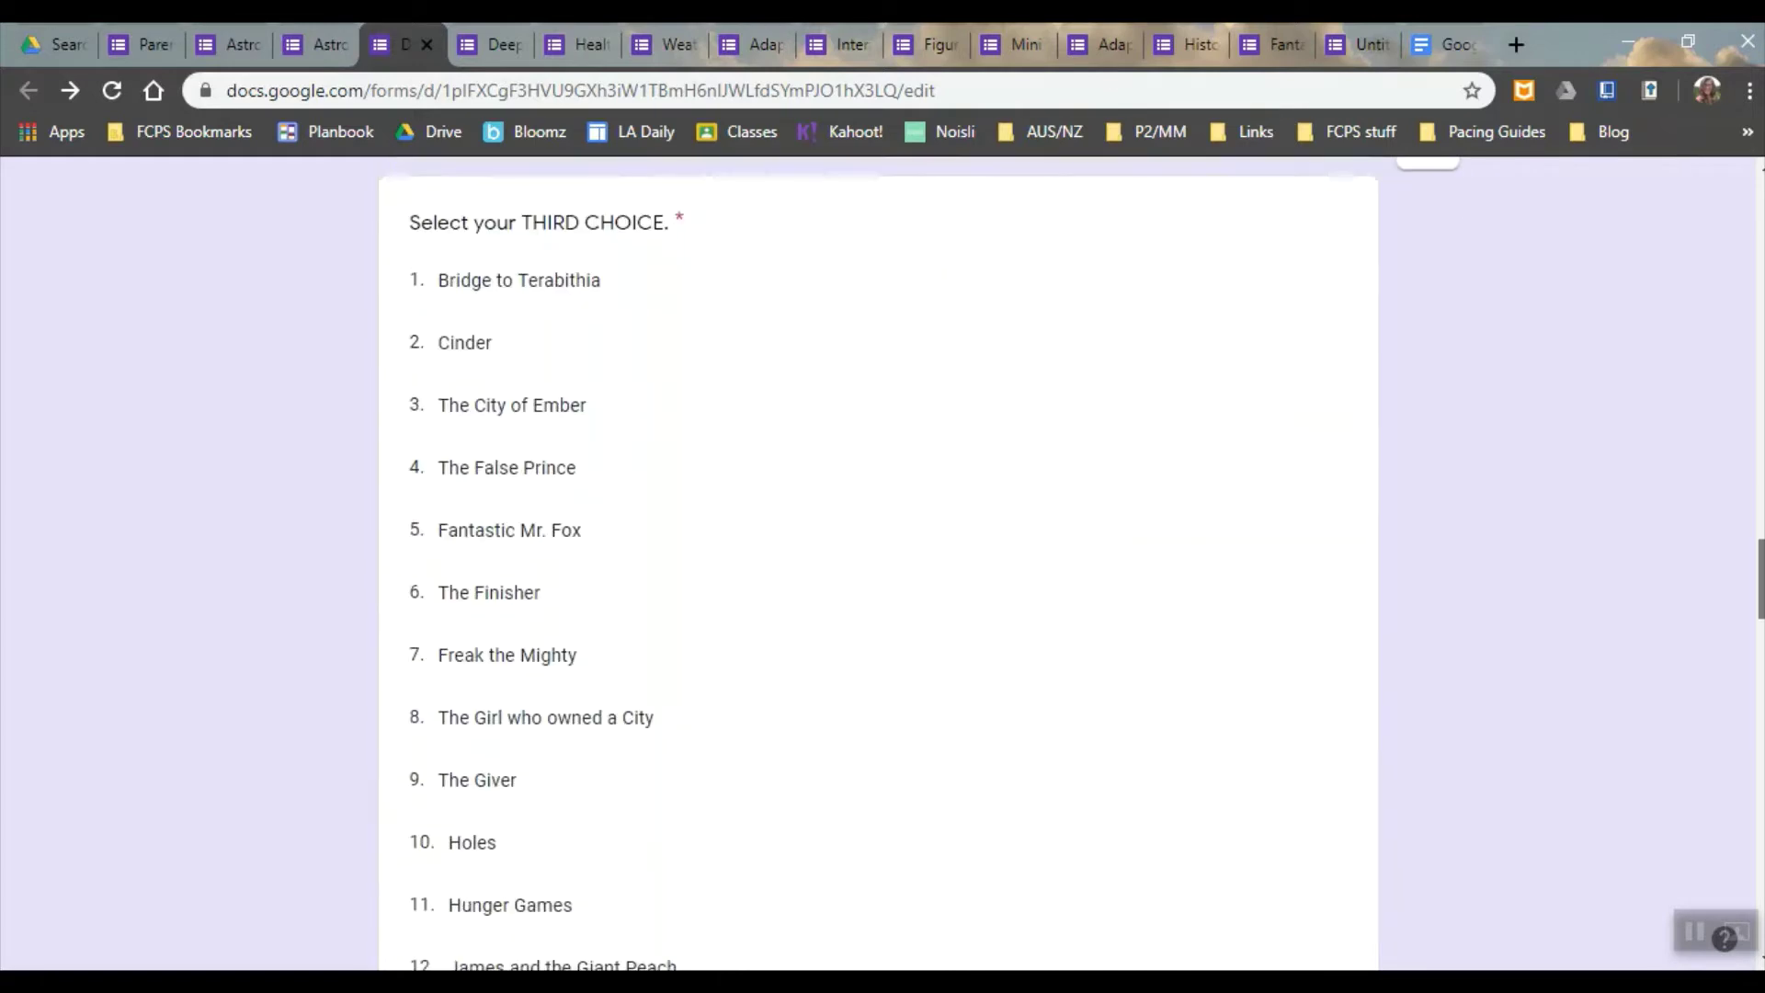
scroll(878, 561, "down", 3)
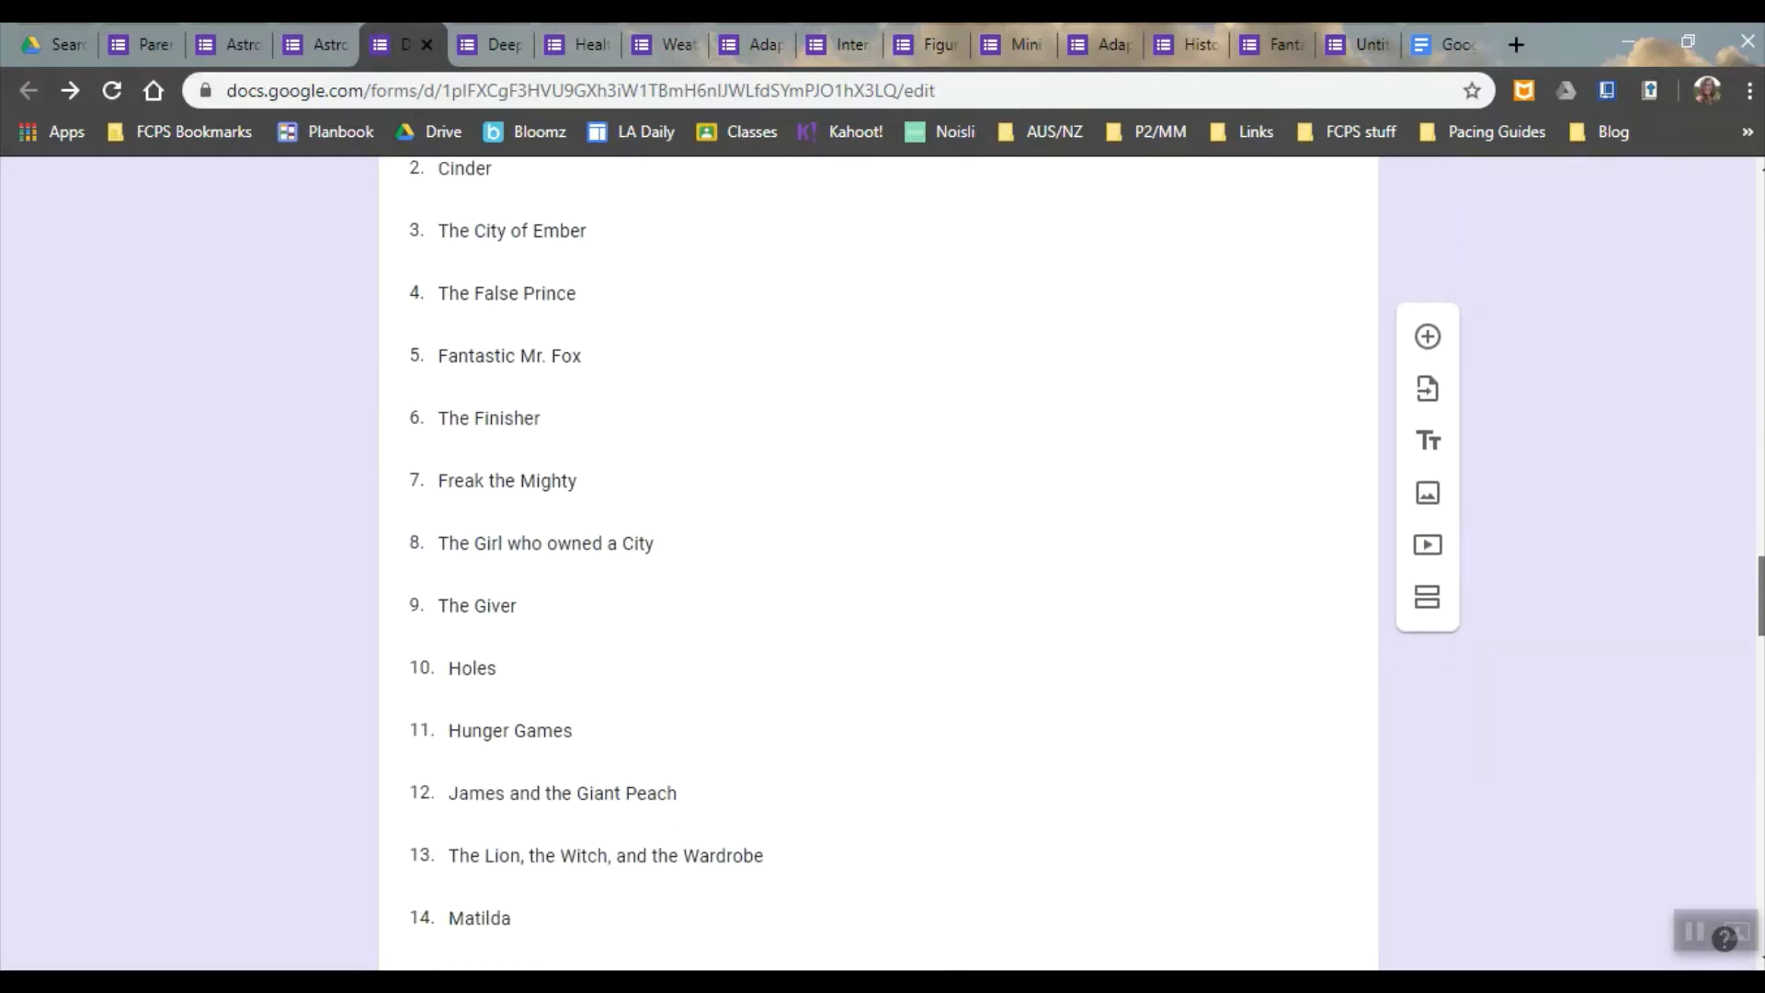
scroll(878, 561, "down", 9)
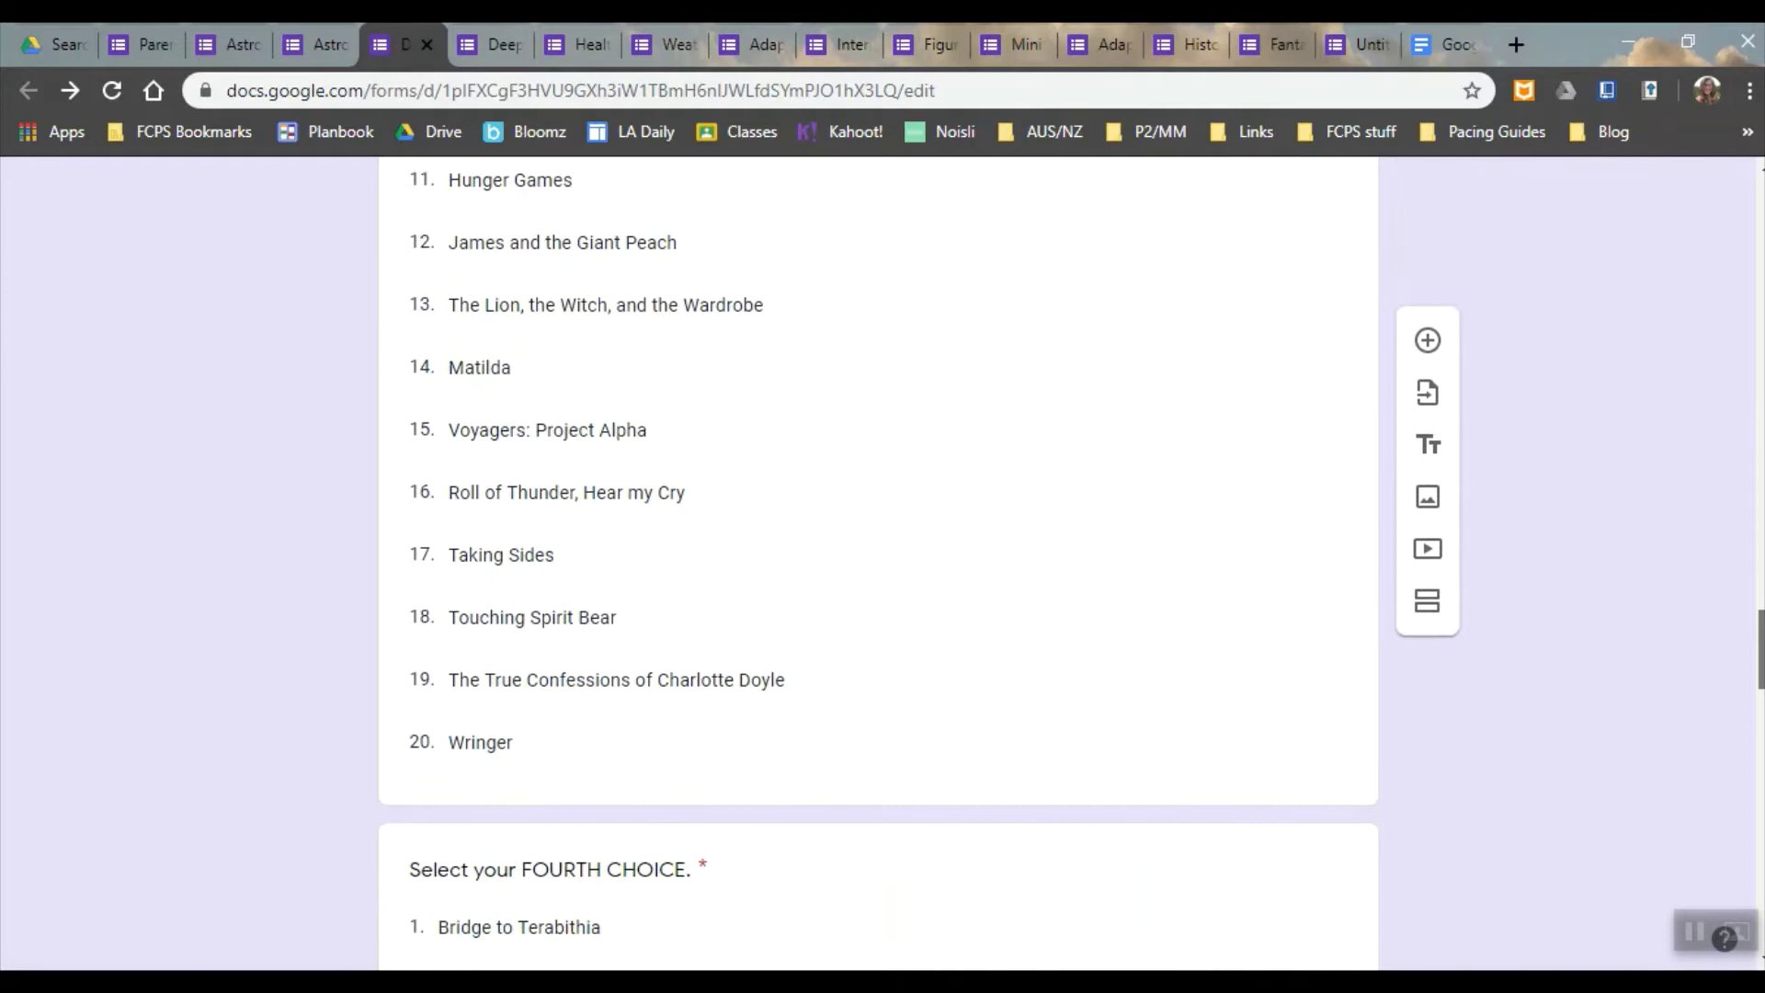
scroll(878, 561, "down", 15)
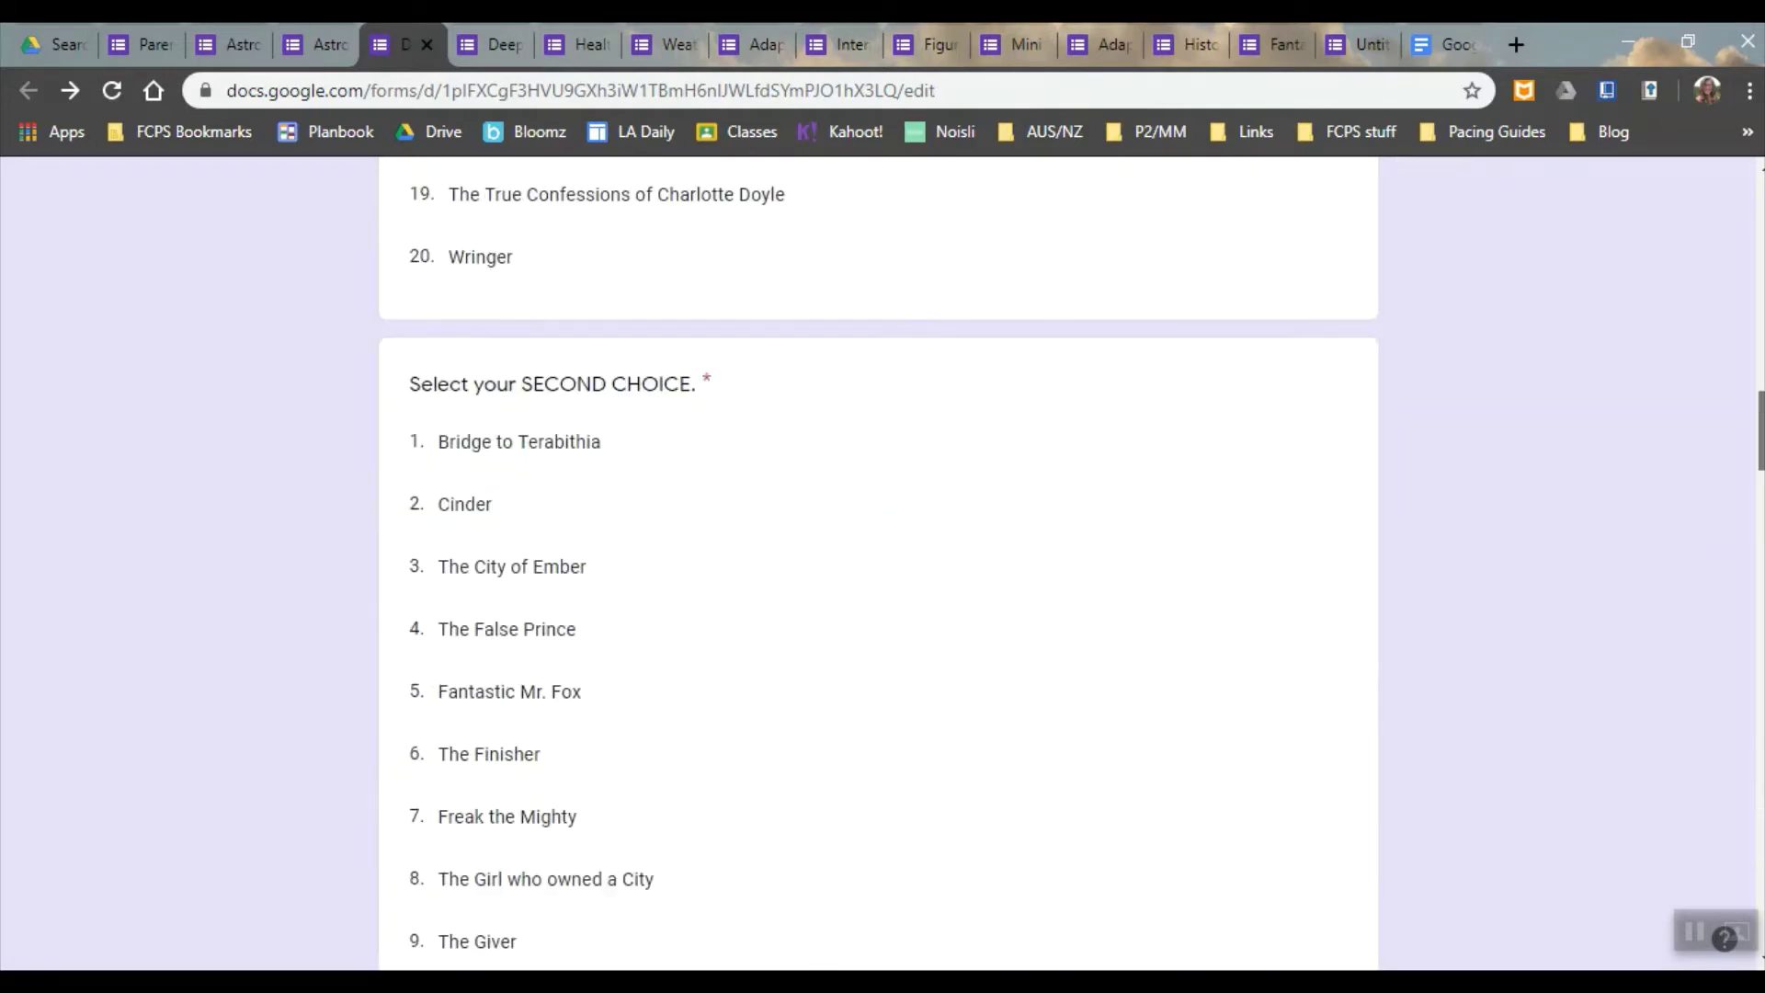
left_click_drag(1759, 772, 1756, 212)
In the live form, open the FIRST CHOICE and SECOND CHOICE book dropdowns, leaving both unanswered.
left_click(492, 48)
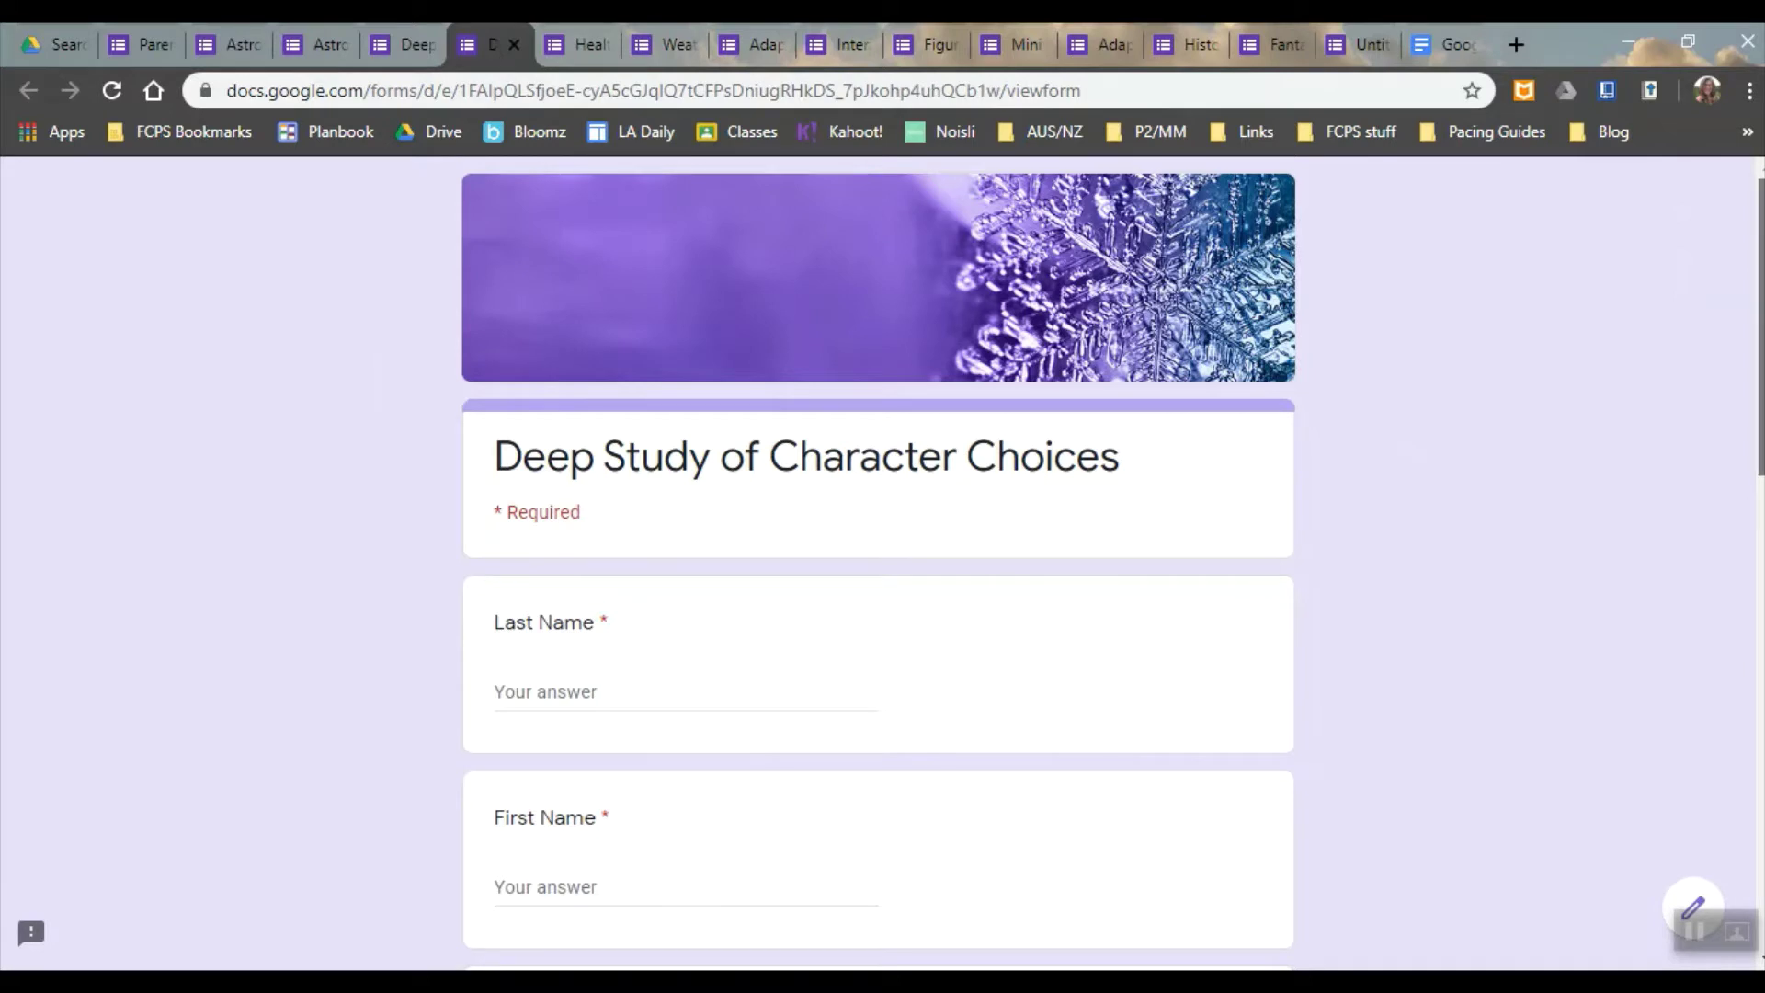
scroll(1759, 331, "down", 3)
scroll(1205, 346, "down", 5)
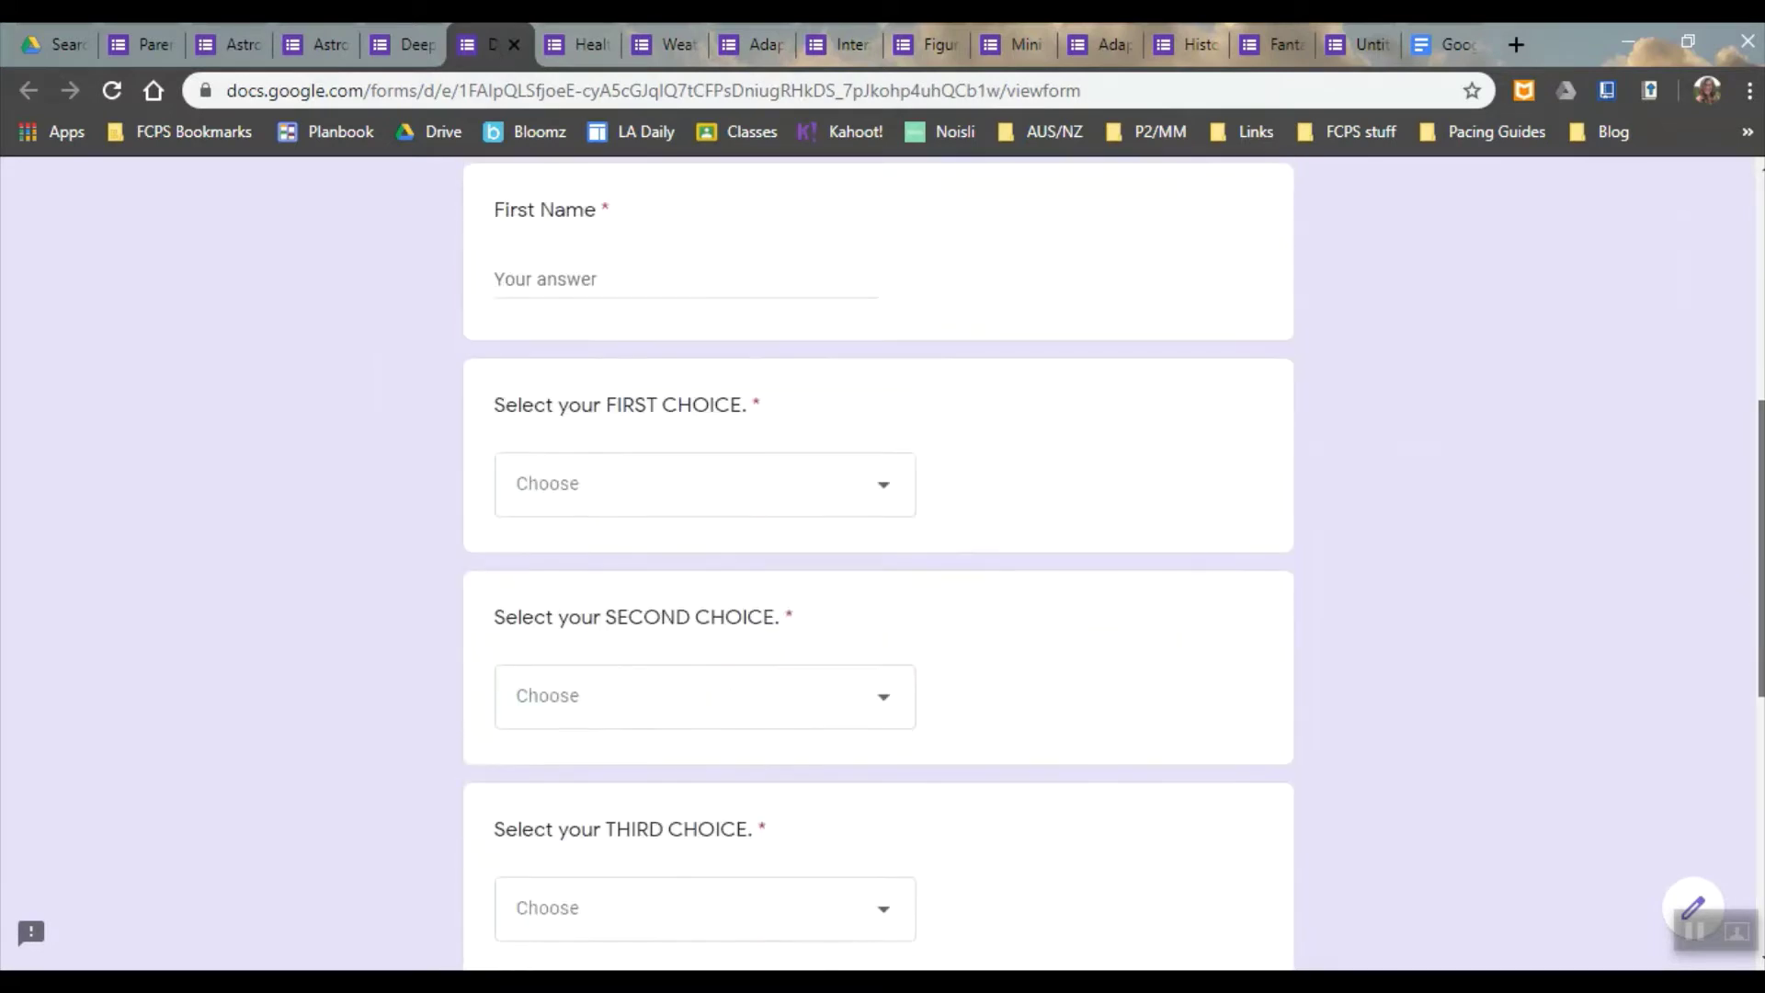
left_click(910, 372)
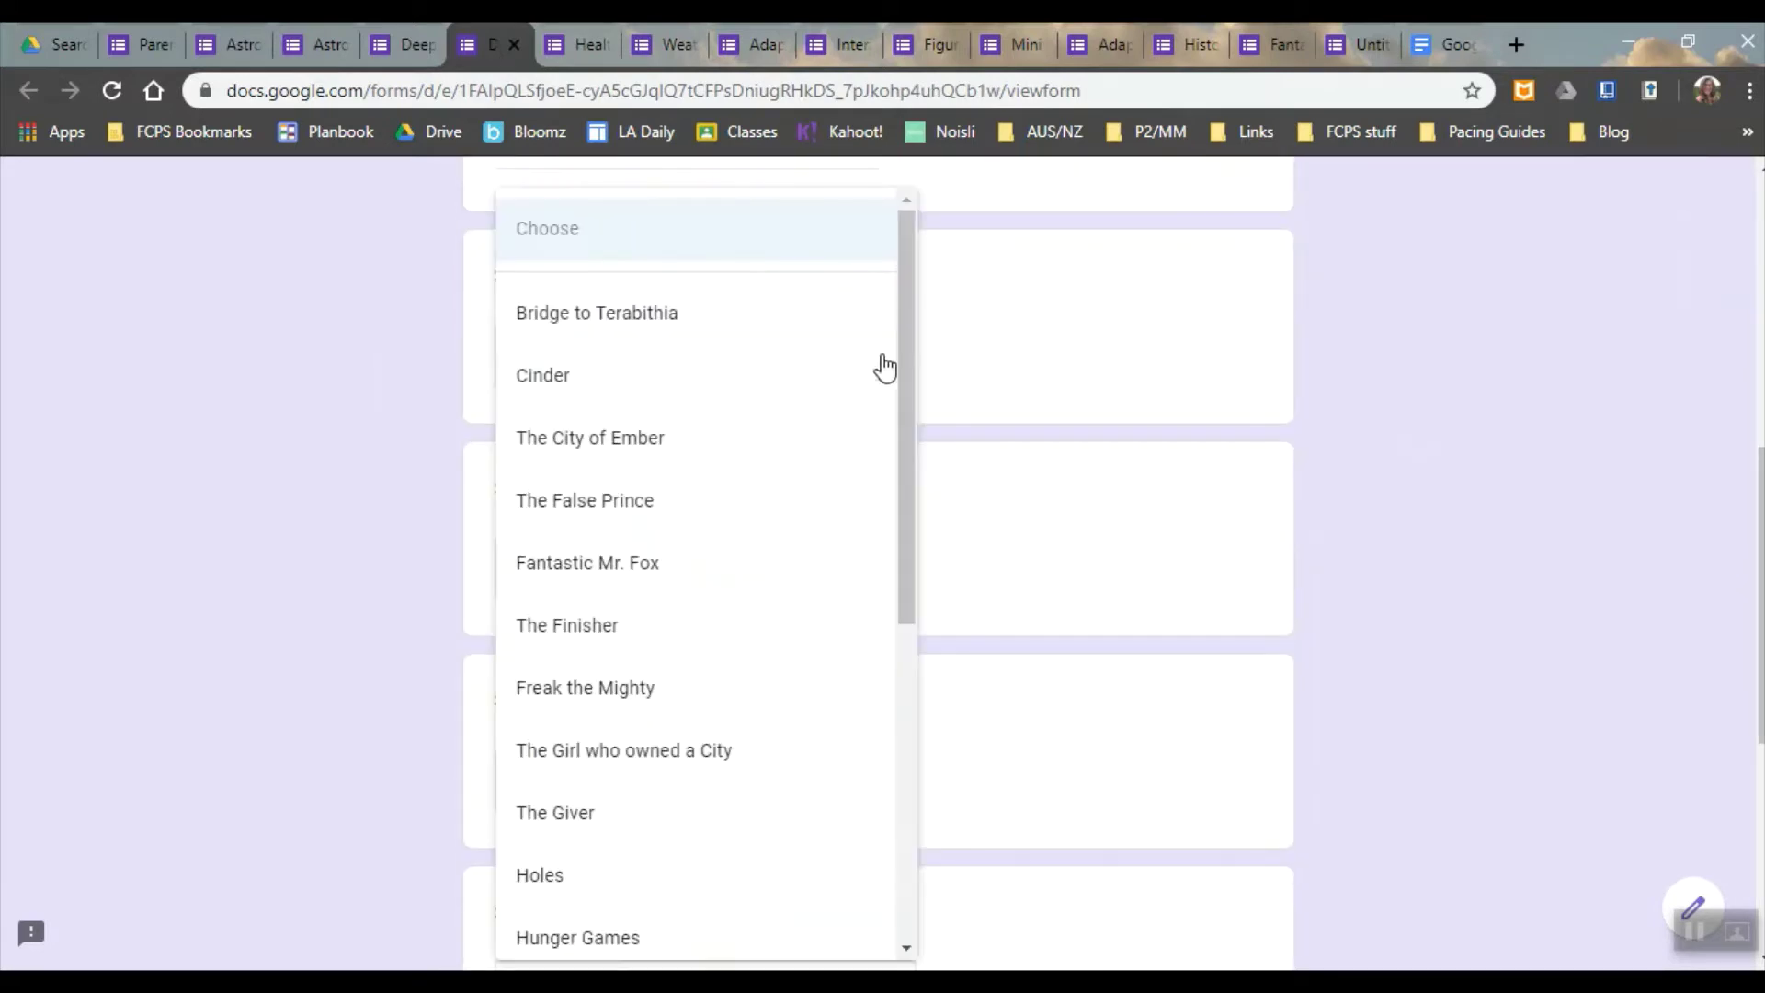
left_click_drag(913, 300, 882, 267)
left_click(308, 247)
left_click(539, 49)
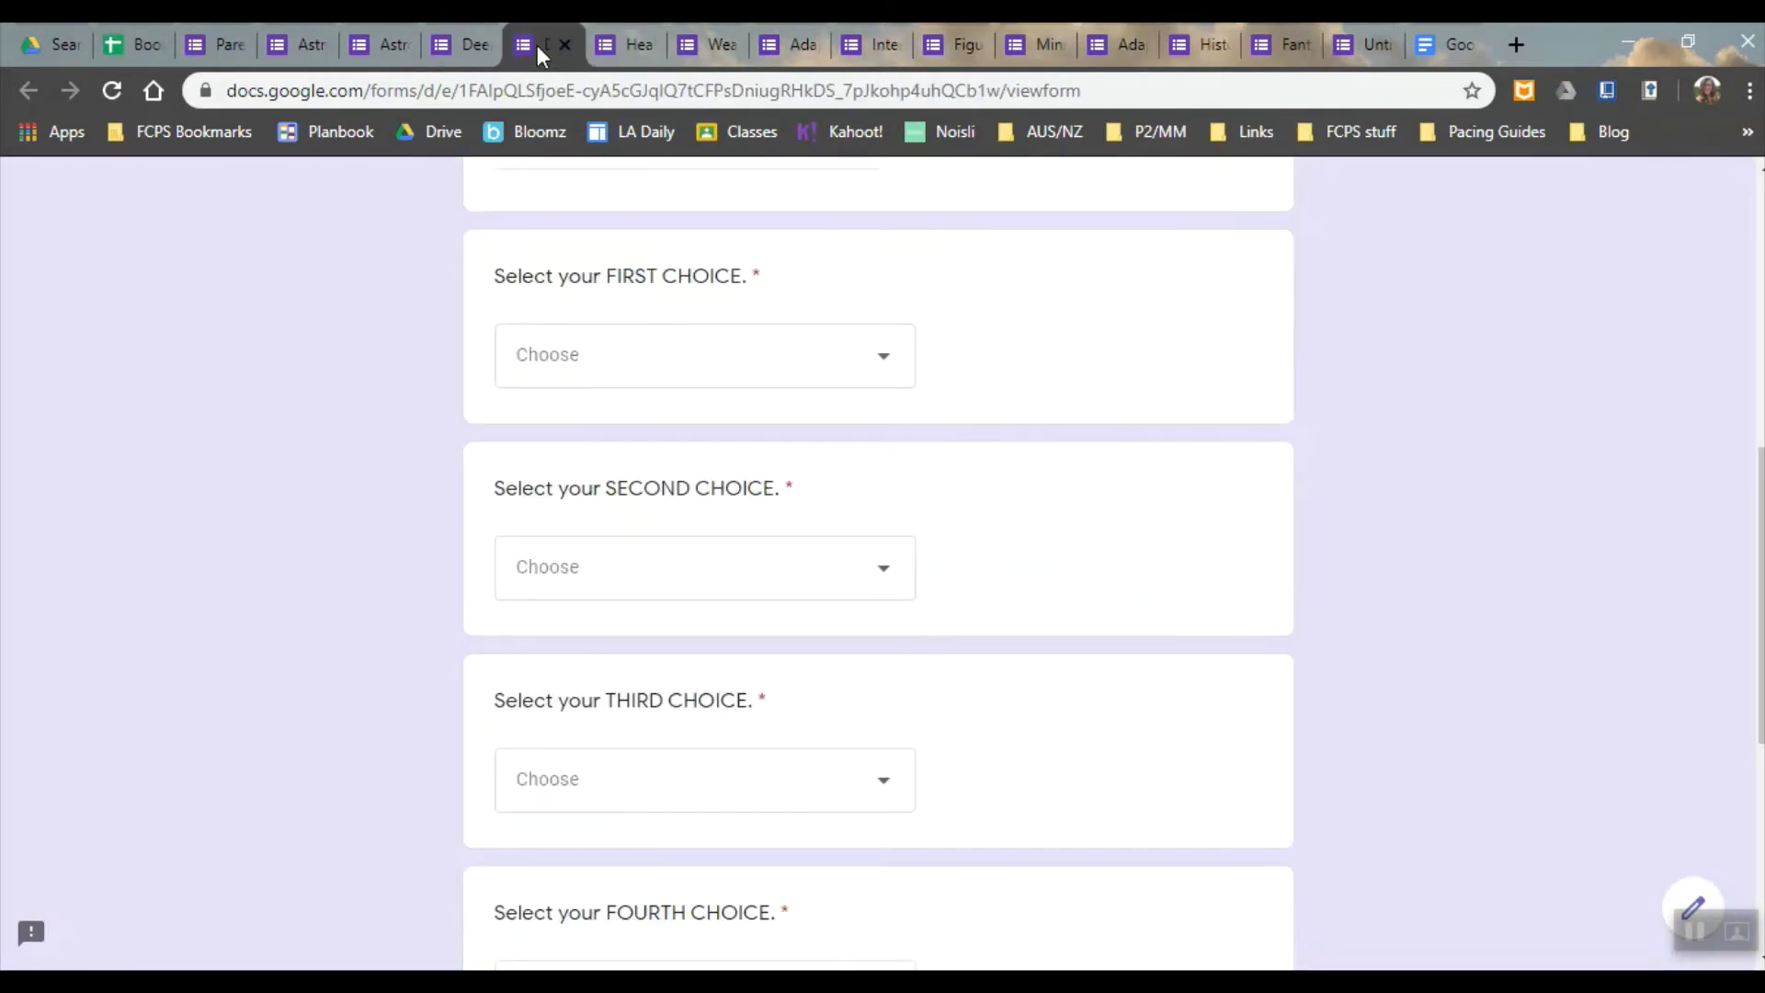
left_click(891, 581)
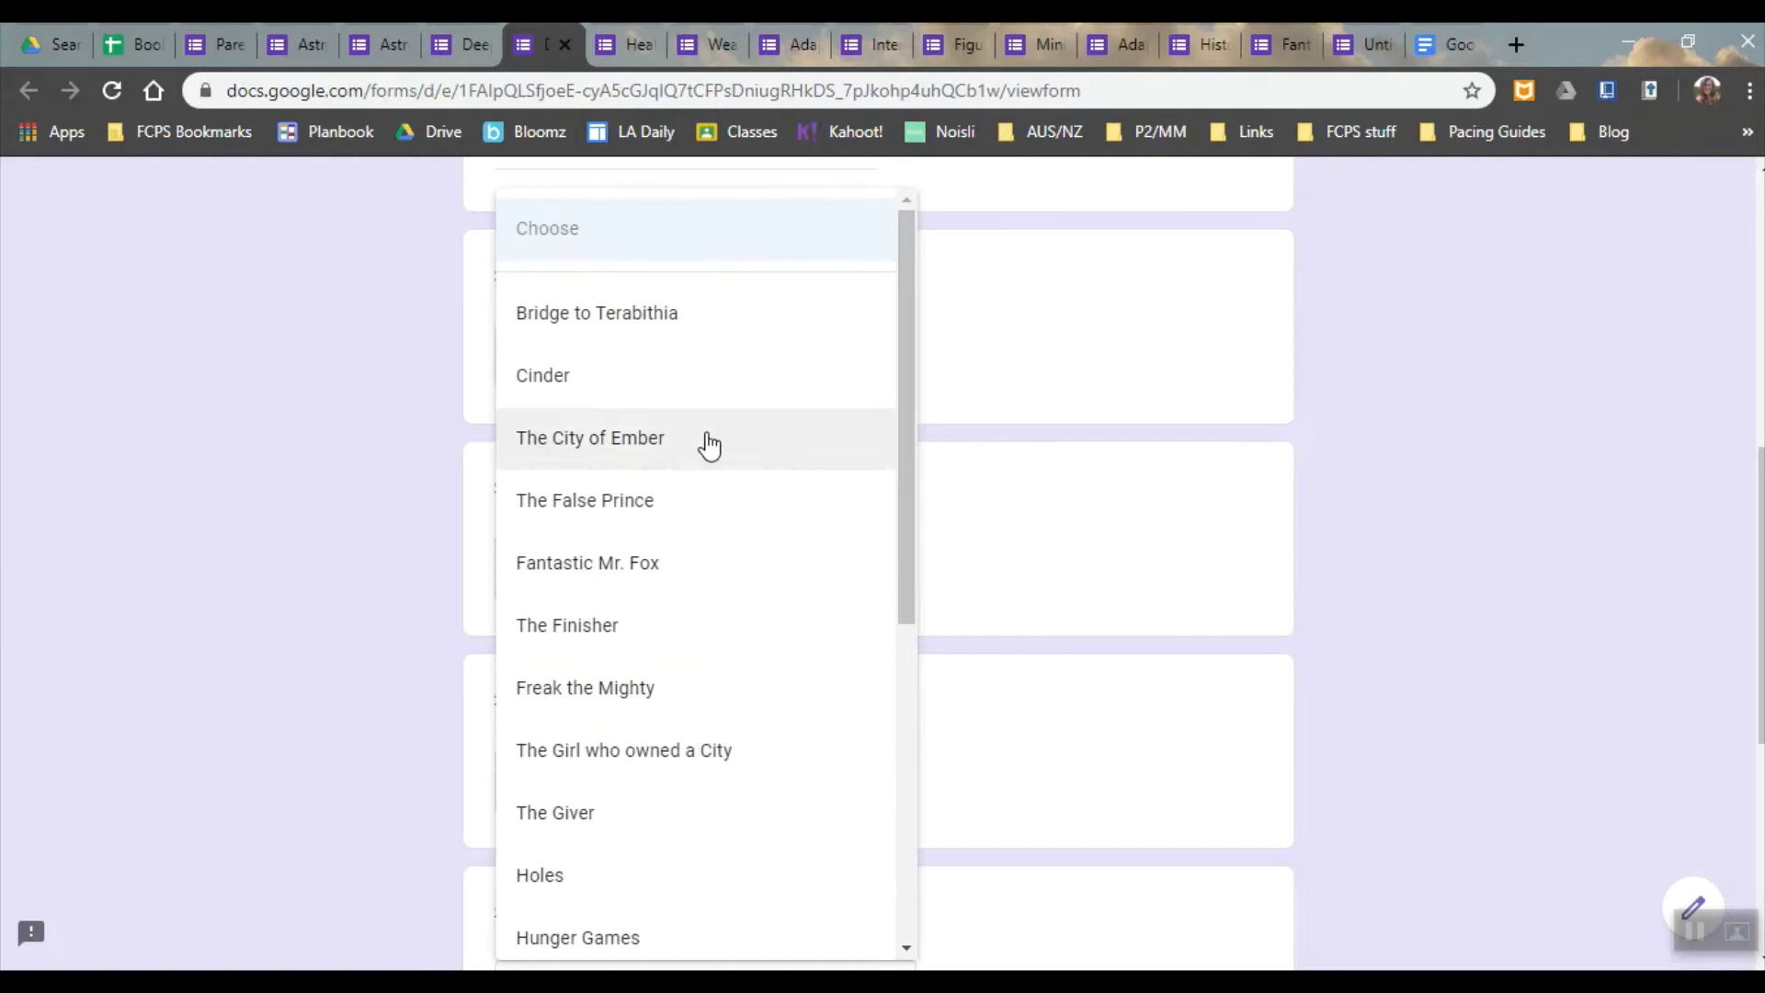
left_click(393, 280)
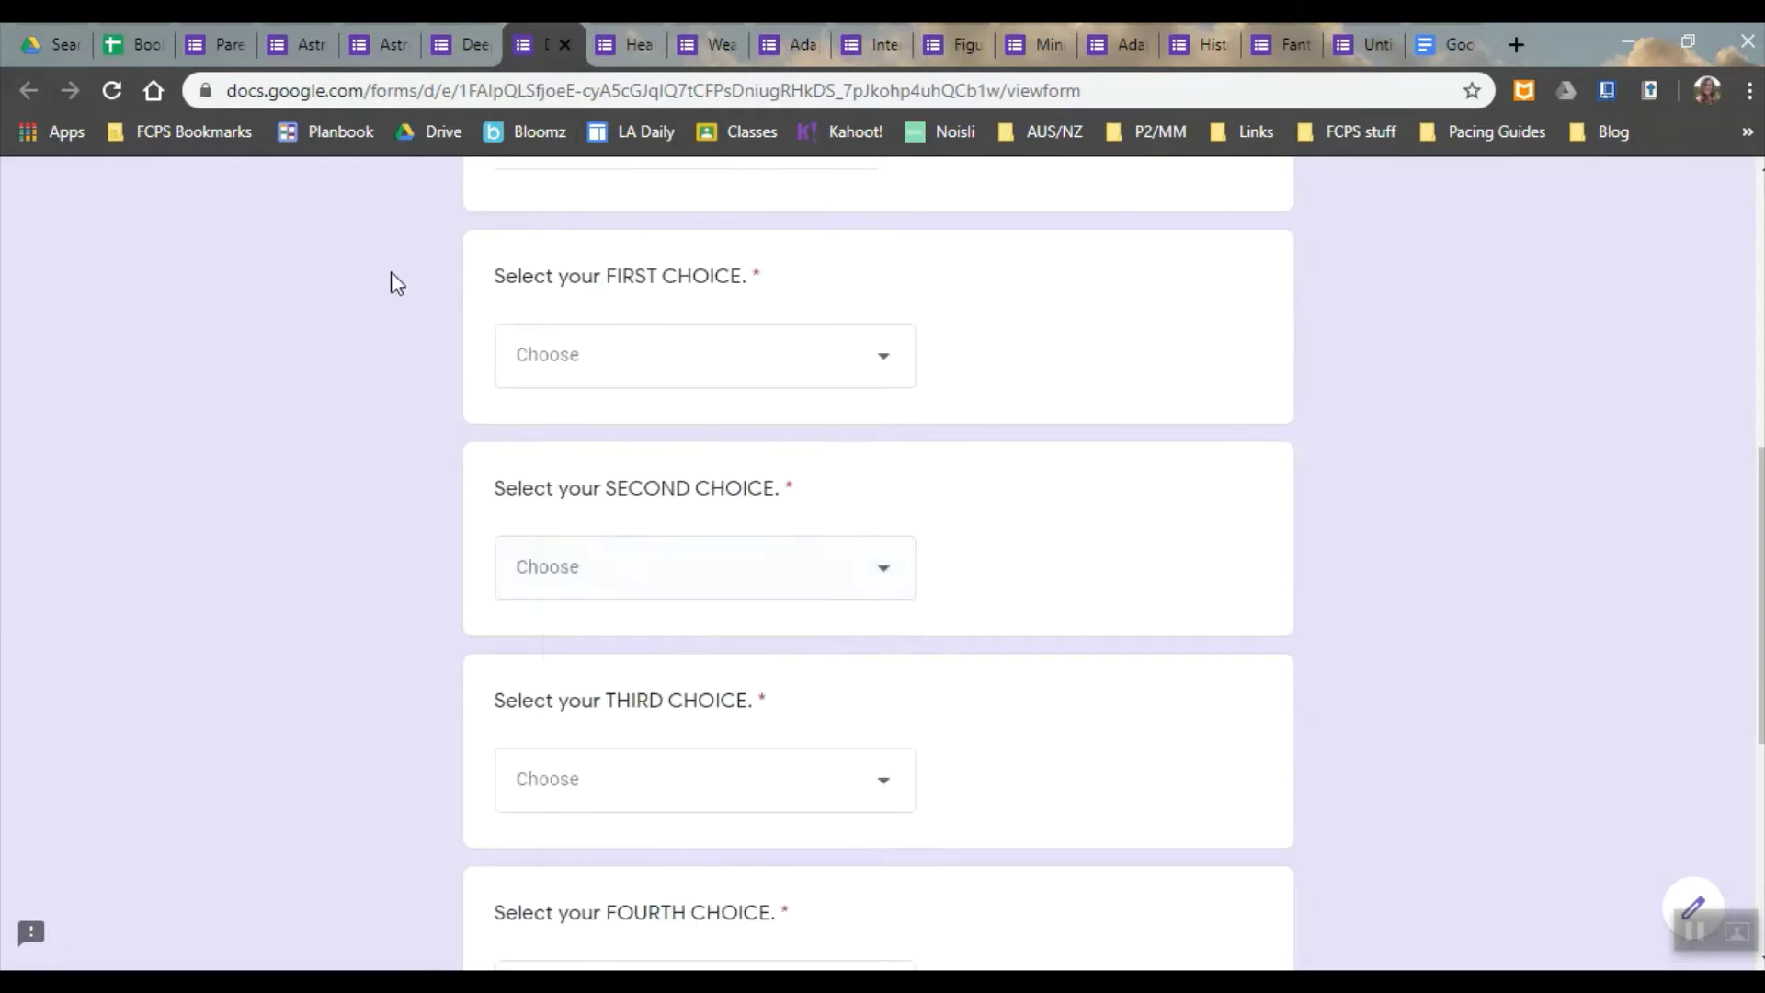
Open the Health Presenter Availability form and scroll through its questions.
left_click(629, 42)
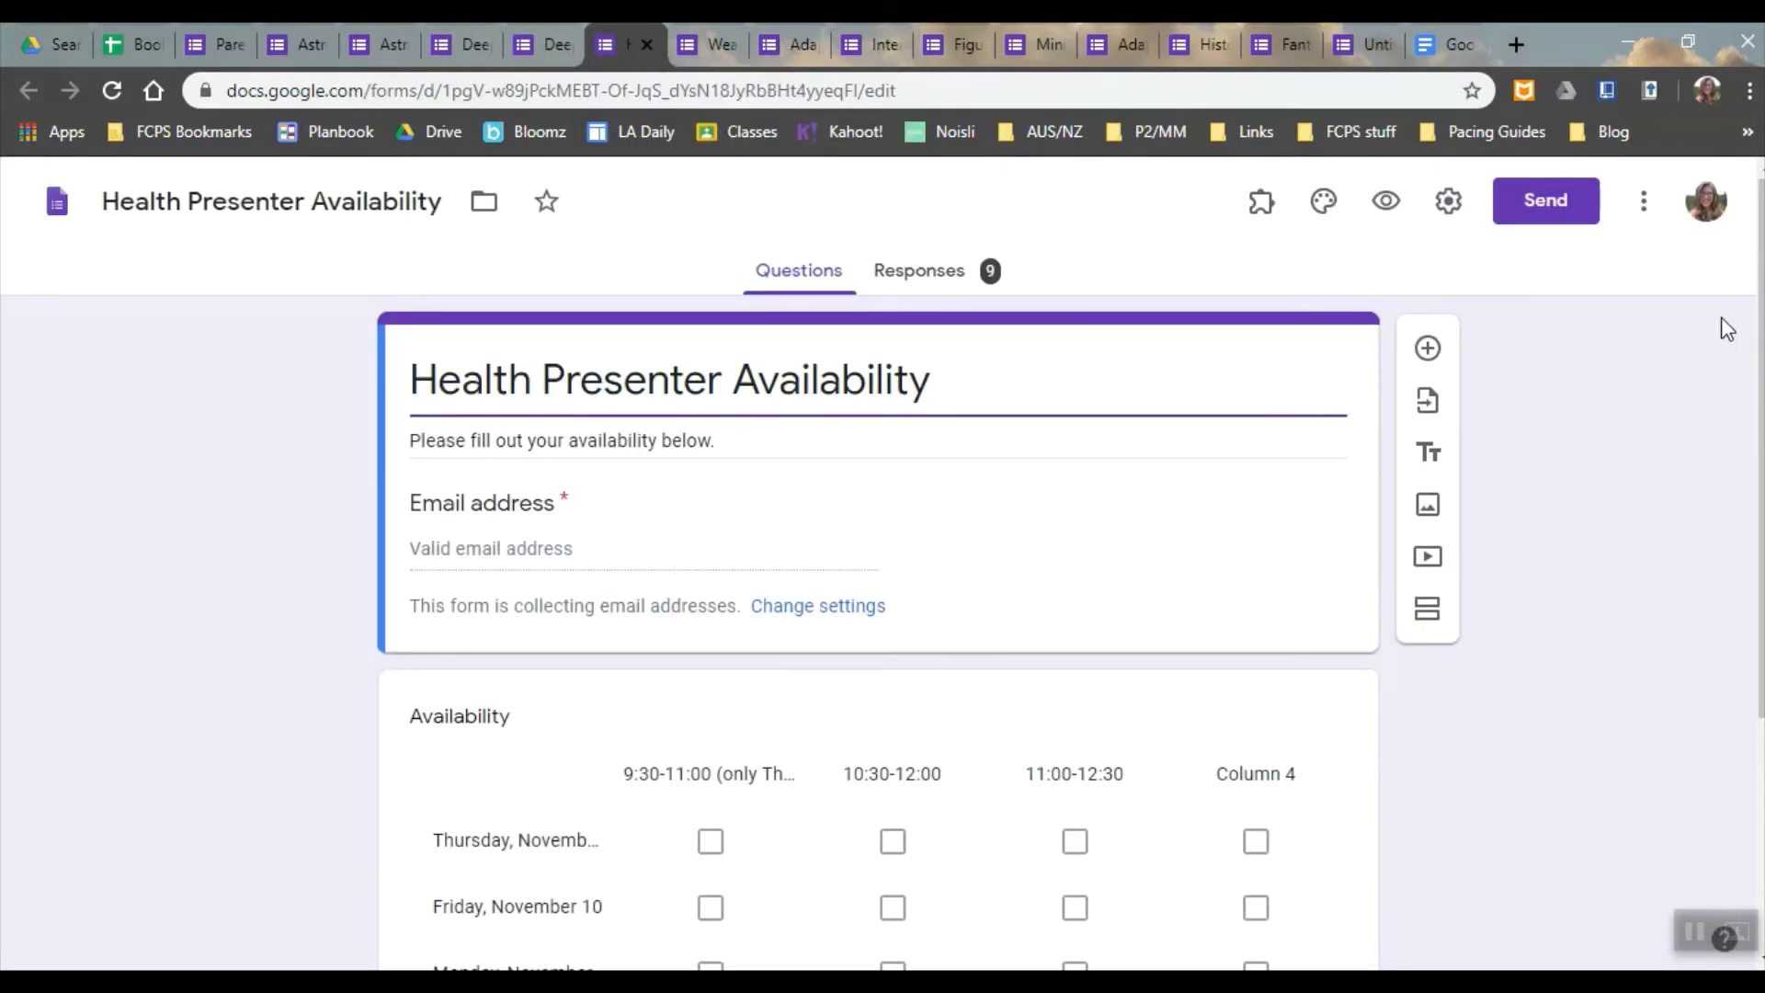
scroll(1751, 331, "down", 2)
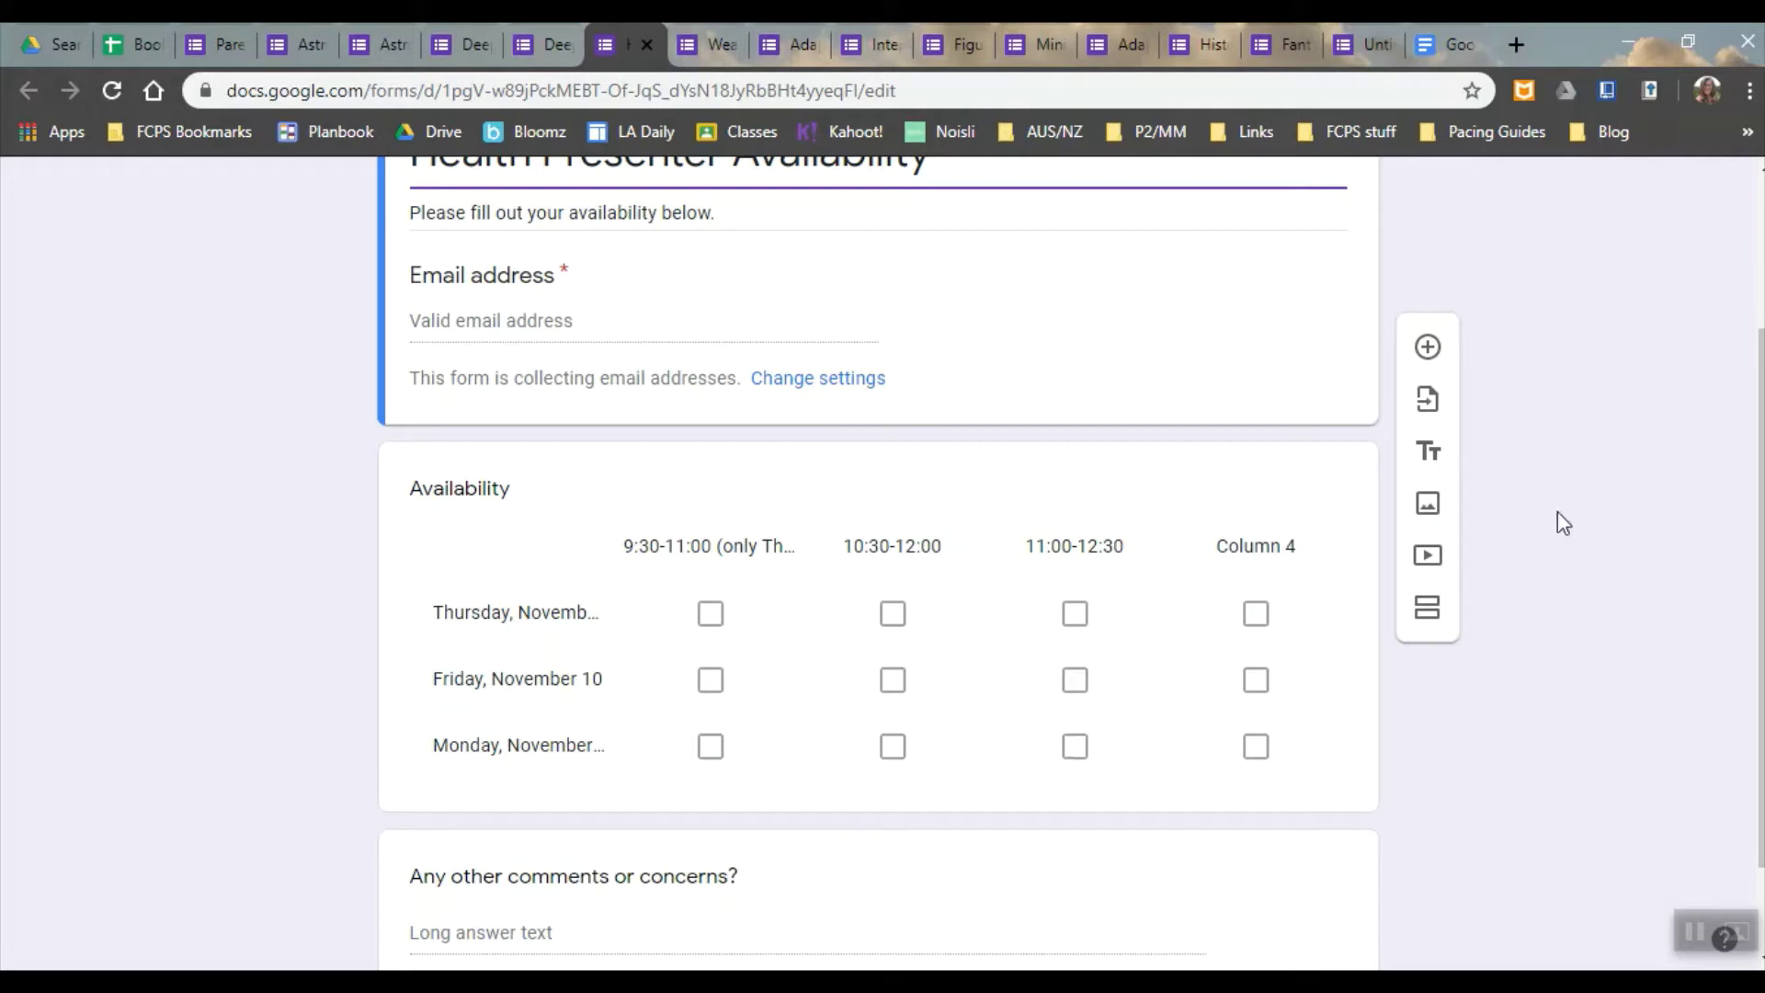
scroll(1557, 520, "up", 1)
scroll(1756, 463, "up", 1)
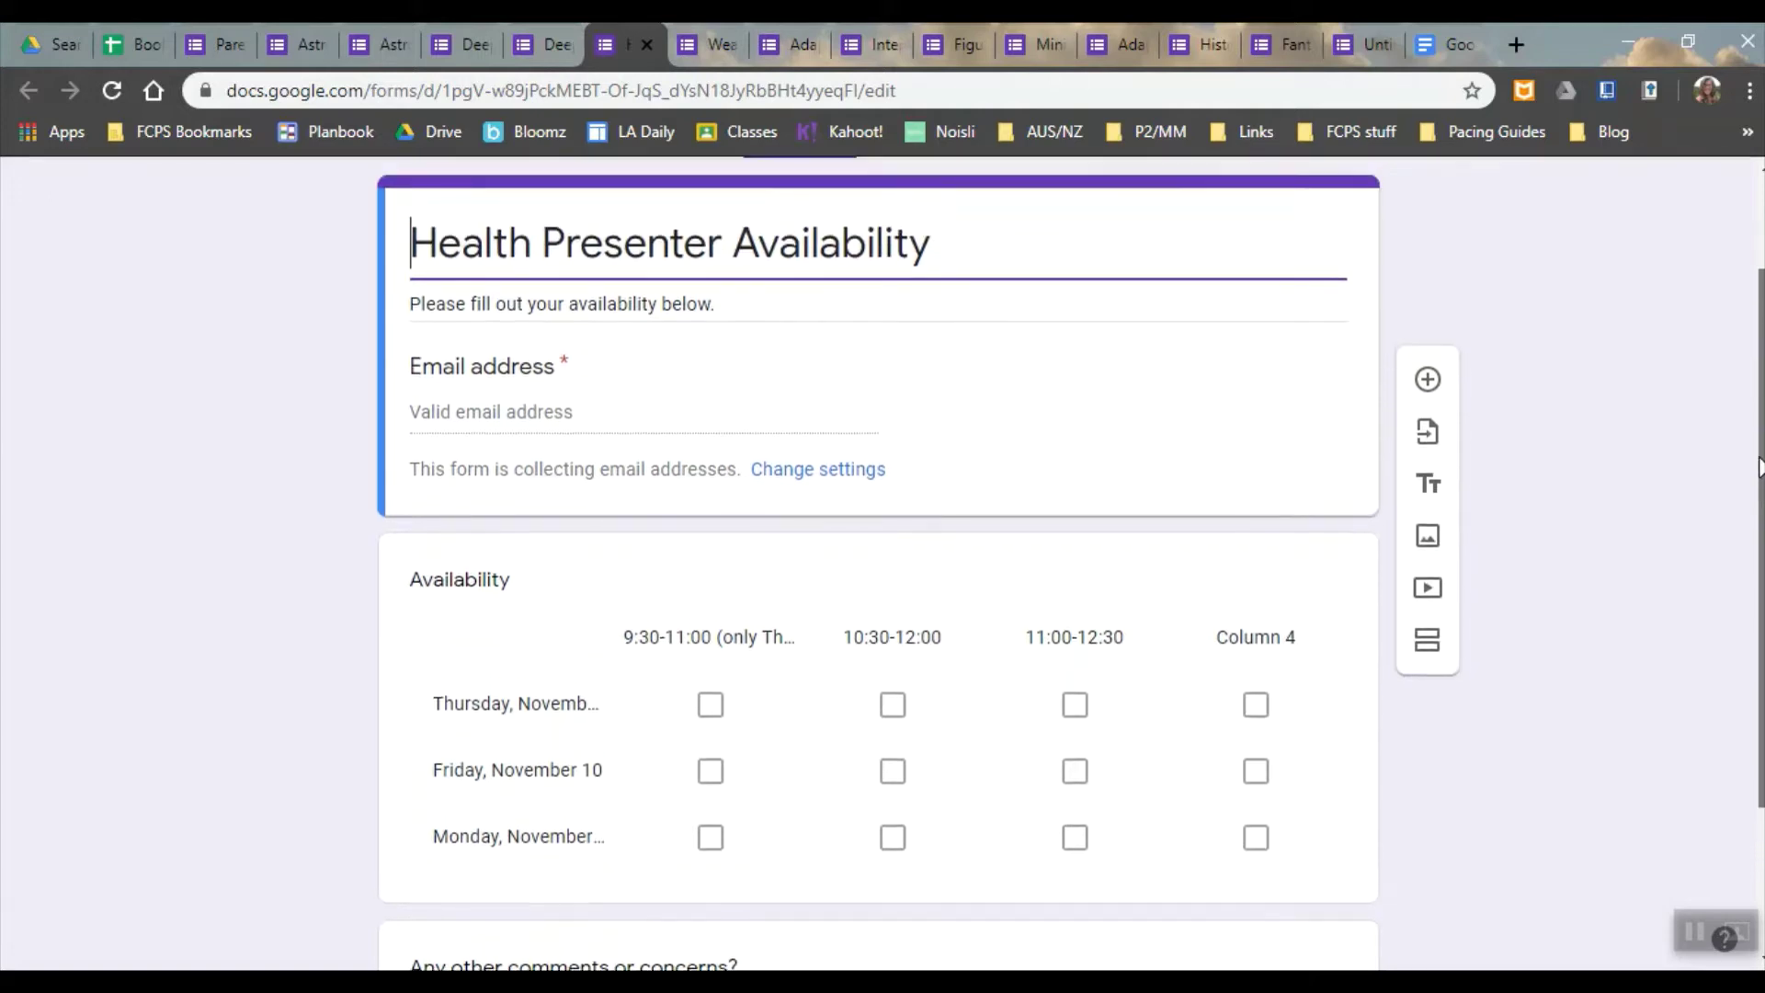
scroll(1751, 441, "up", 1)
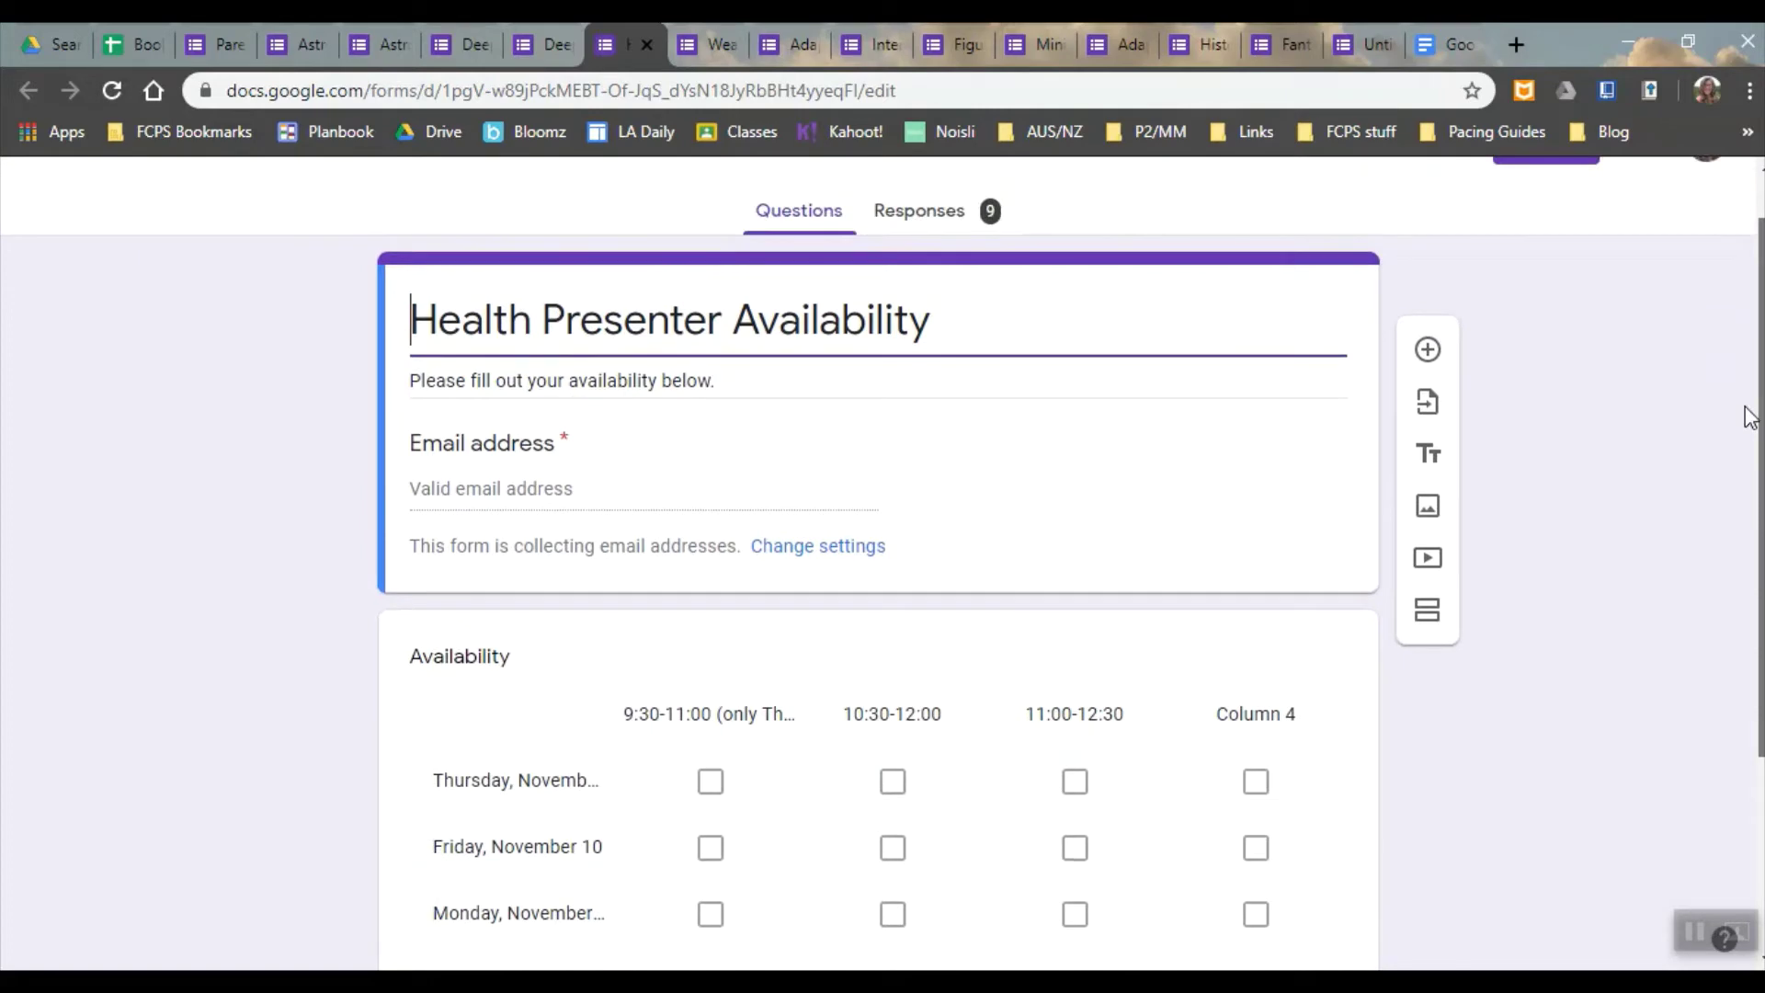
Review its submitted responses and comments, then show the Weather Quiz 1 2019_20 response summary.
left_click(939, 228)
scroll(1758, 368, "down", 10)
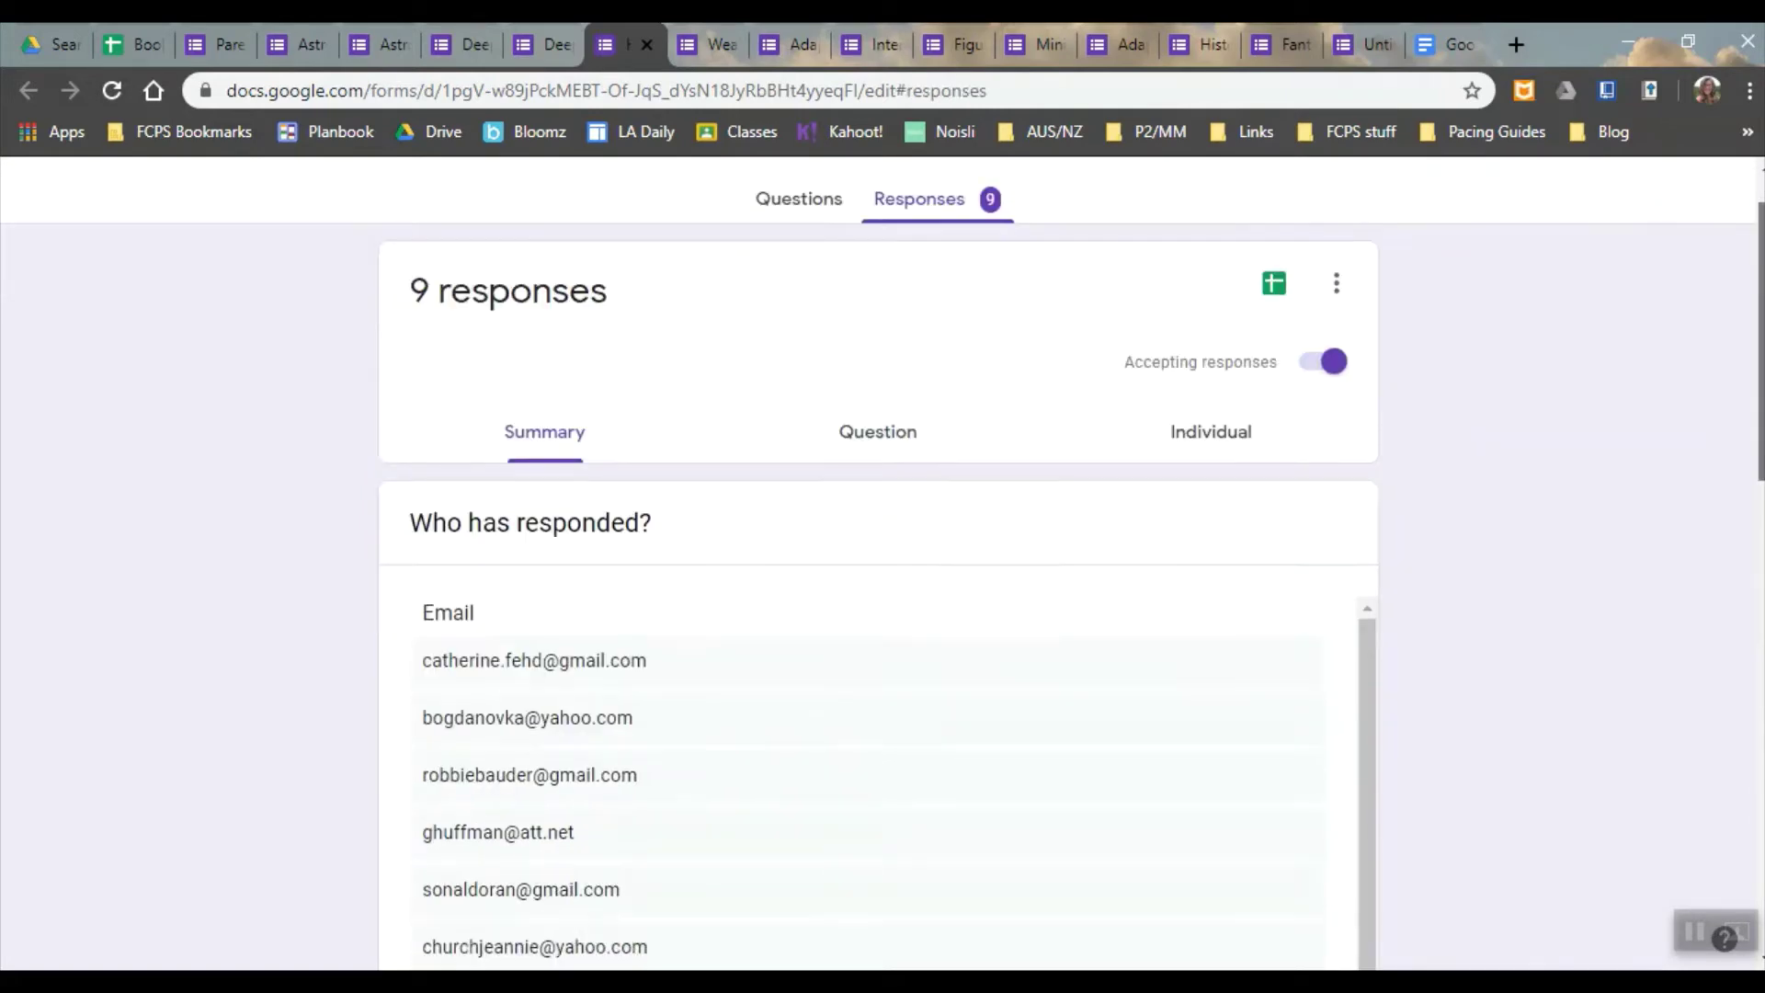
scroll(882, 560, "down", 6)
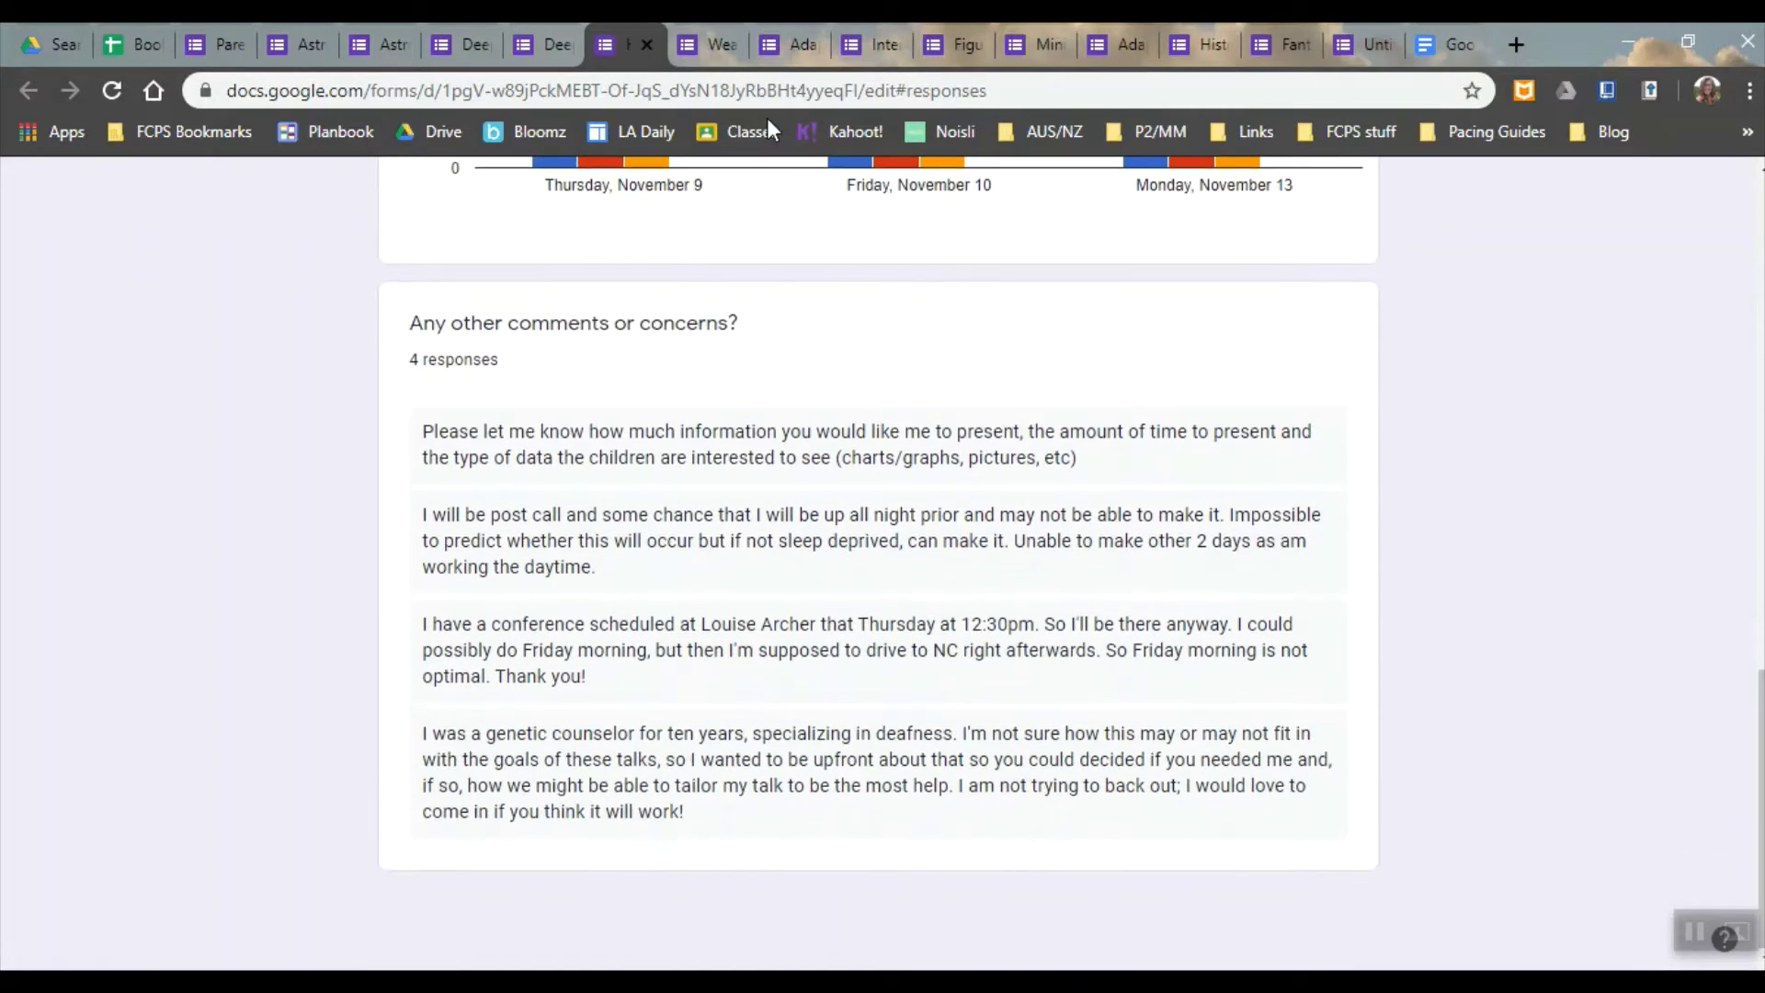
left_click(713, 55)
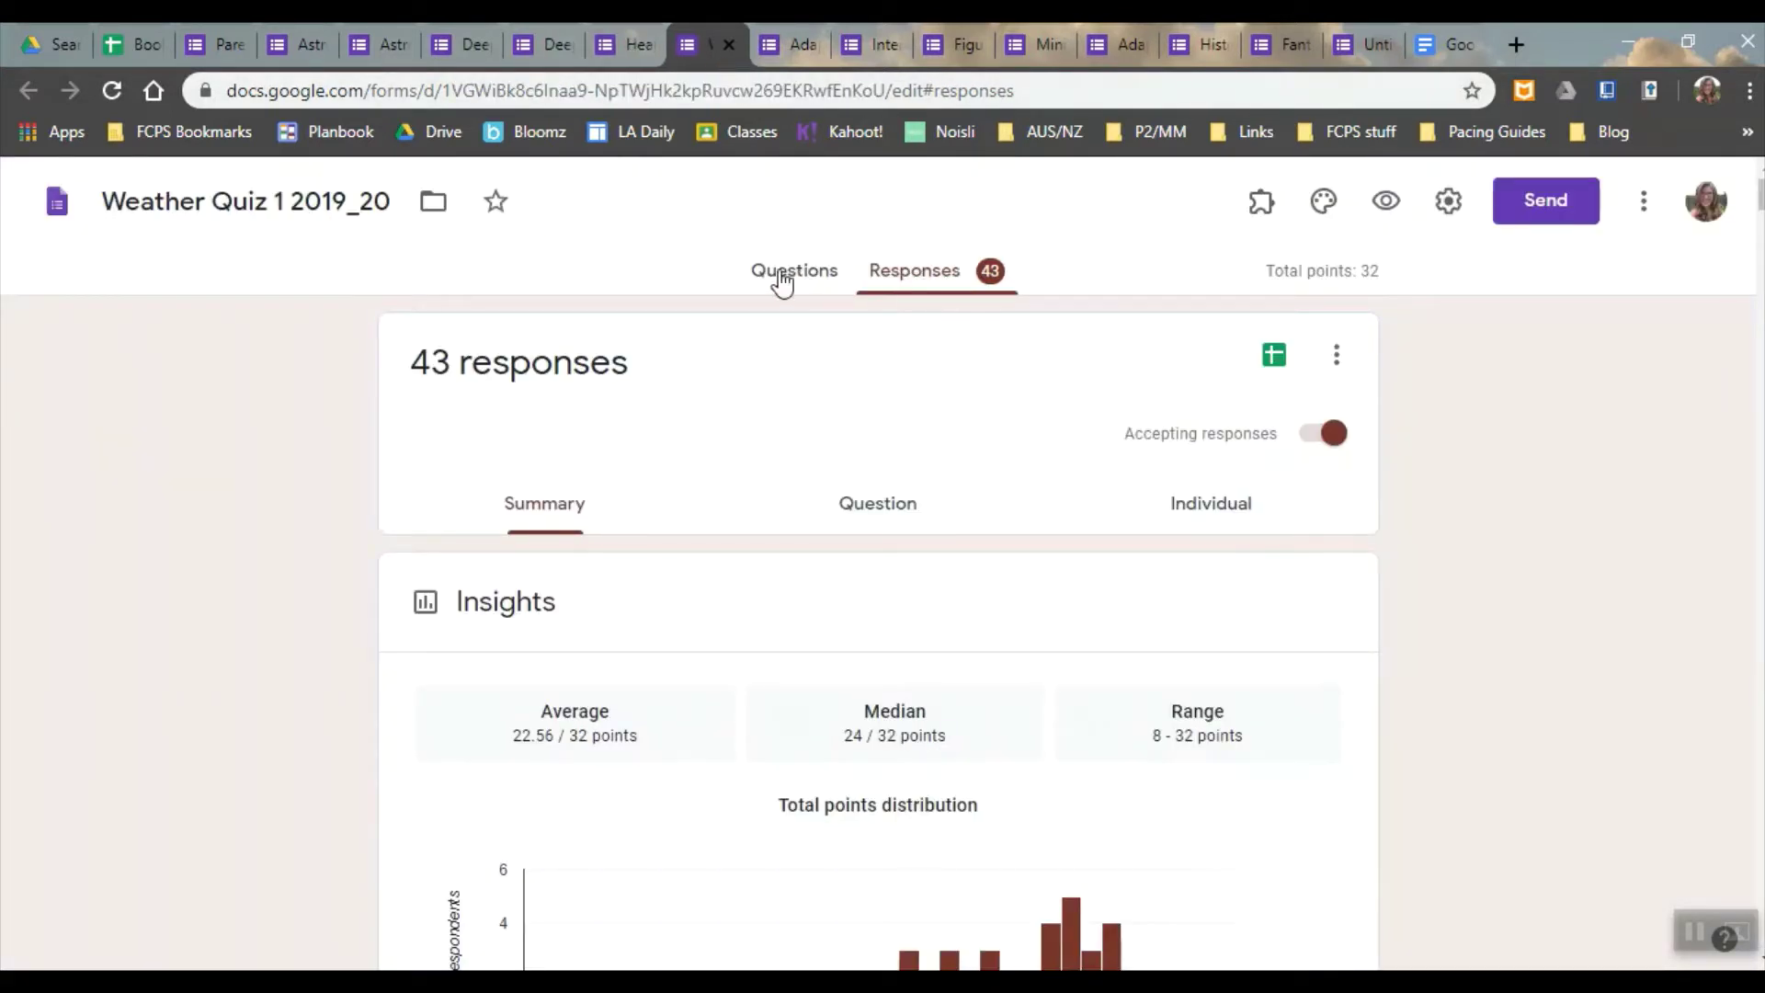
Open the Interim Comments form and scroll through its first sections.
left_click(800, 41)
left_click(885, 50)
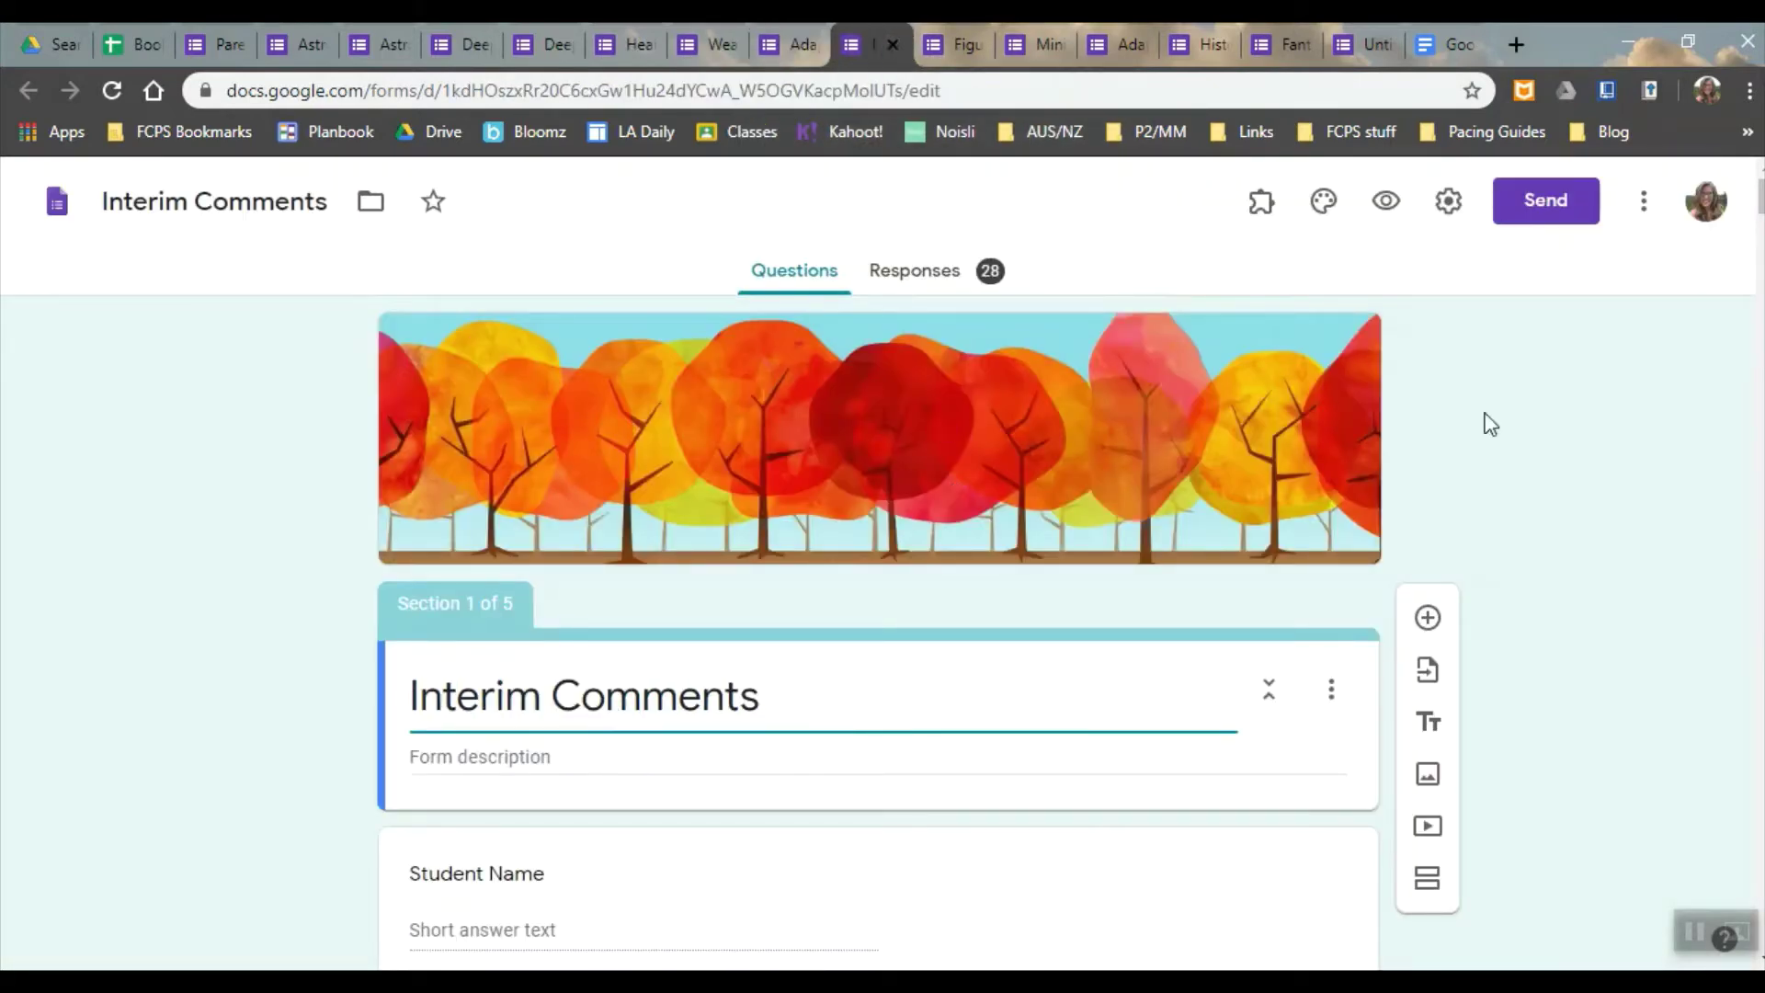
scroll(882, 552, "down", 6)
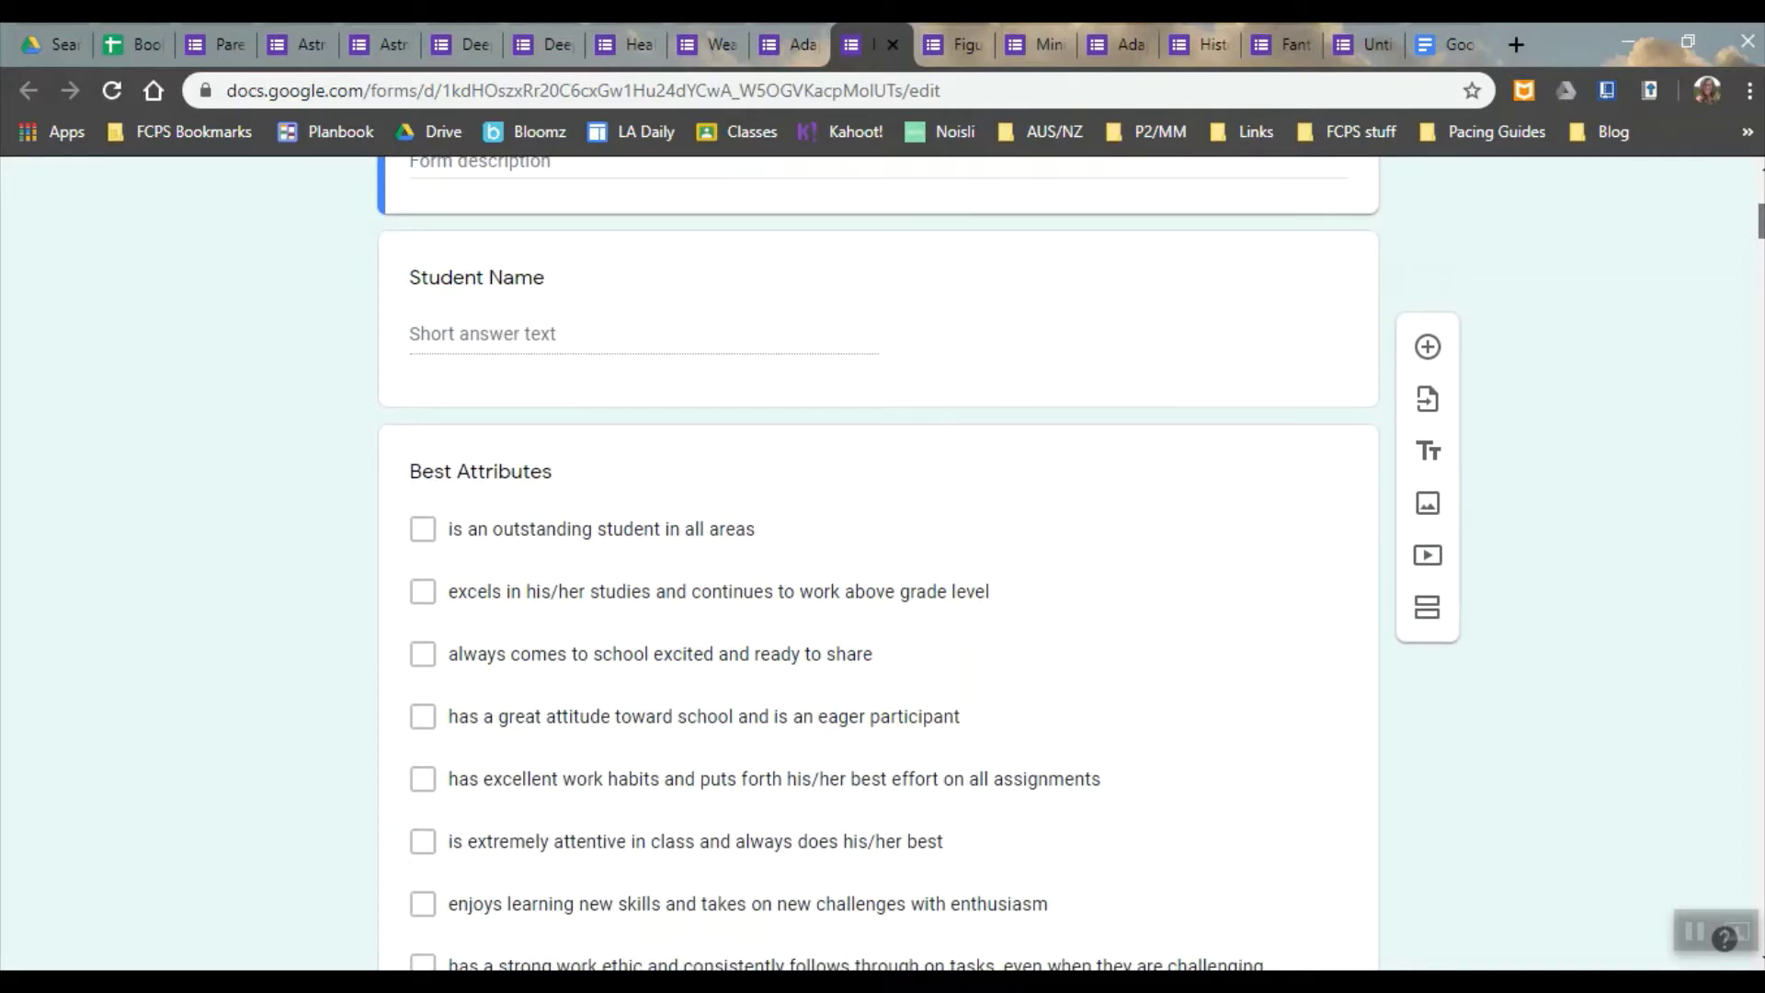
scroll(882, 552, "down", 8)
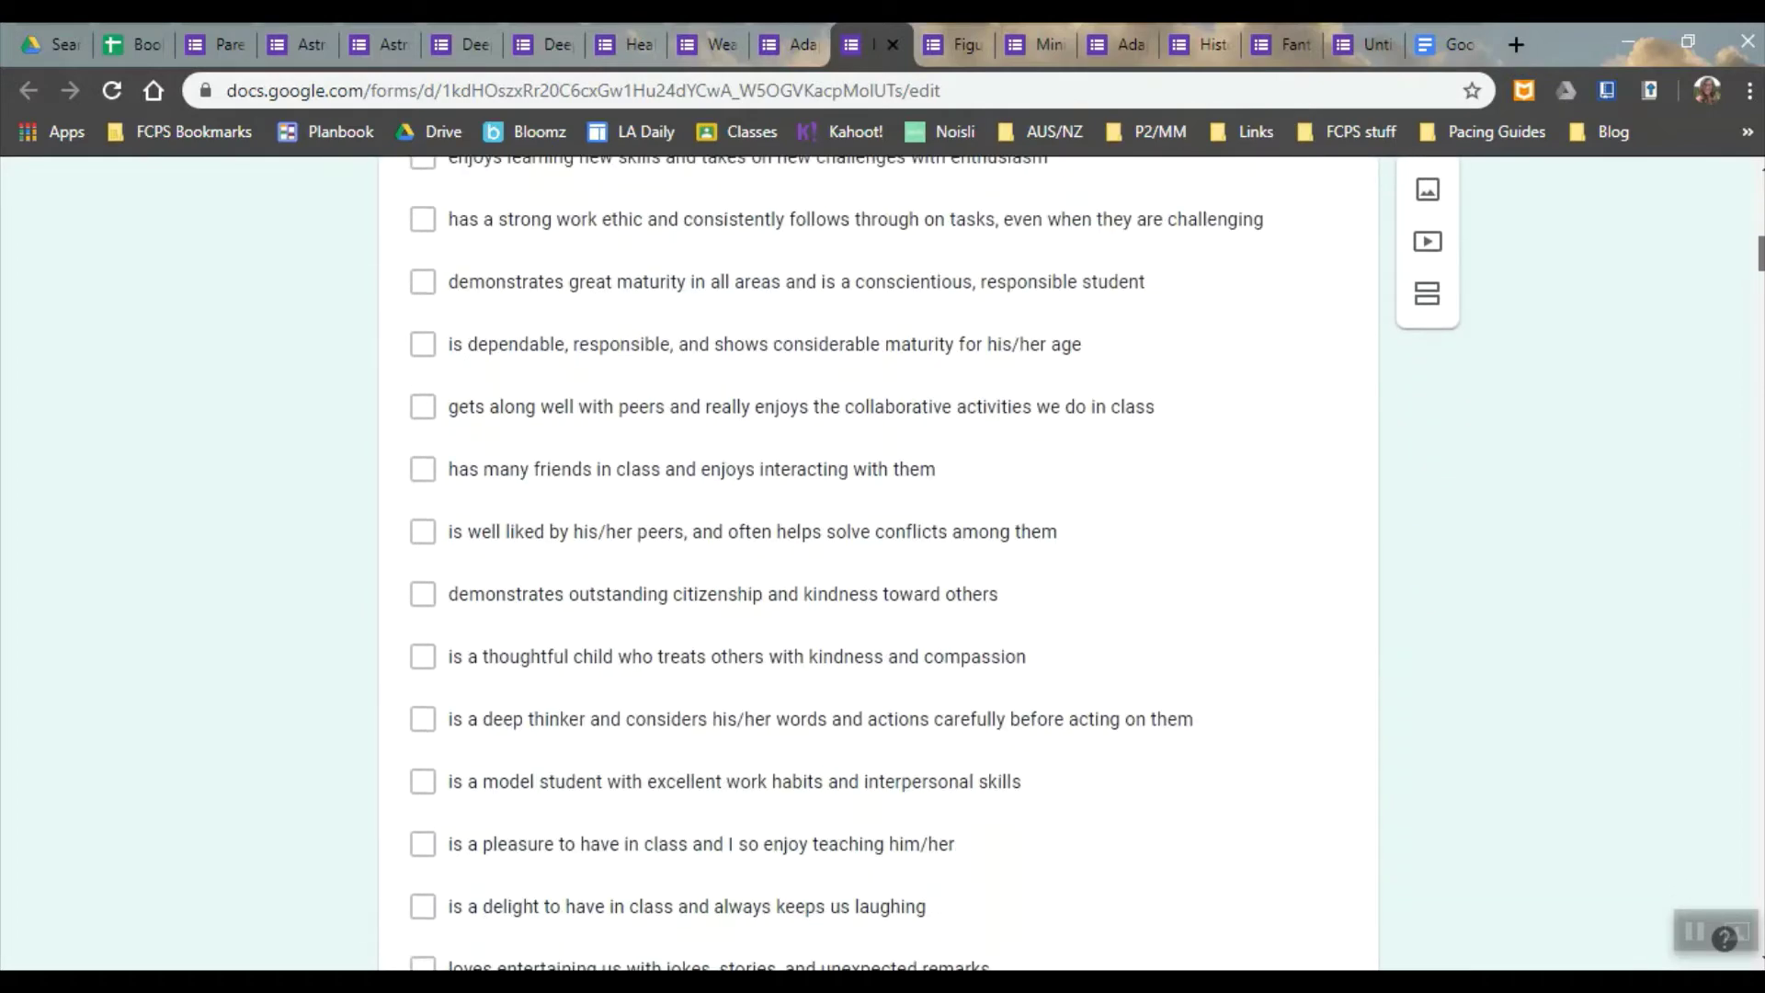
scroll(882, 552, "down", 16)
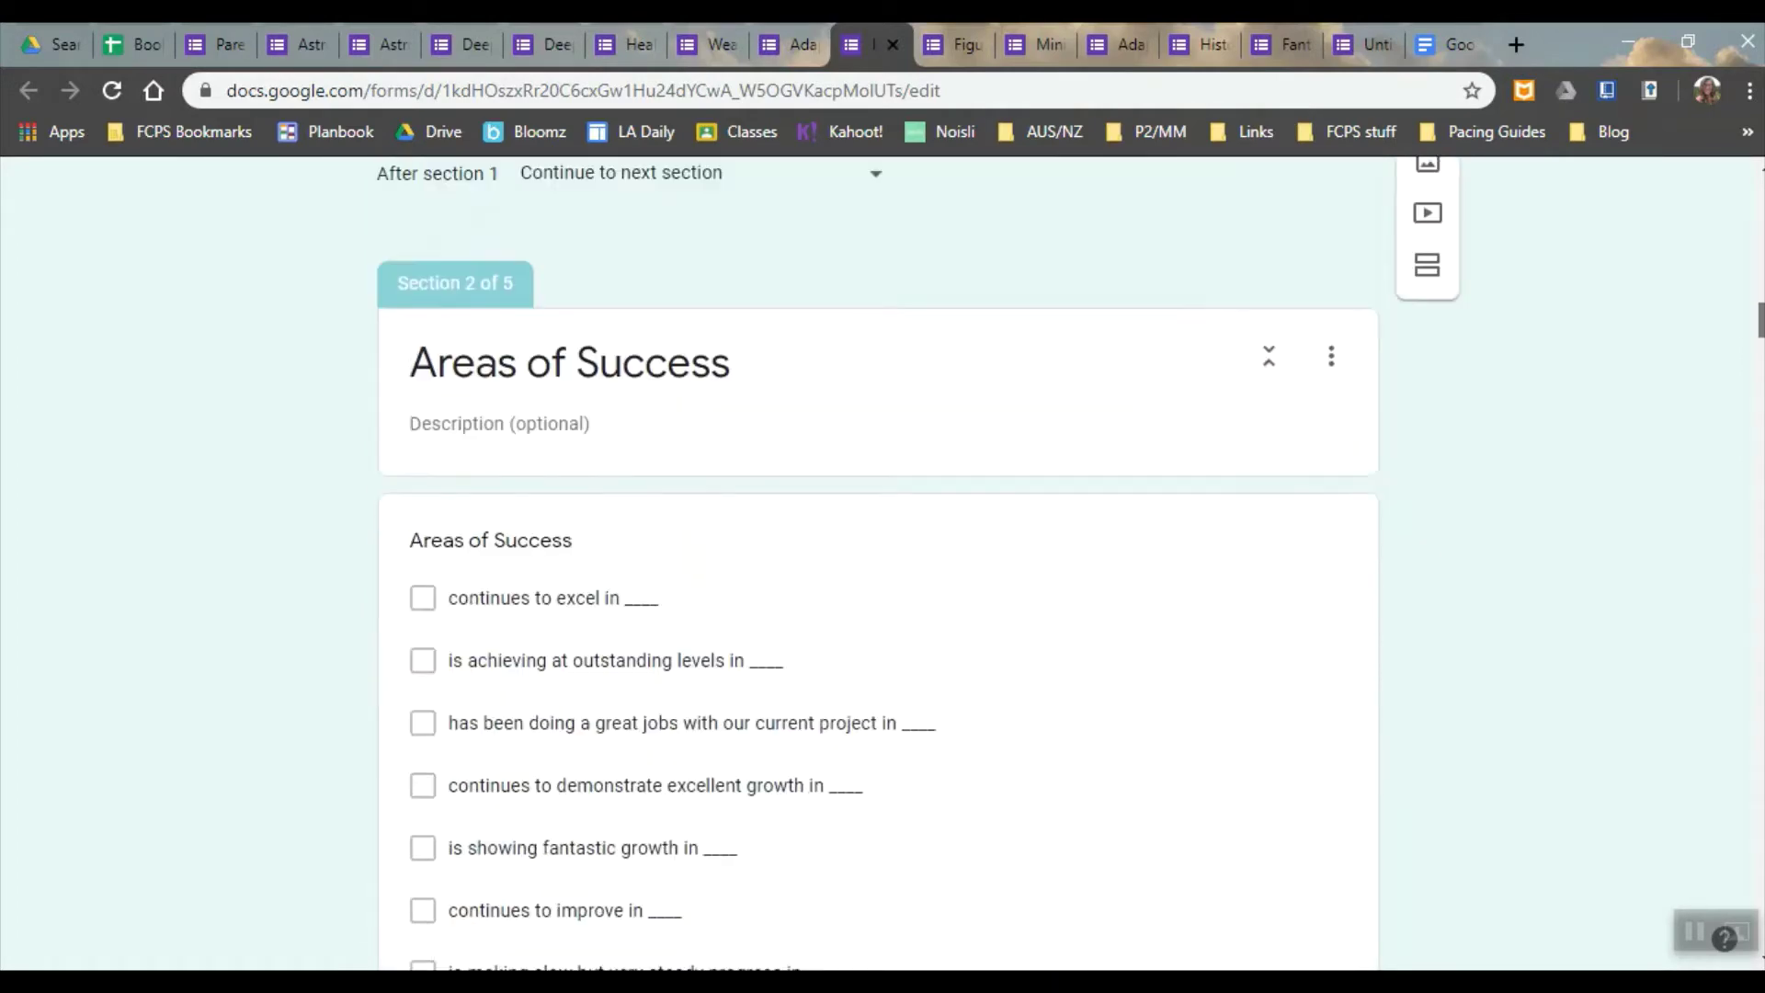
scroll(883, 551, "down", 14)
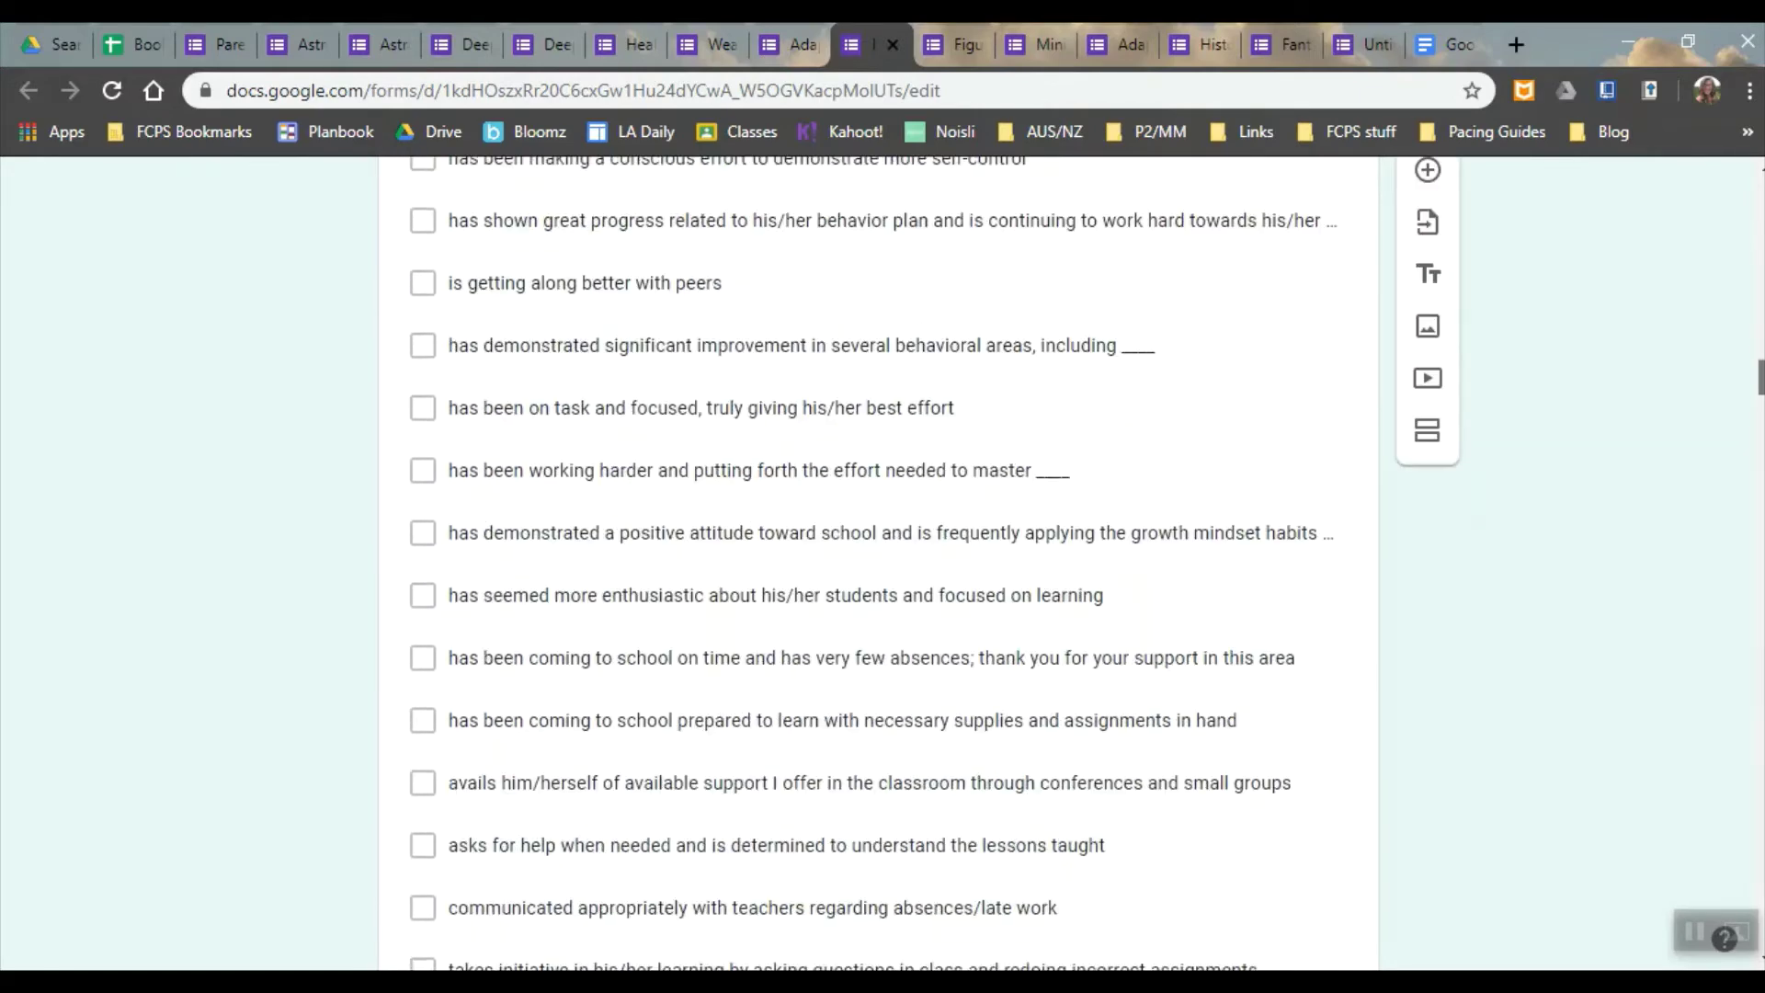
scroll(883, 551, "down", 14)
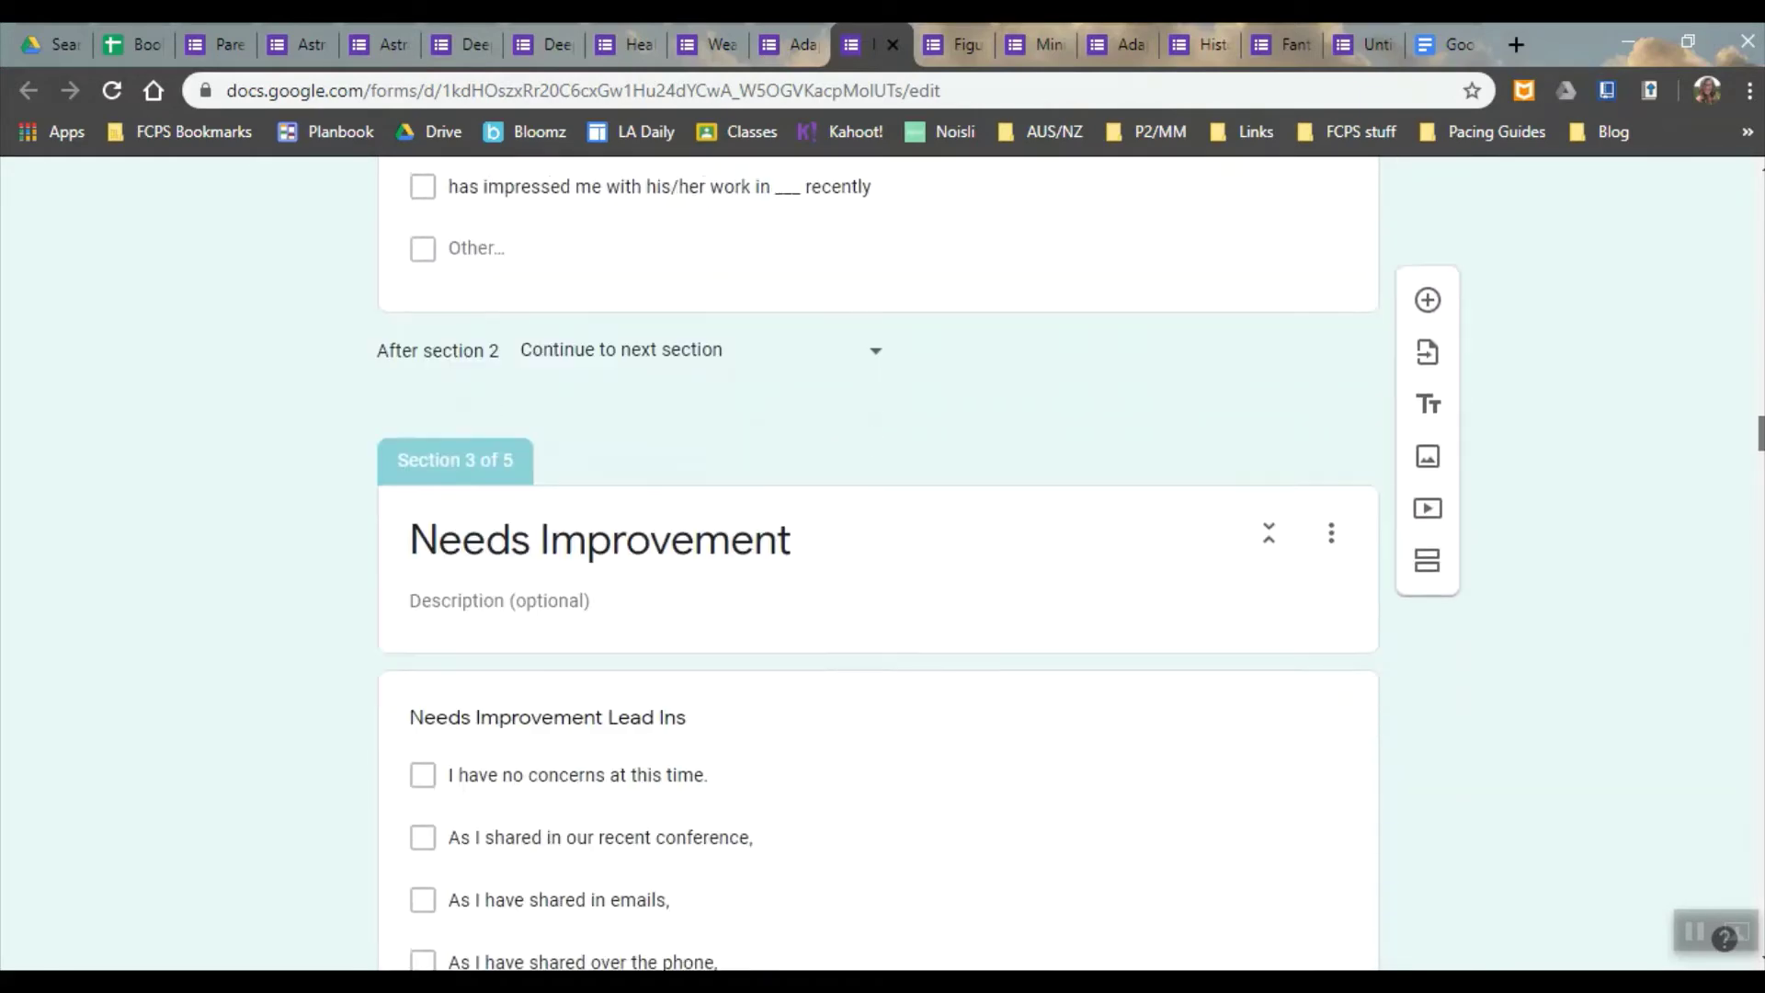
scroll(882, 552, "down", 8)
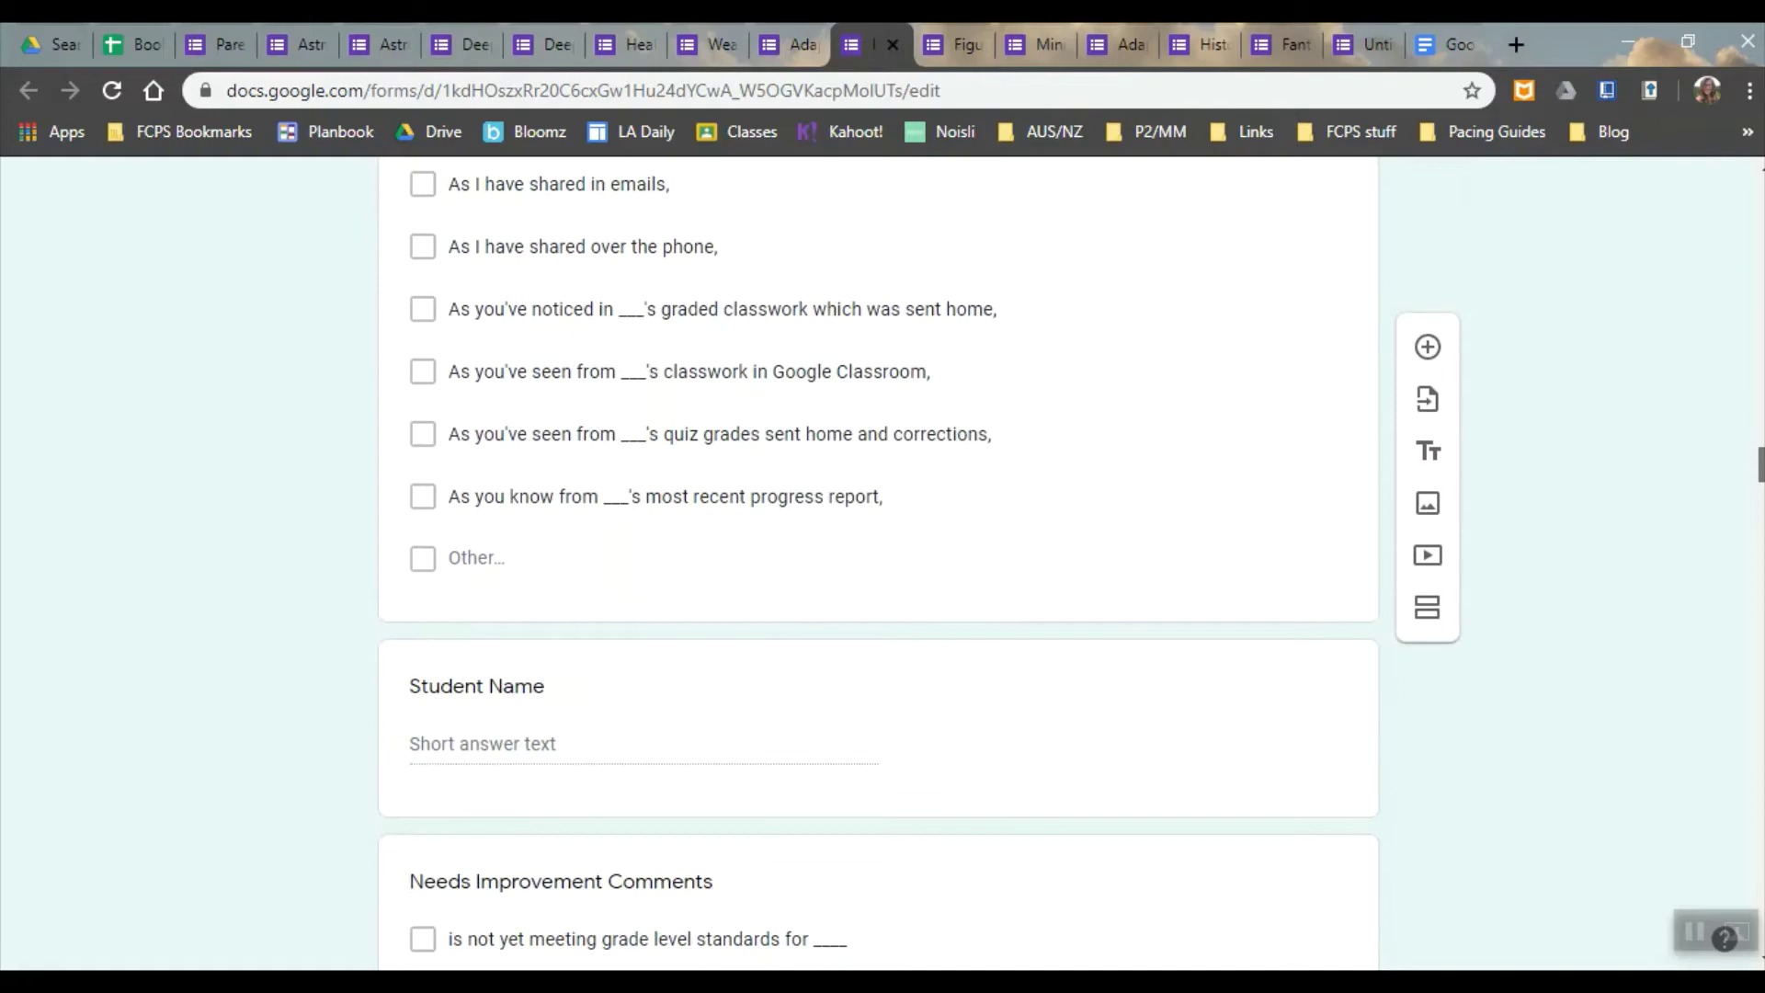
Scroll on through section 5, then open the Figurative Language Quiz editor with 26 responses.
scroll(882, 551, "down", 18)
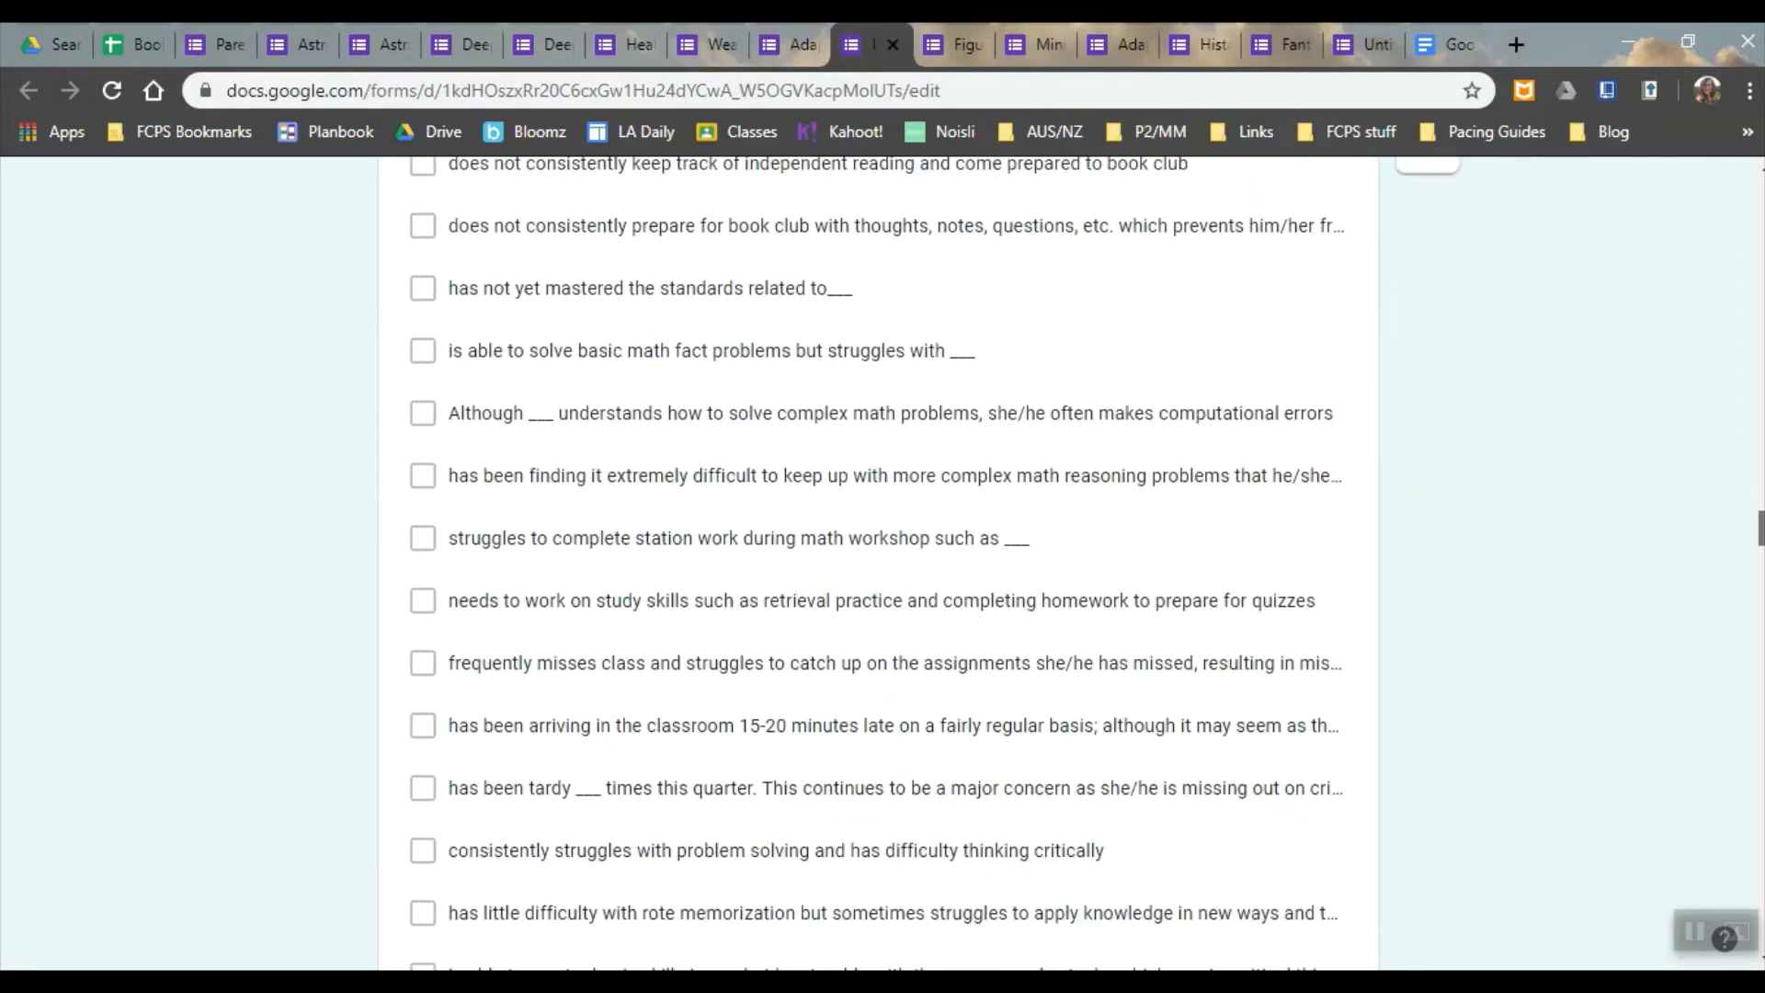
scroll(883, 552, "down", 20)
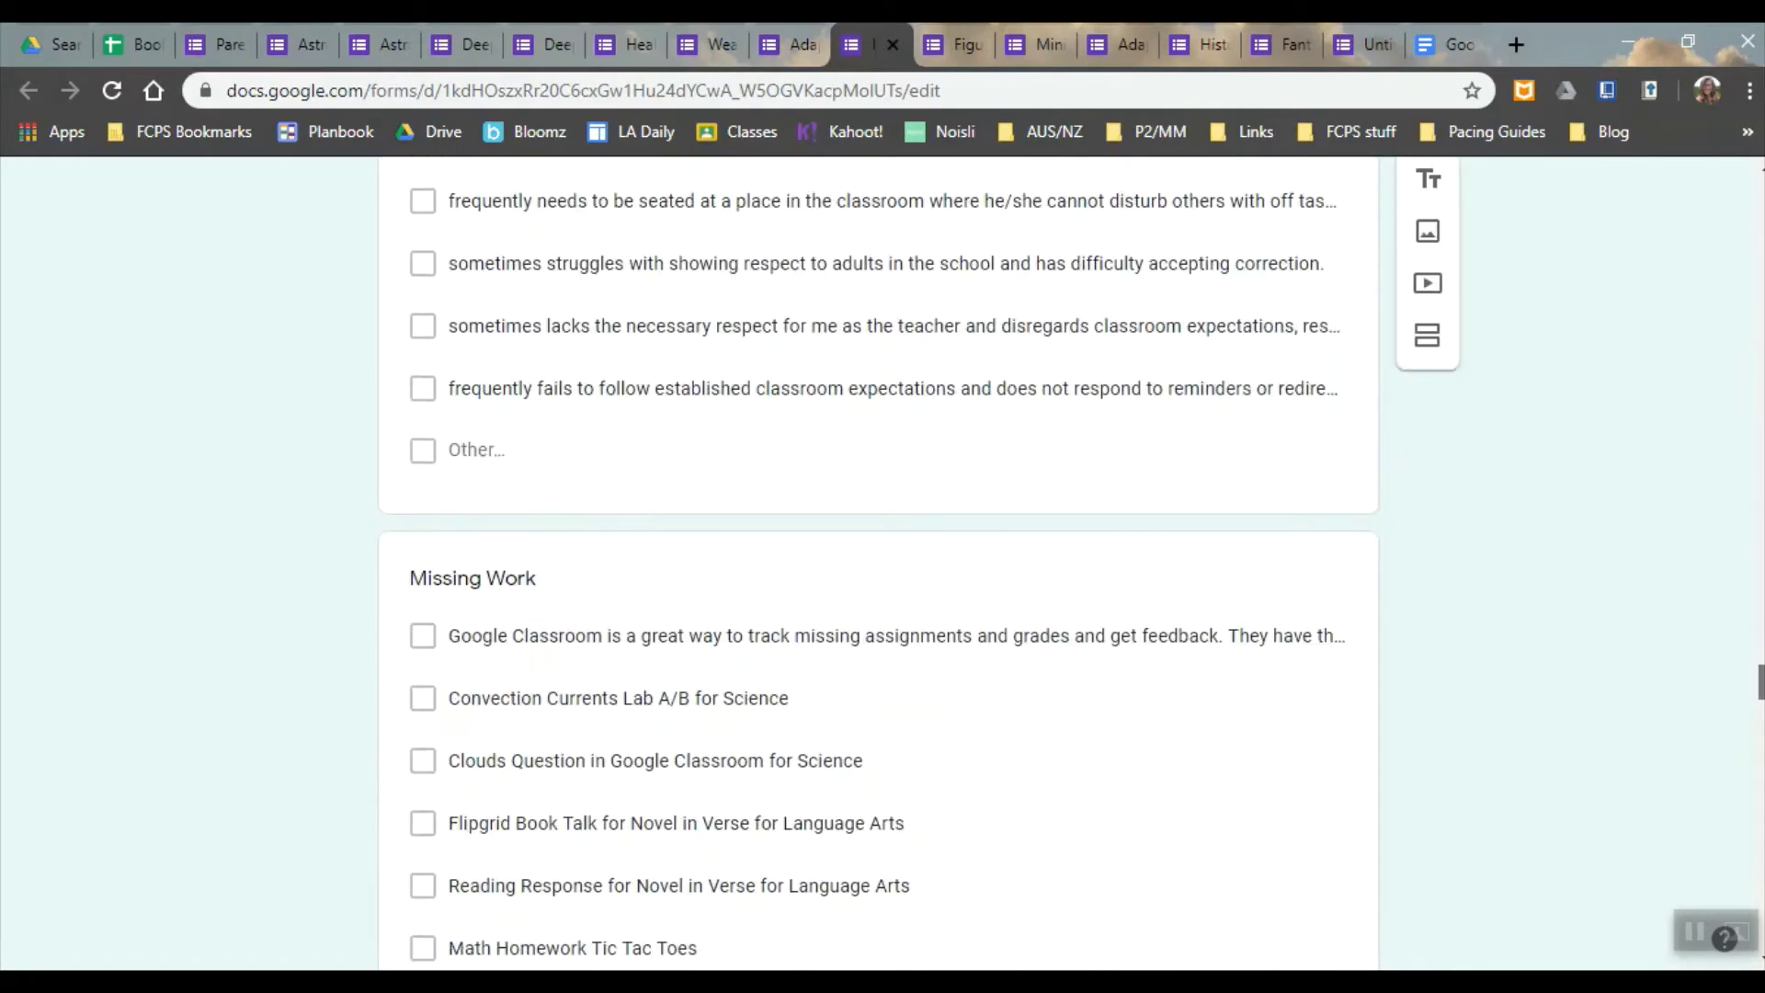
scroll(883, 551, "down", 4)
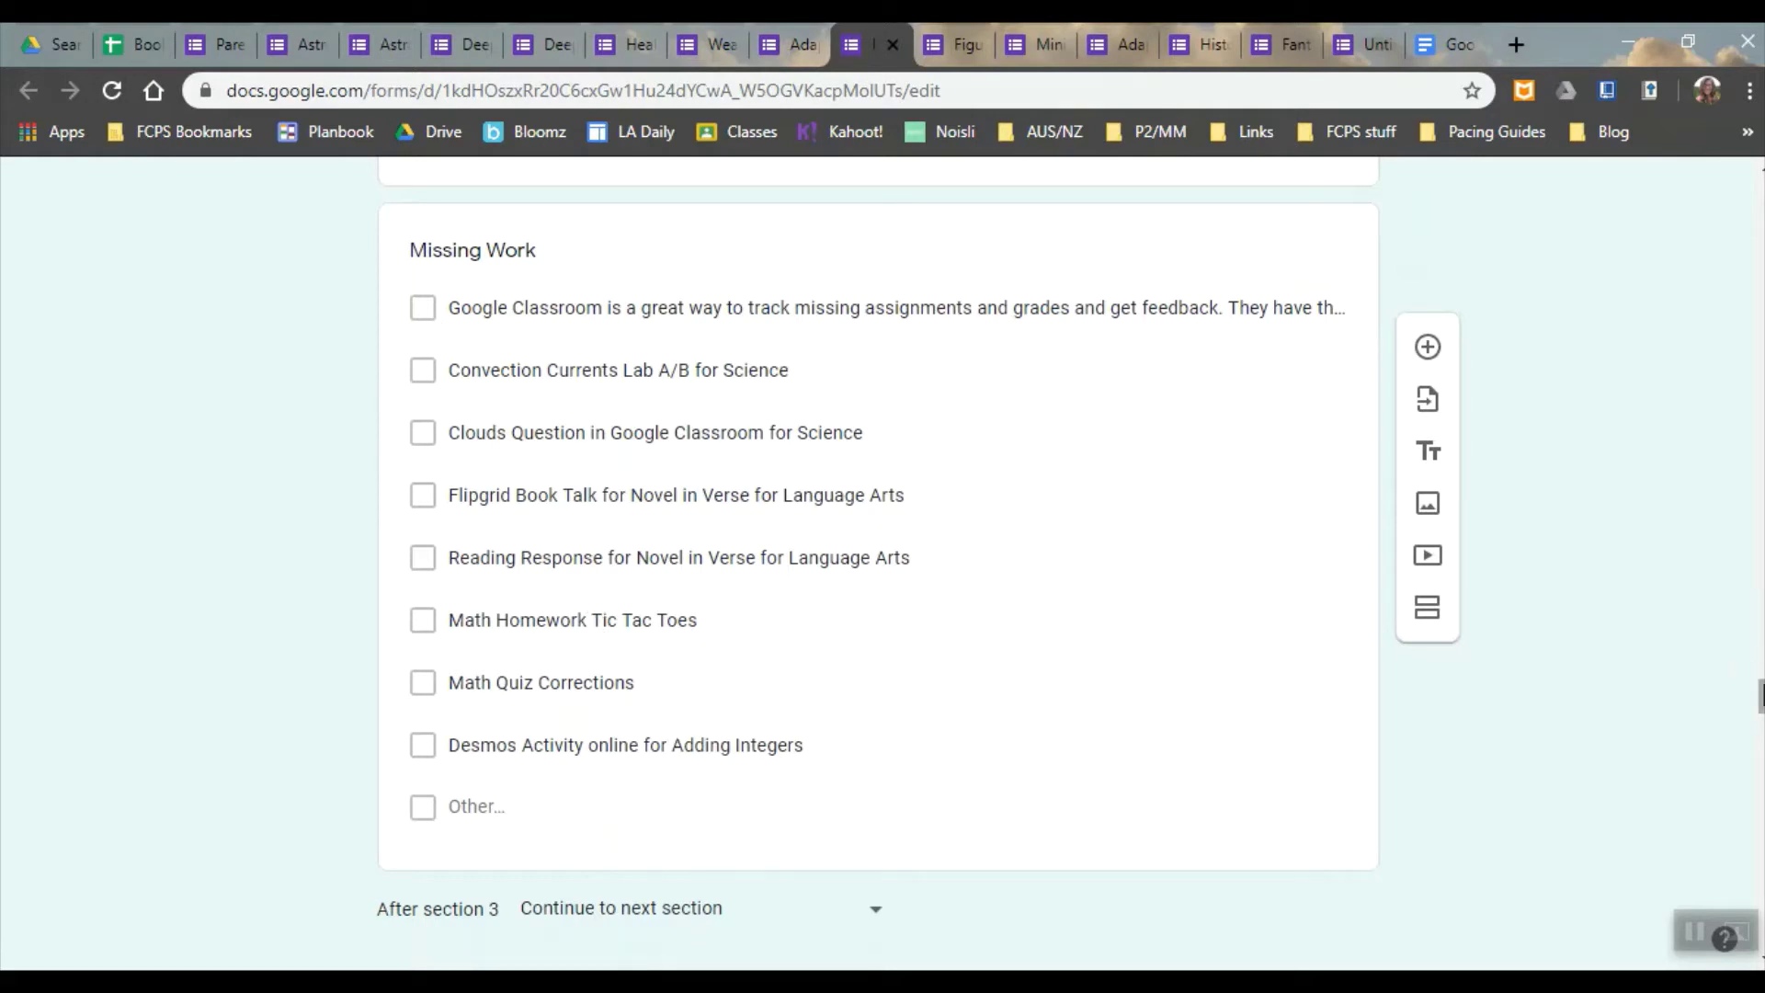
scroll(878, 560, "down", 12)
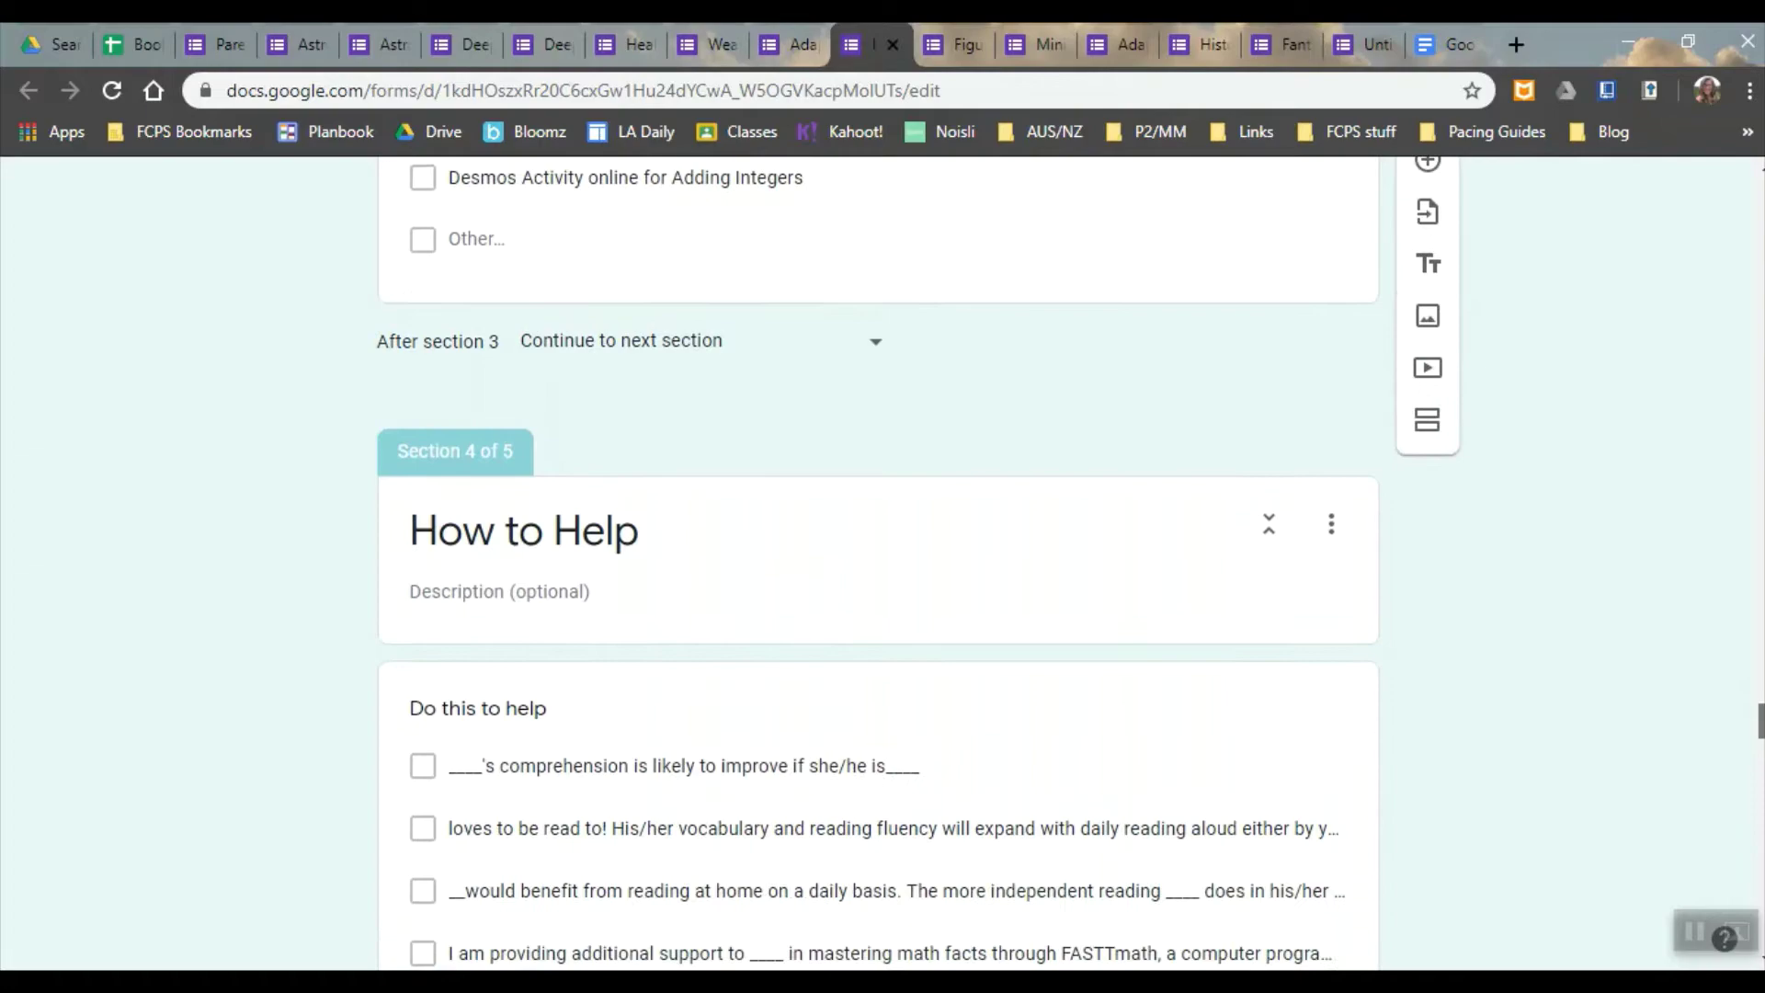
scroll(878, 561, "down", 20)
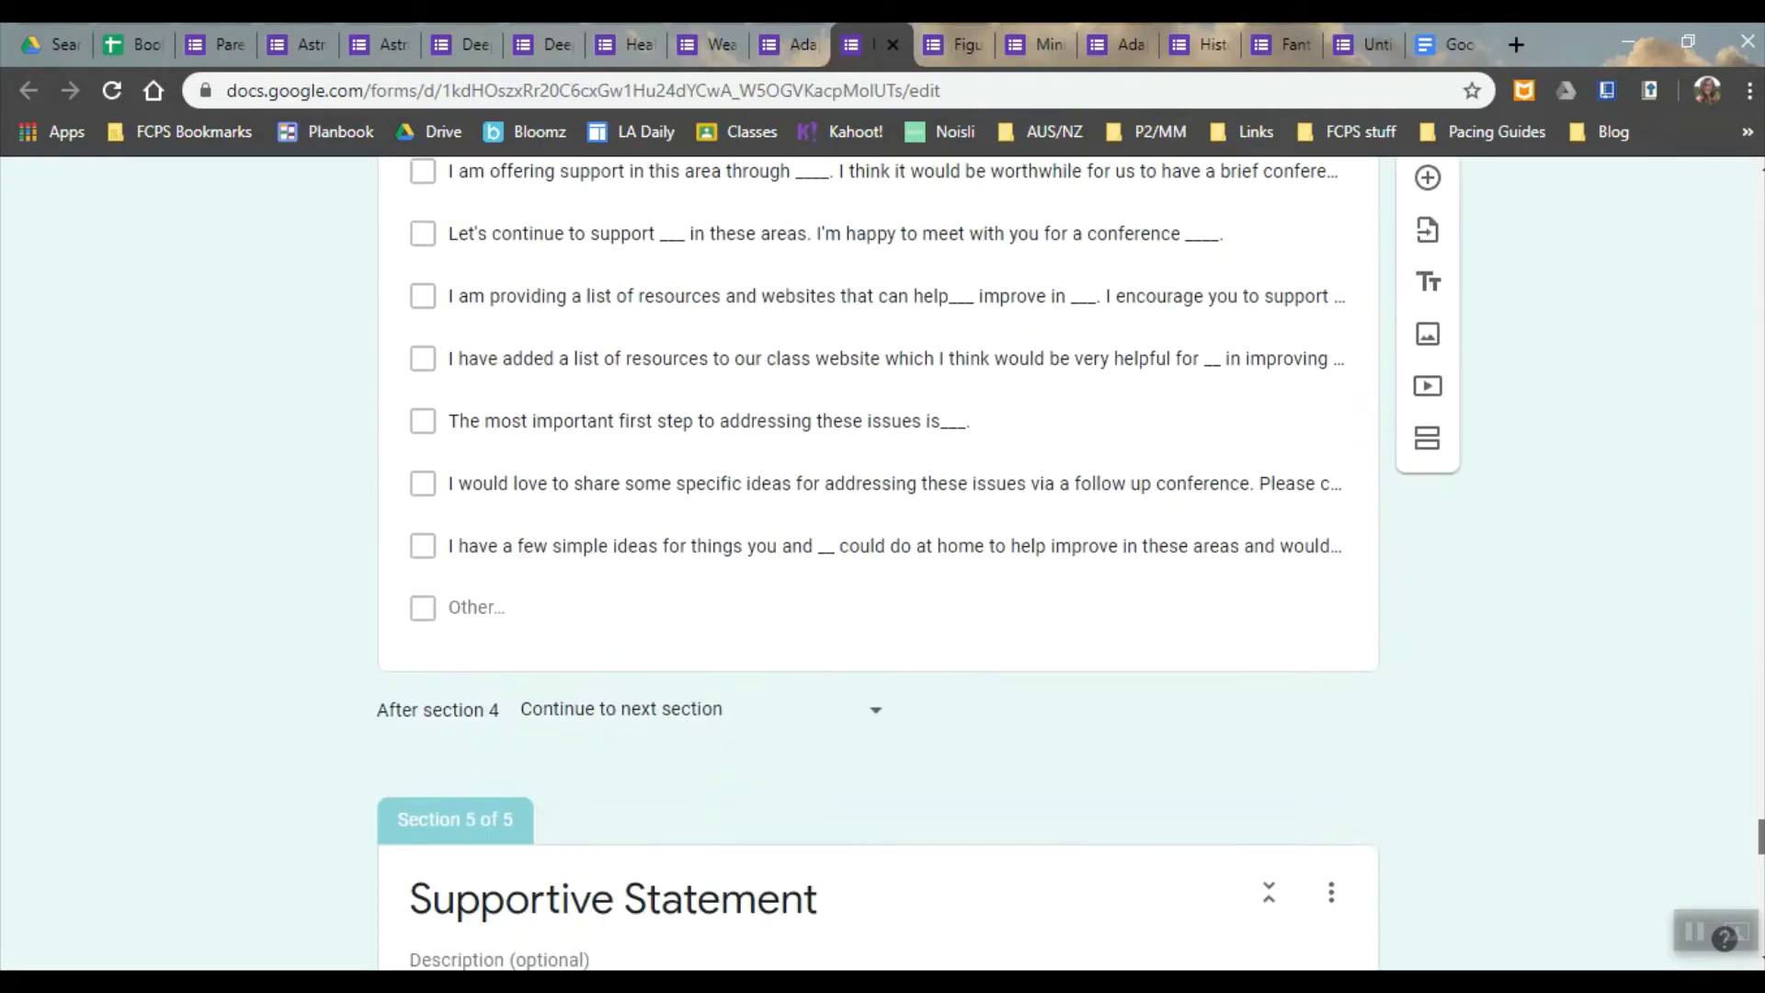
scroll(878, 561, "up", 6)
scroll(878, 560, "down", 15)
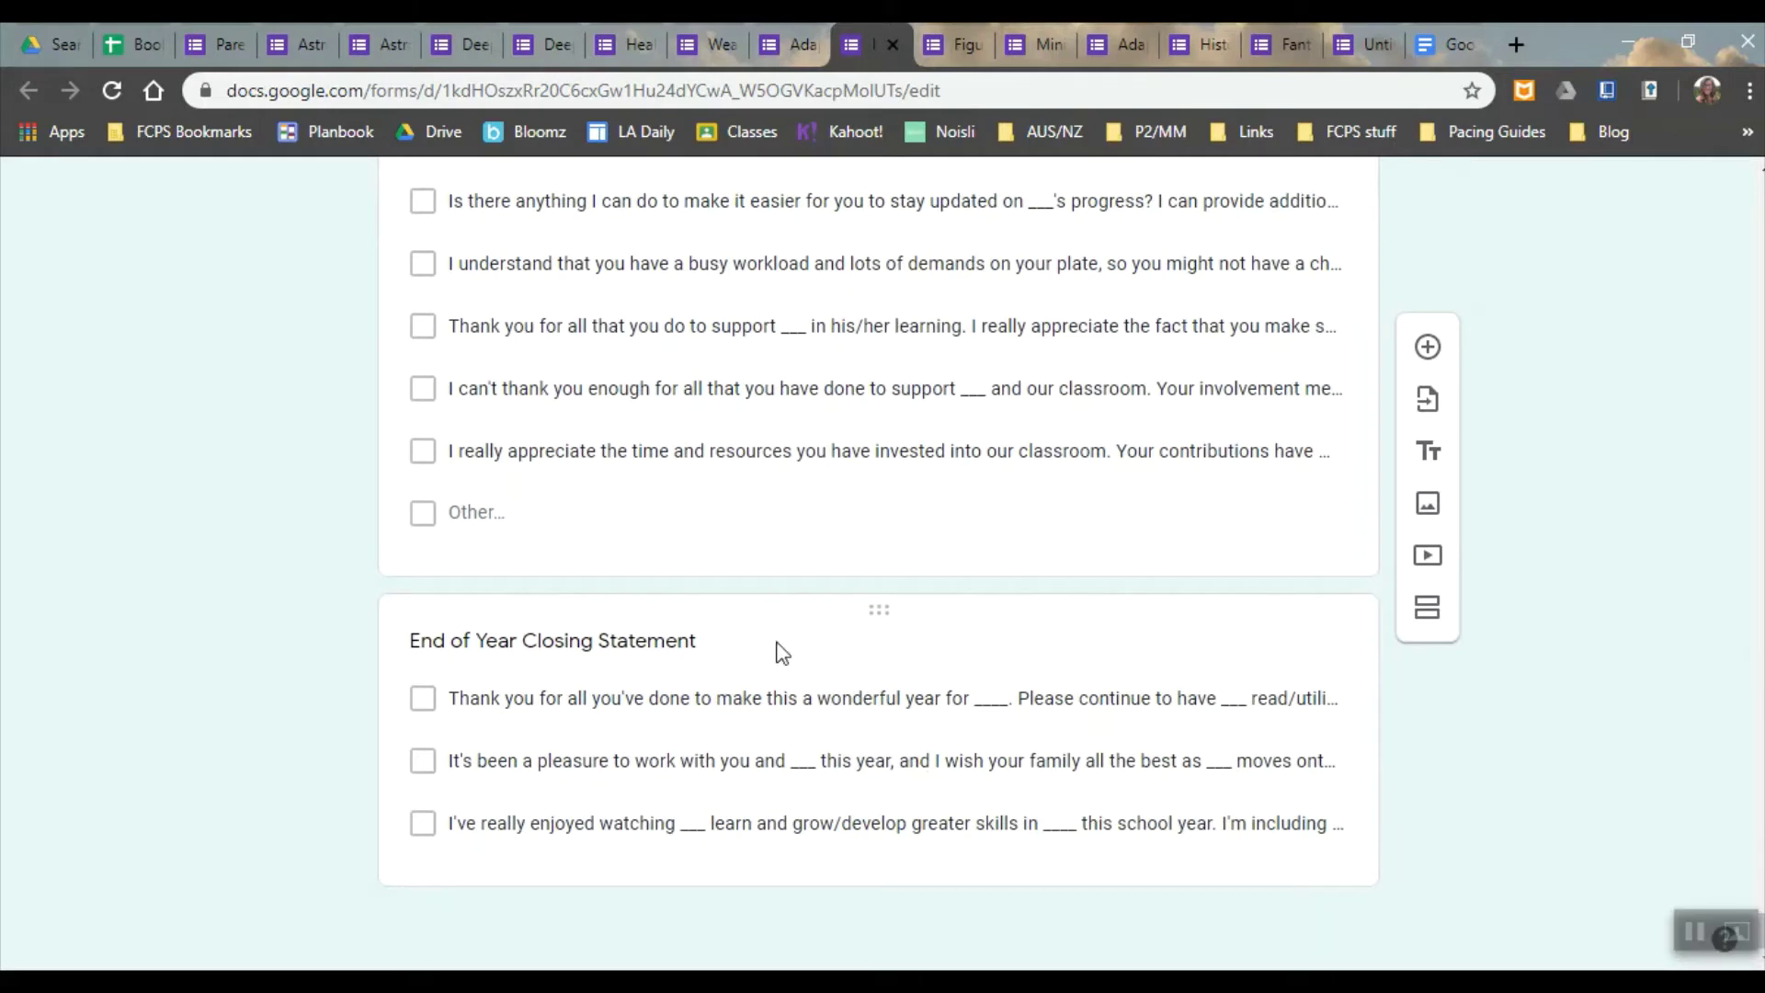
left_click(962, 50)
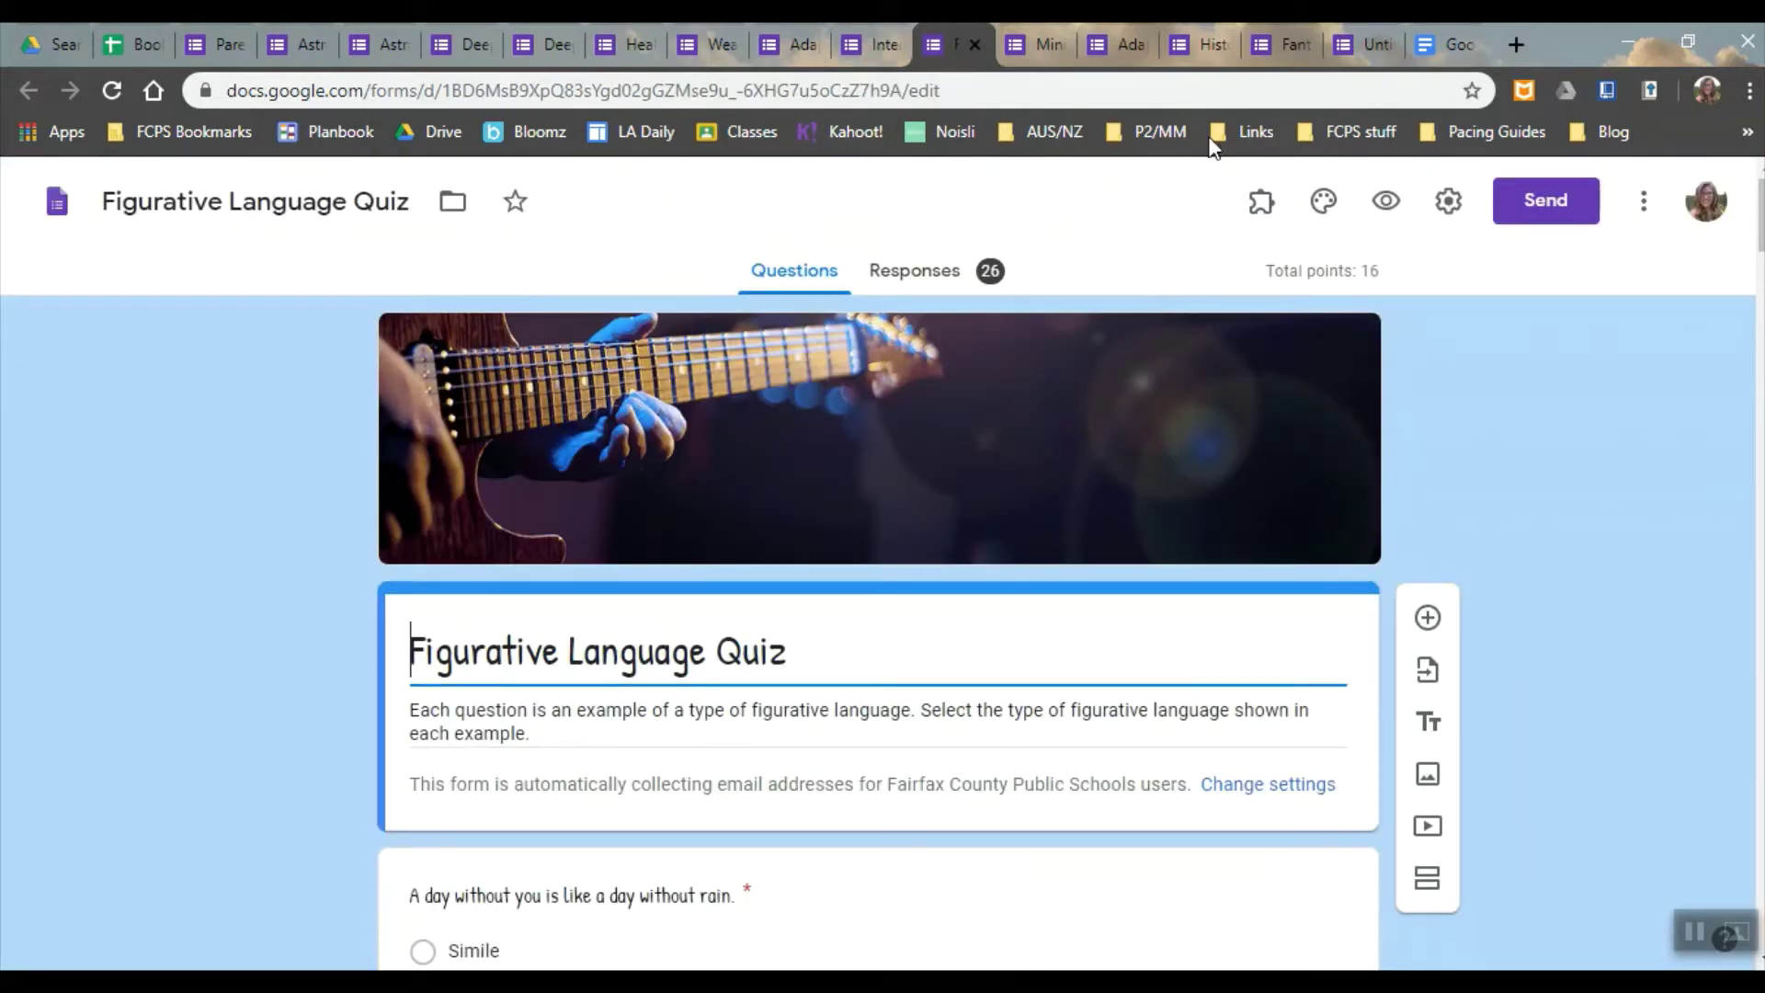
scroll(1758, 221, "down", 8)
scroll(878, 566, "down", 2)
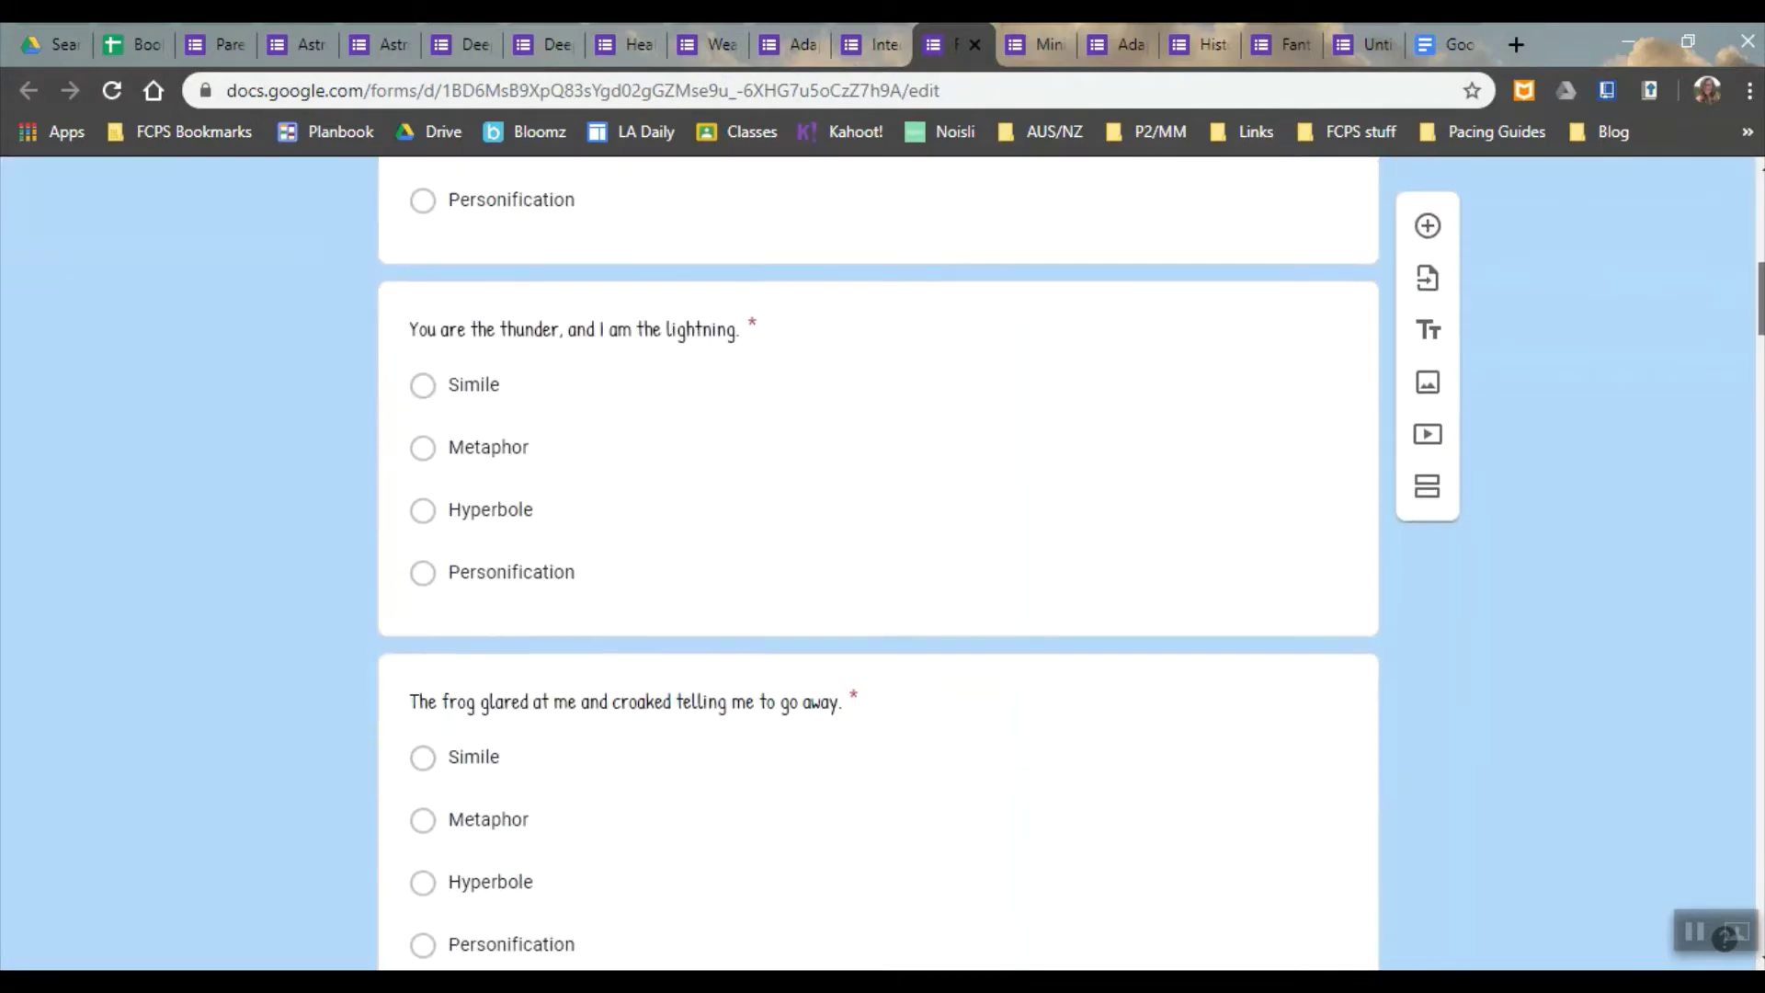
scroll(878, 566, "up", 3)
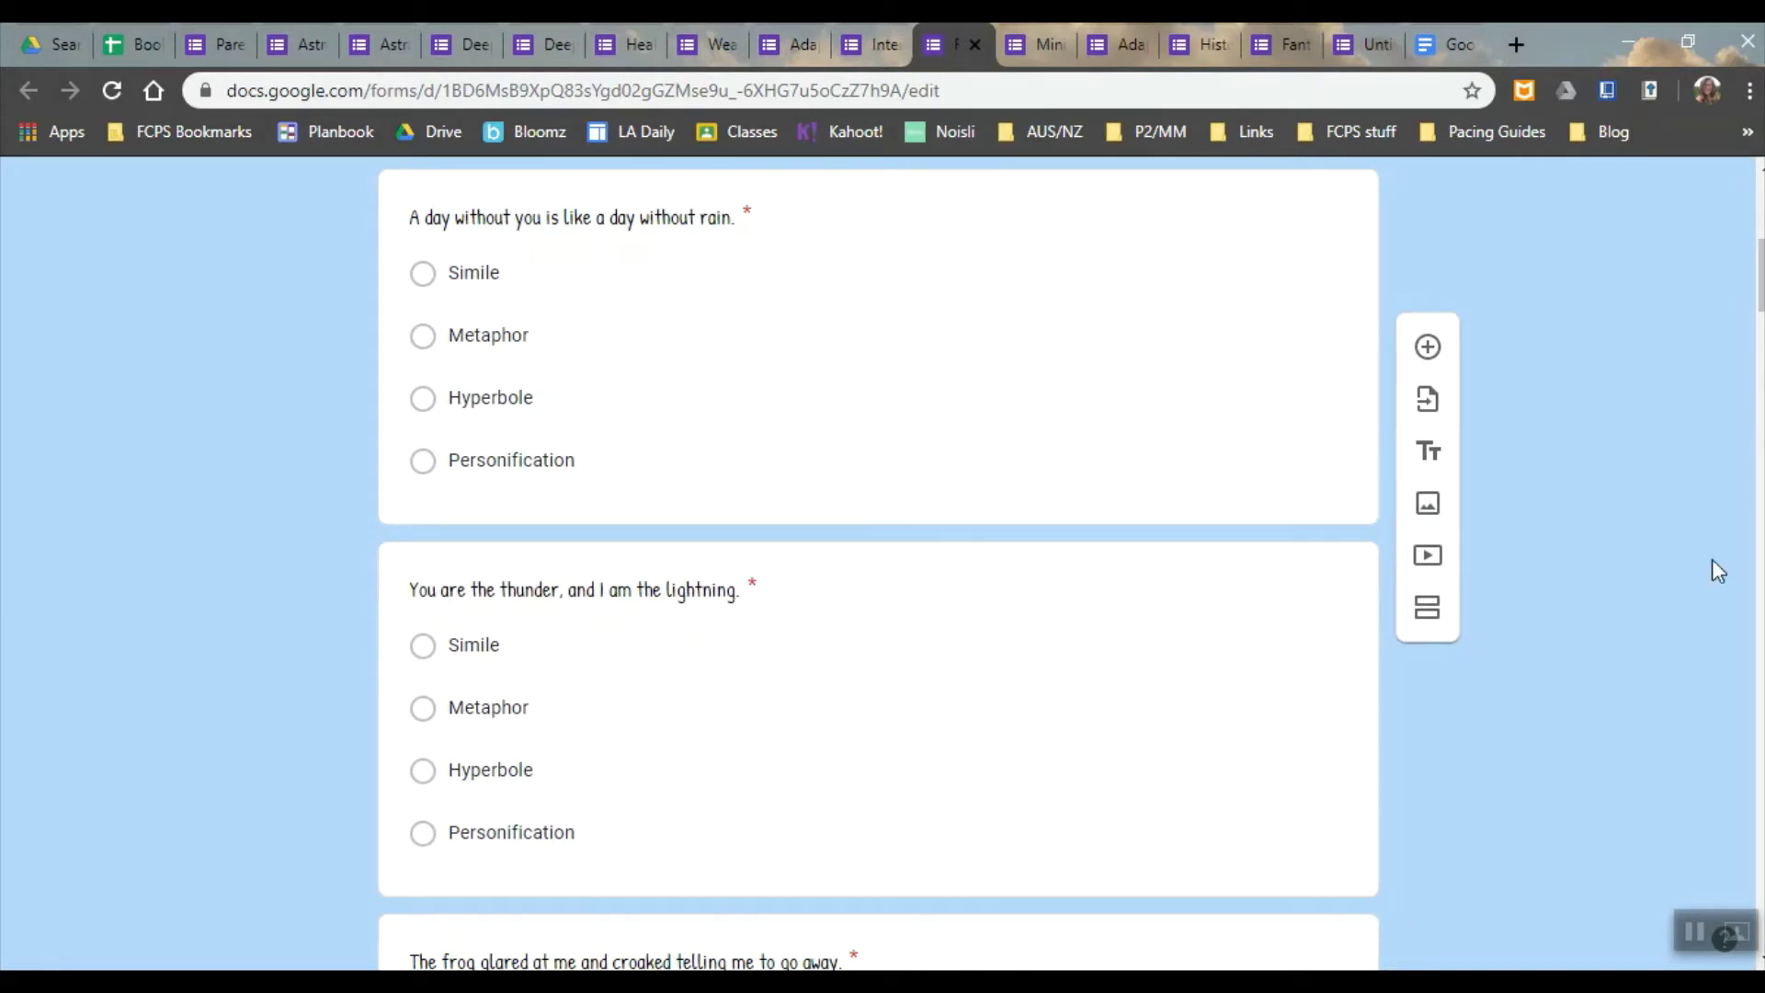
scroll(878, 563, "down", 13)
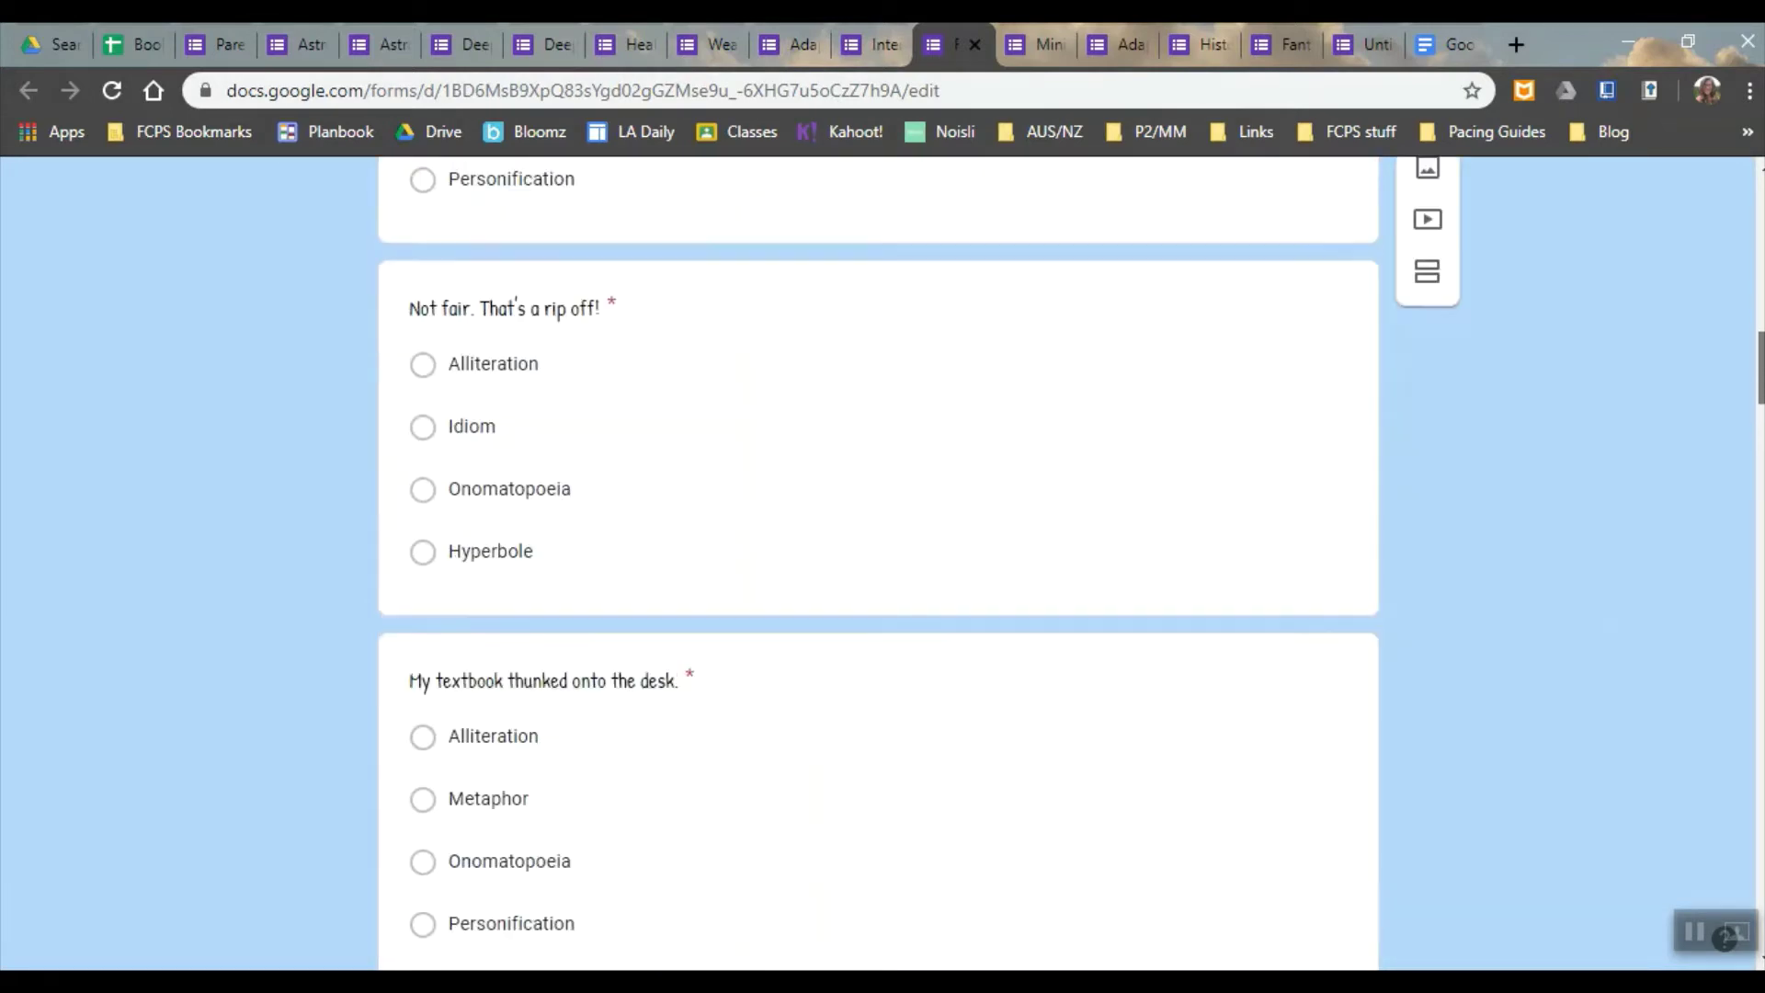
scroll(878, 563, "up", 6)
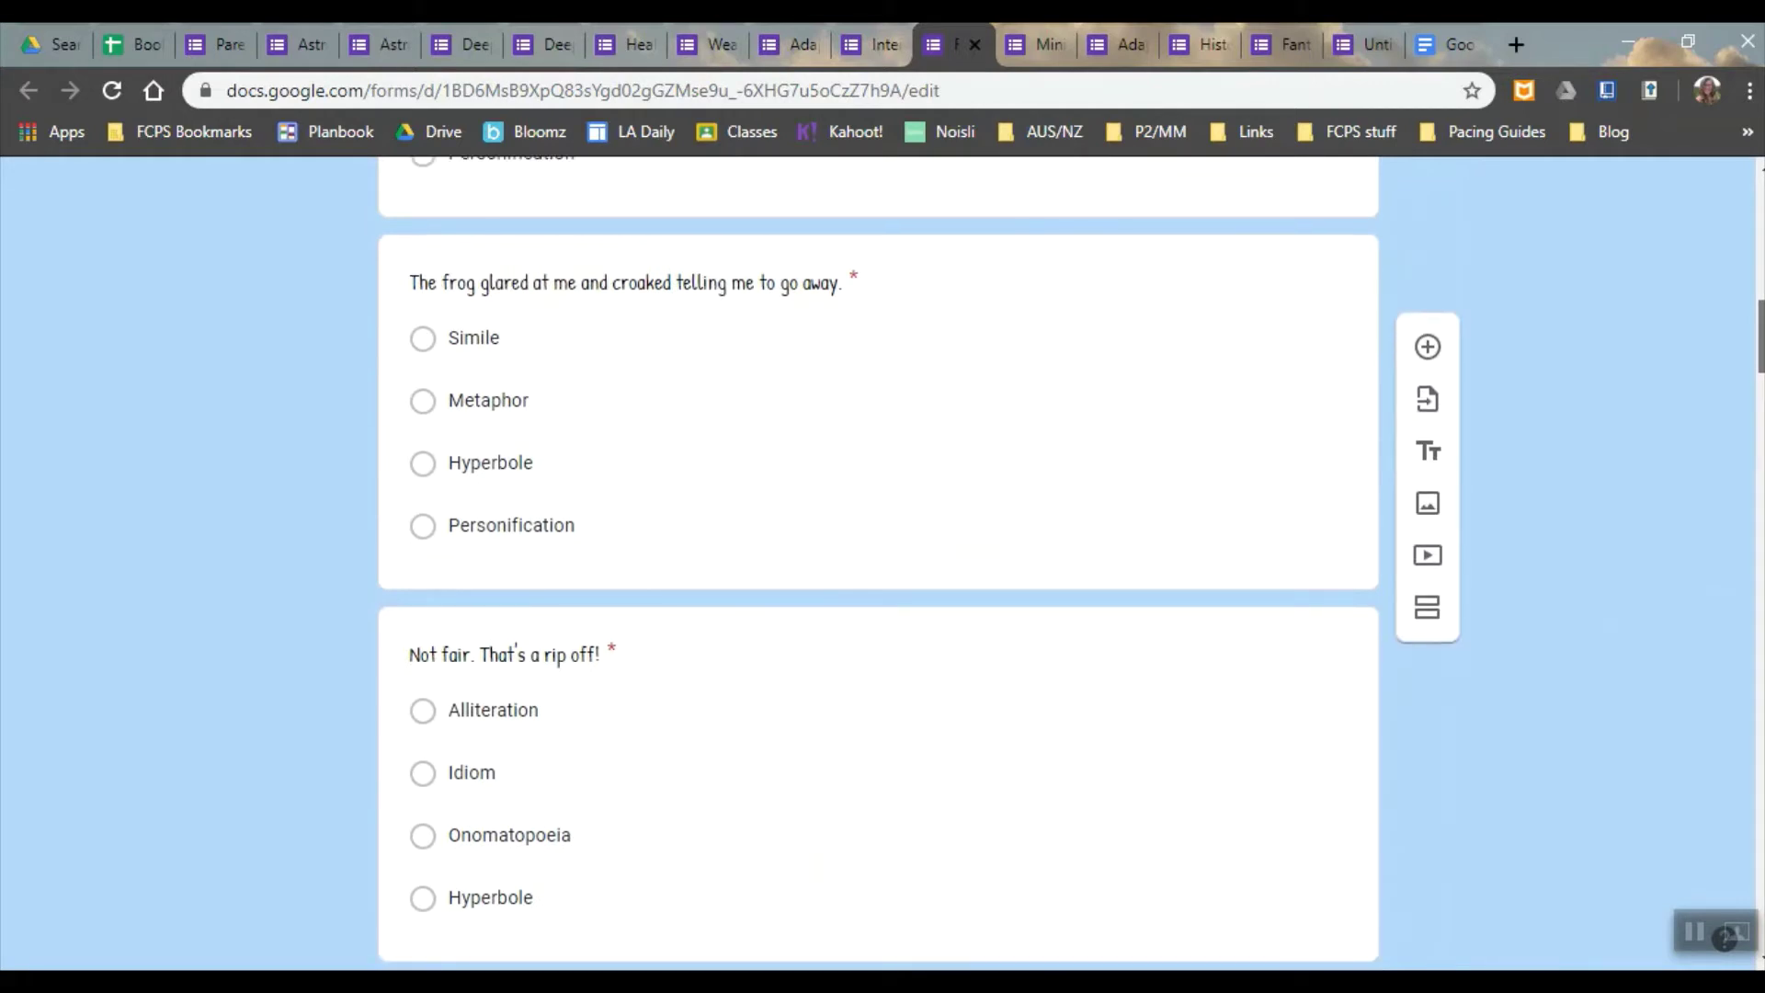
scroll(878, 563, "up", 4)
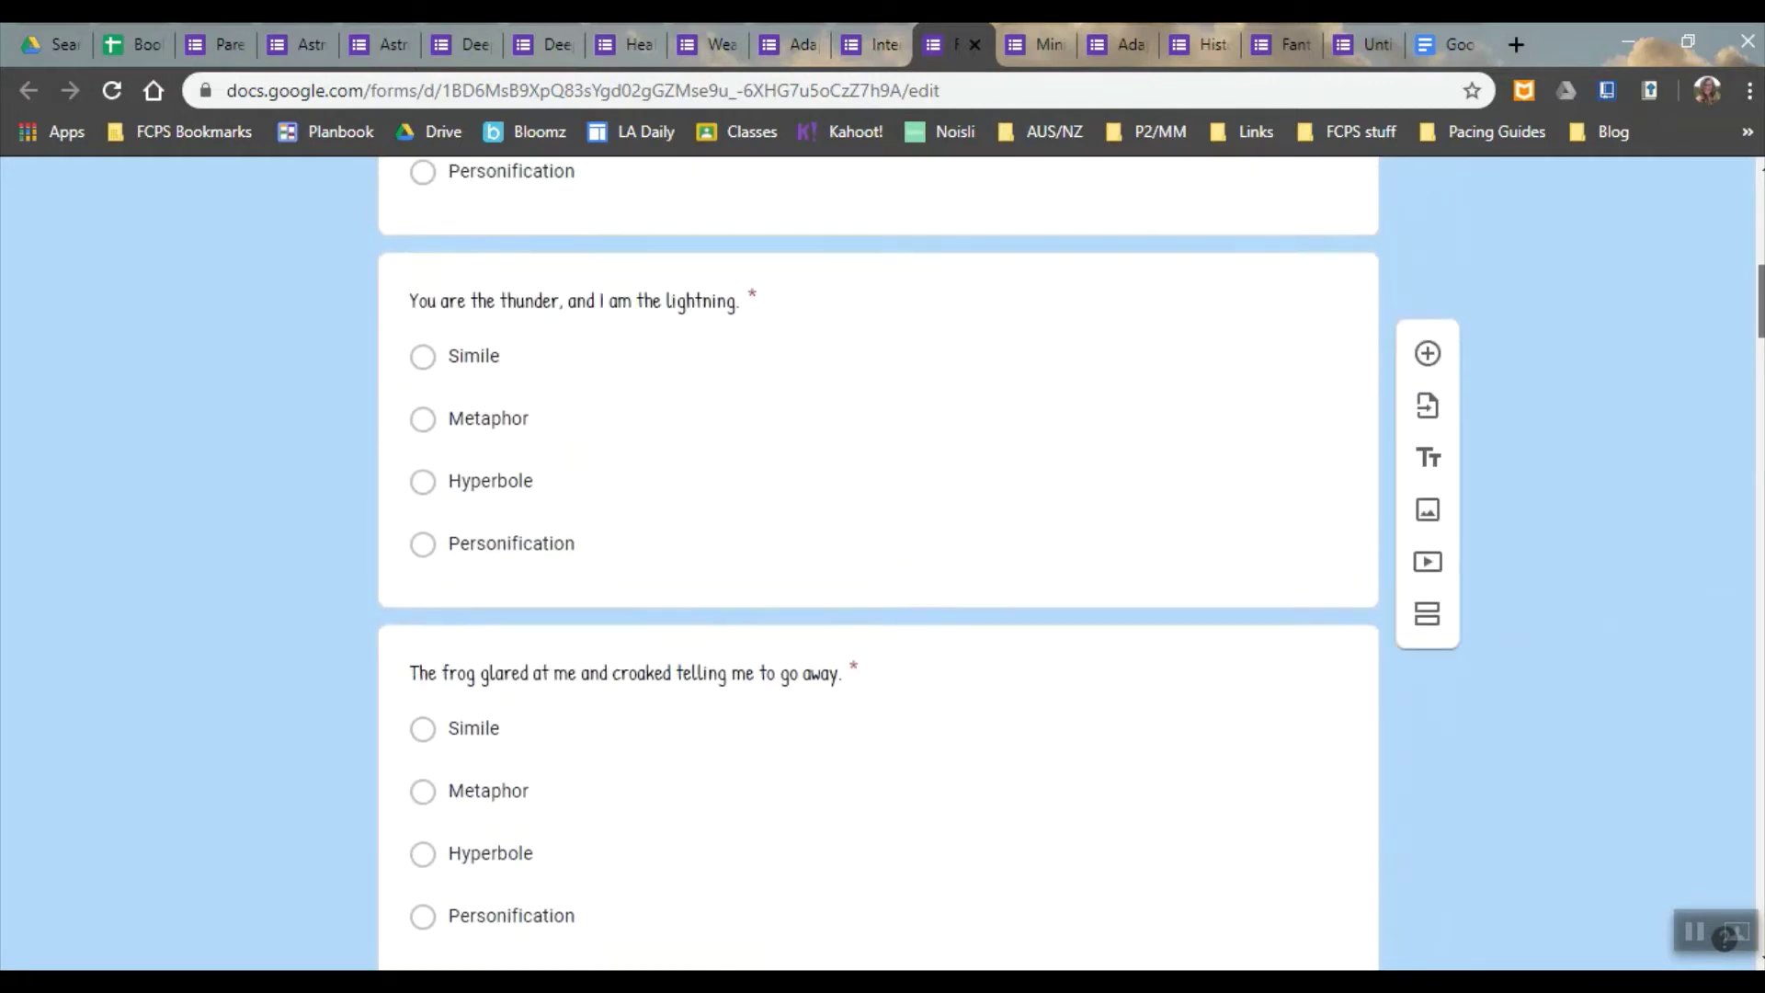
scroll(878, 563, "down", 9)
scroll(878, 563, "down", 11)
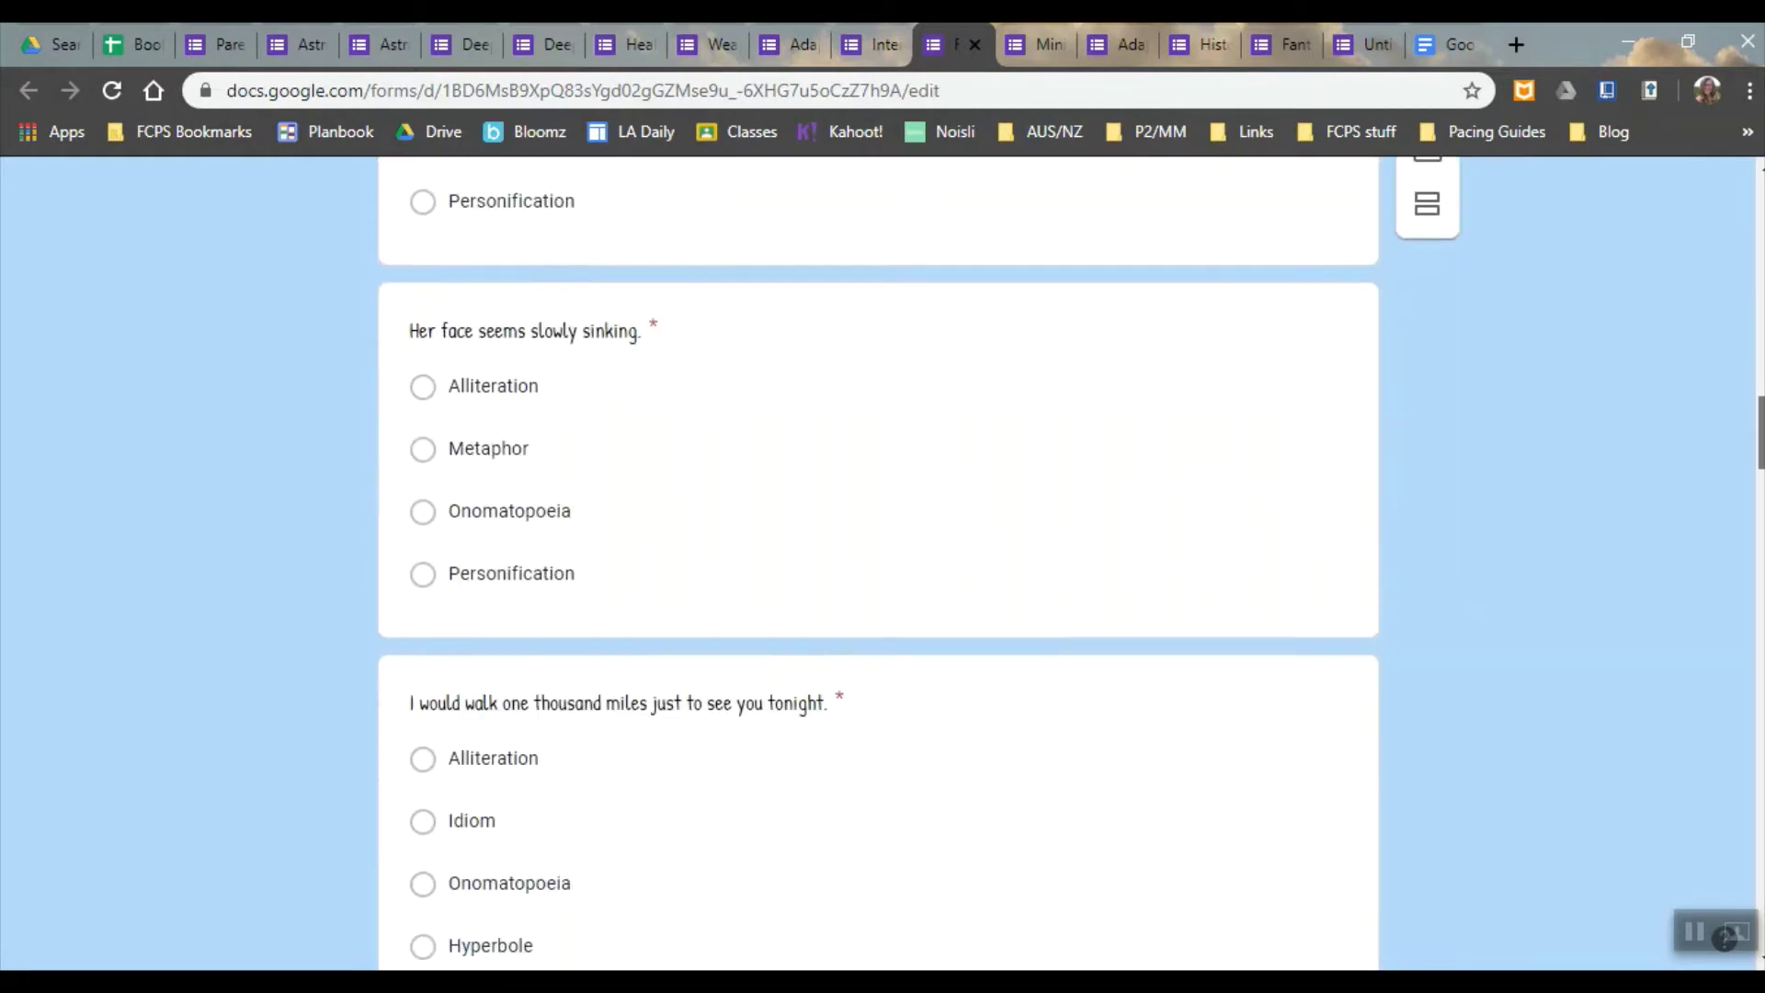
scroll(878, 562, "down", 2)
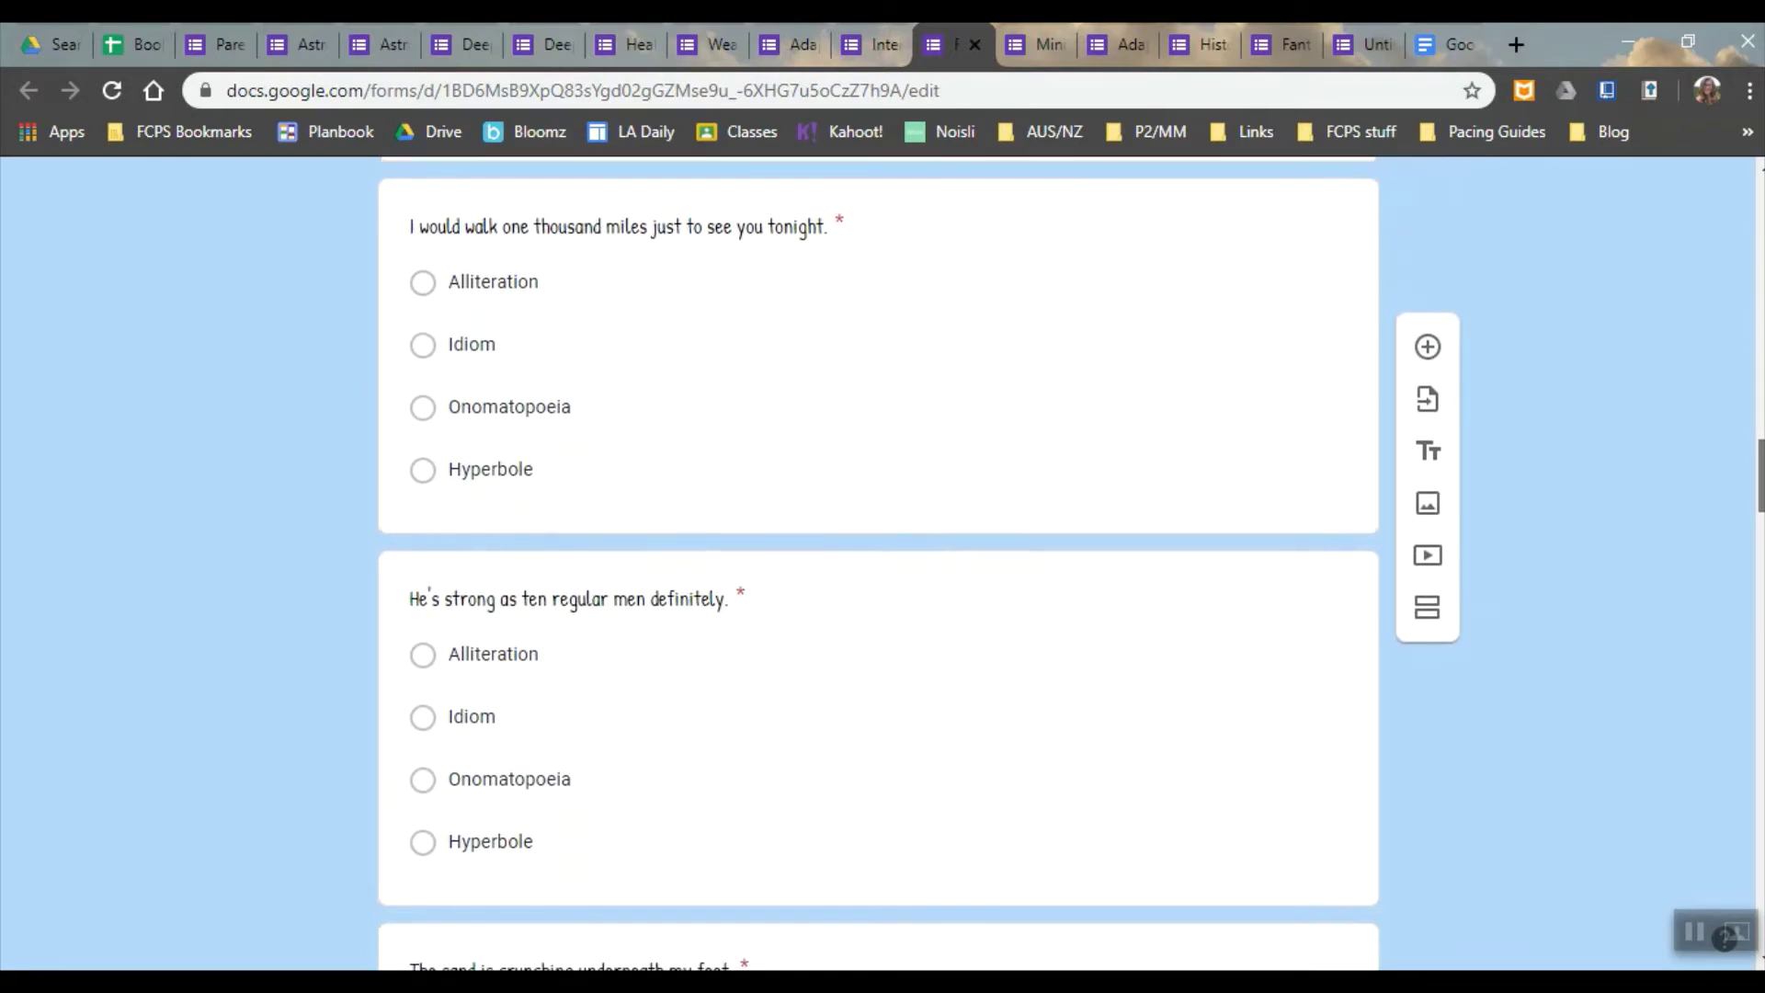
scroll(878, 563, "down", 10)
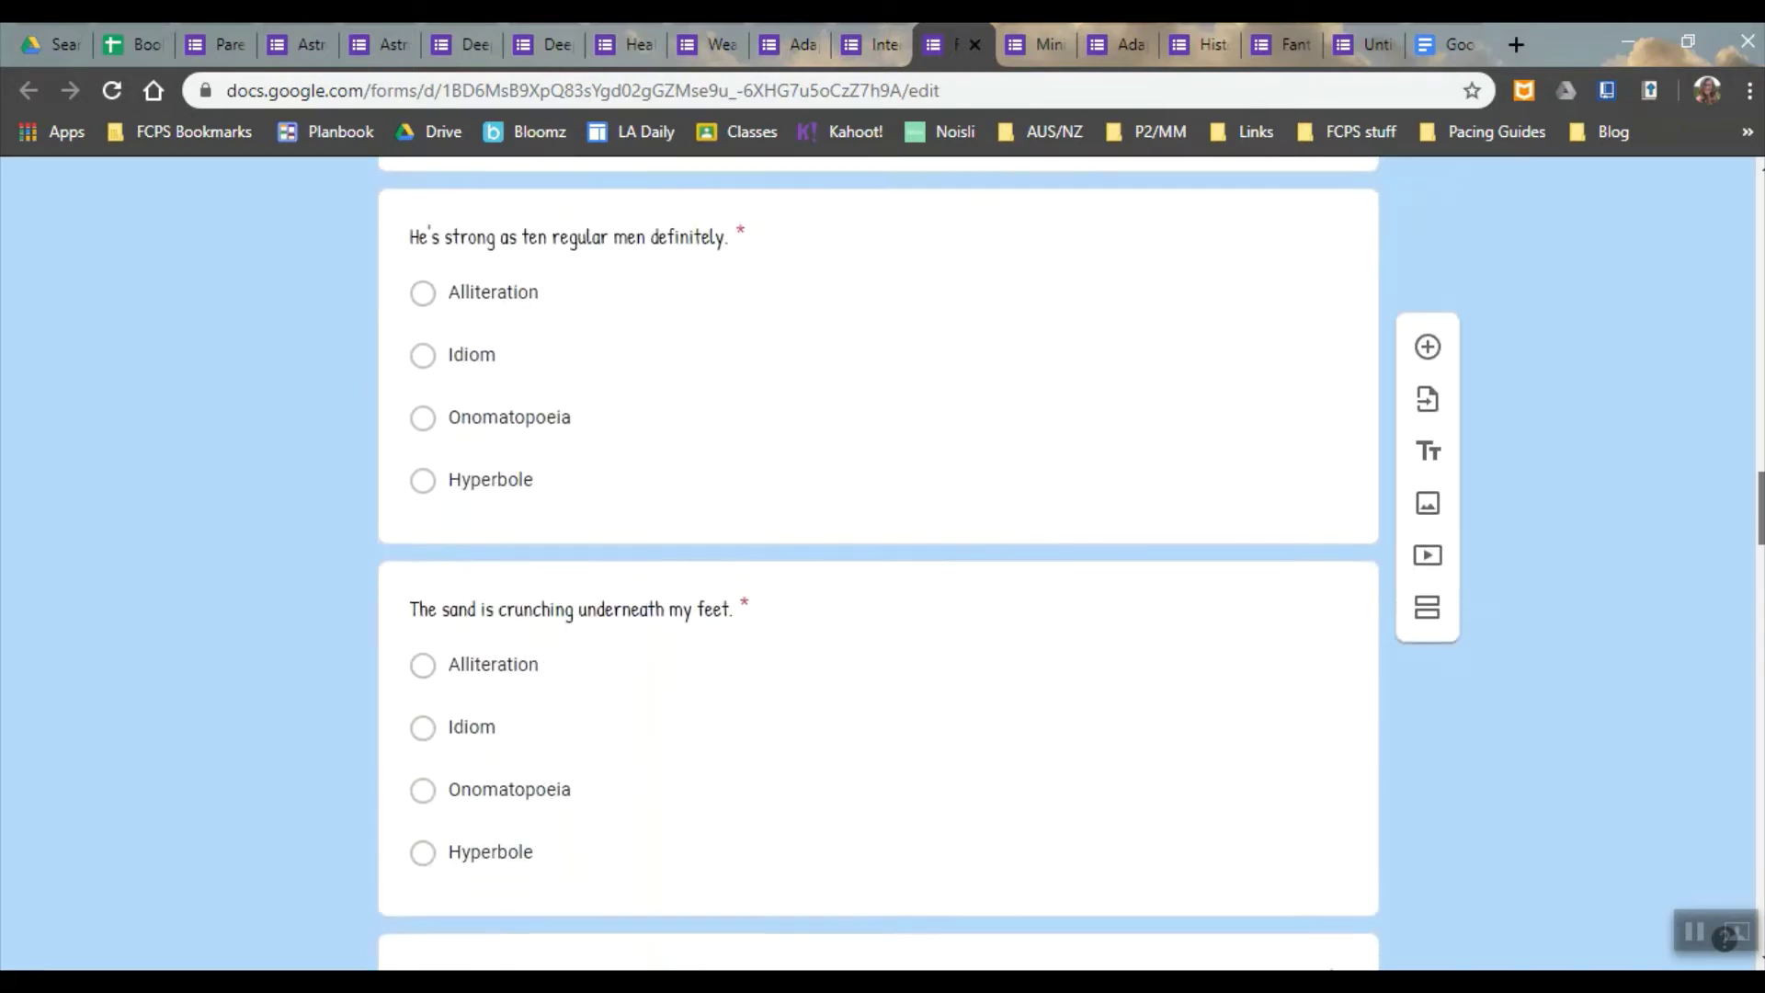
scroll(878, 563, "down", 13)
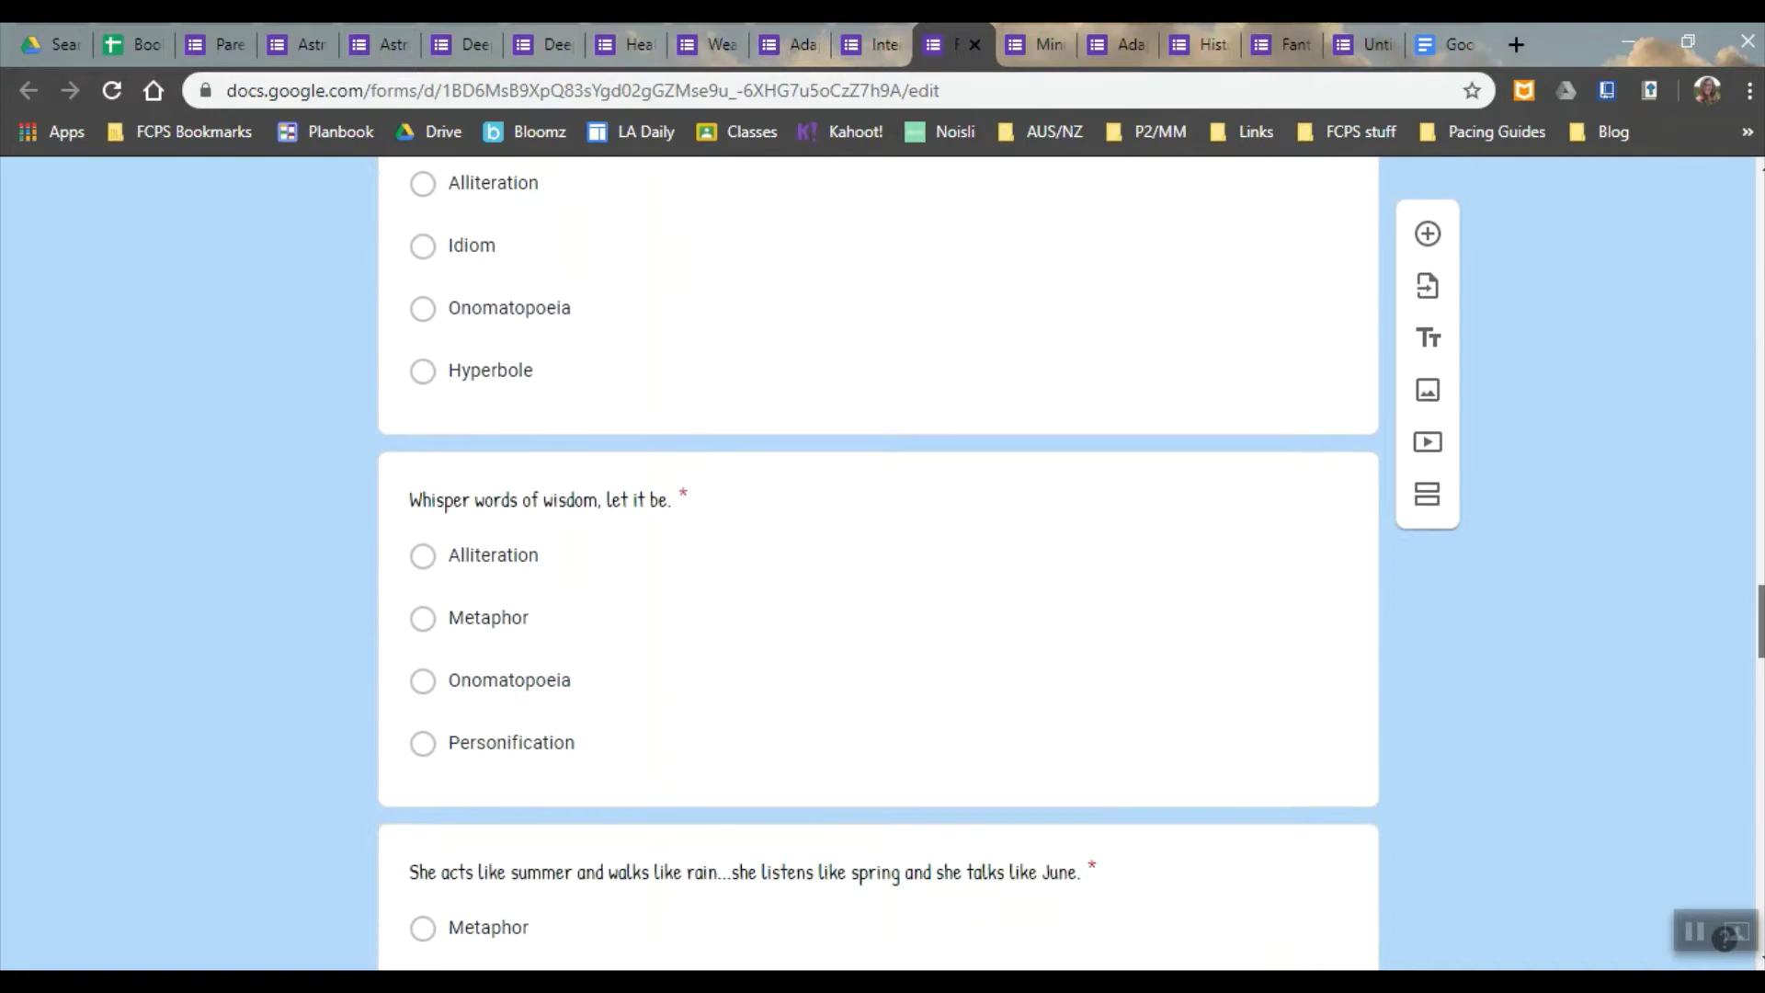
scroll(878, 563, "down", 2)
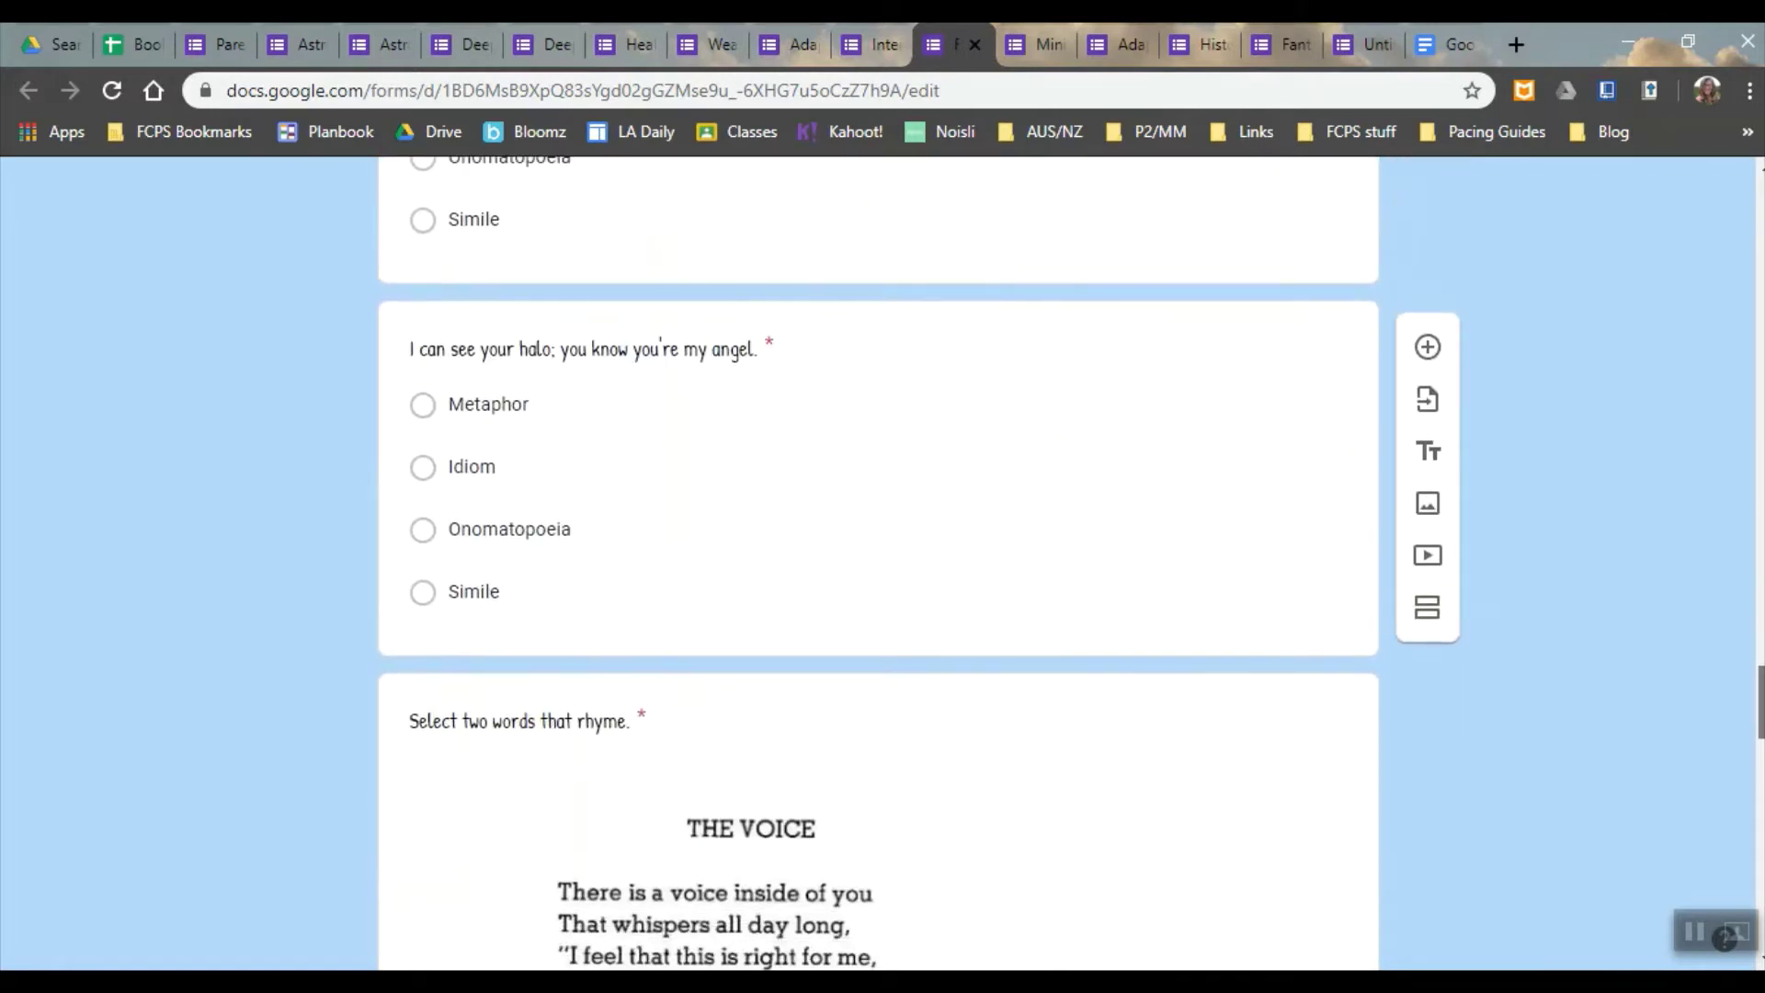
Move Simile above Onomatopoeia in the halo question and confirm its Metaphor answer key worth 1 point.
left_click(1094, 366)
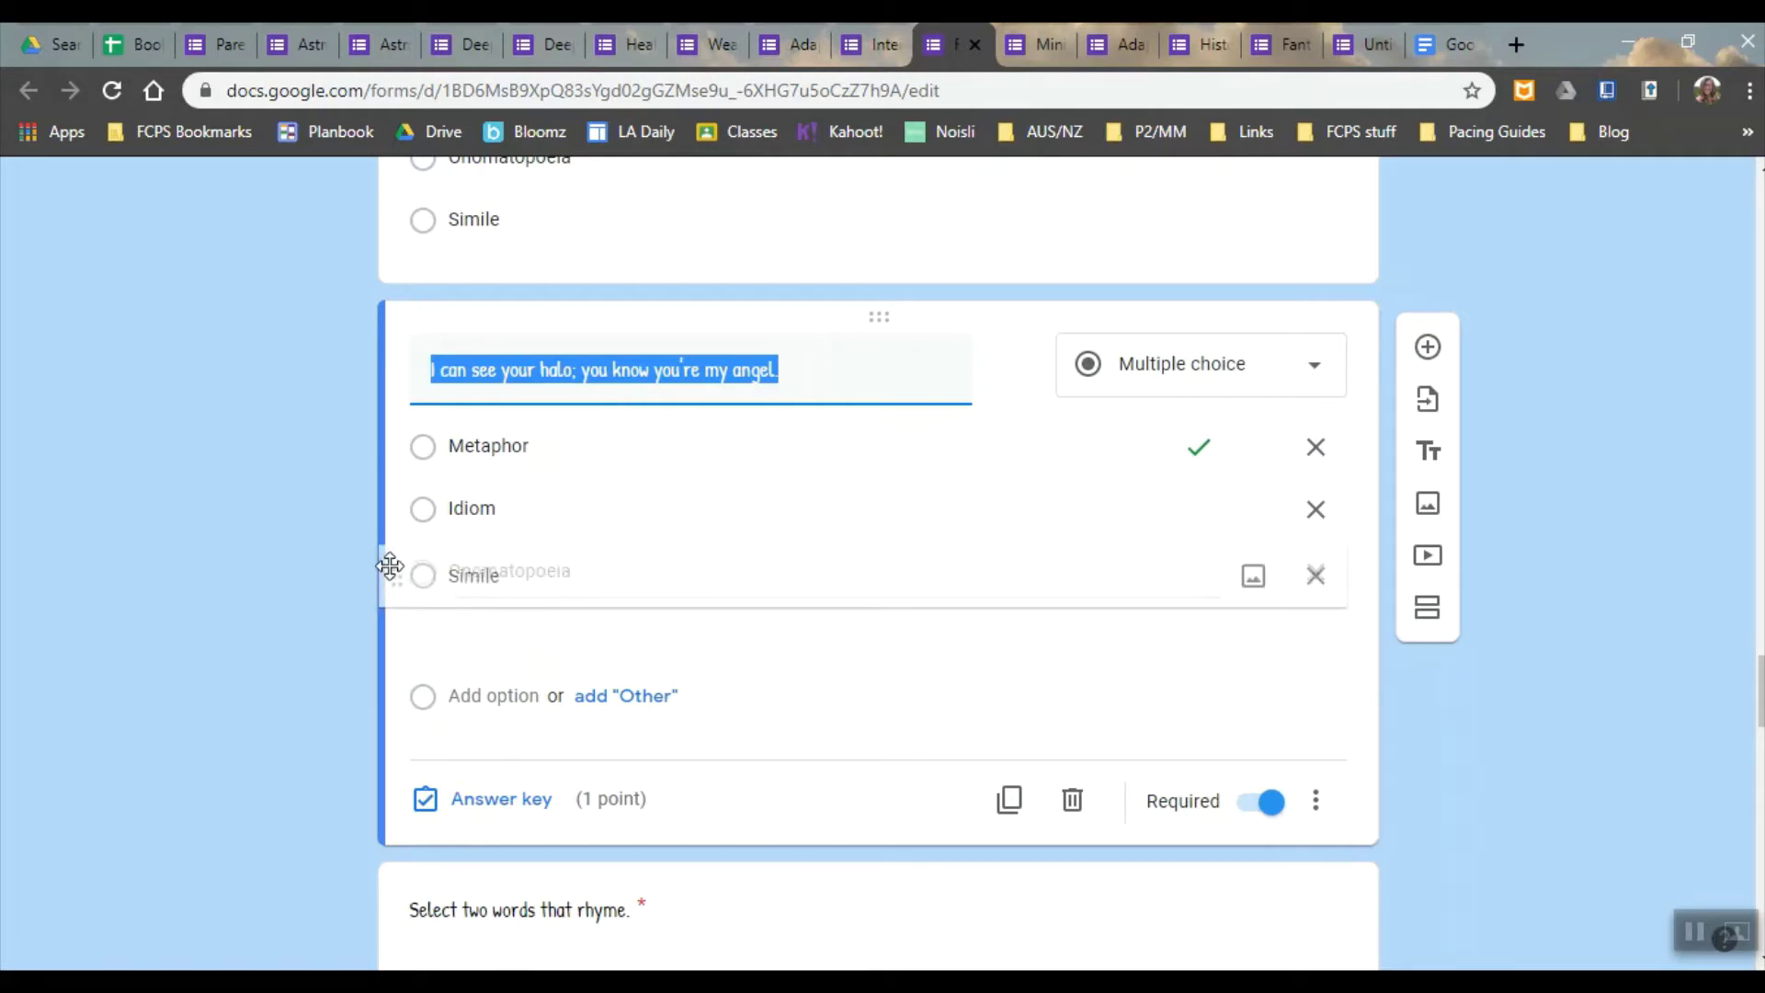
mouse_move(390, 566)
left_mouse_down()
mouse_move(386, 552)
mouse_move(387, 577)
left_mouse_up()
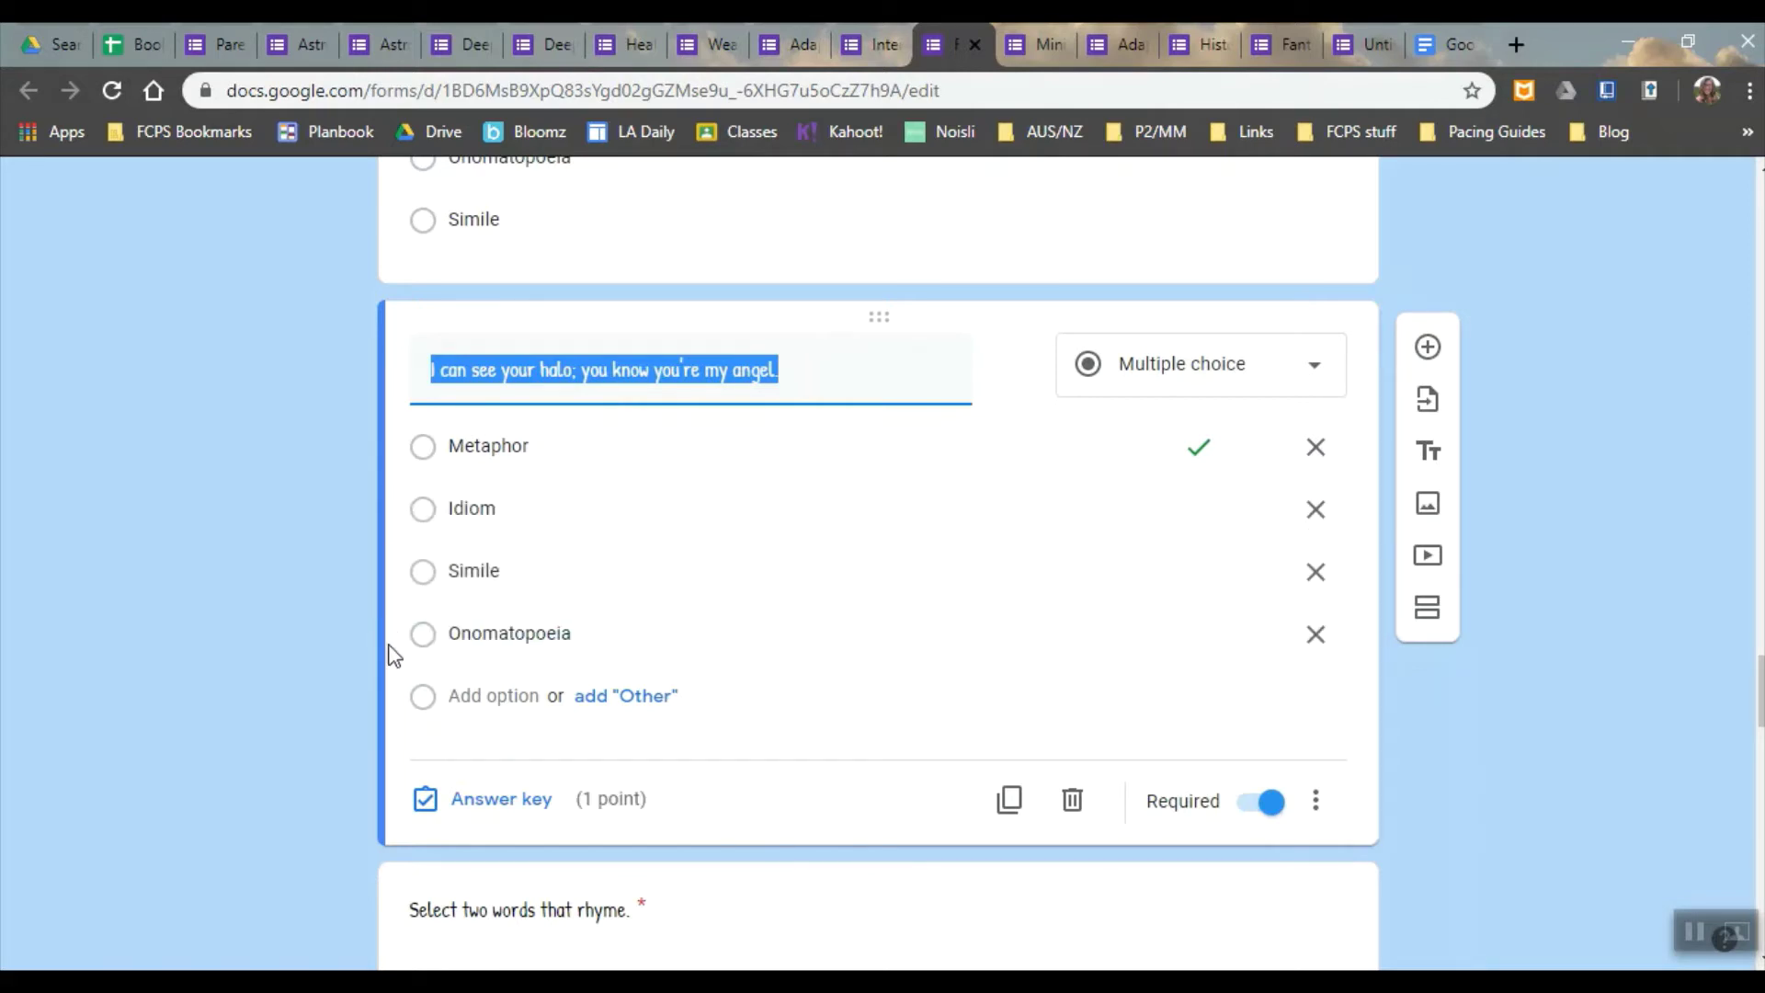
left_click(464, 802)
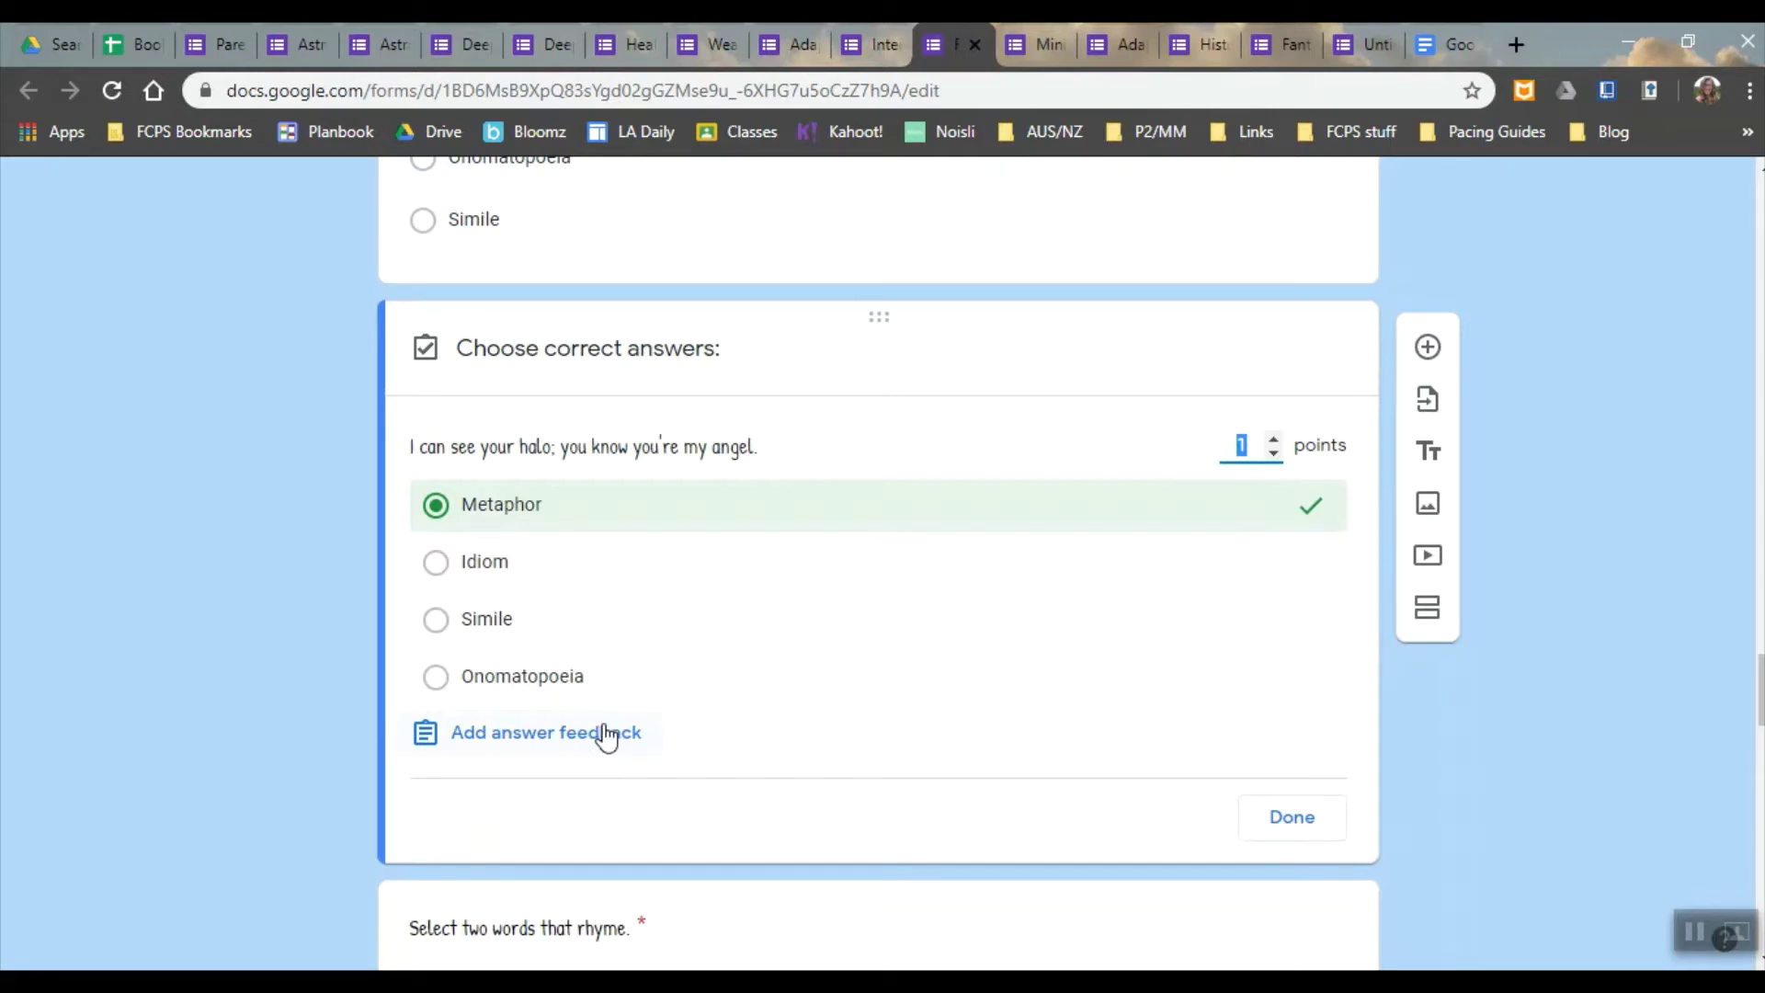
left_click(1296, 821)
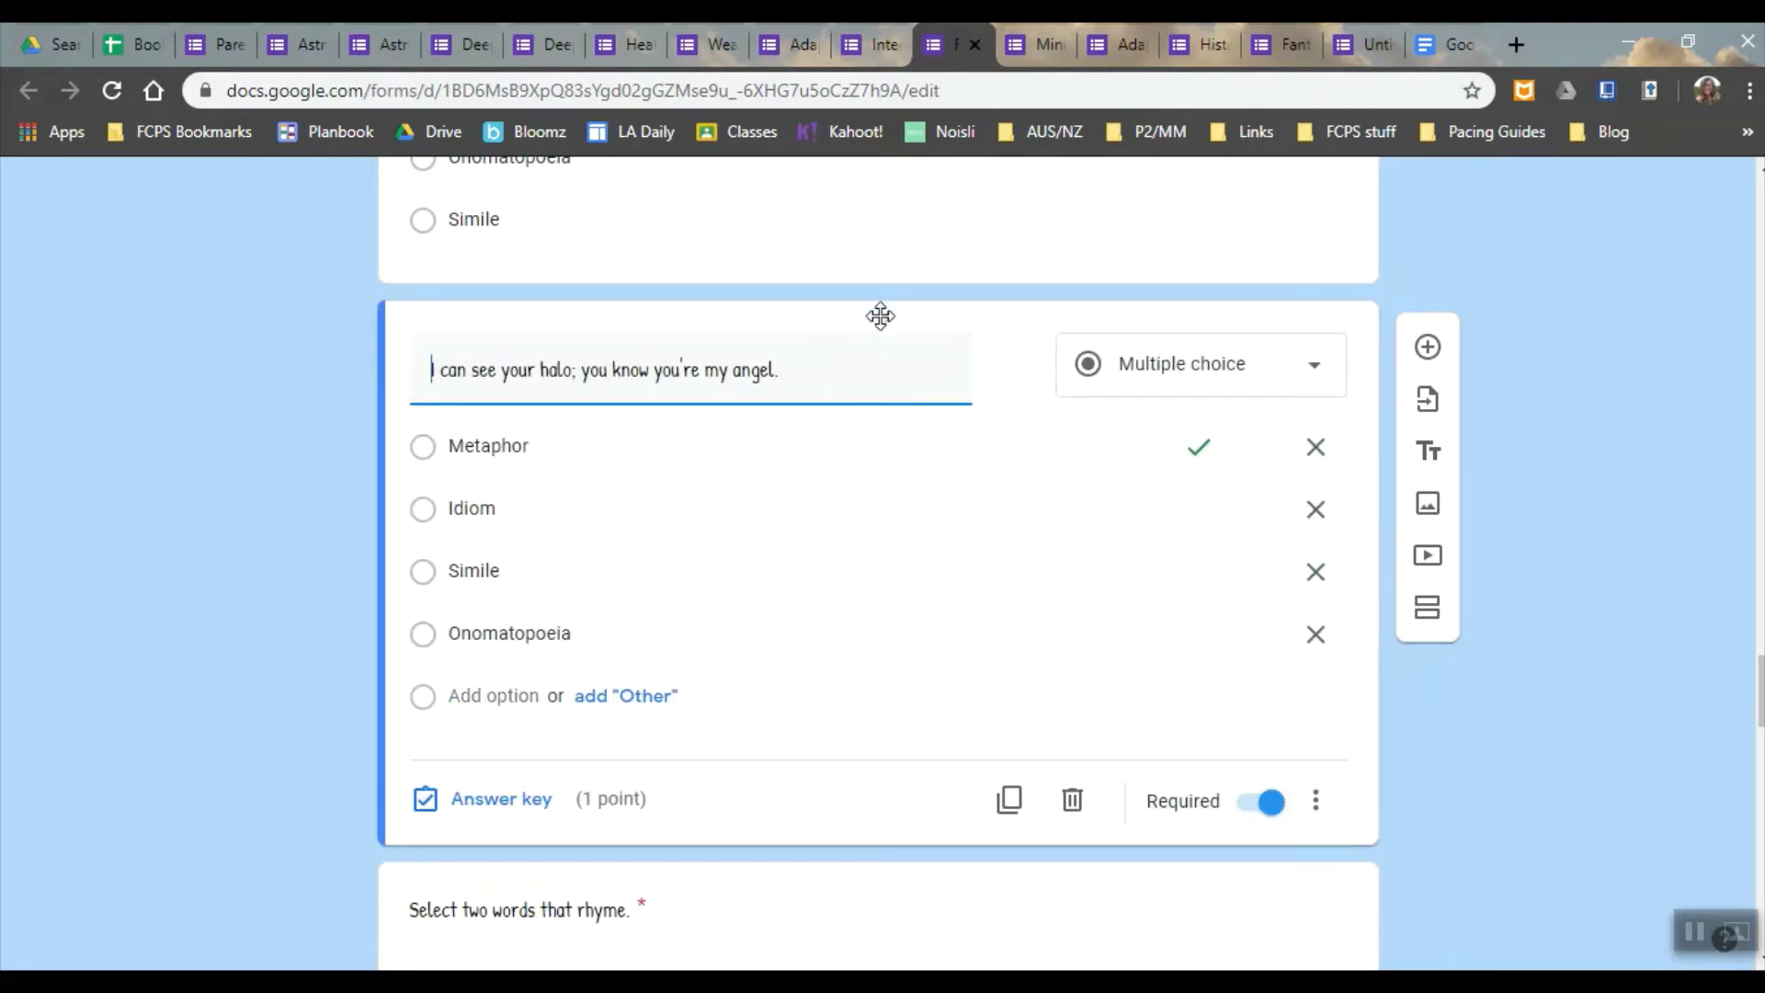
left_click_drag(879, 316, 829, 496)
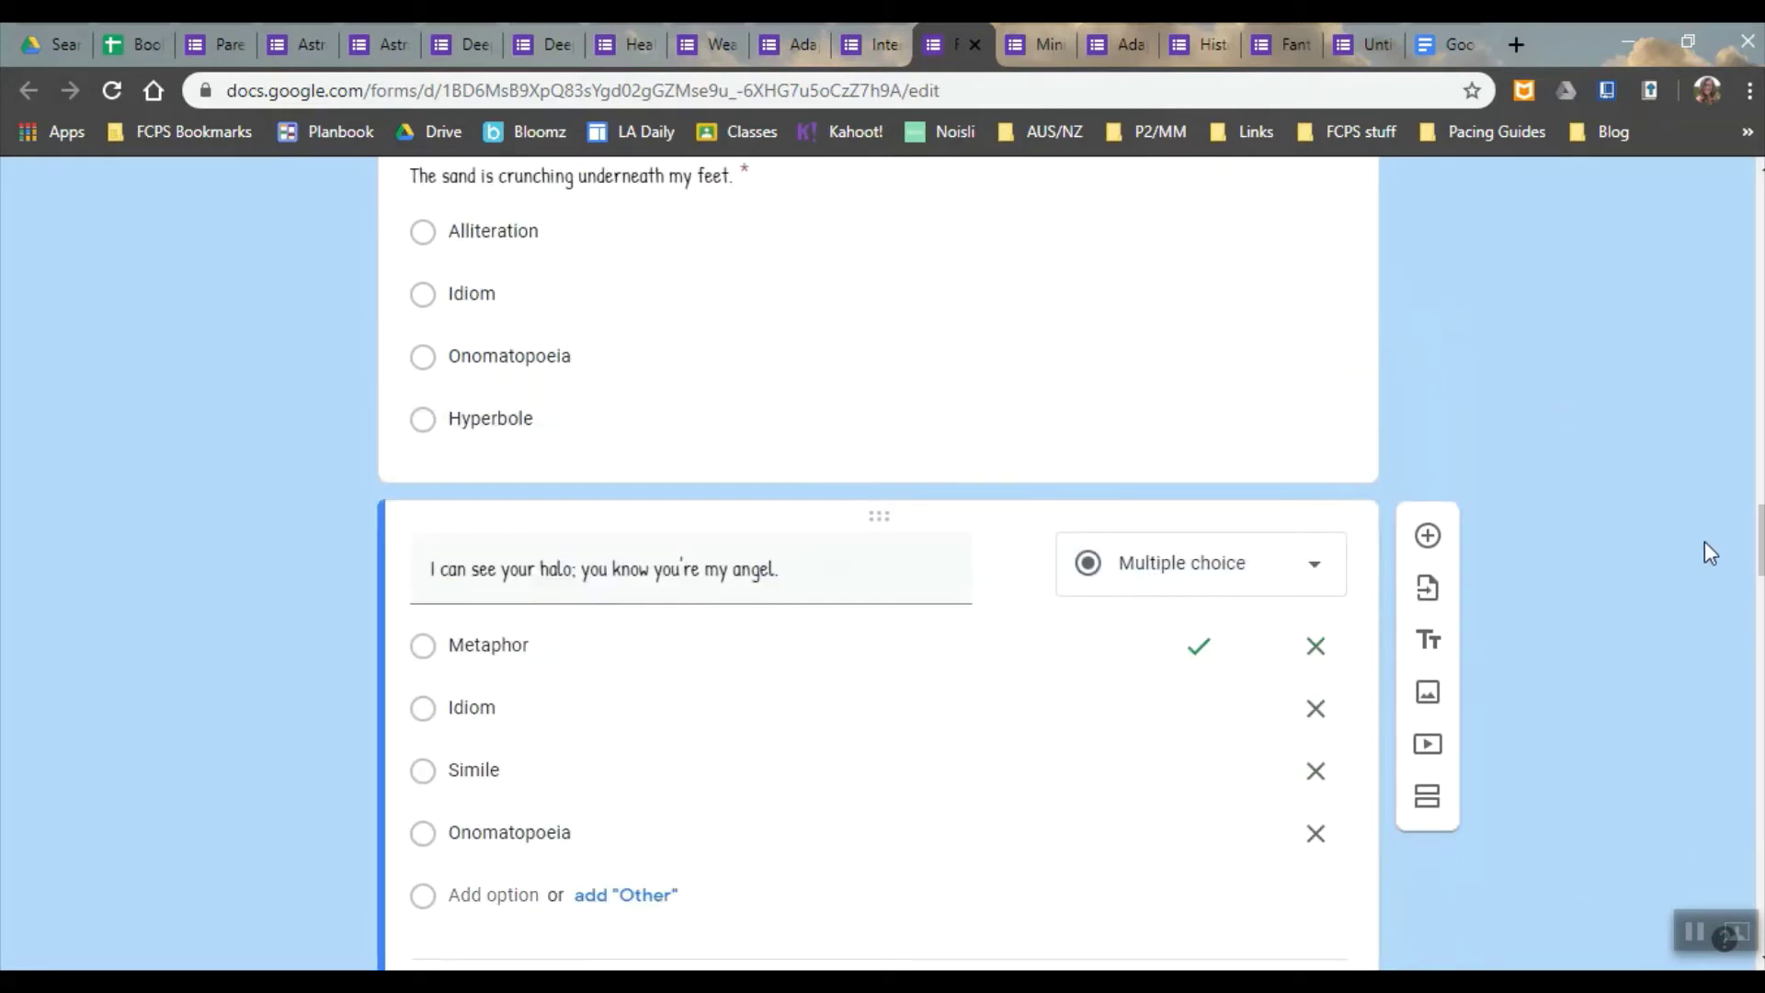
left_click_drag(1760, 540, 1760, 211)
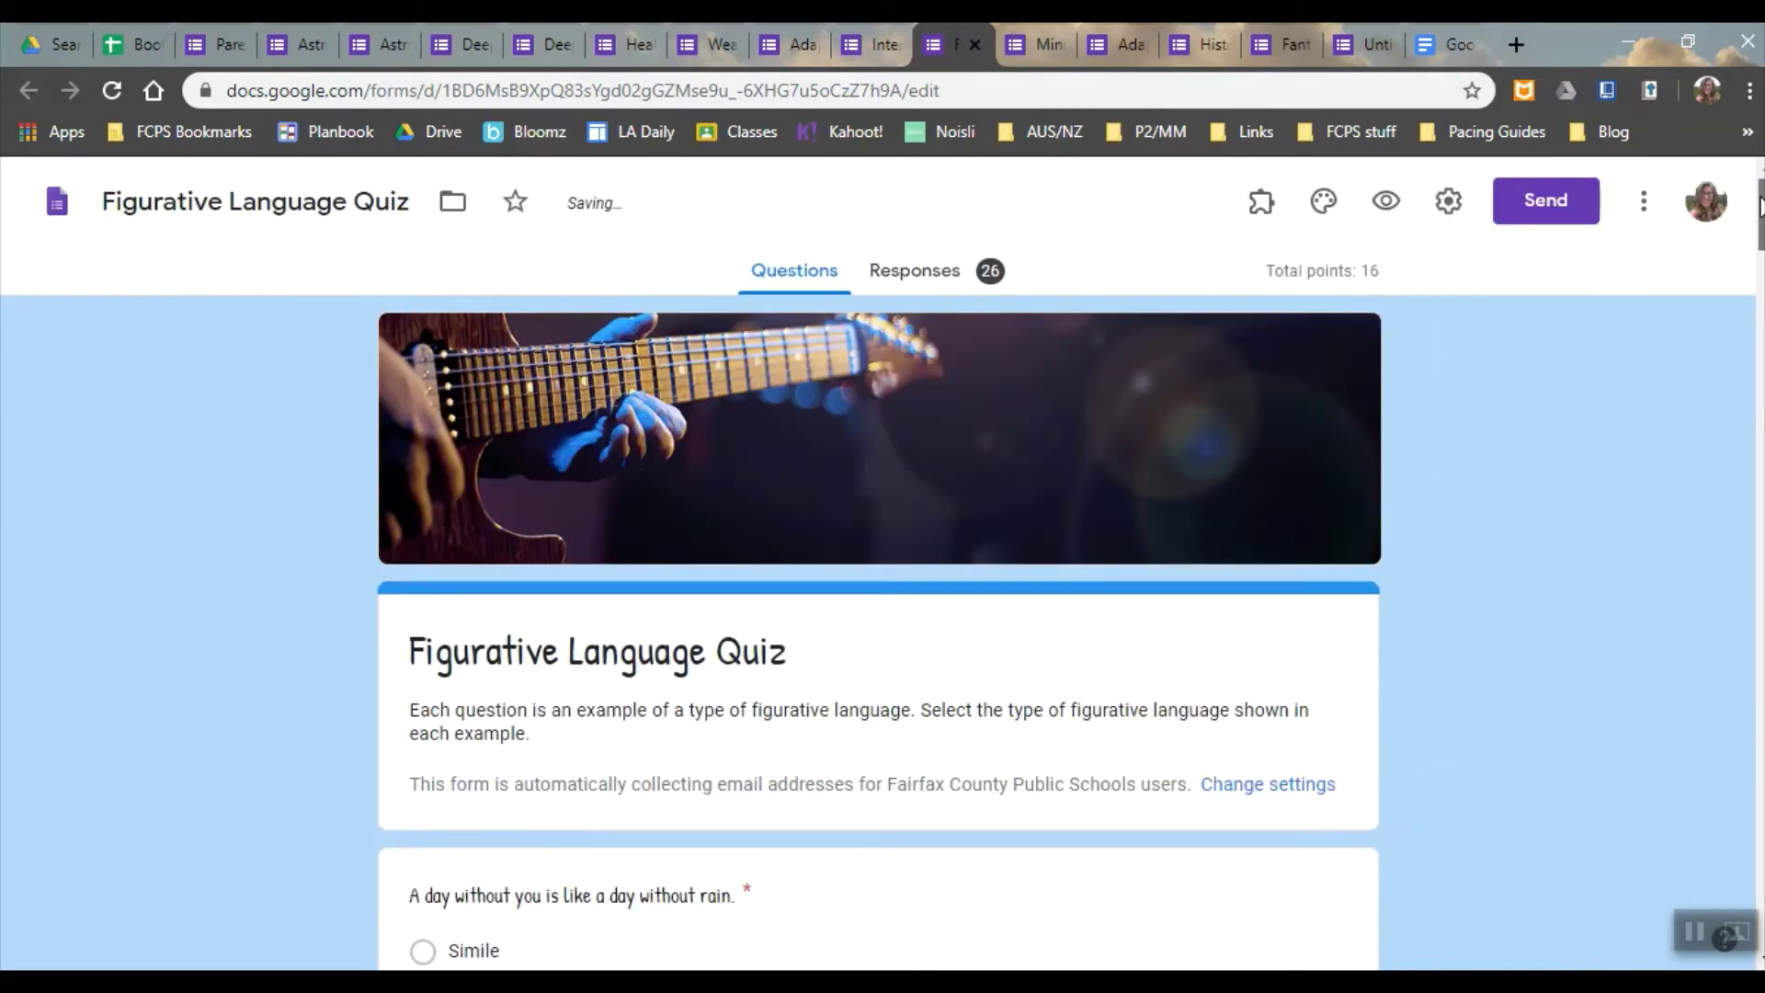
left_click(1044, 46)
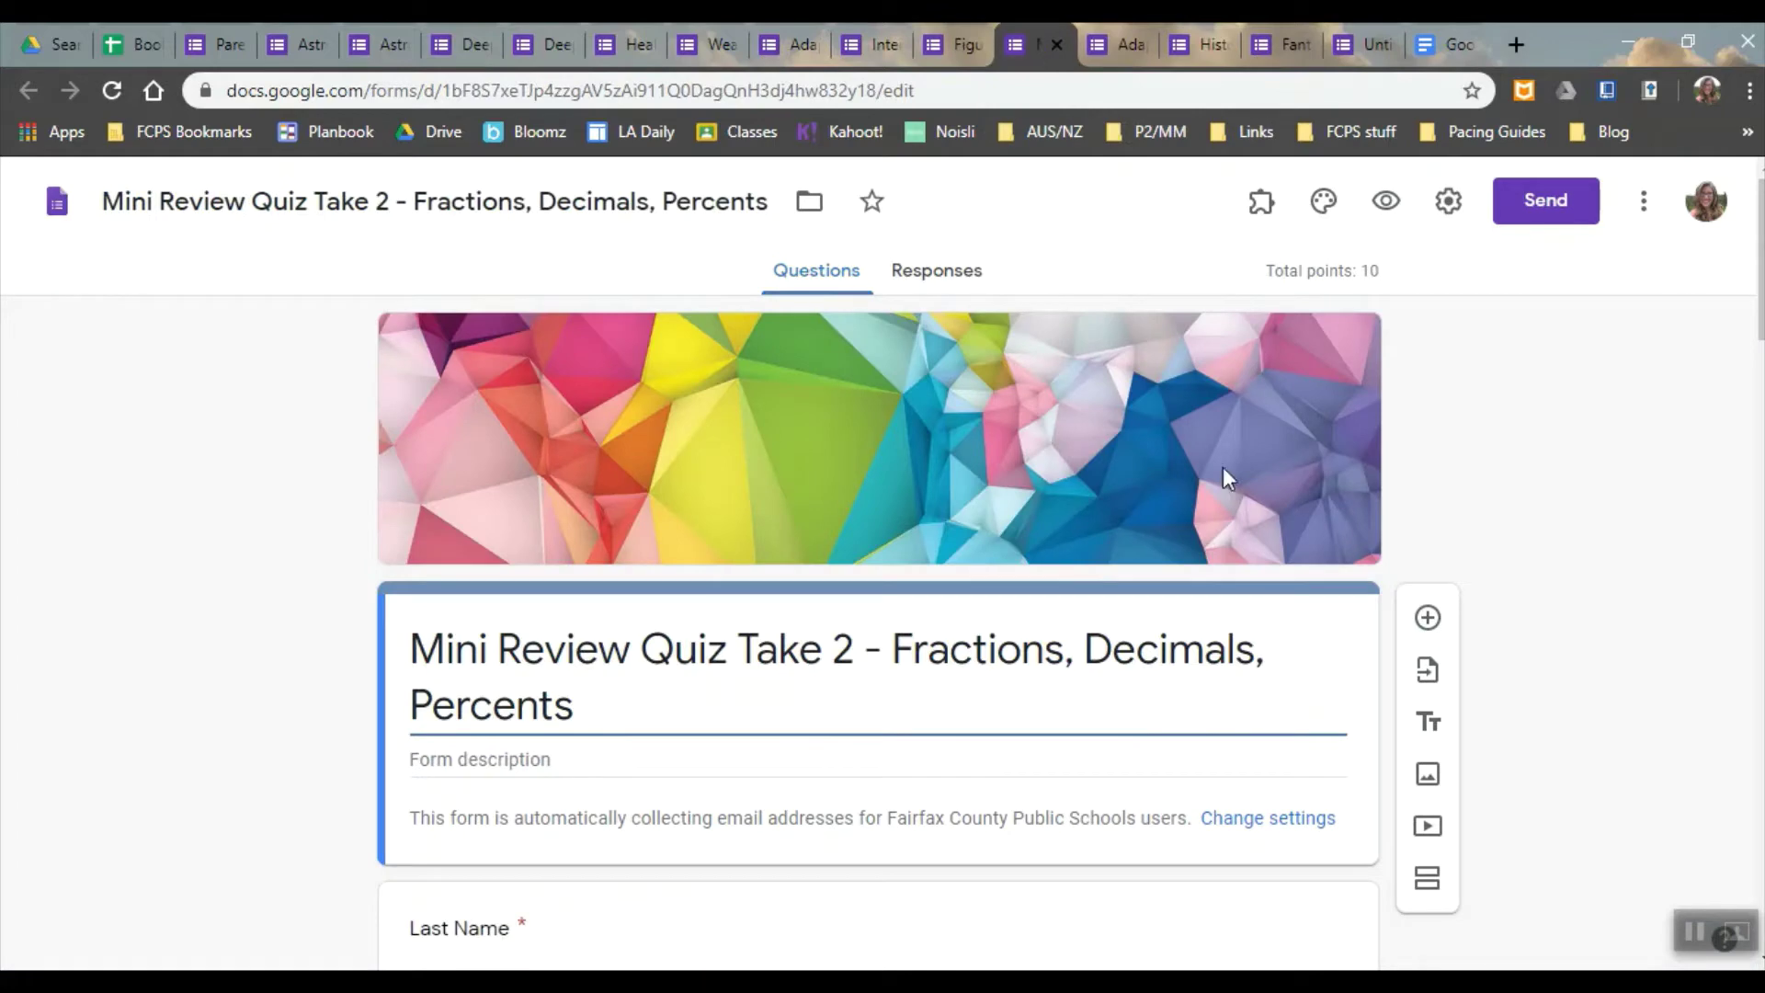
left_click_drag(1761, 257, 1760, 576)
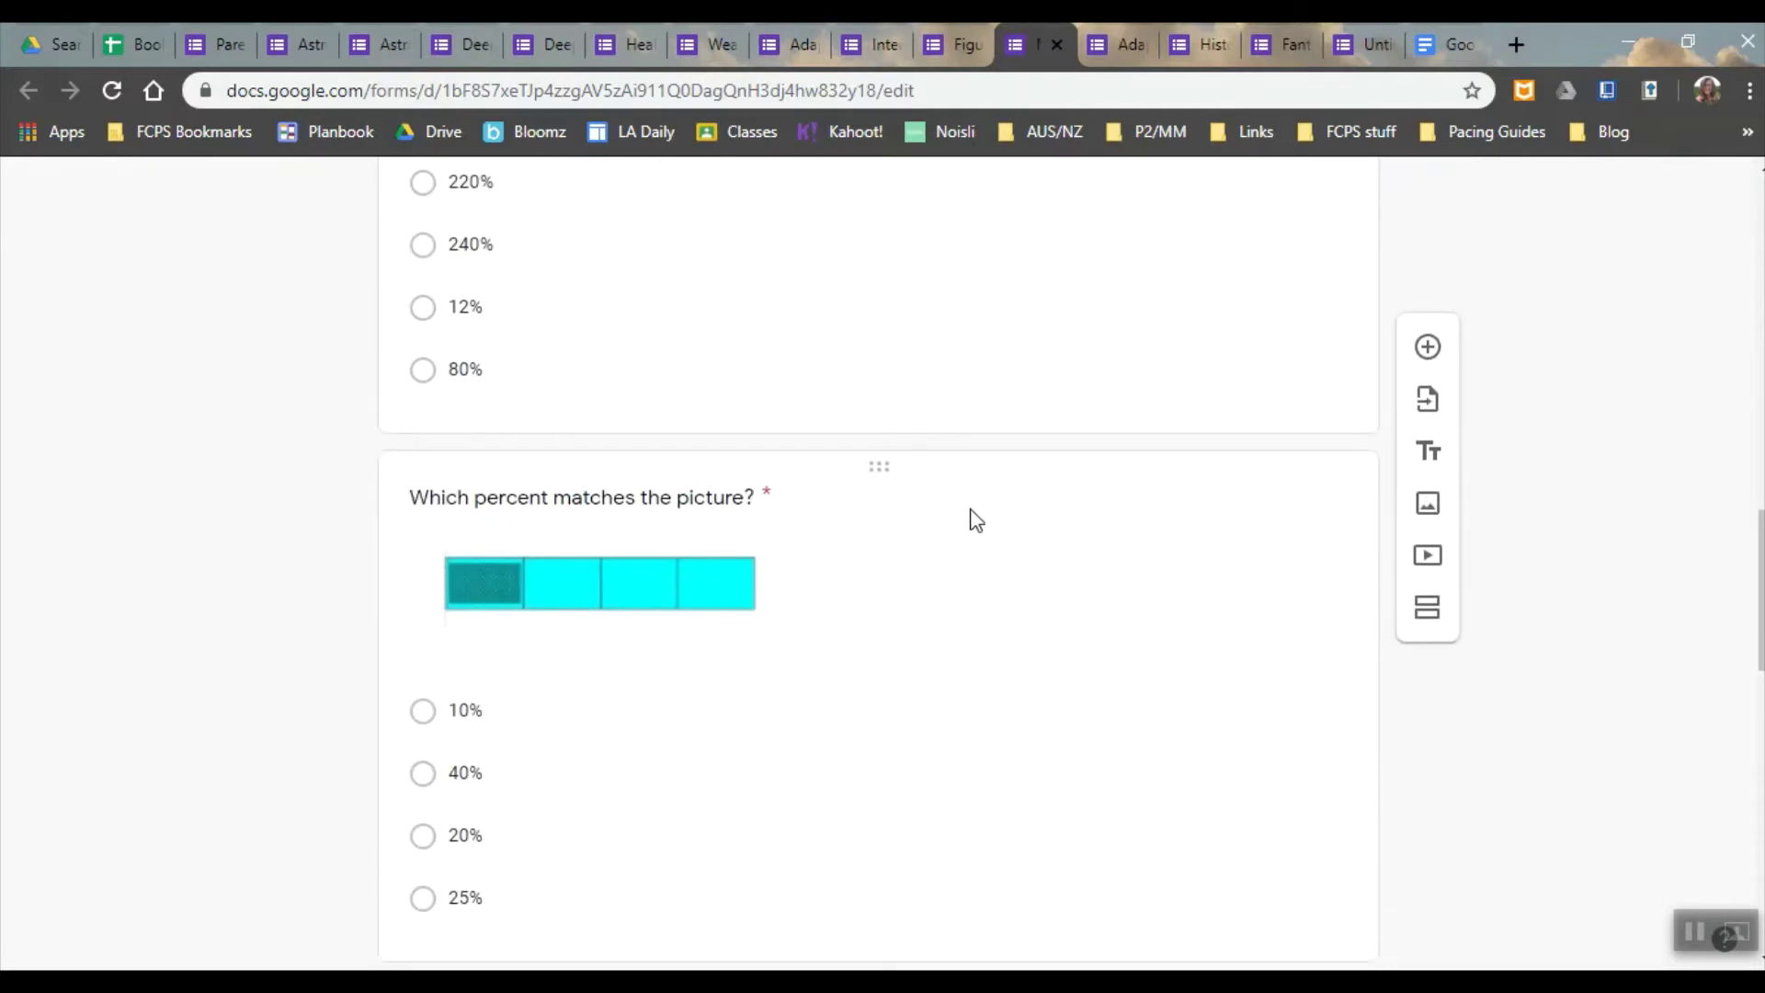
left_click(865, 514)
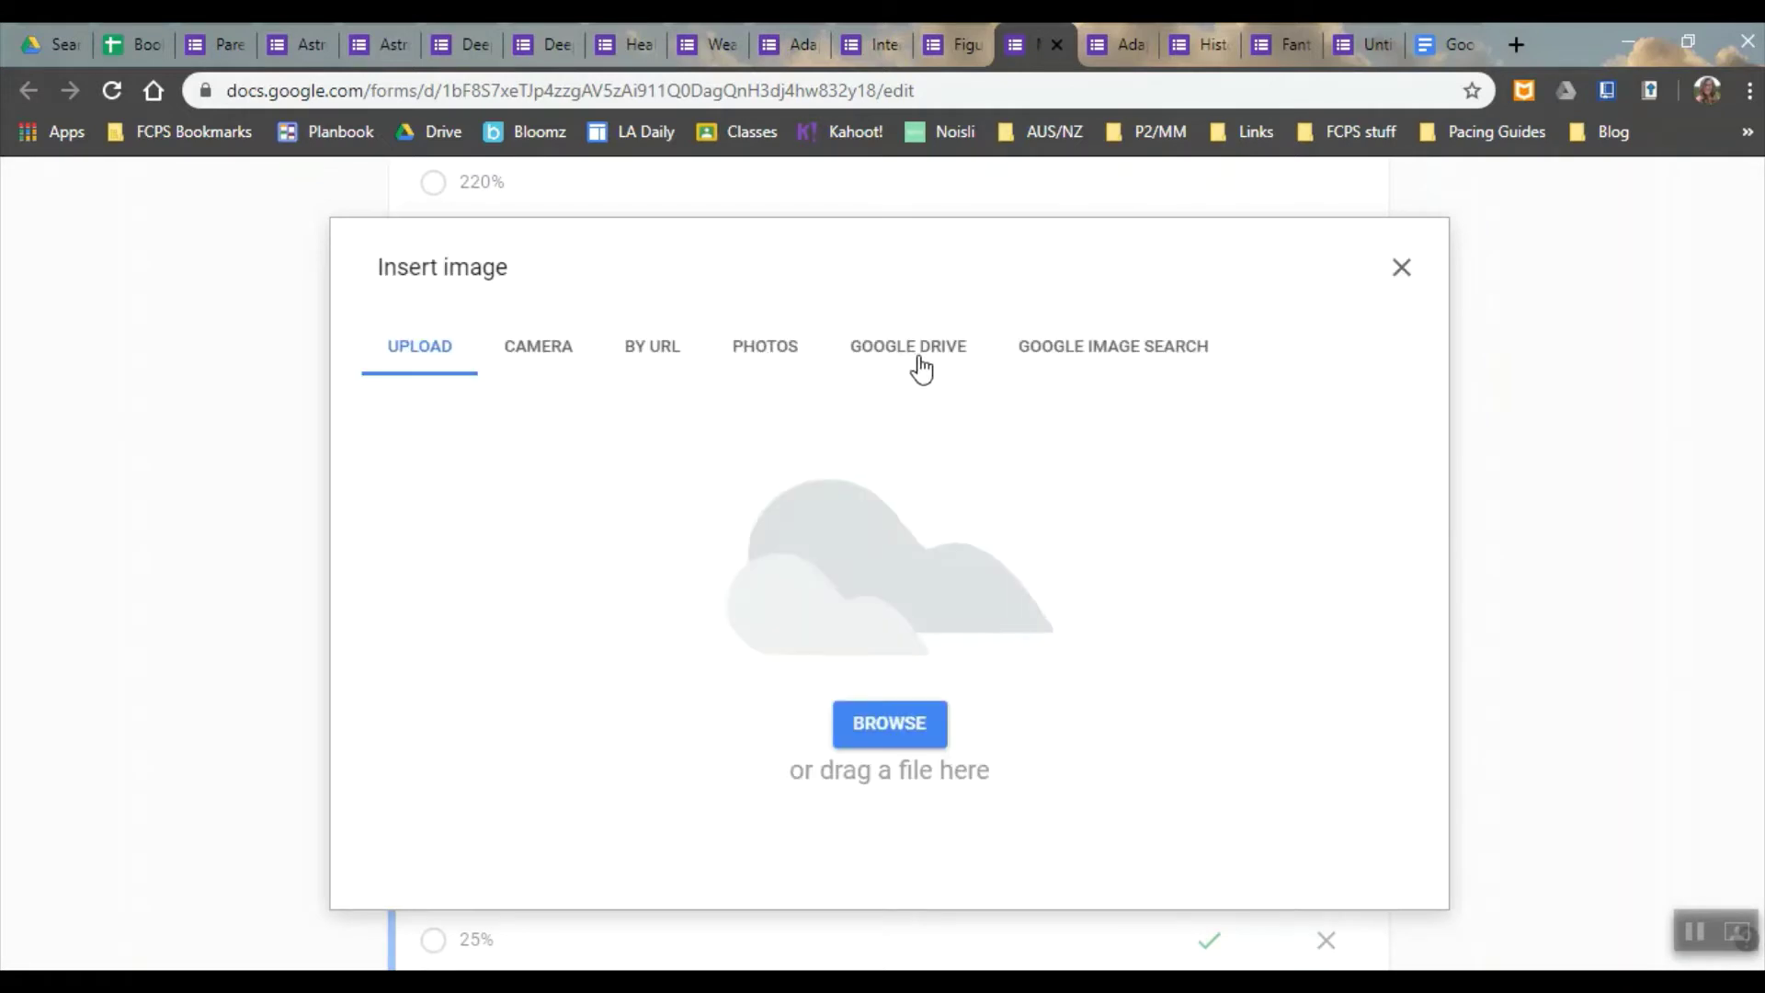
left_click(1066, 361)
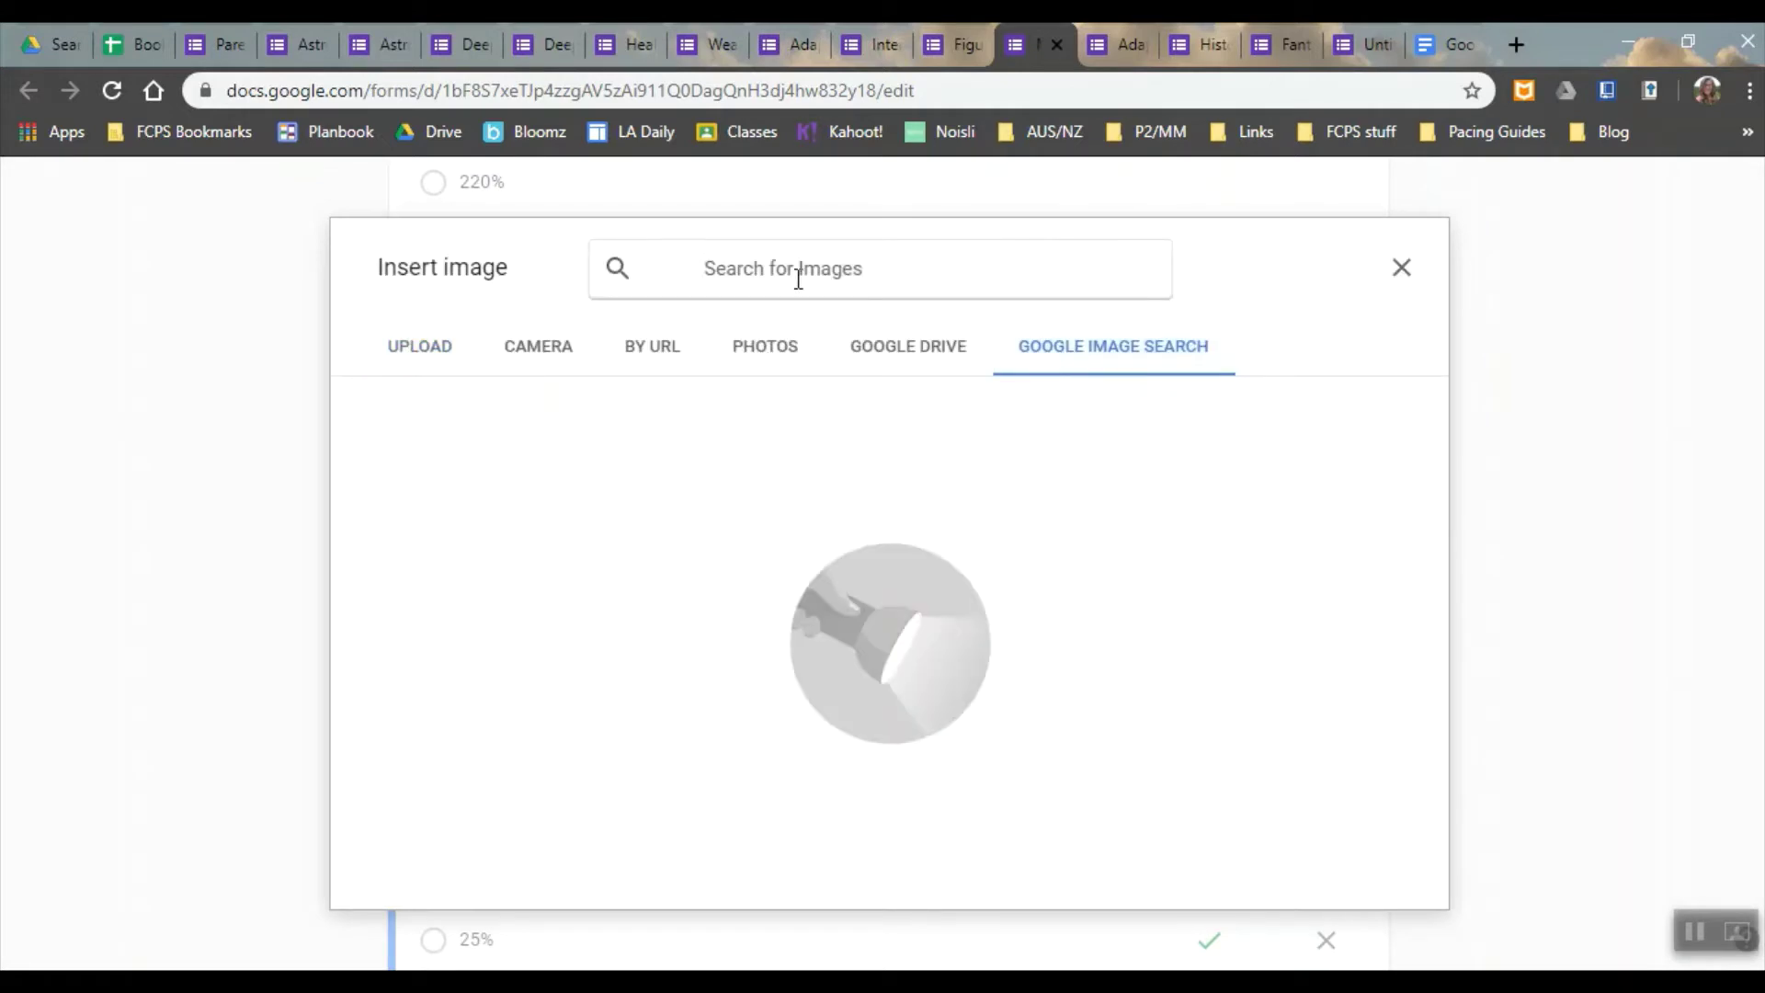
type("fraction")
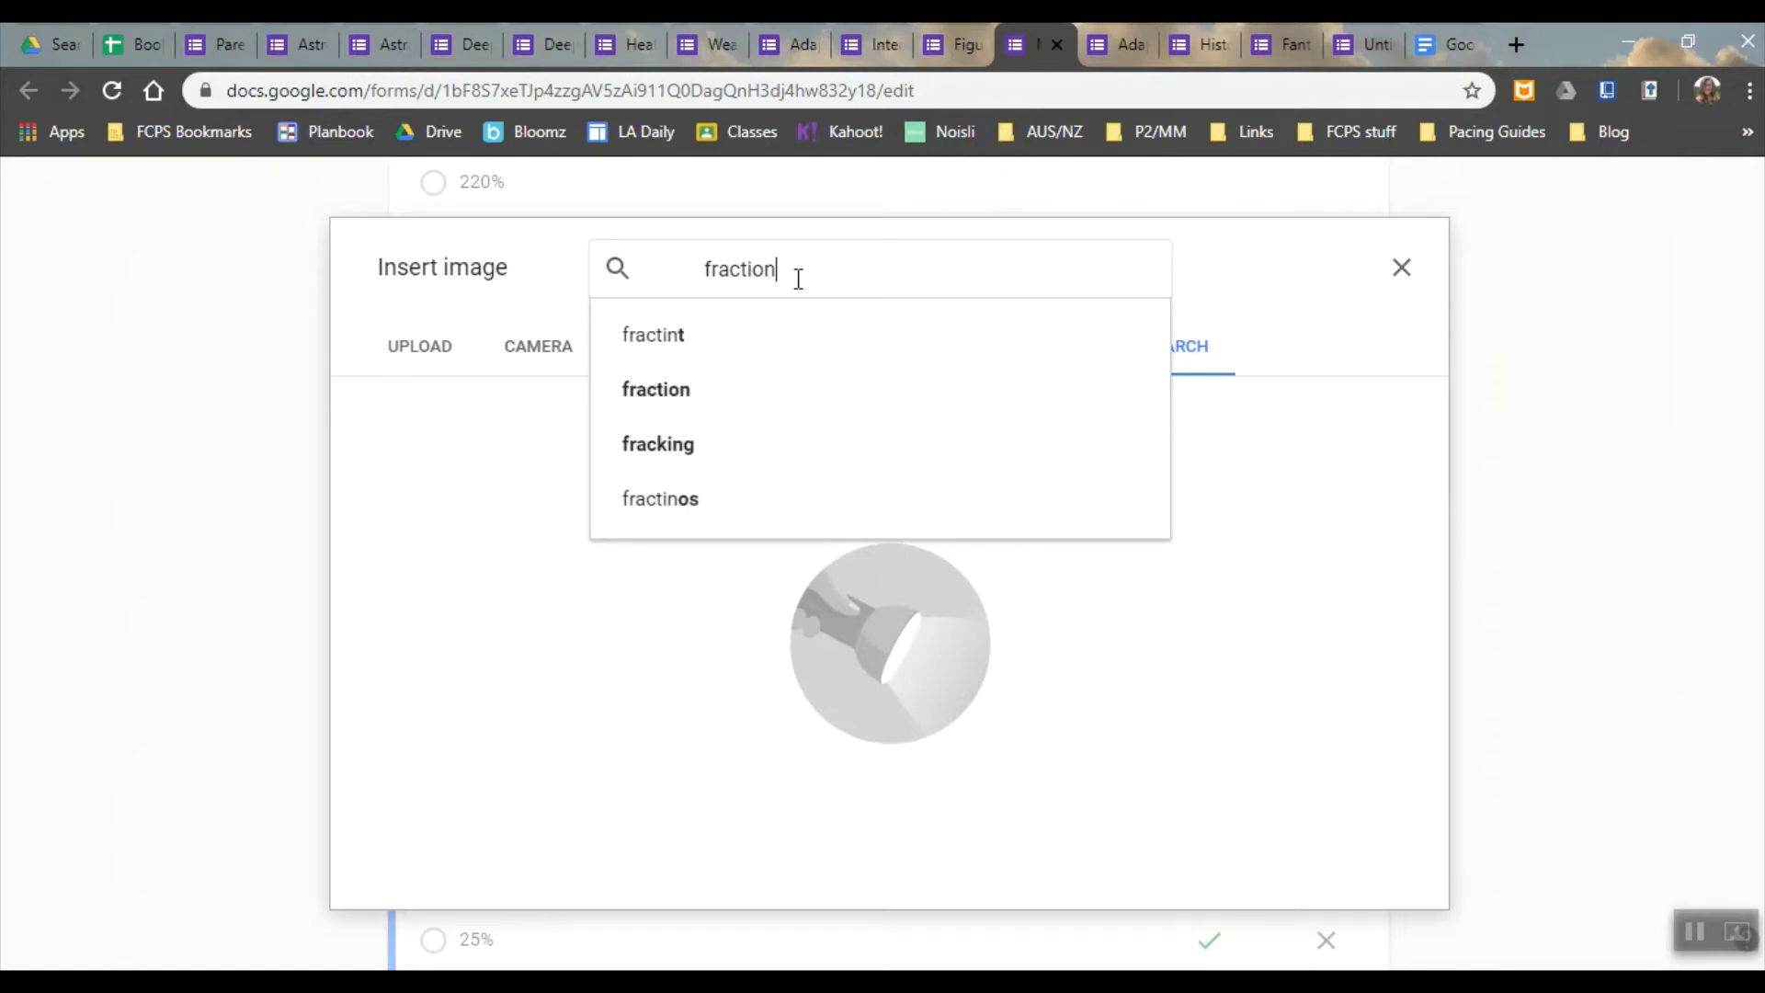
key("Return")
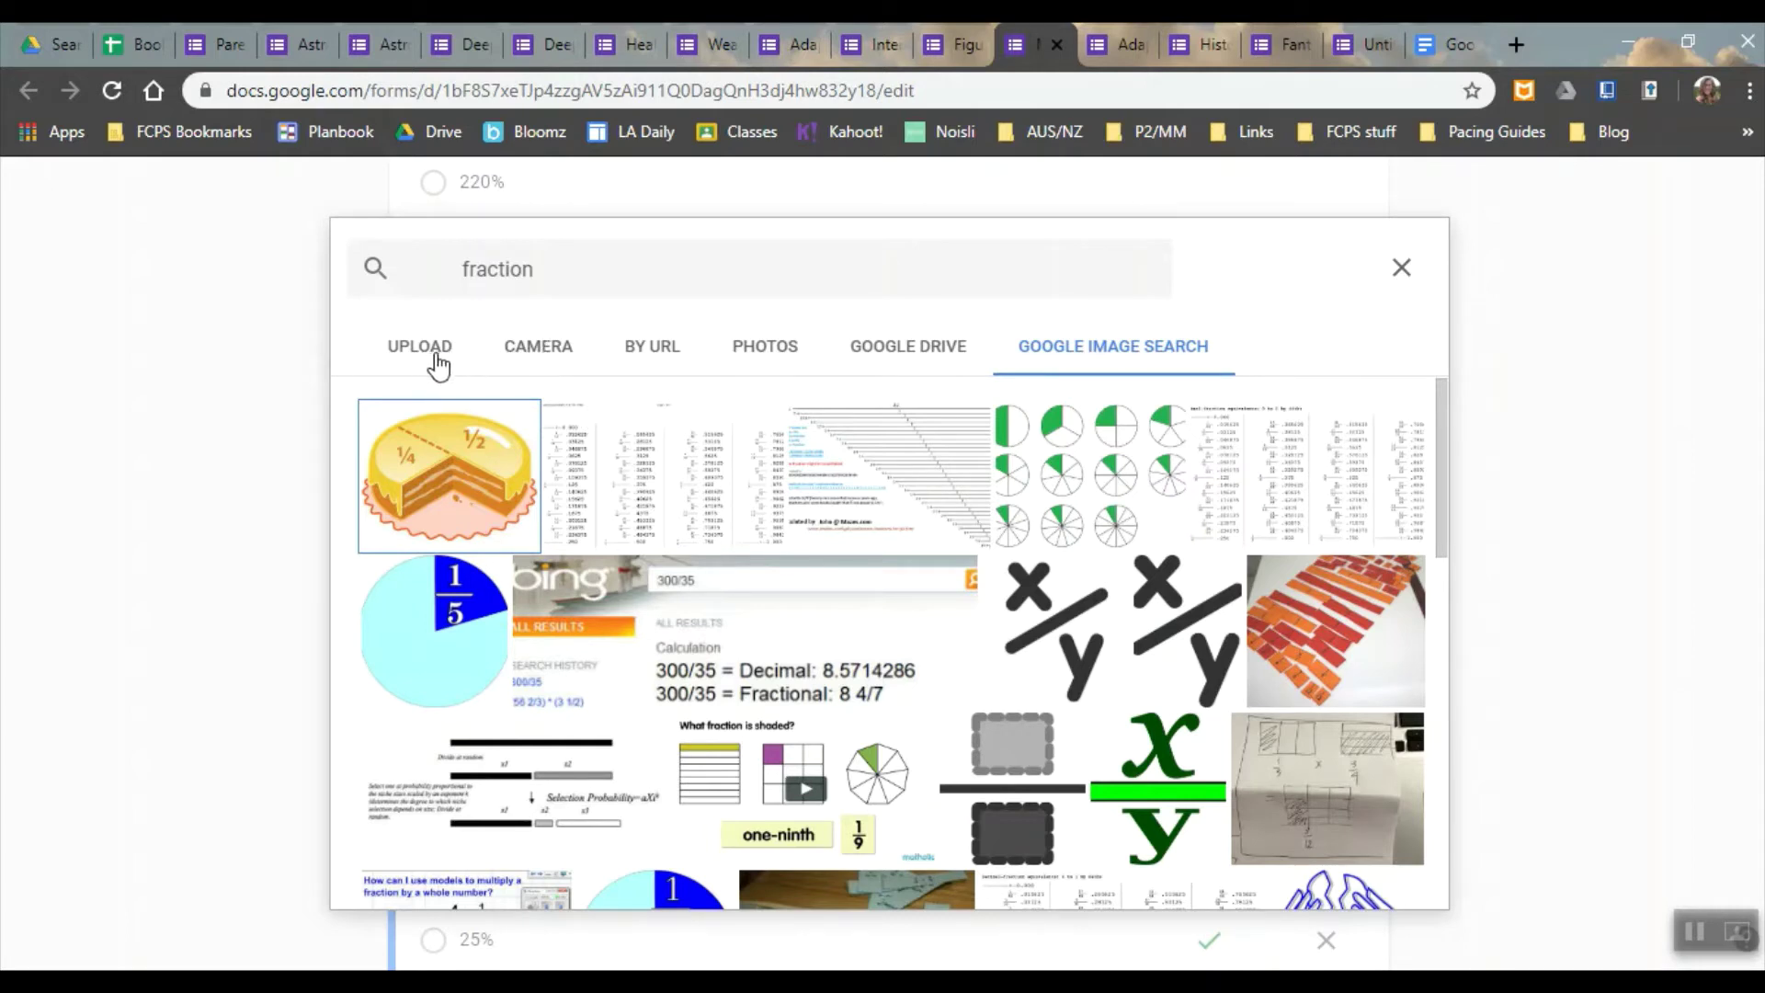
left_click(1402, 268)
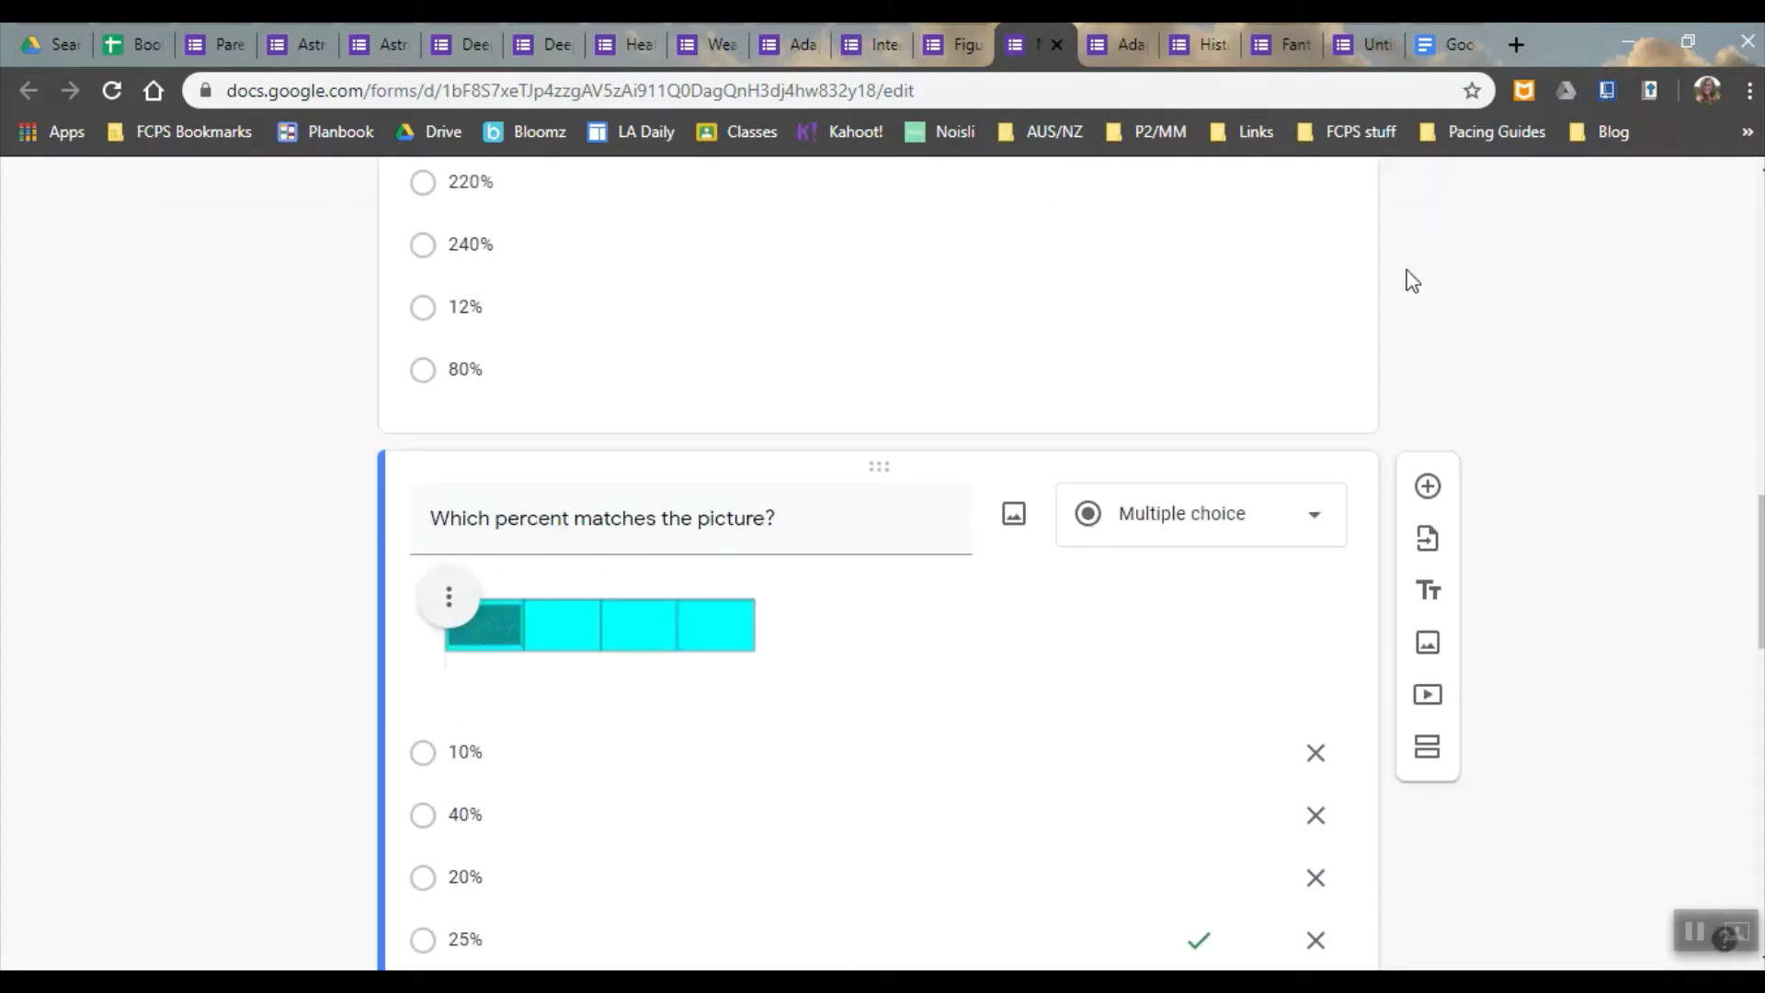
Change 'Which two pairs of numbers are true?' to a Checkboxes question.
left_click_drag(1758, 552, 1757, 711)
left_click(933, 301)
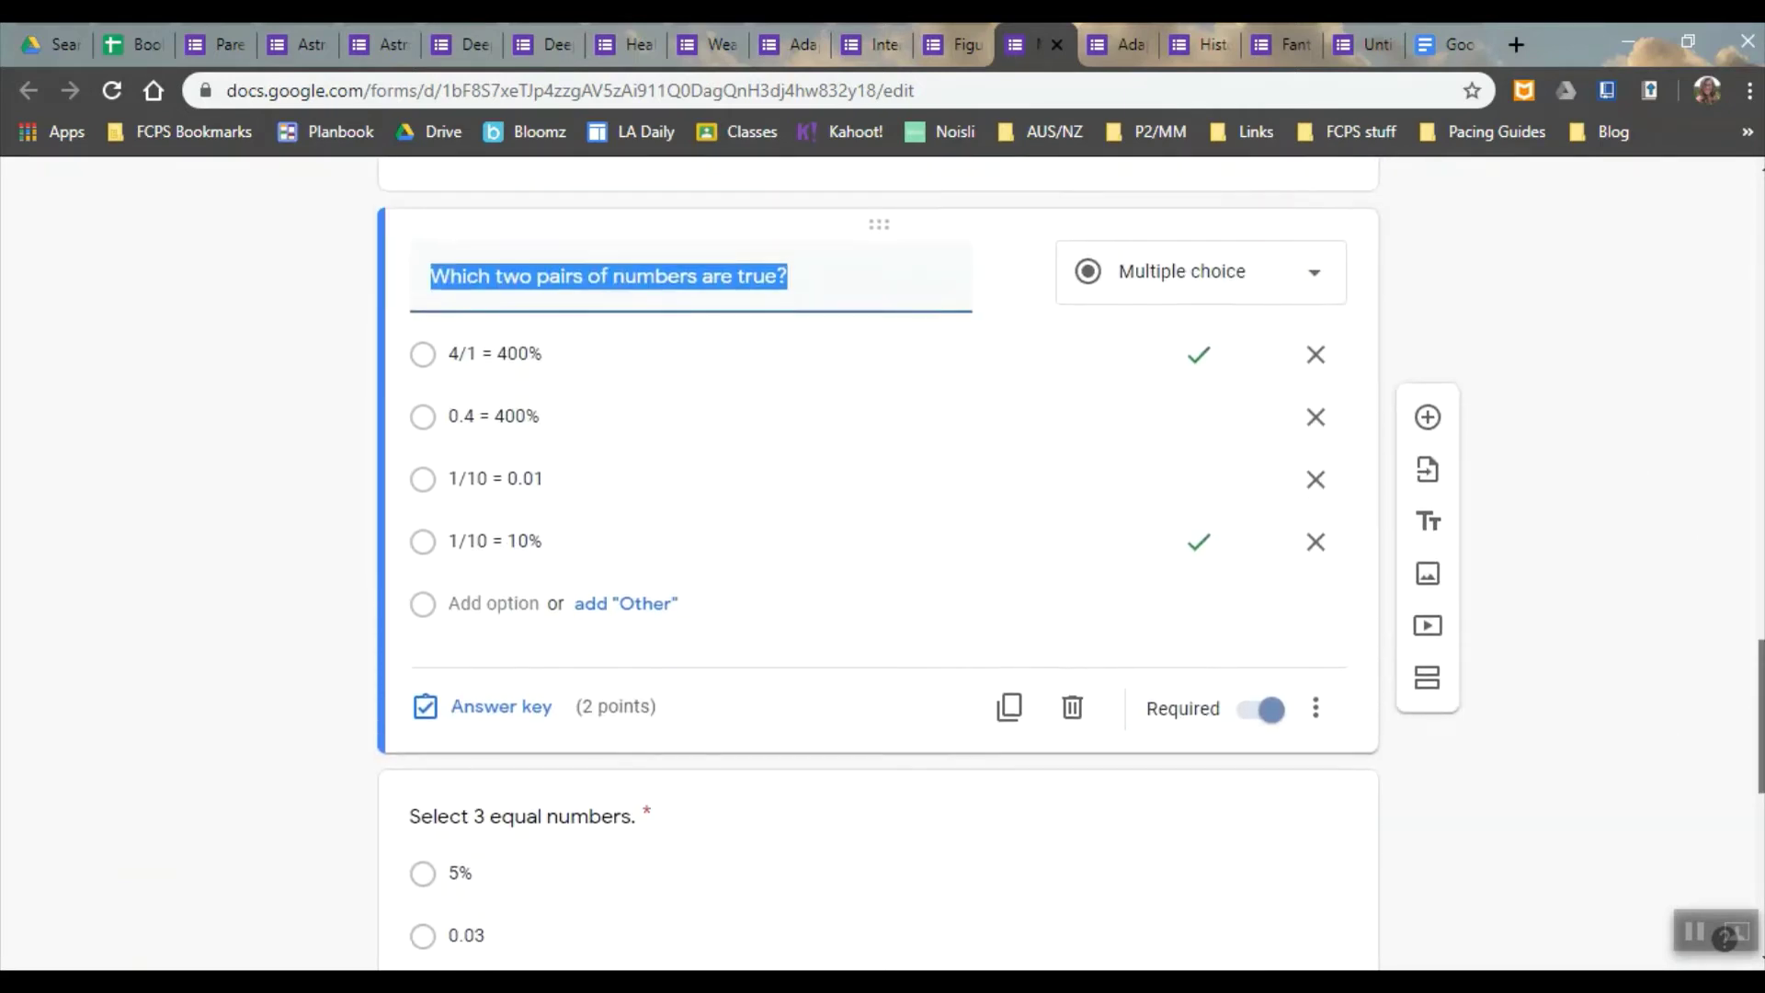
left_click(1302, 333)
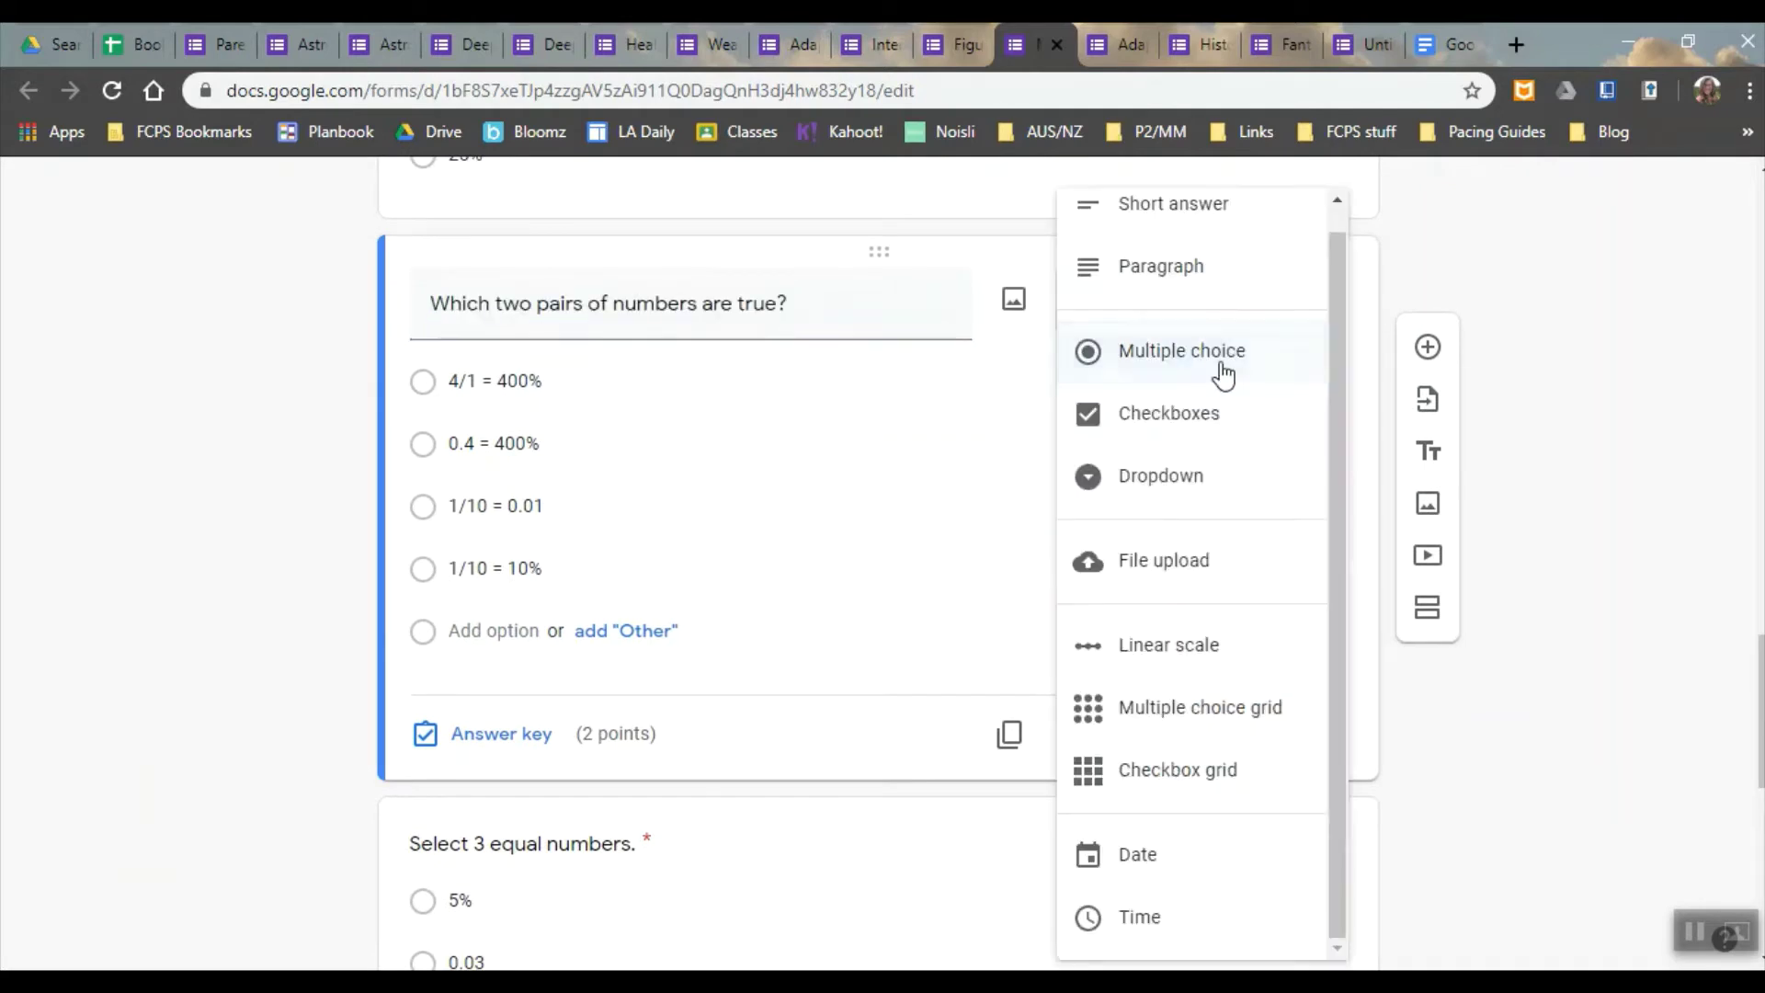
left_click(1208, 412)
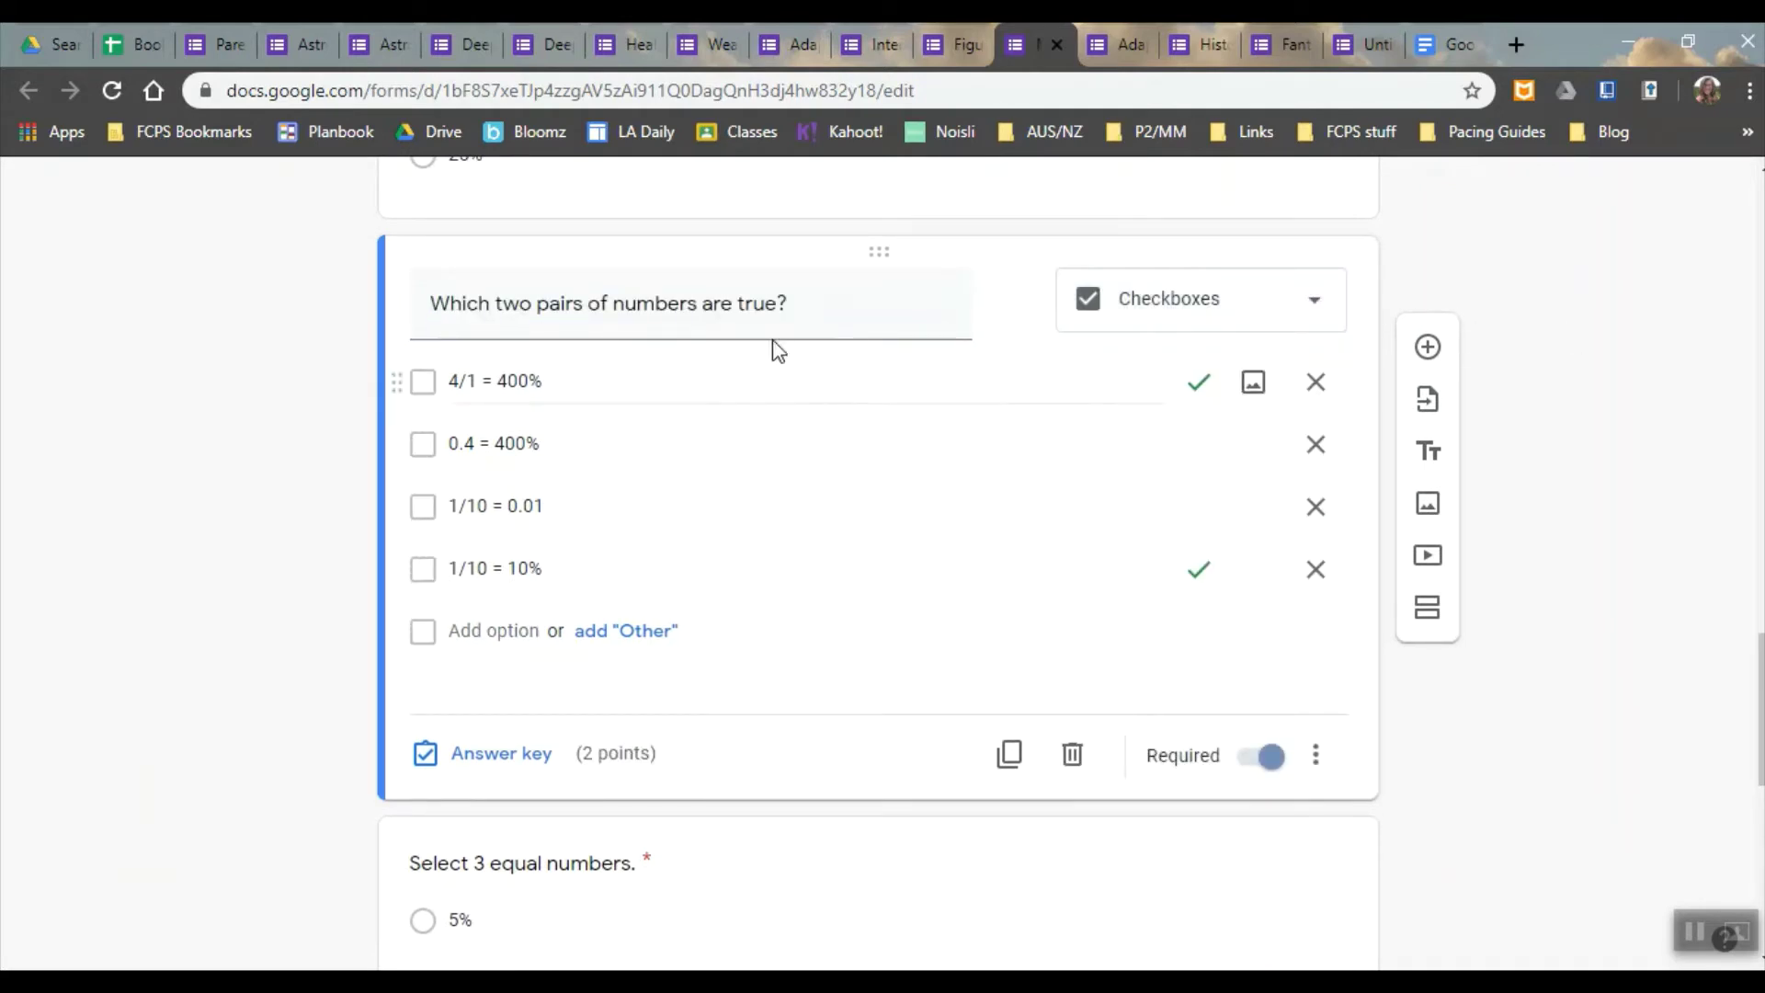
scroll(1201, 479, "down", 5)
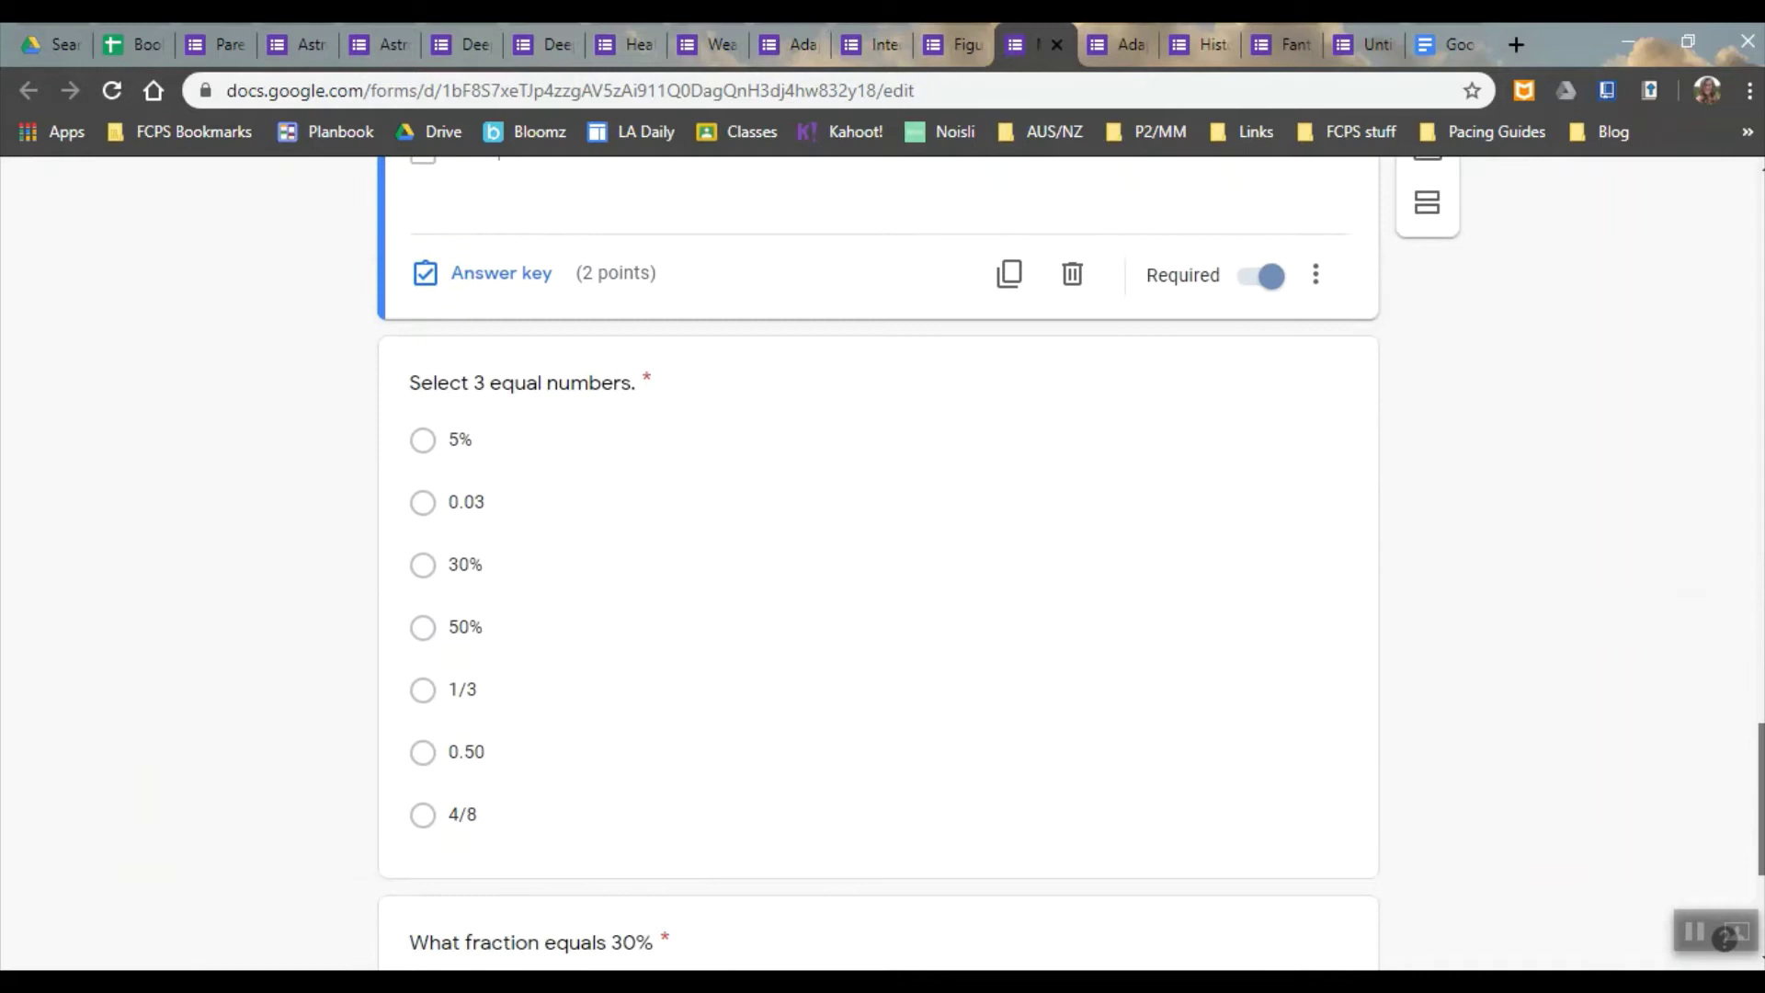
Change 'Select 3 equal numbers.' to a Checkboxes question as well.
left_click(1080, 365)
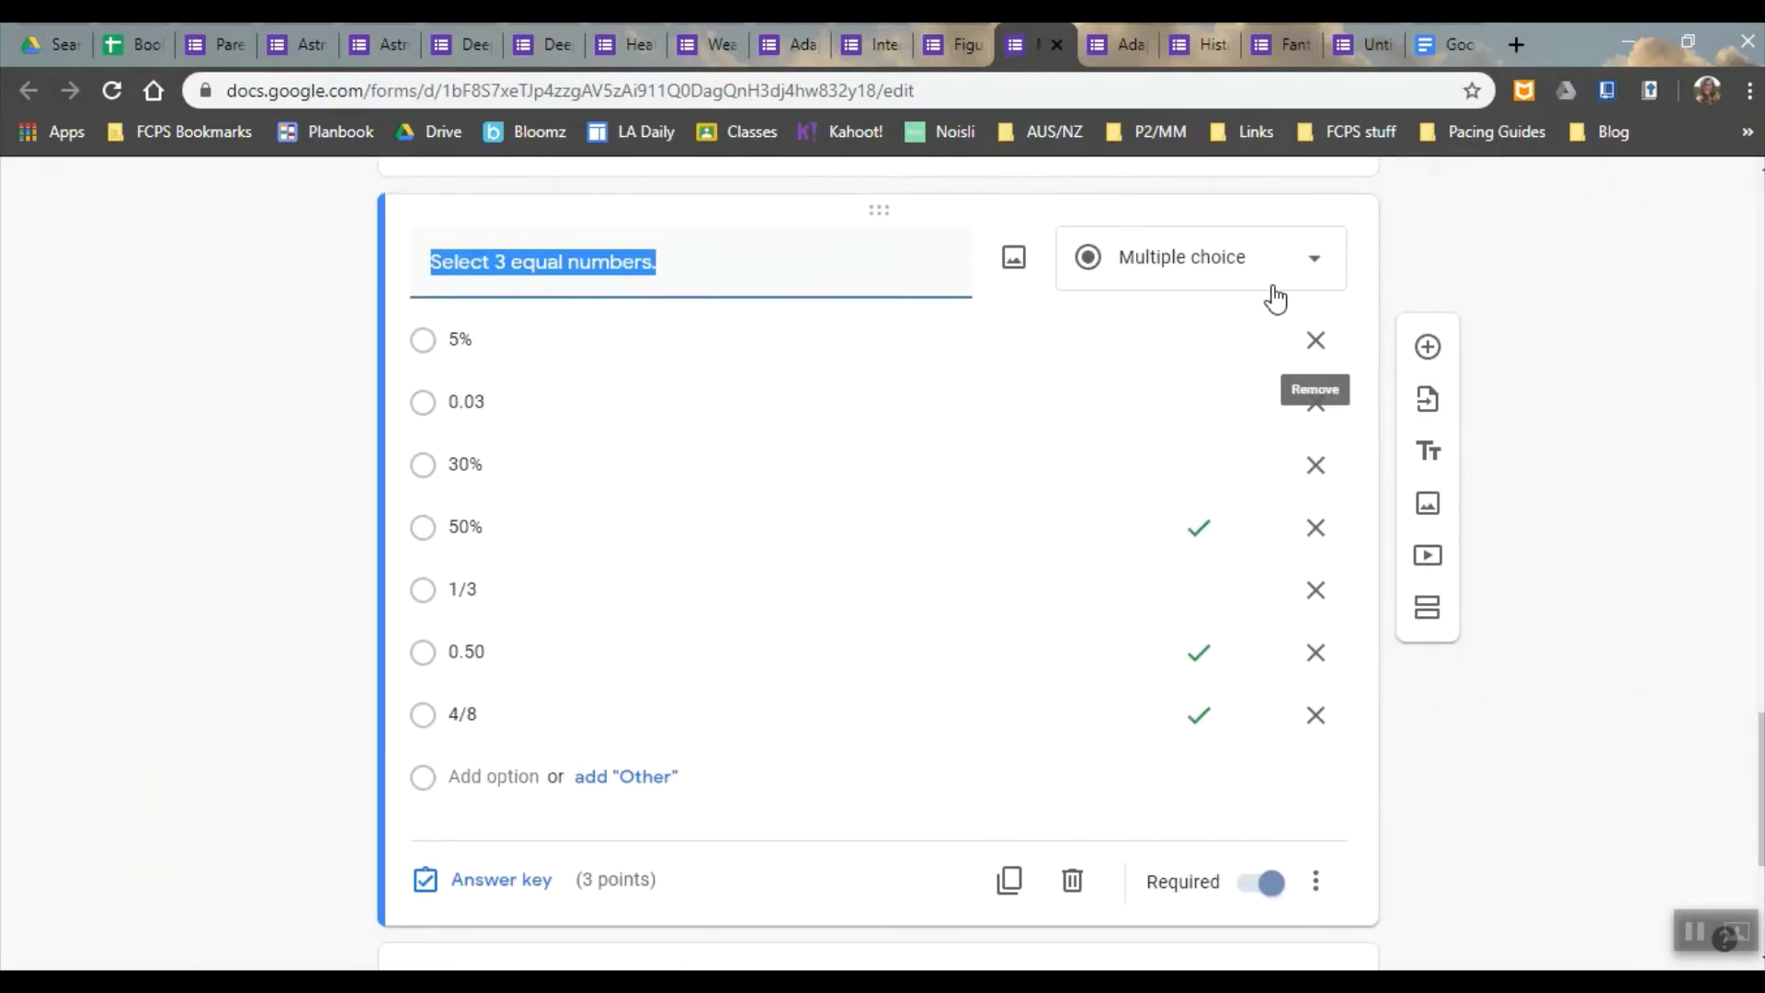
left_click(1273, 276)
left_click(1174, 416)
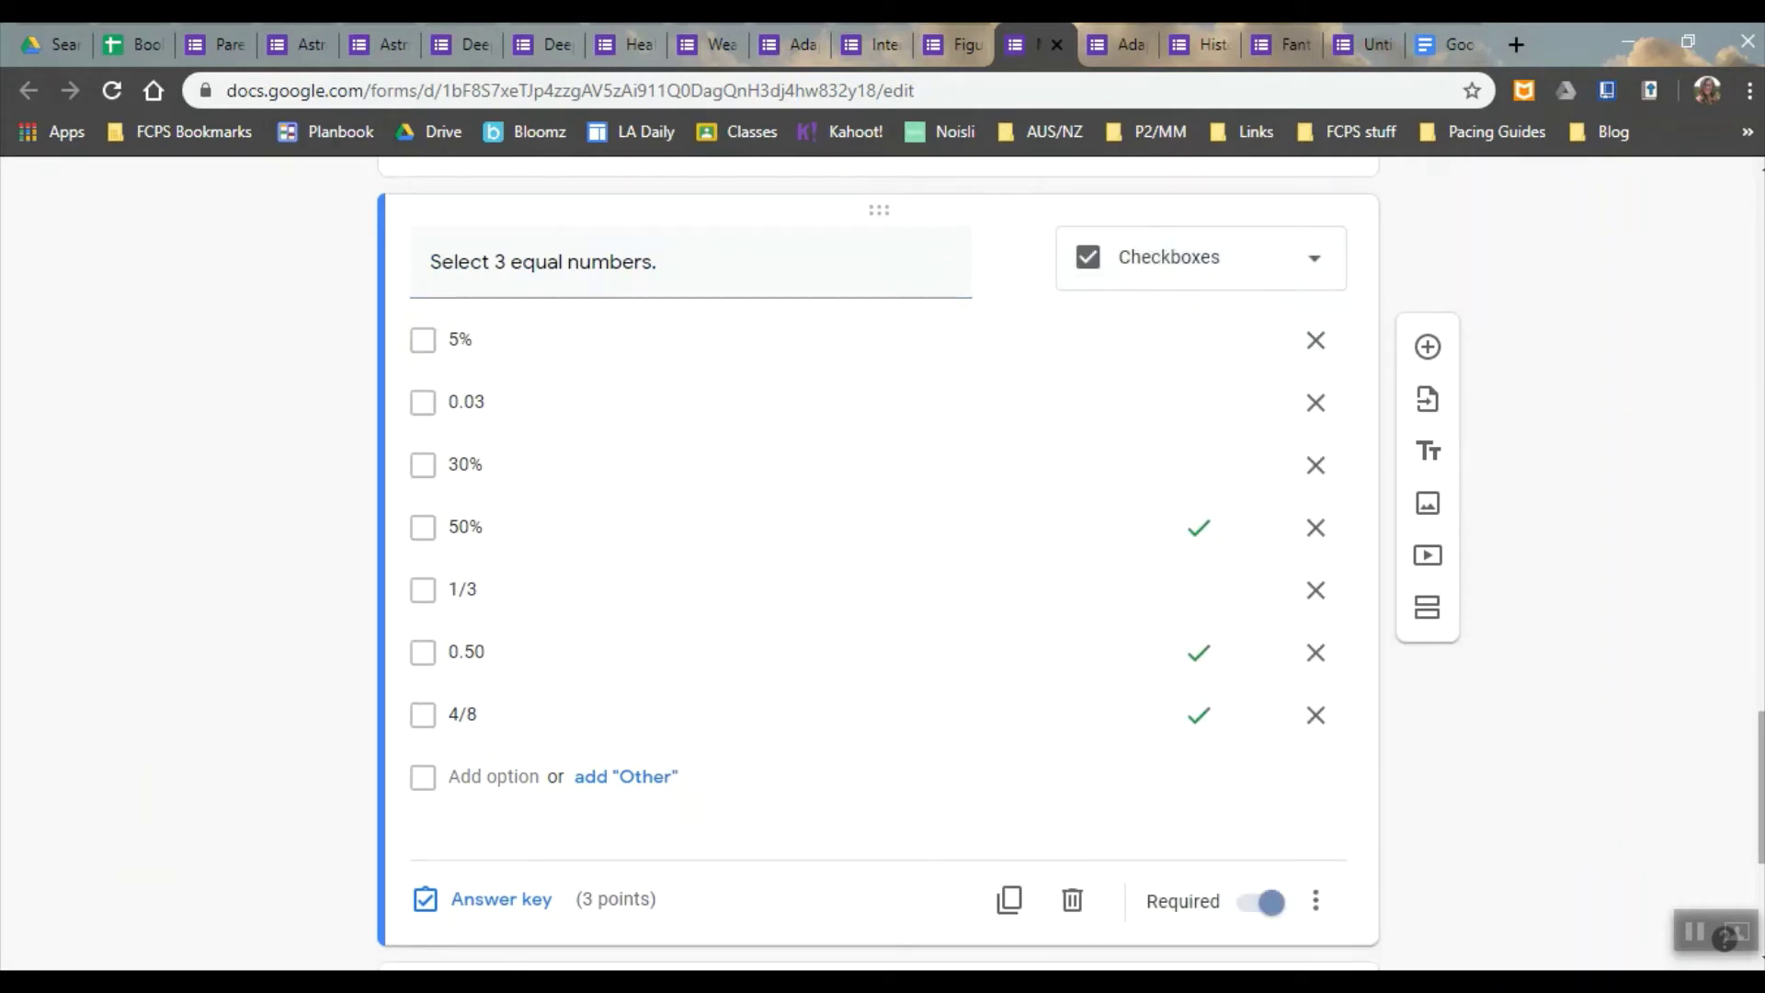
scroll(1749, 742, "down", 5)
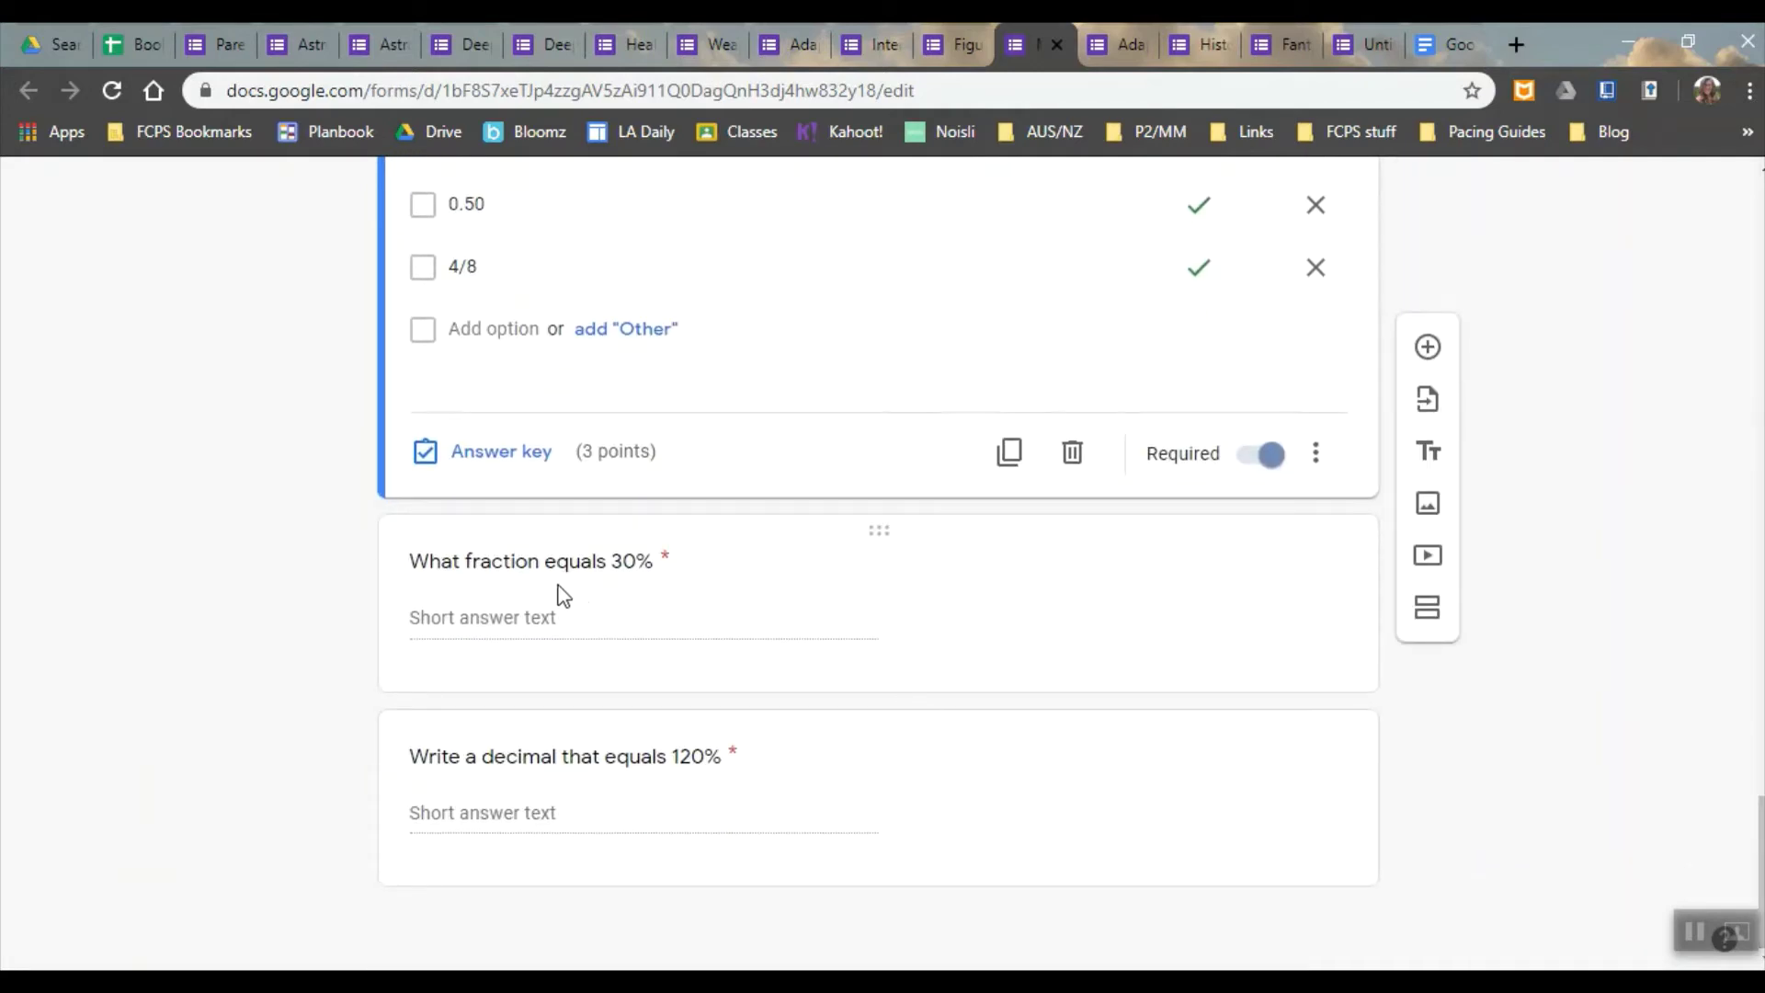
Check the 30% fraction question's accepted answers 3/10 and 30/100, then return to the top.
left_click(882, 555)
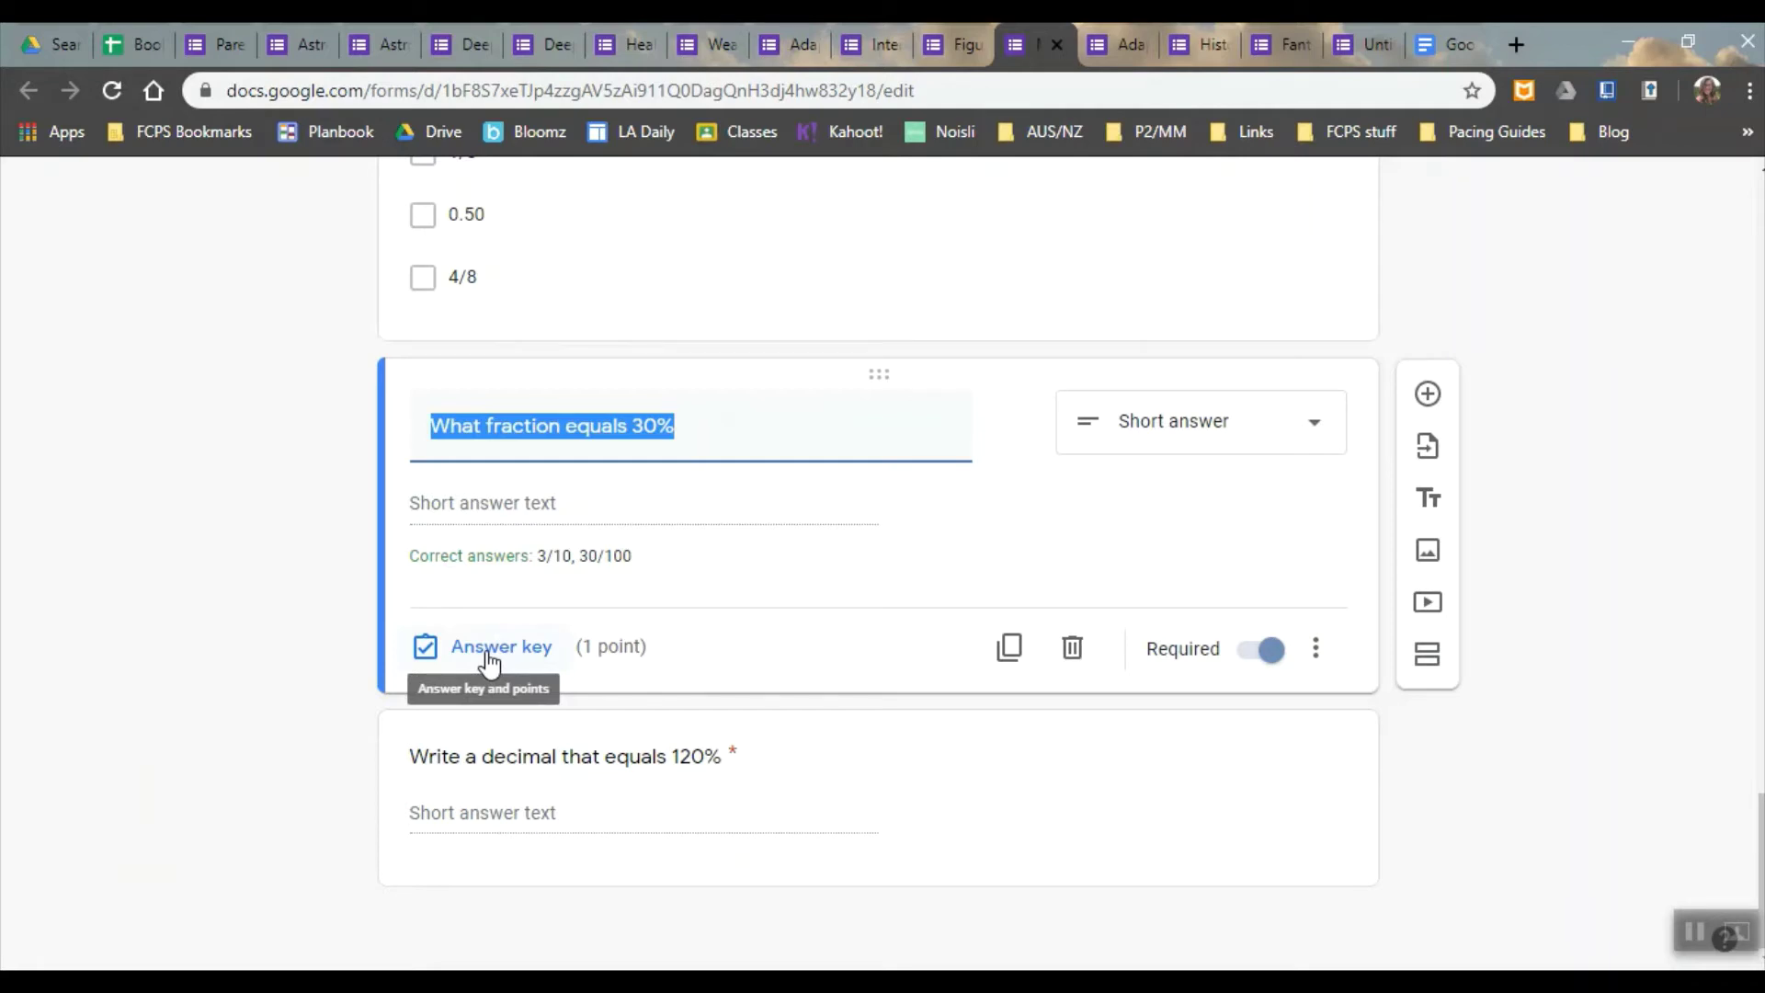
left_click_drag(1759, 827, 1702, 193)
Pass Adapted Astronomy Quiz 1 to the live Historical Fiction Book Trailers form and scroll its first trailers.
left_click(1122, 46)
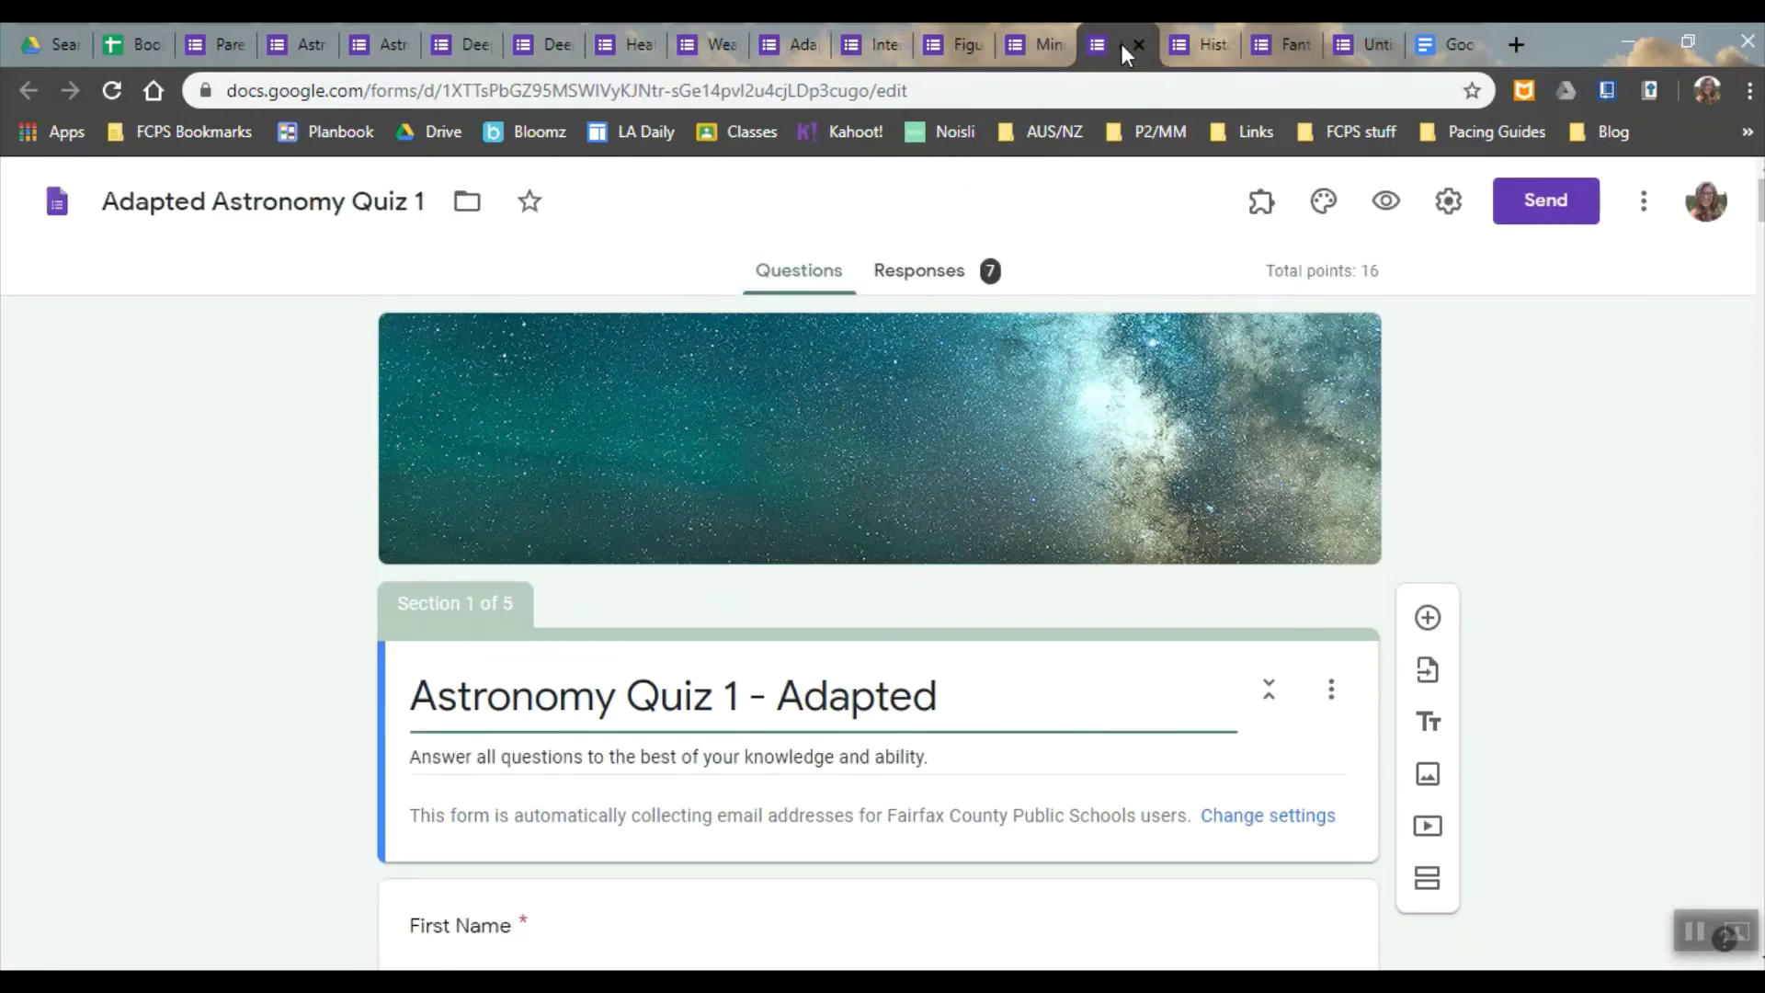
left_click(1207, 46)
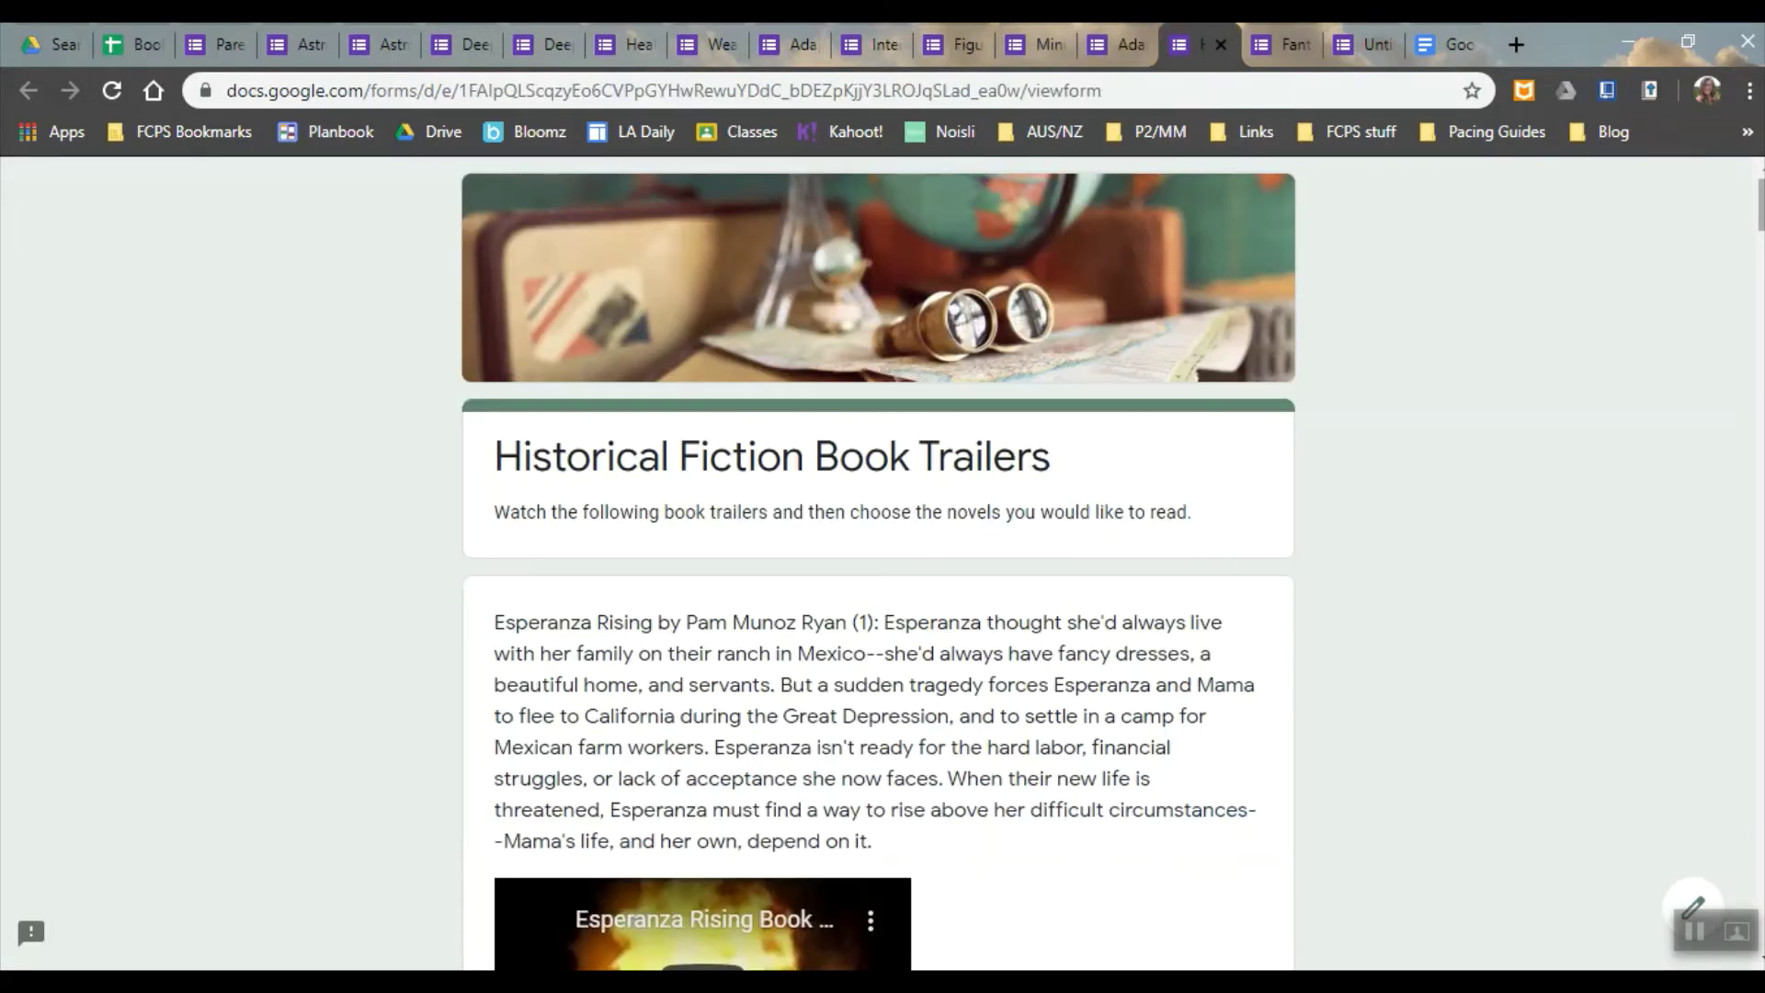
scroll(878, 551, "down", 5)
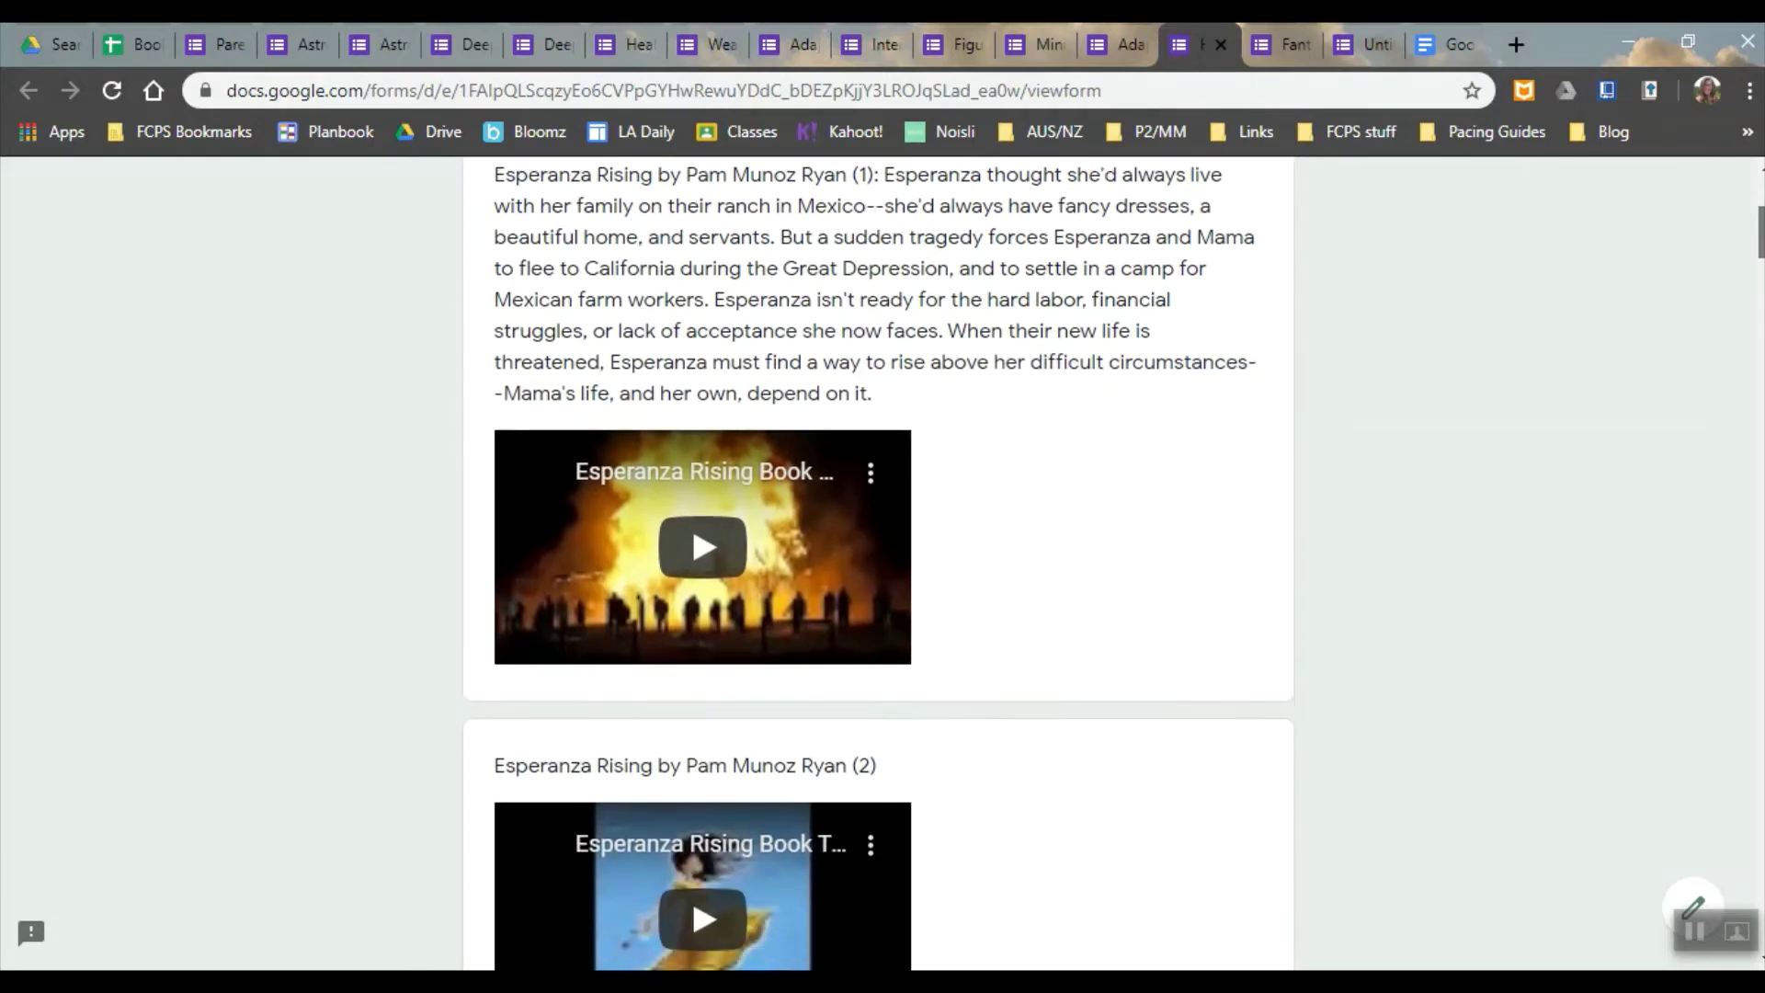
scroll(878, 552, "down", 5)
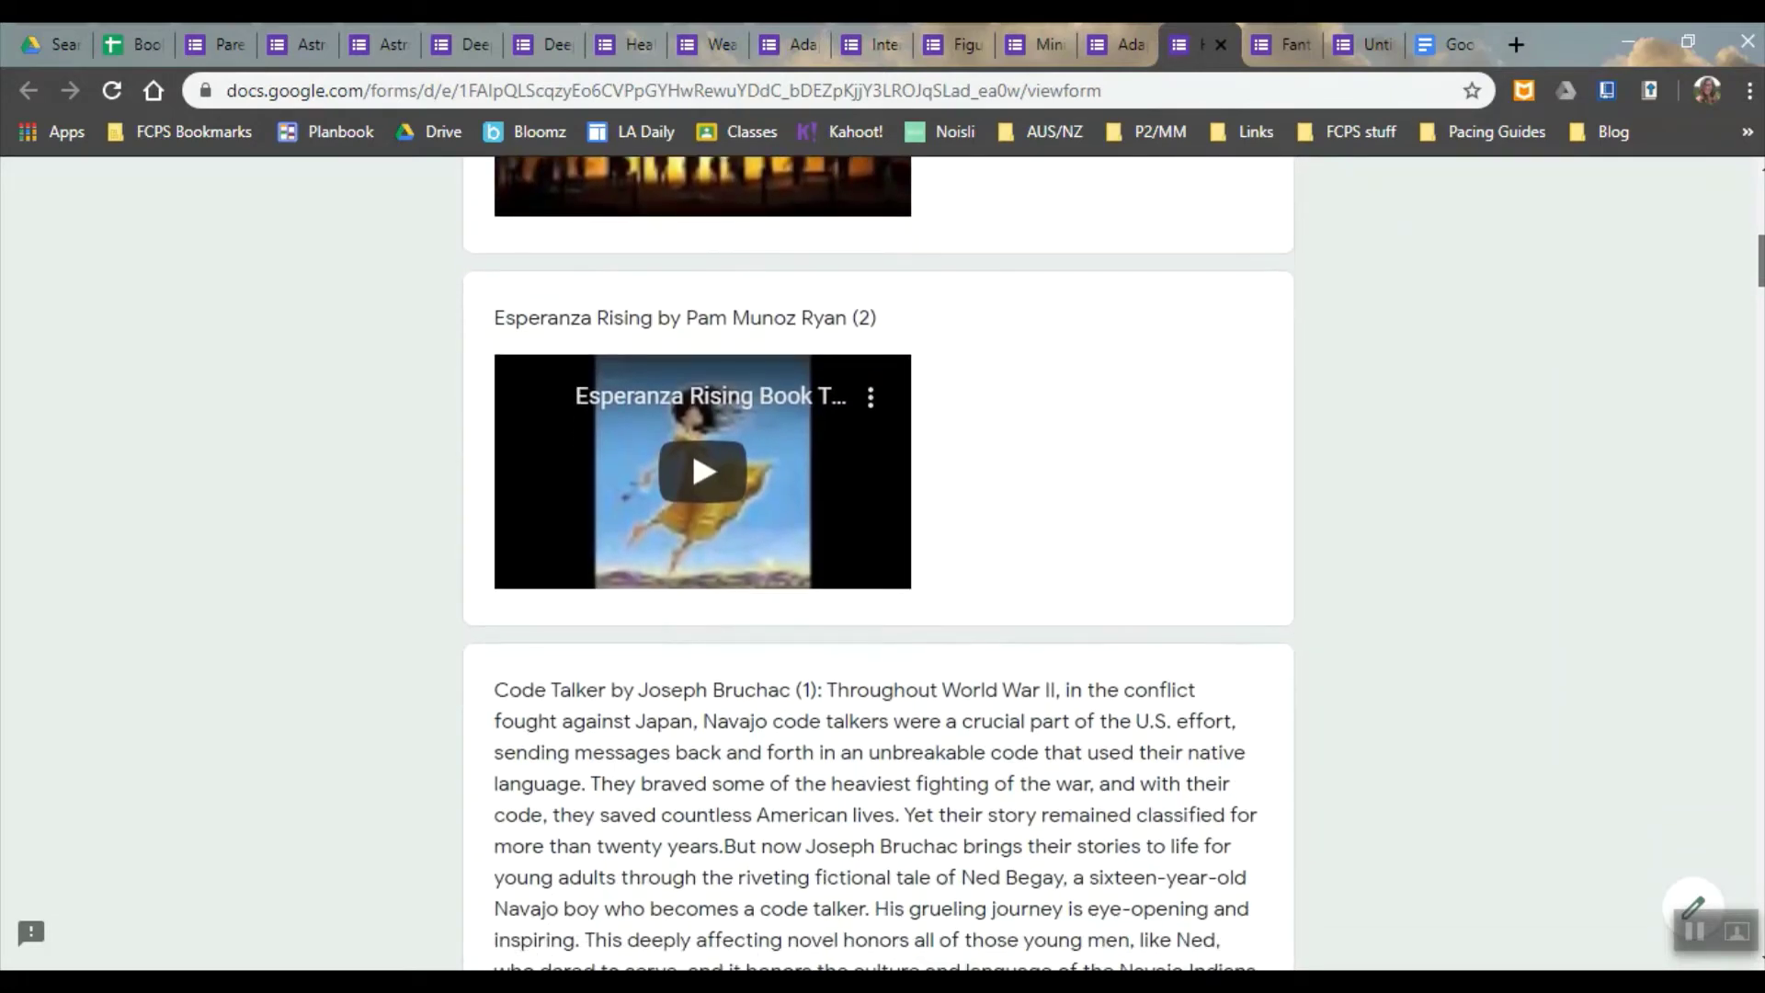
scroll(878, 552, "down", 6)
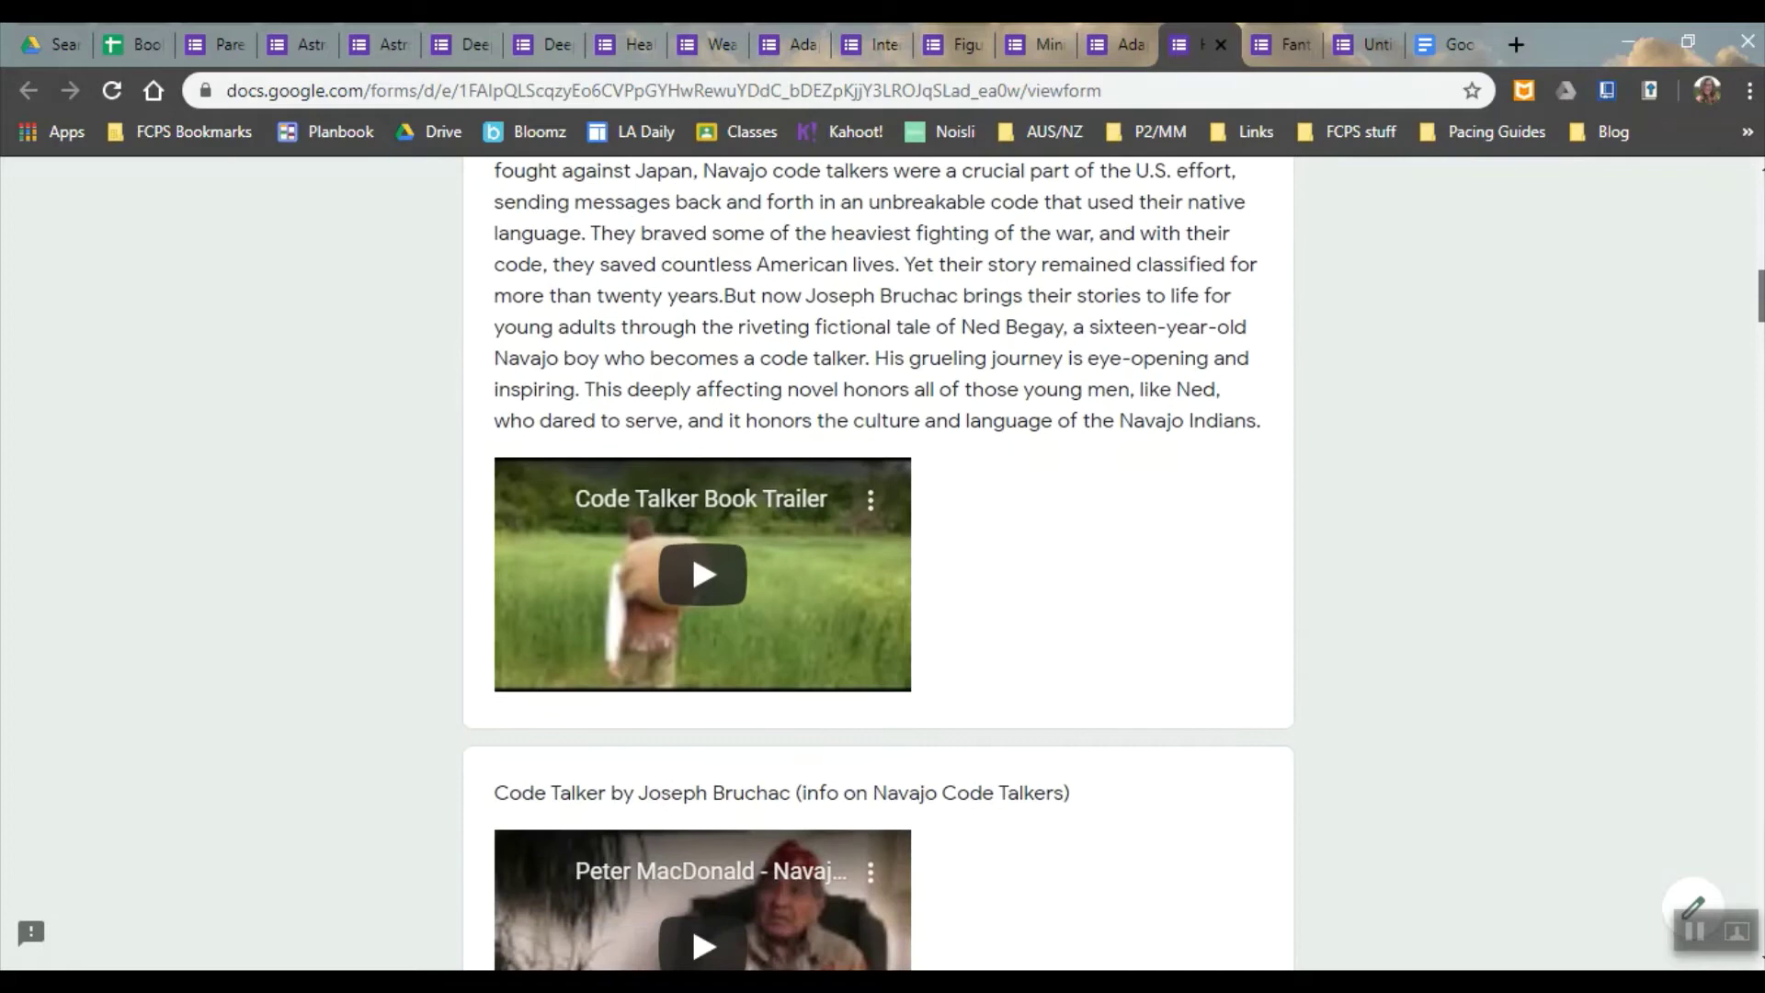
scroll(878, 552, "down", 5)
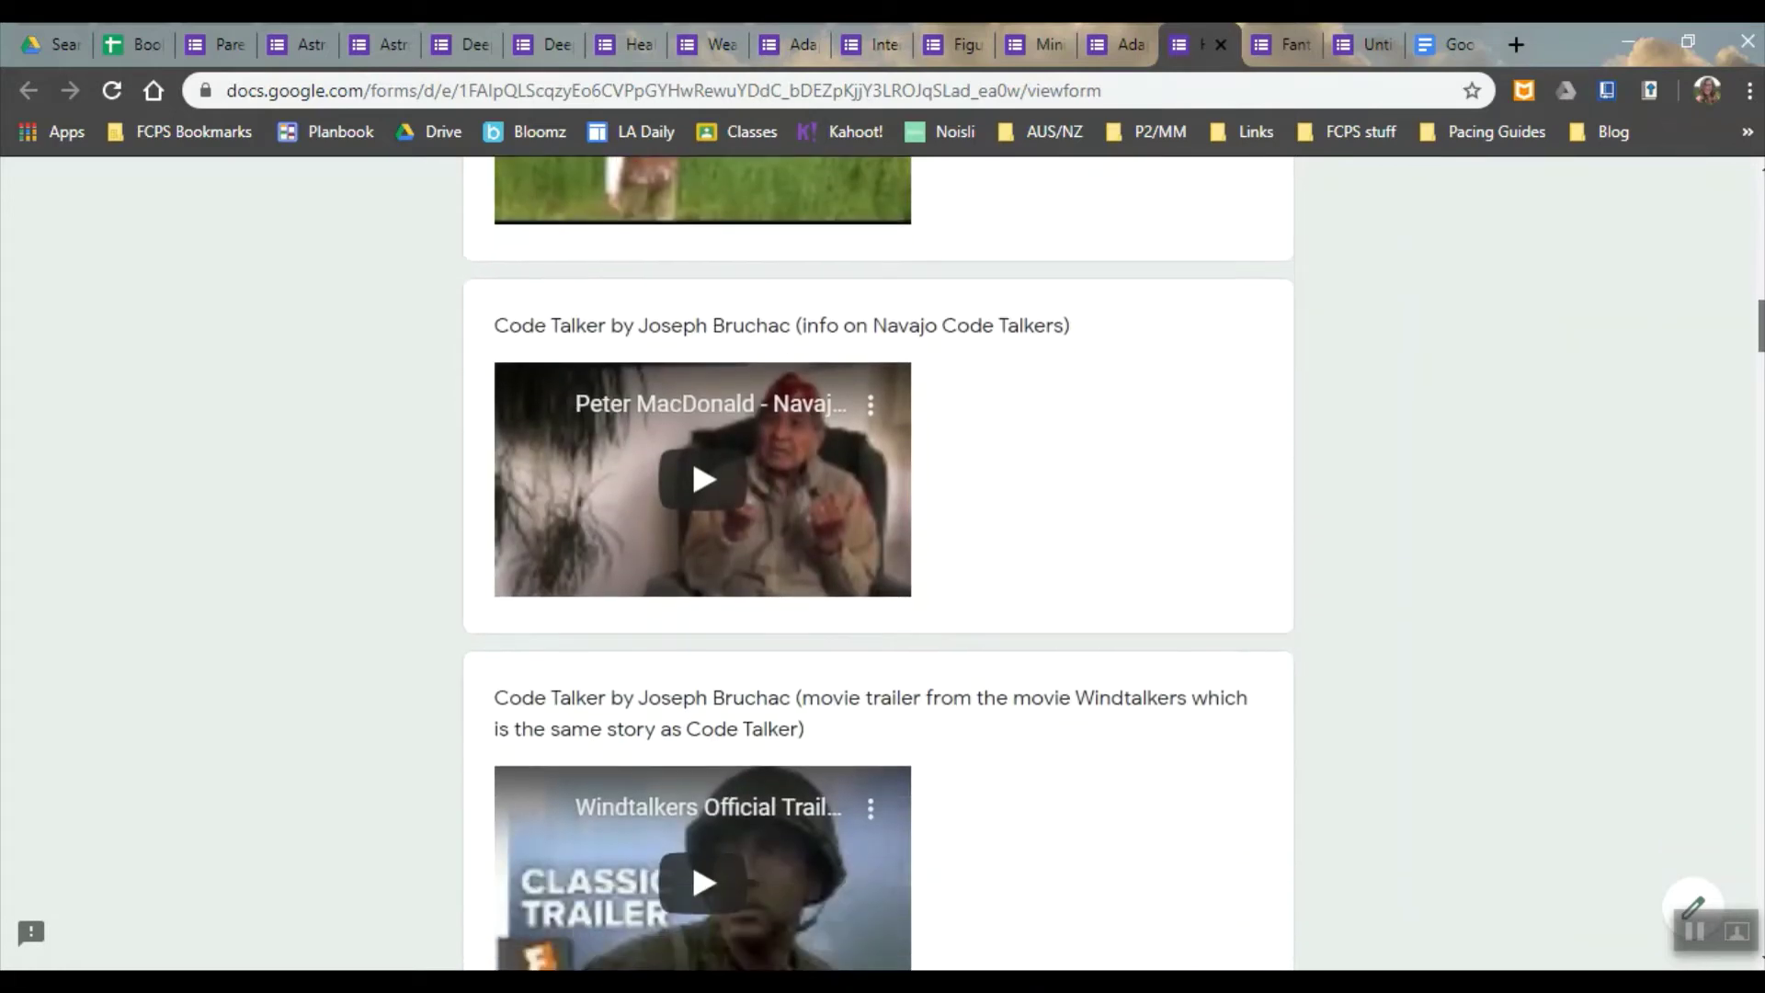
scroll(878, 552, "down", 5)
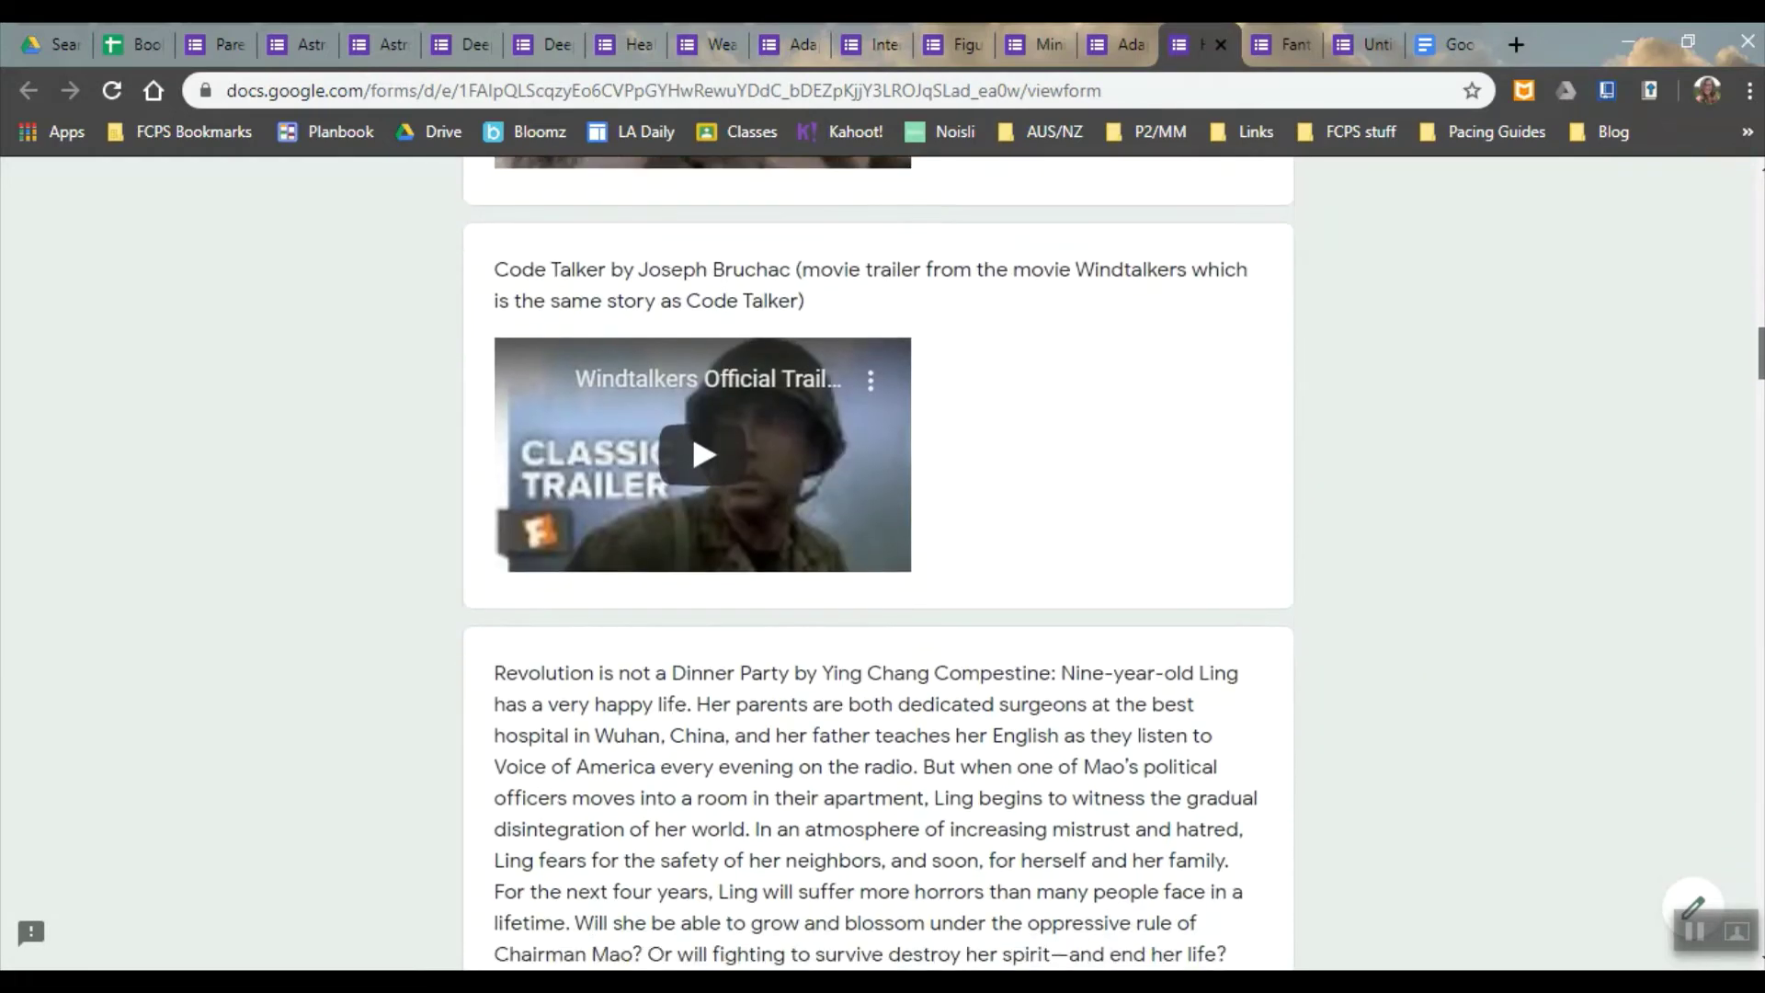
scroll(878, 552, "down", 5)
scroll(878, 552, "down", 6)
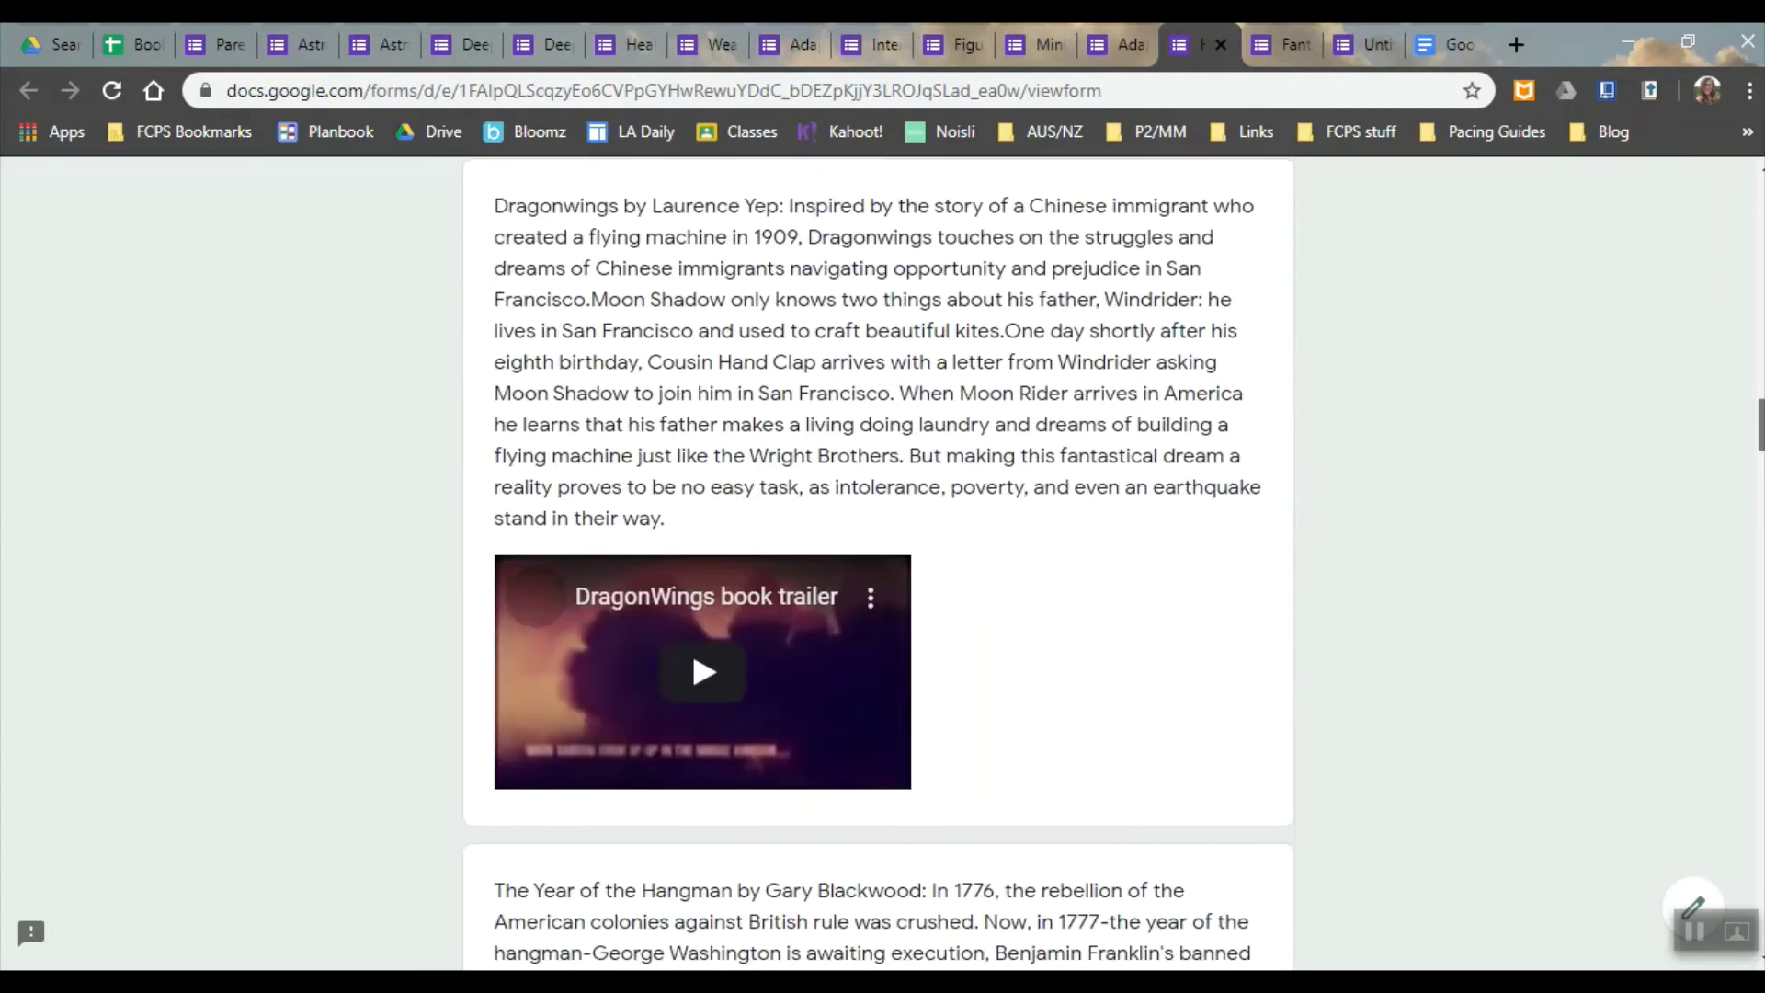
scroll(877, 552, "down", 6)
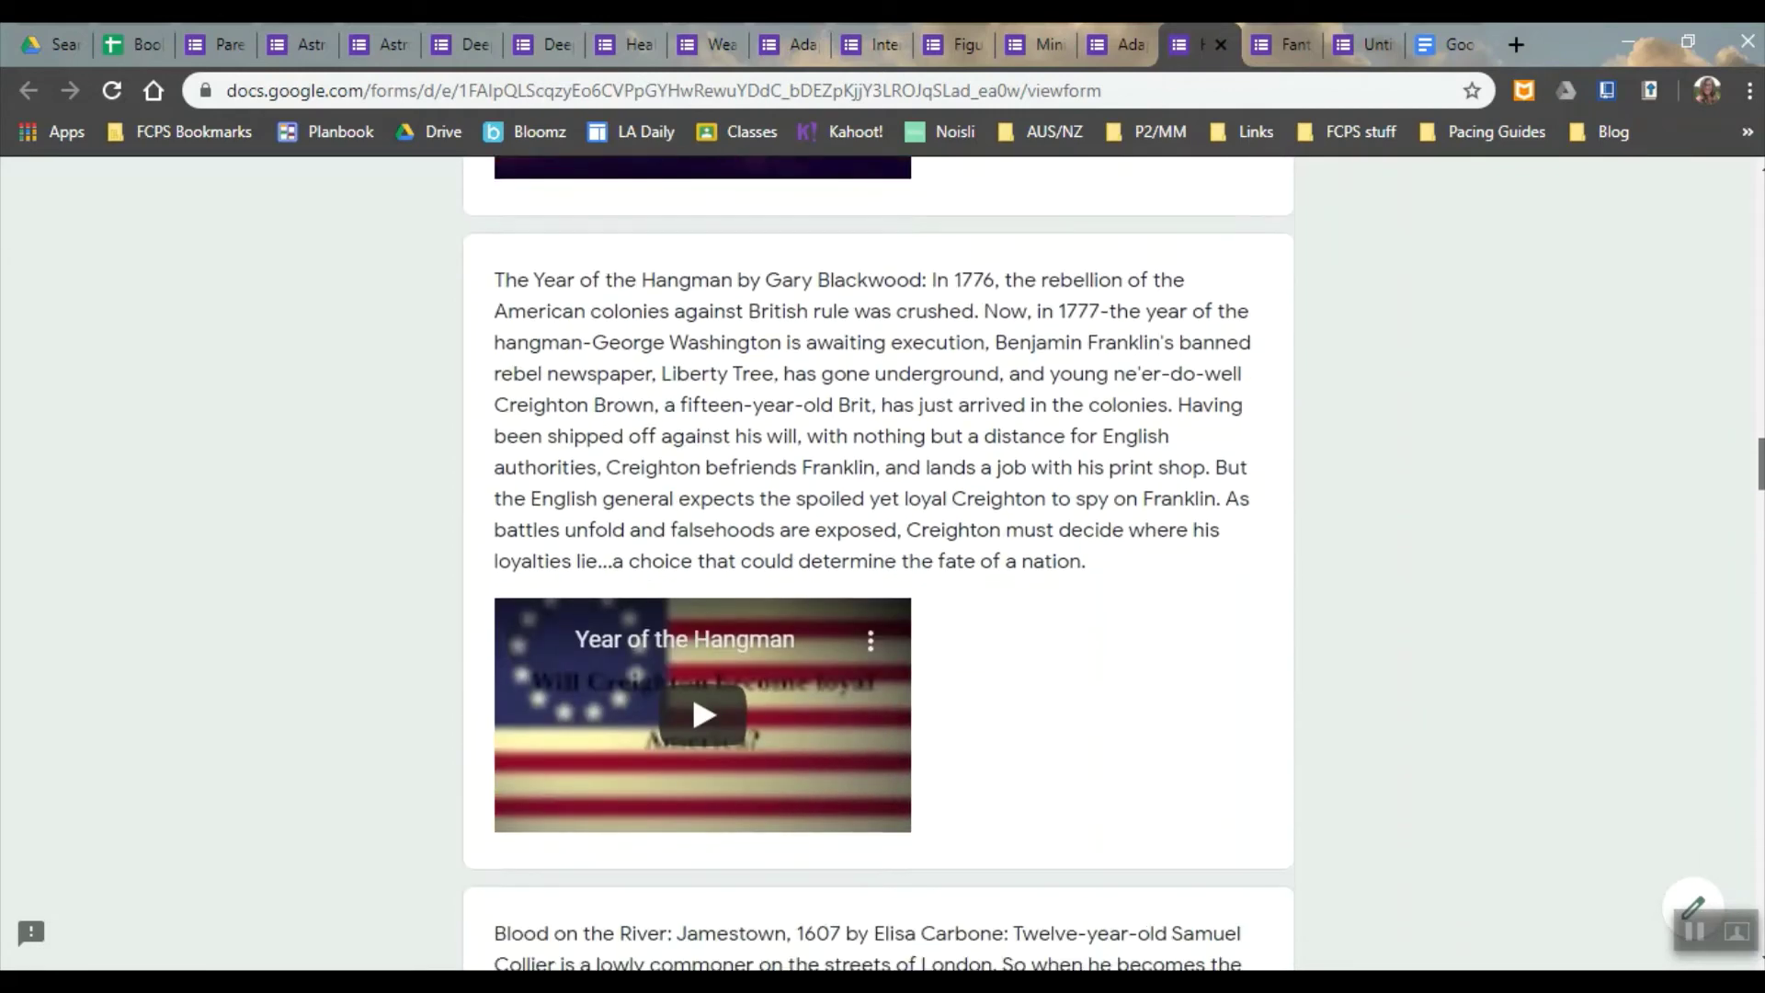
Scroll through the remaining book summaries and trailer videos, then return to the top.
scroll(878, 552, "down", 4)
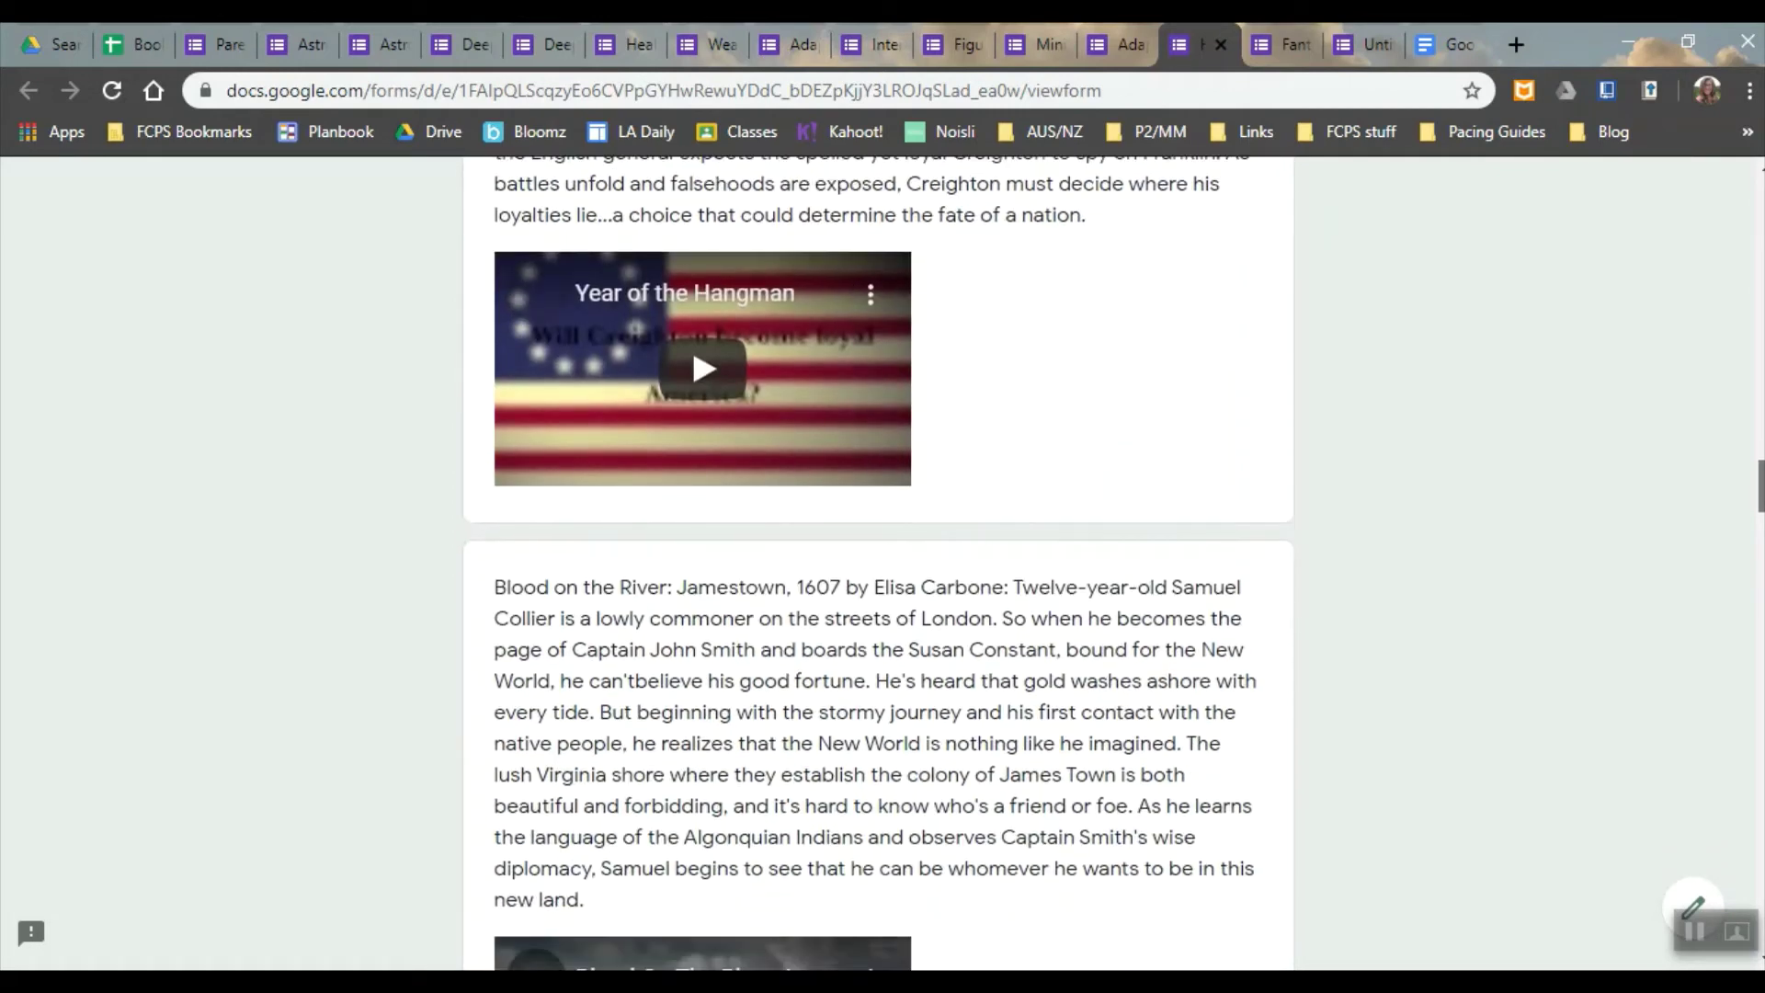
scroll(878, 552, "down", 4)
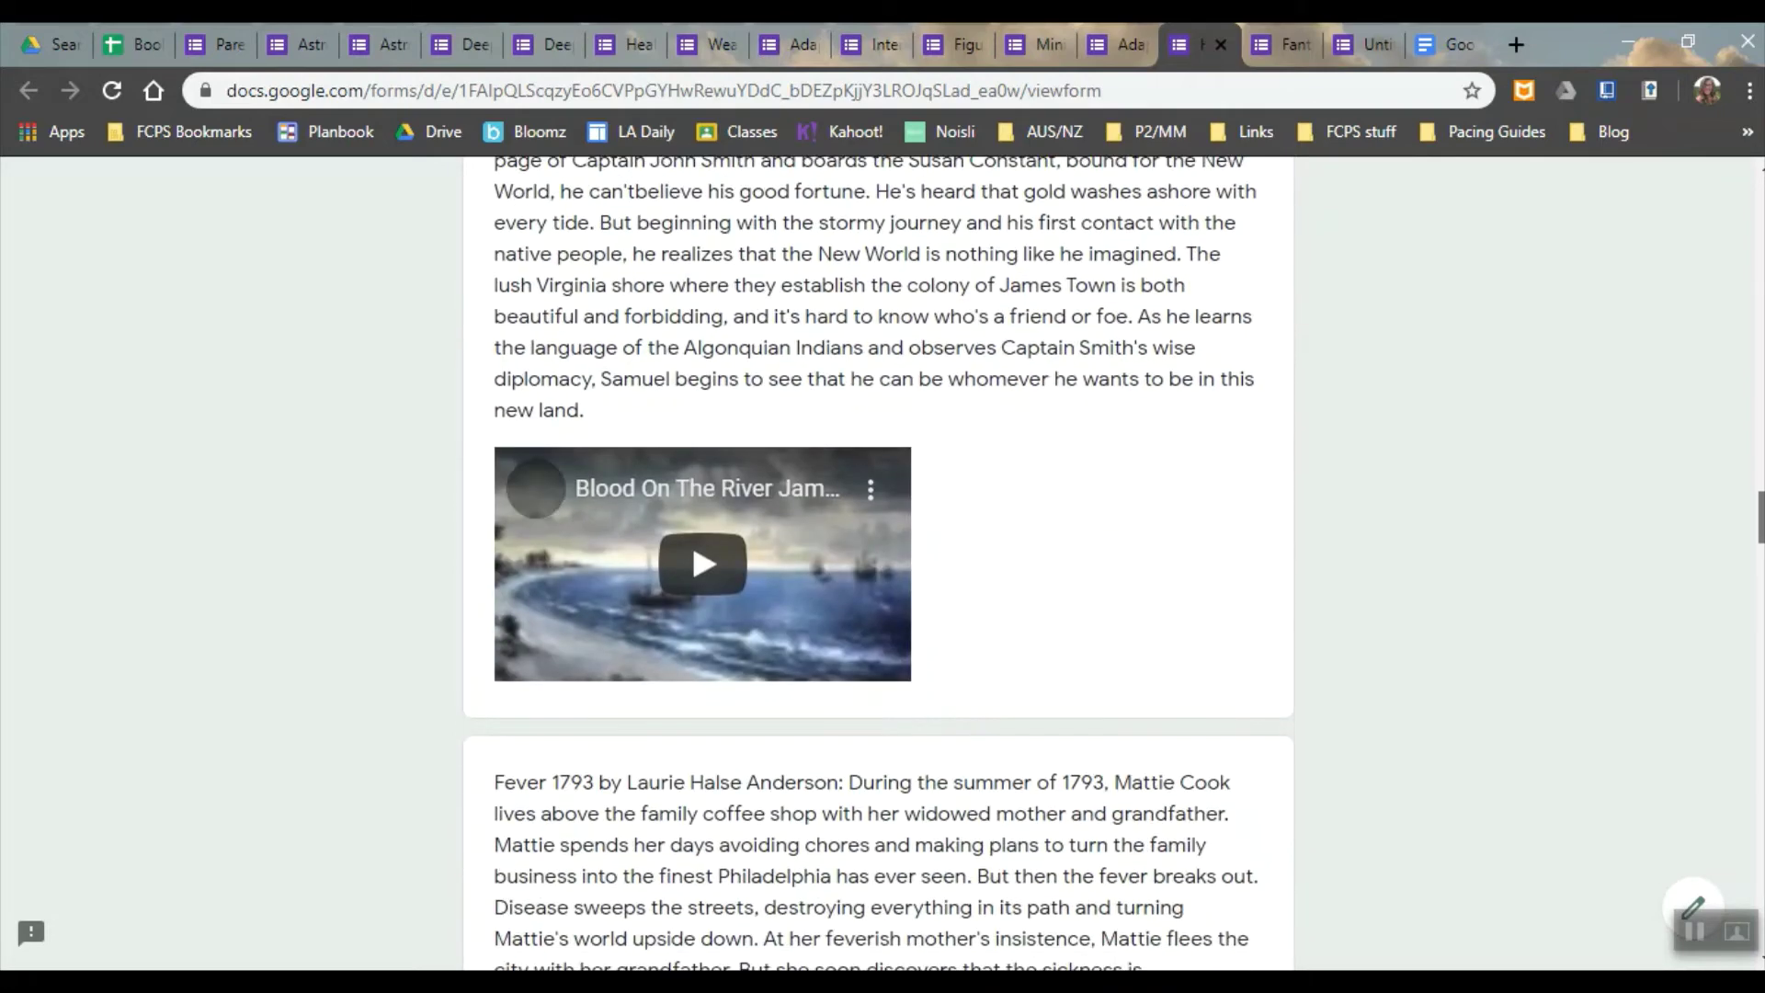
scroll(878, 552, "down", 5)
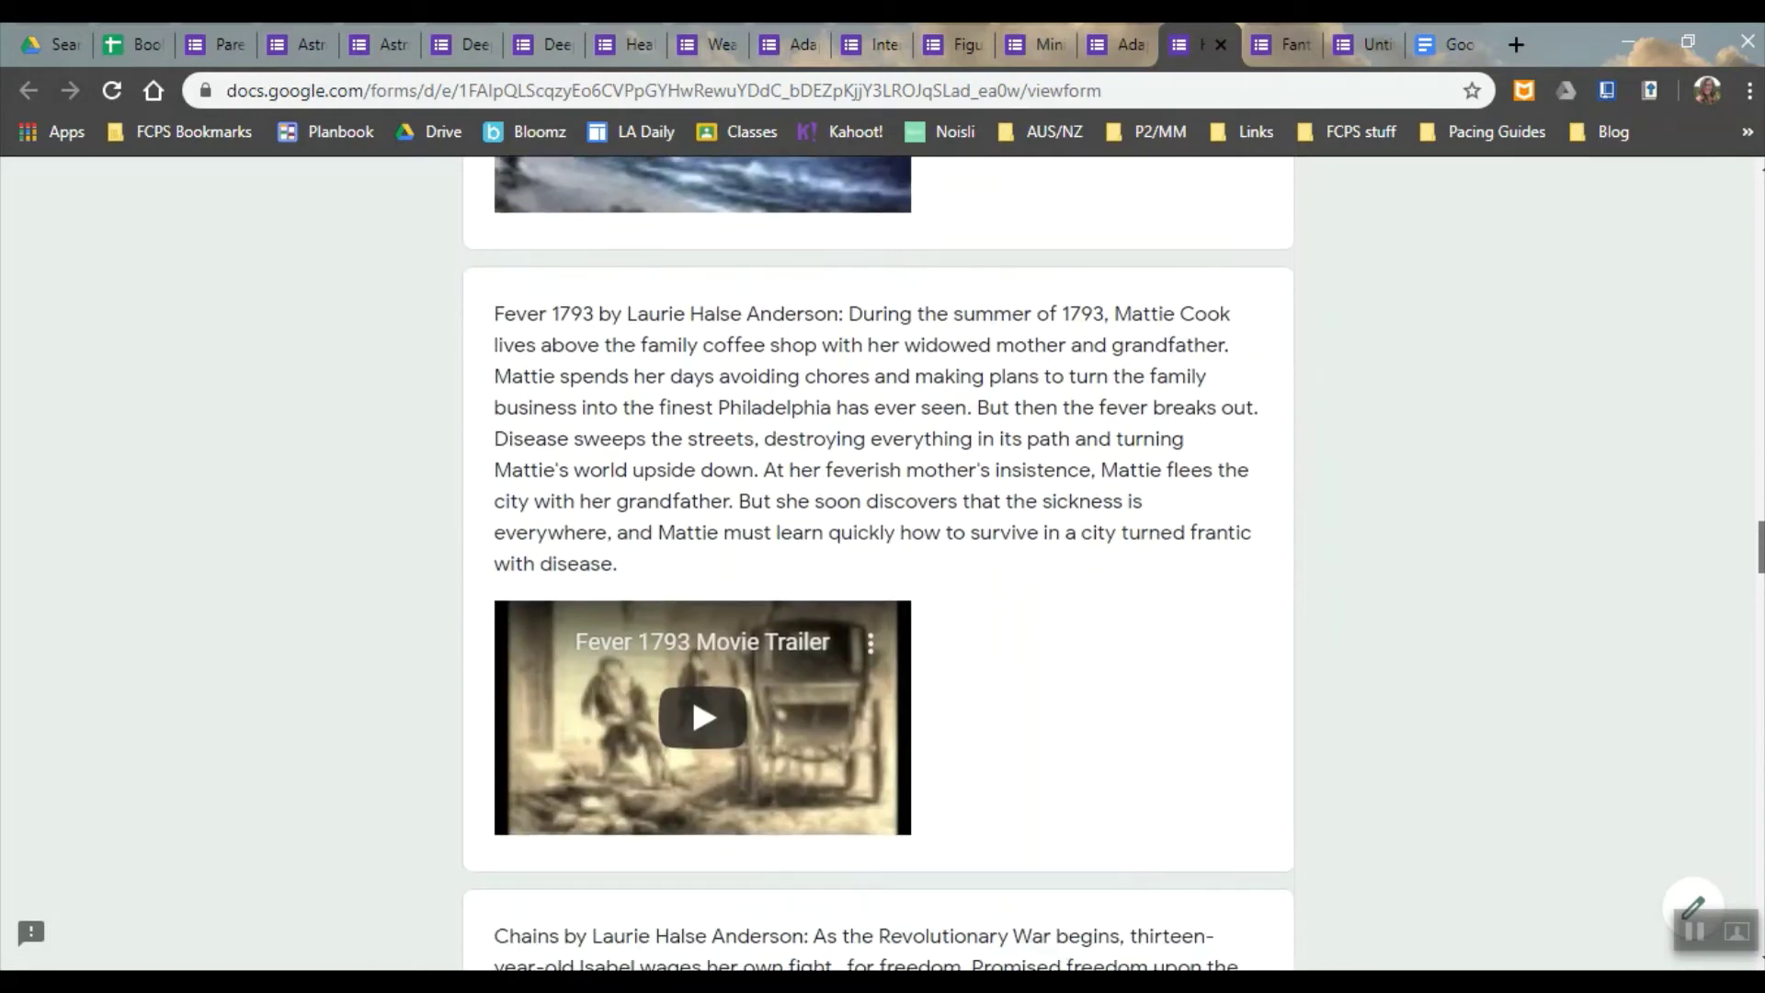
scroll(878, 552, "down", 15)
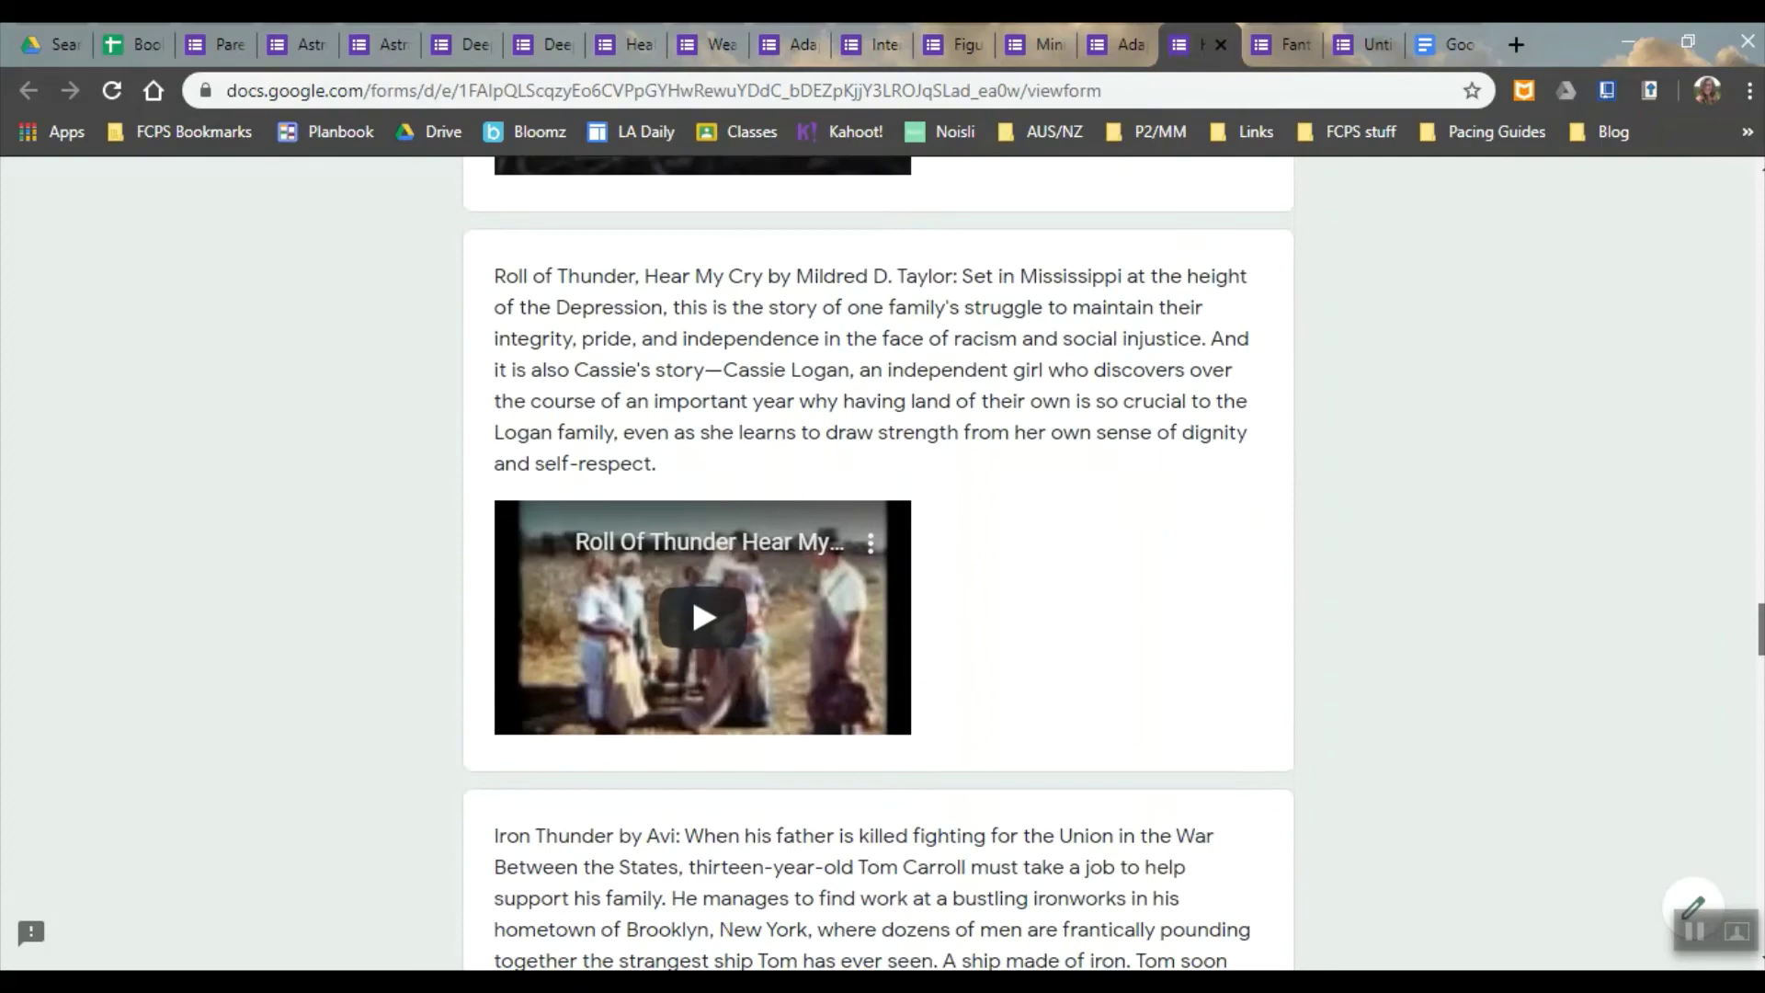
scroll(878, 551, "down", 15)
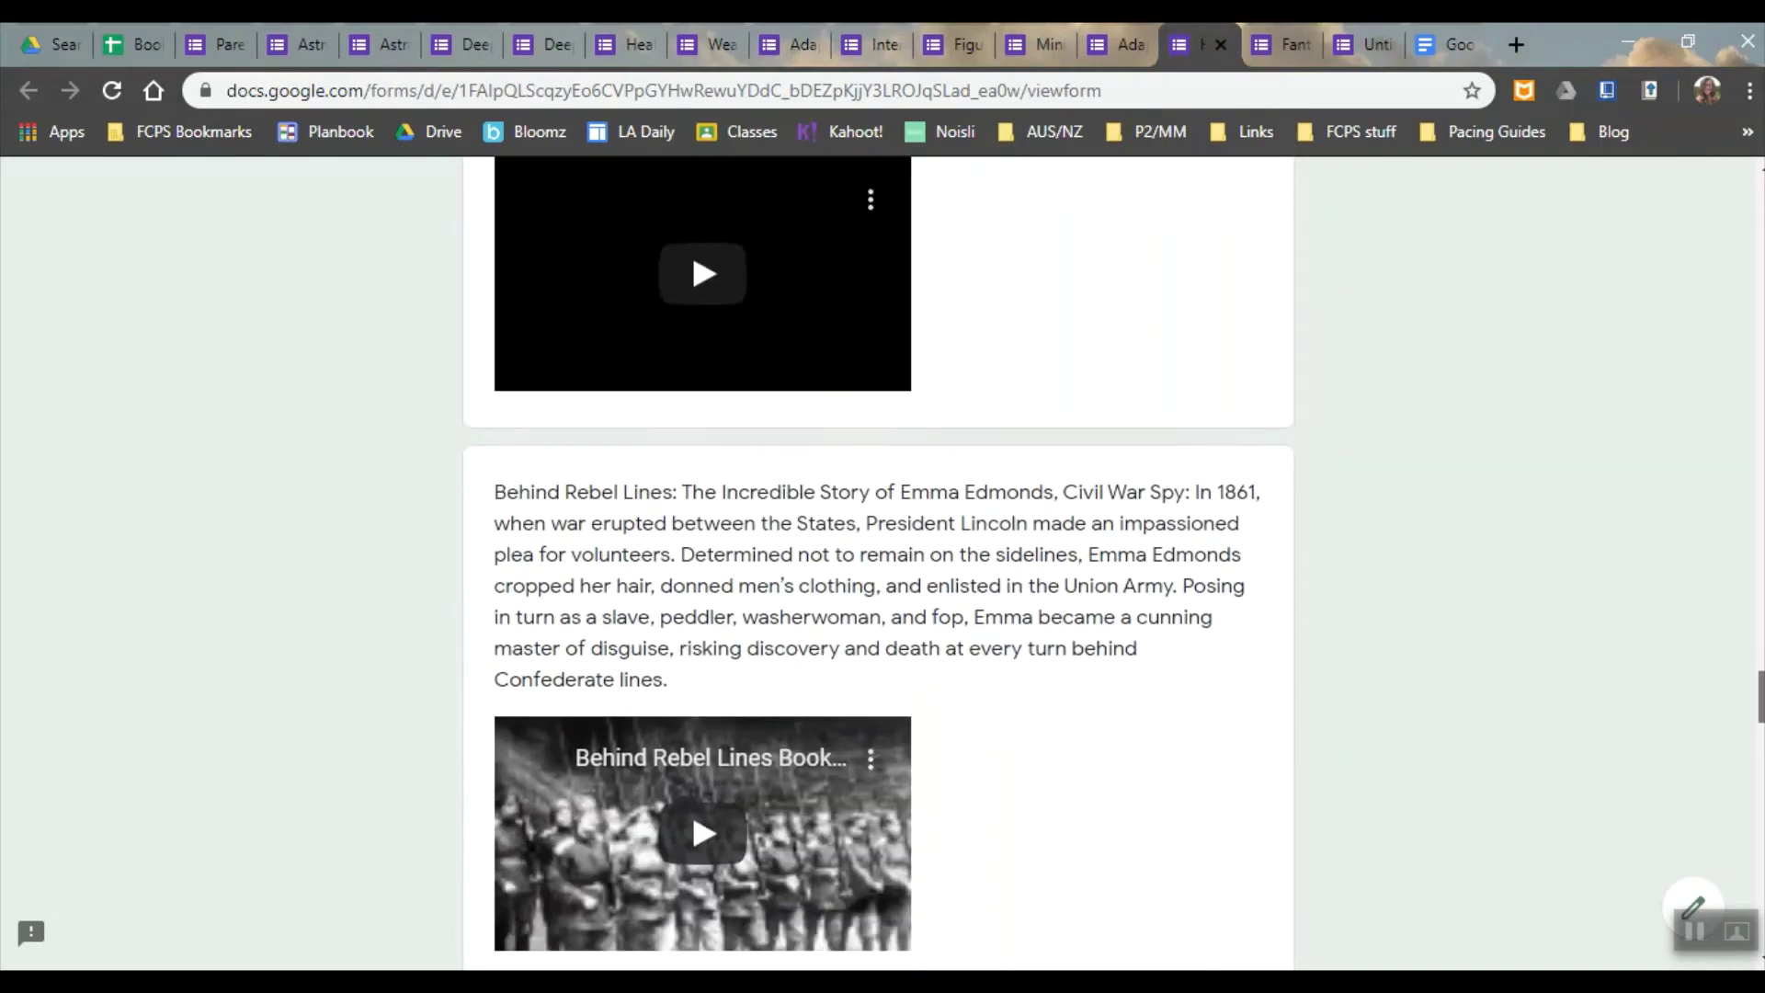
scroll(878, 552, "down", 4)
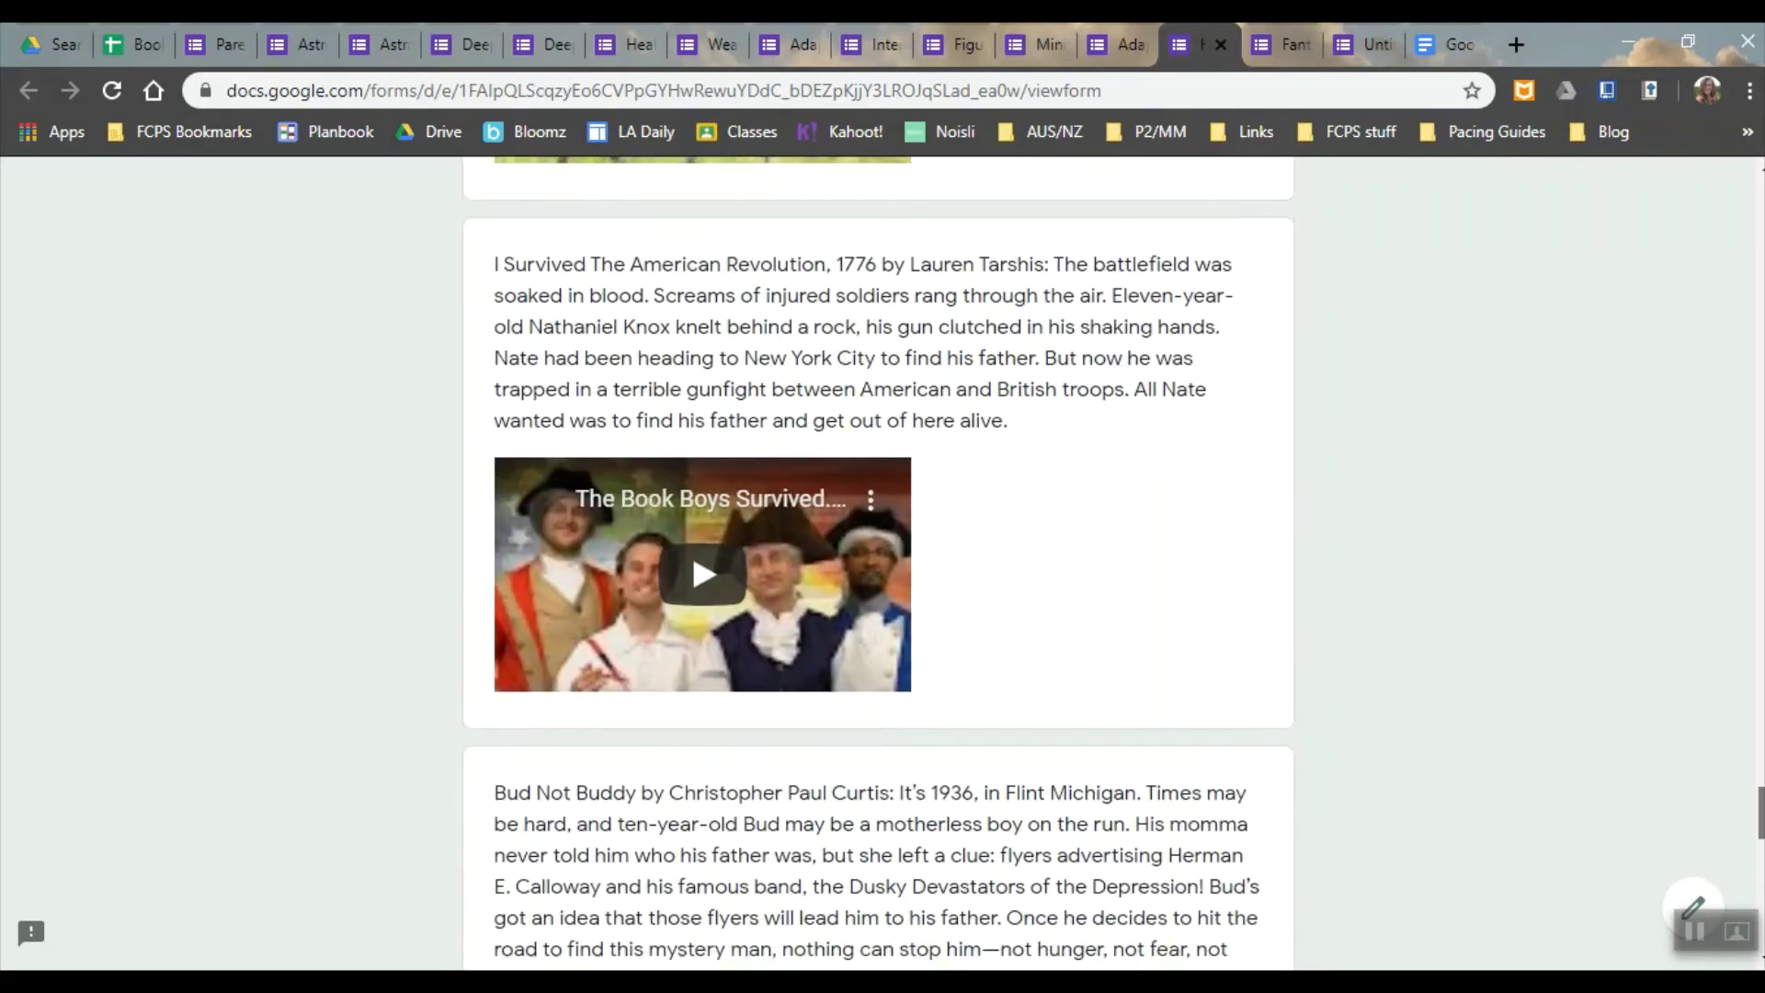
scroll(878, 552, "down", 7)
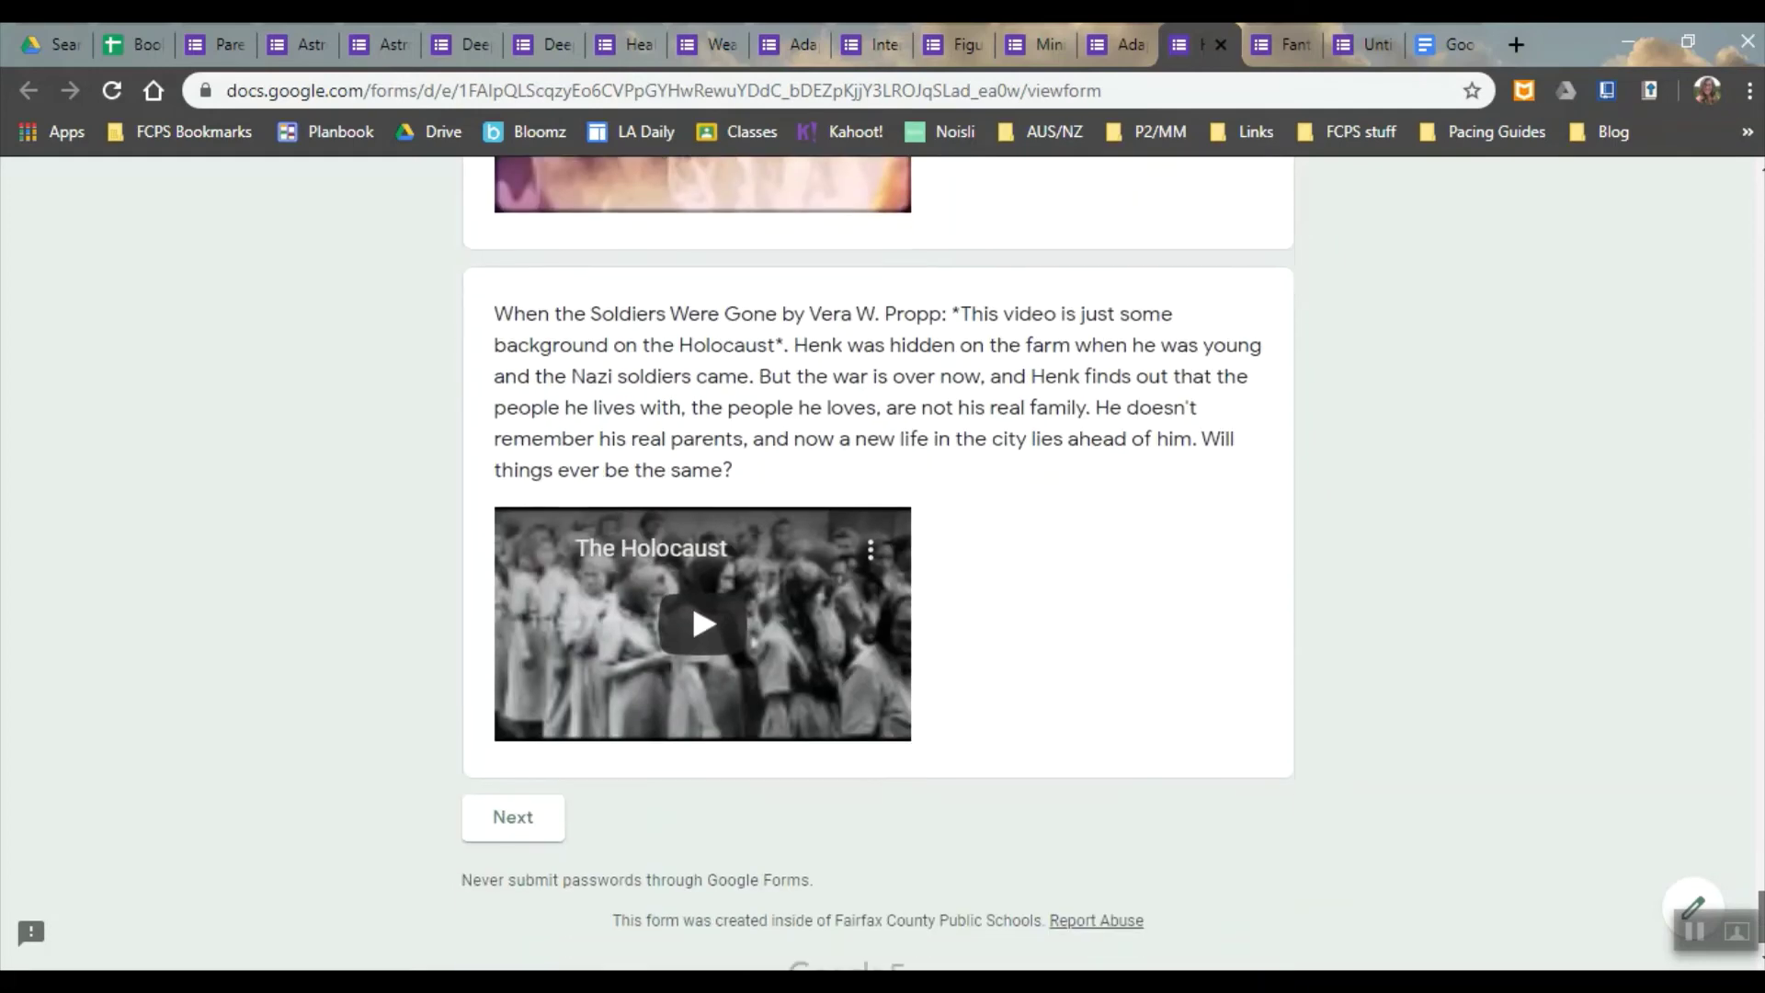
left_click_drag(1759, 914, 1747, 204)
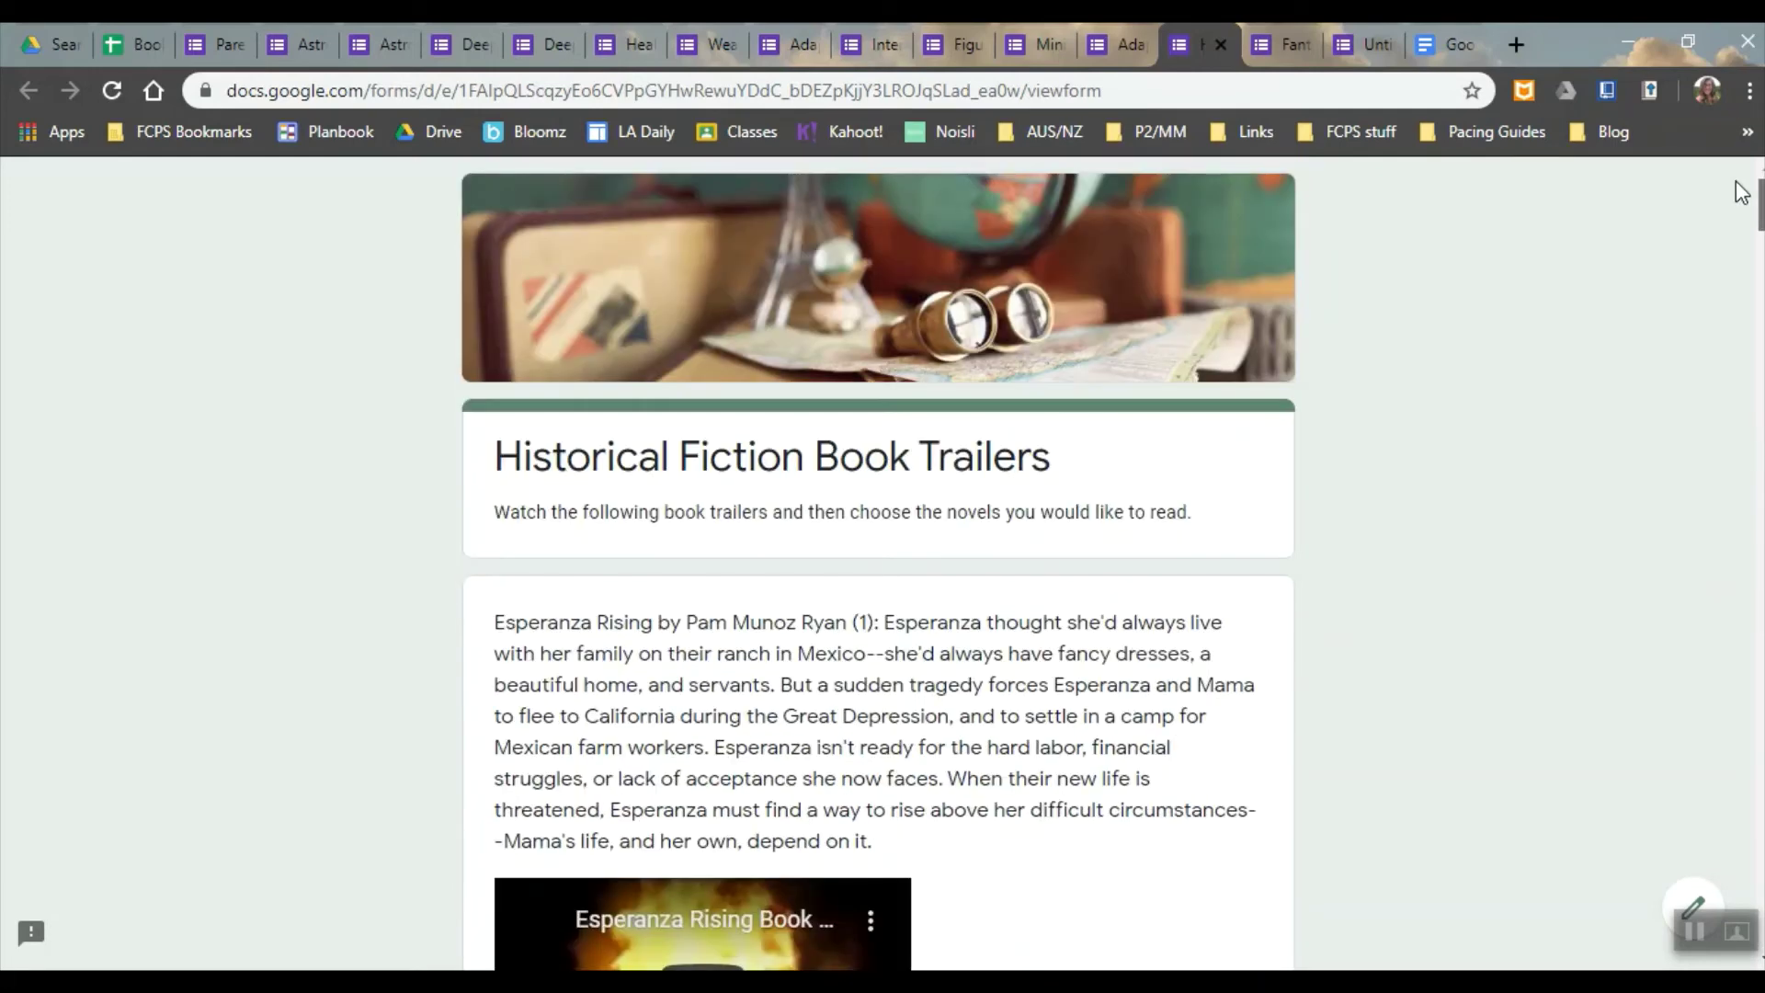
Scroll through the Fantasy/Sci-Fi Titles Book Hooks form, then return to Weather Quiz 1 2019_20's 24/32-median summary.
left_click(1291, 51)
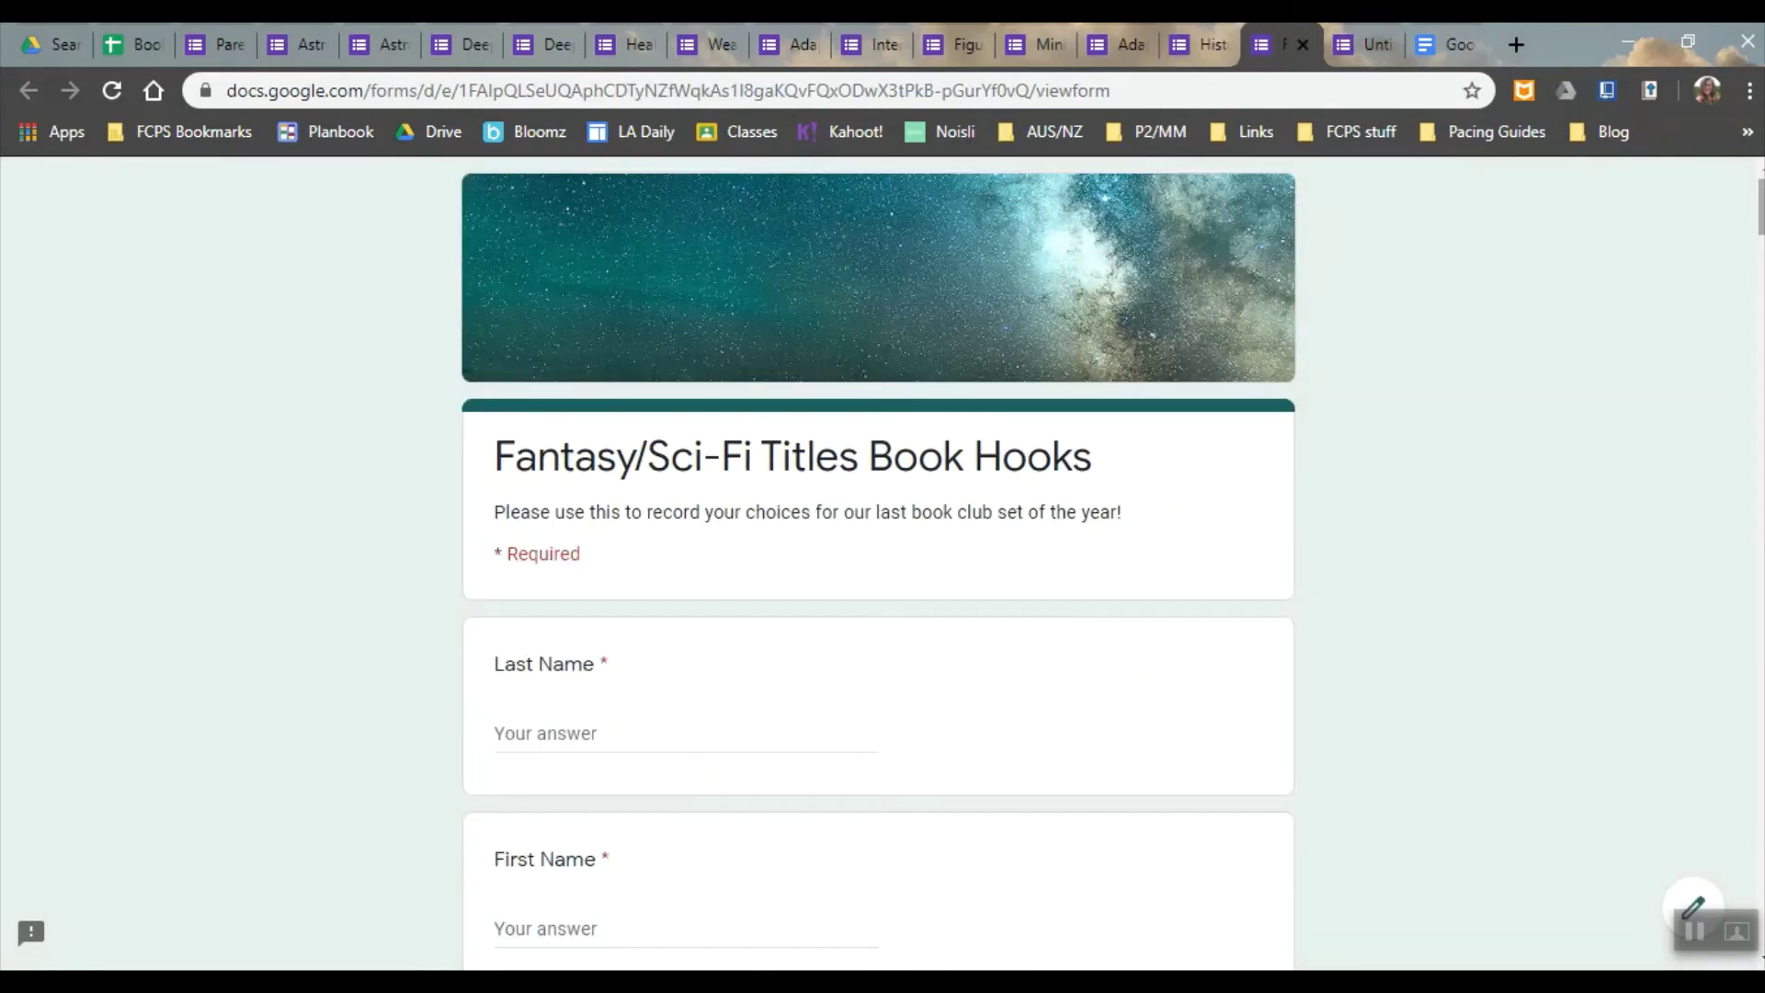
scroll(878, 551, "down", 8)
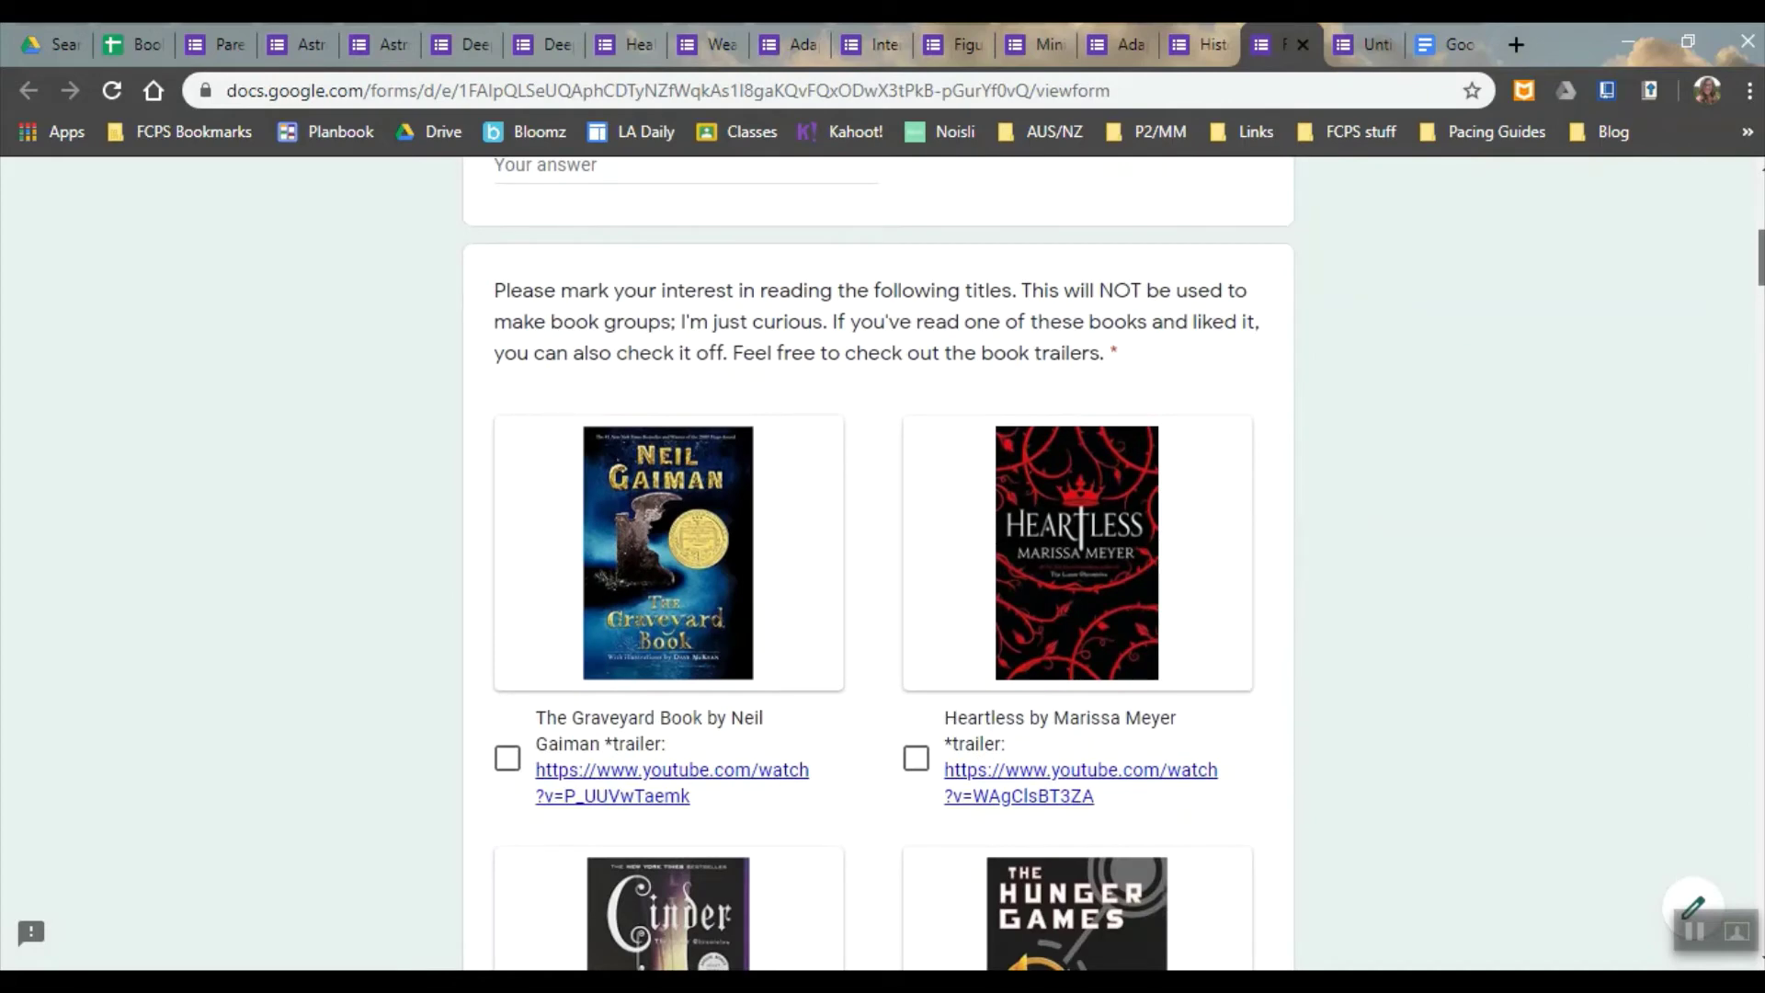
scroll(878, 551, "down", 7)
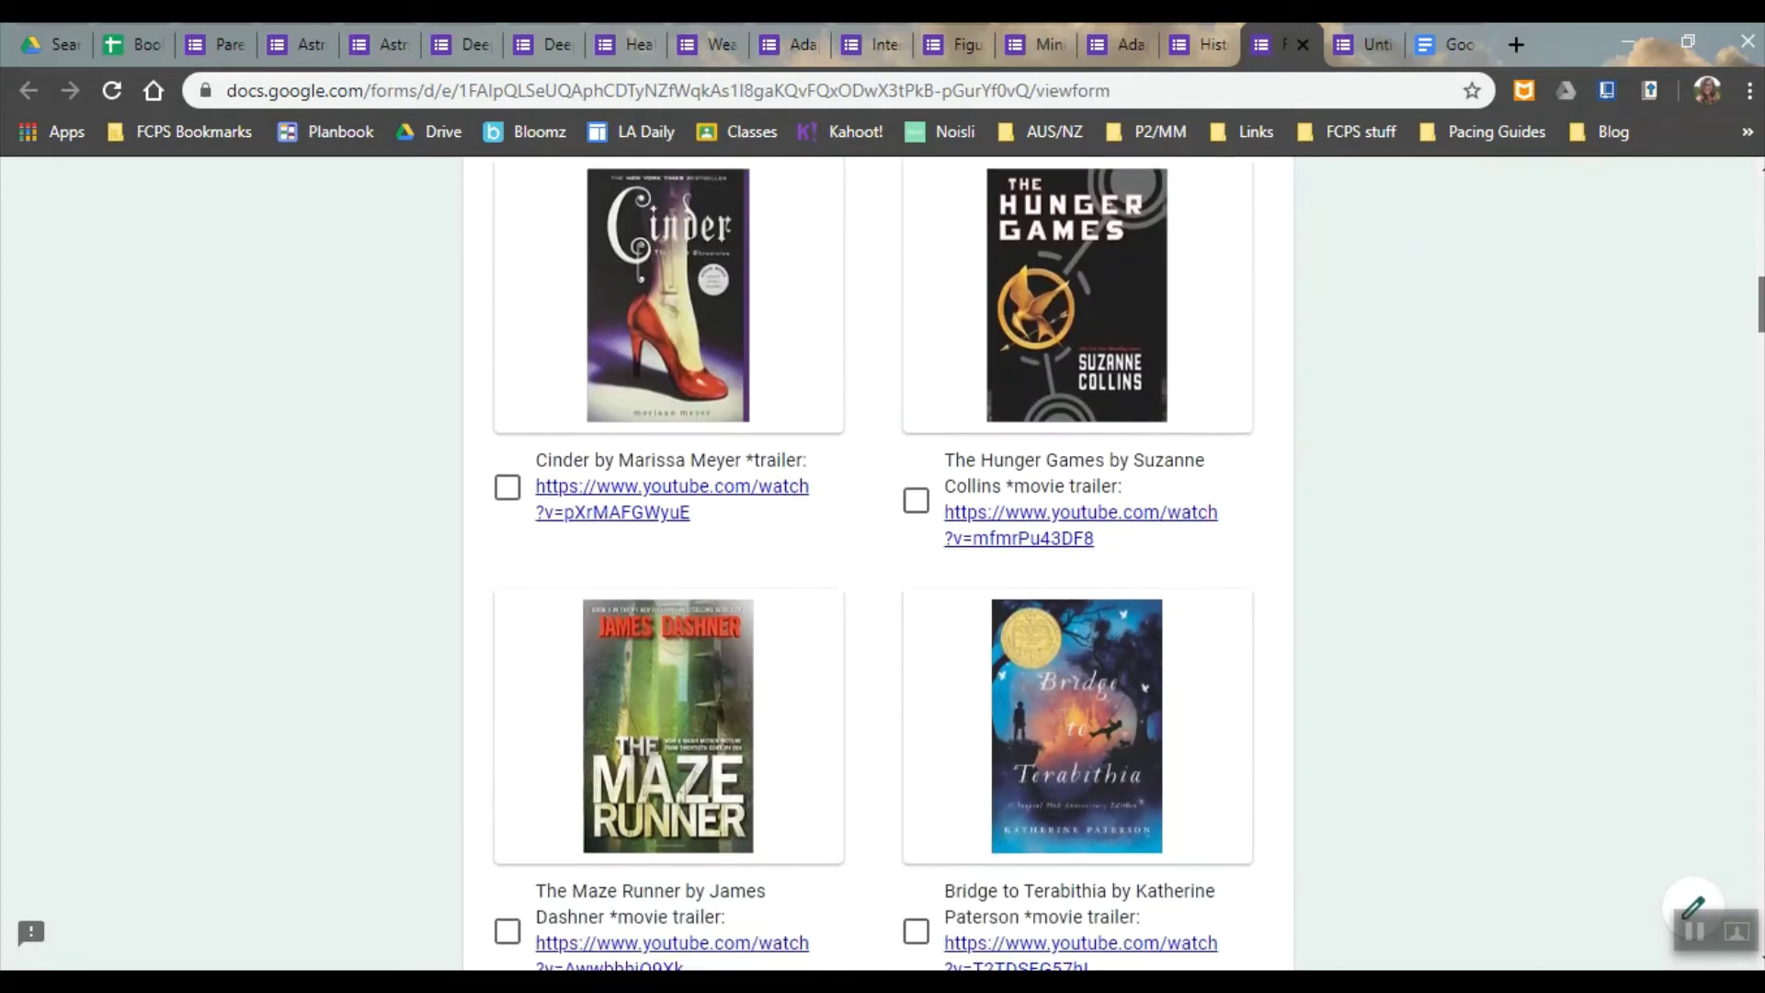
scroll(878, 551, "down", 9)
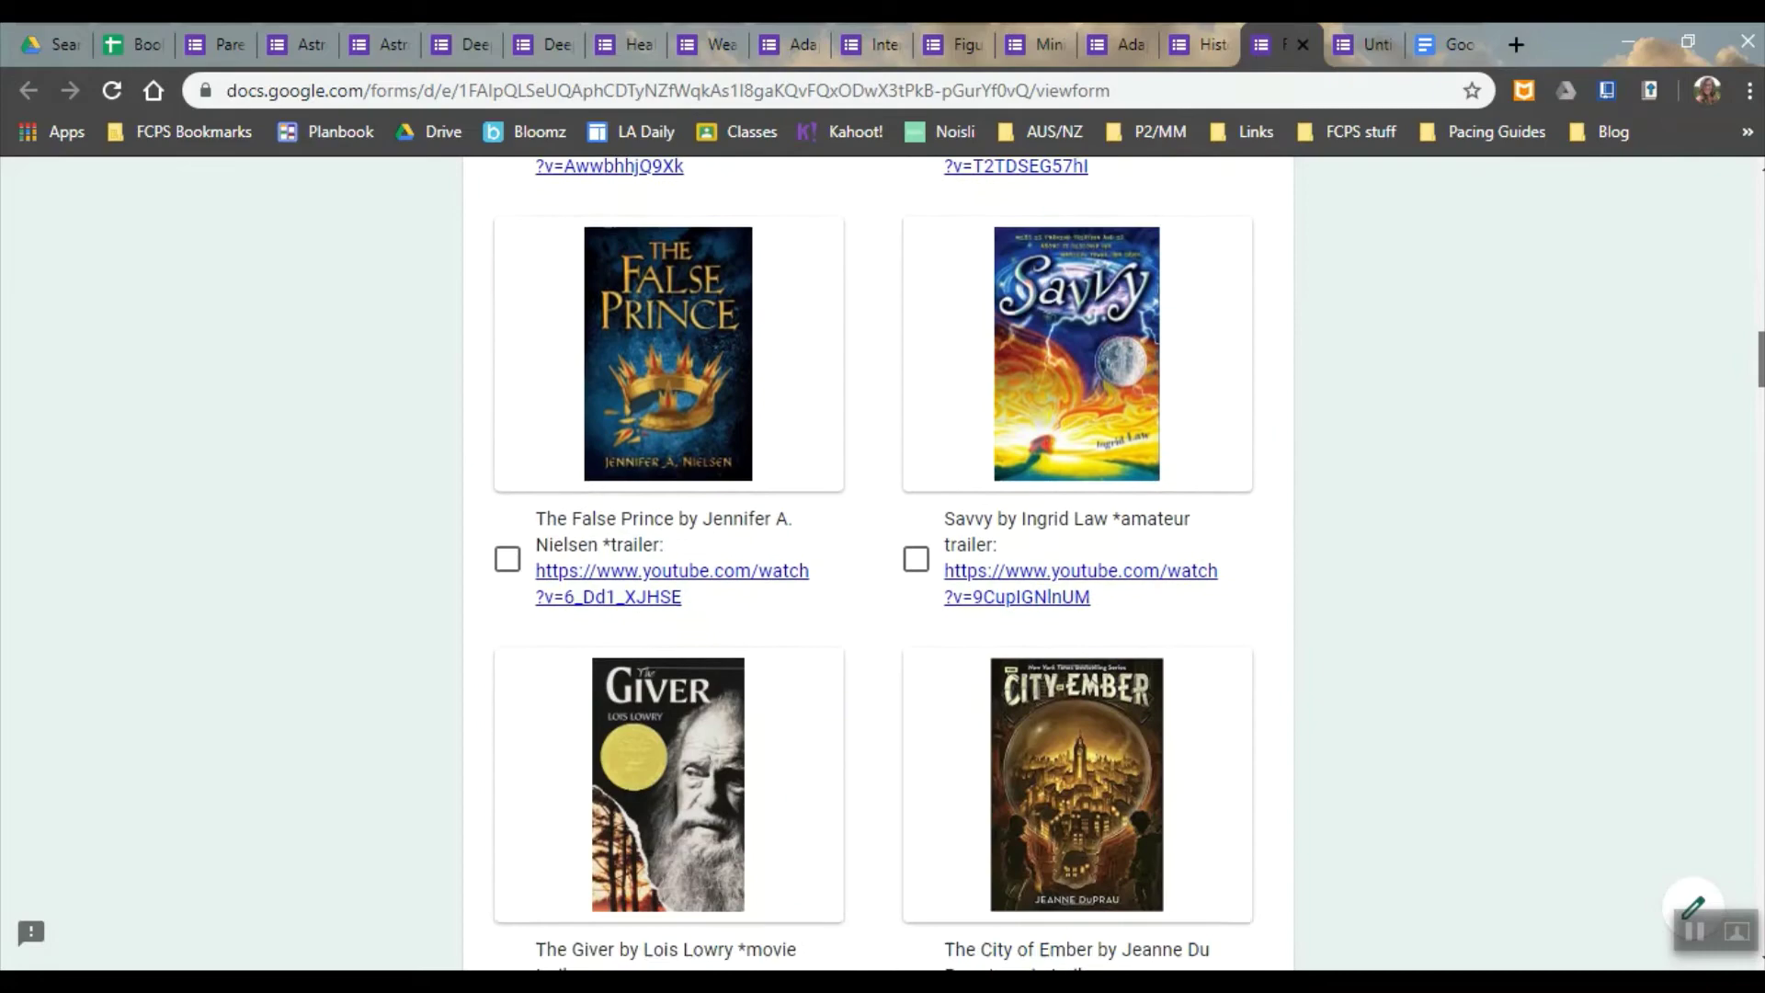
scroll(878, 552, "down", 8)
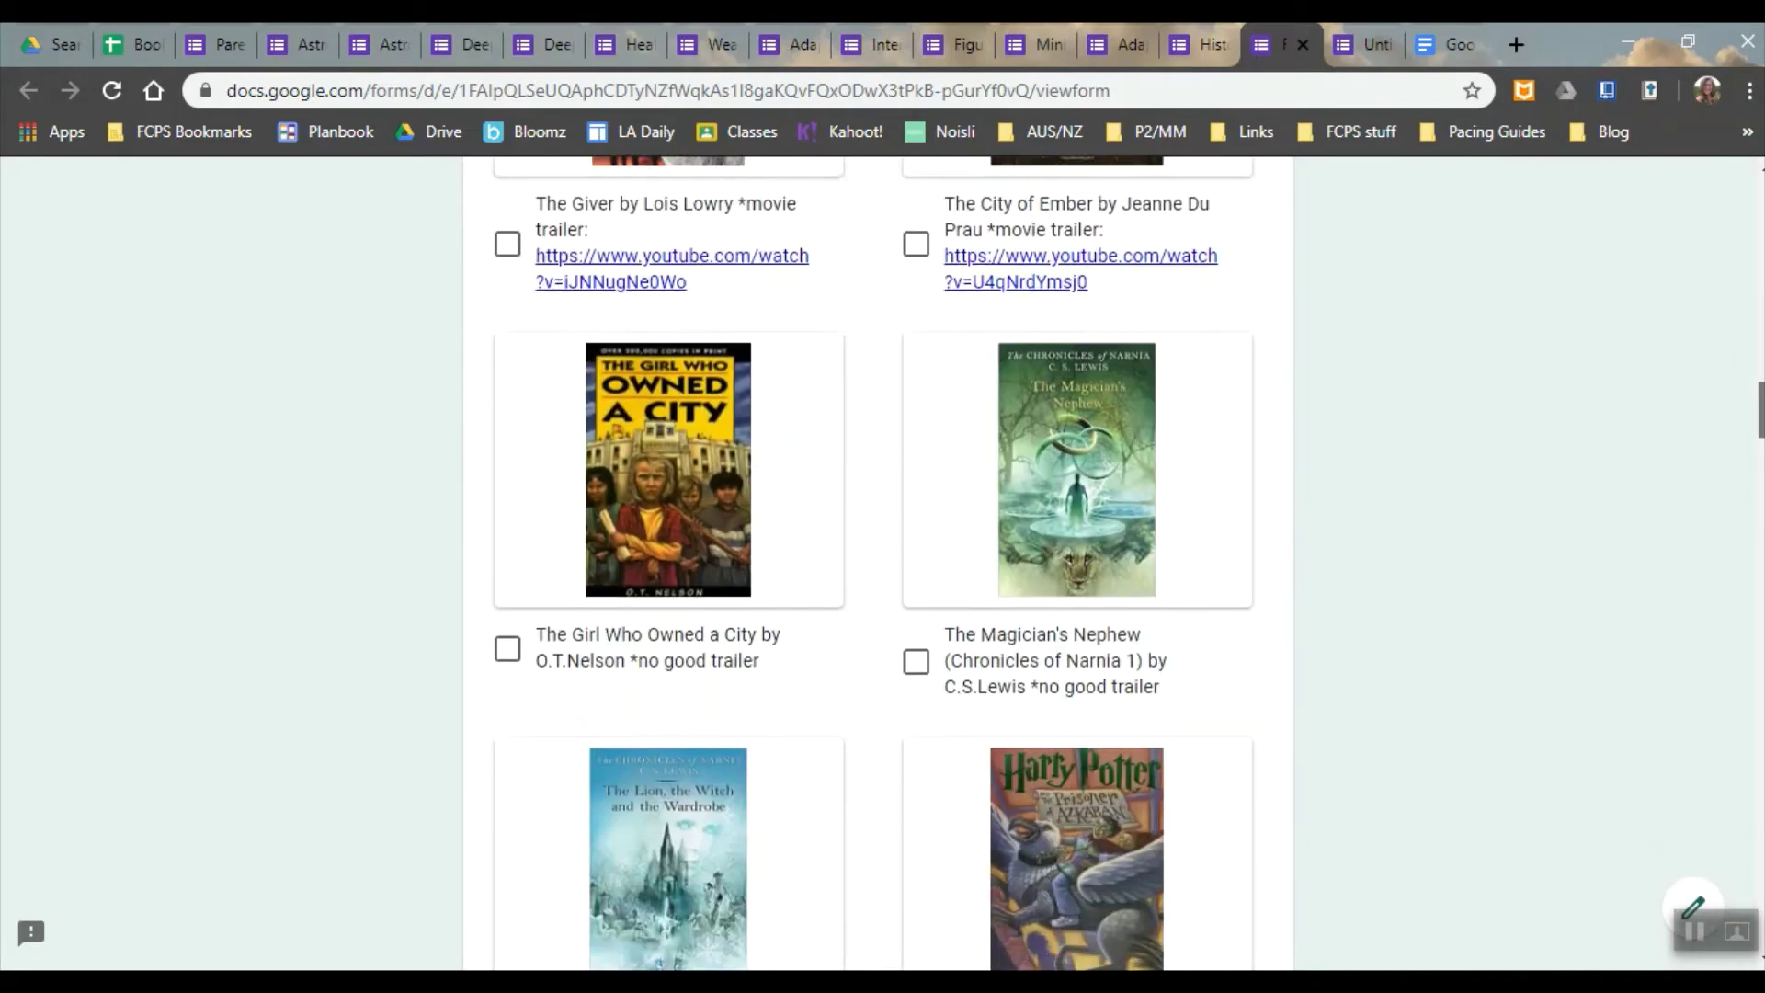
scroll(878, 551, "down", 11)
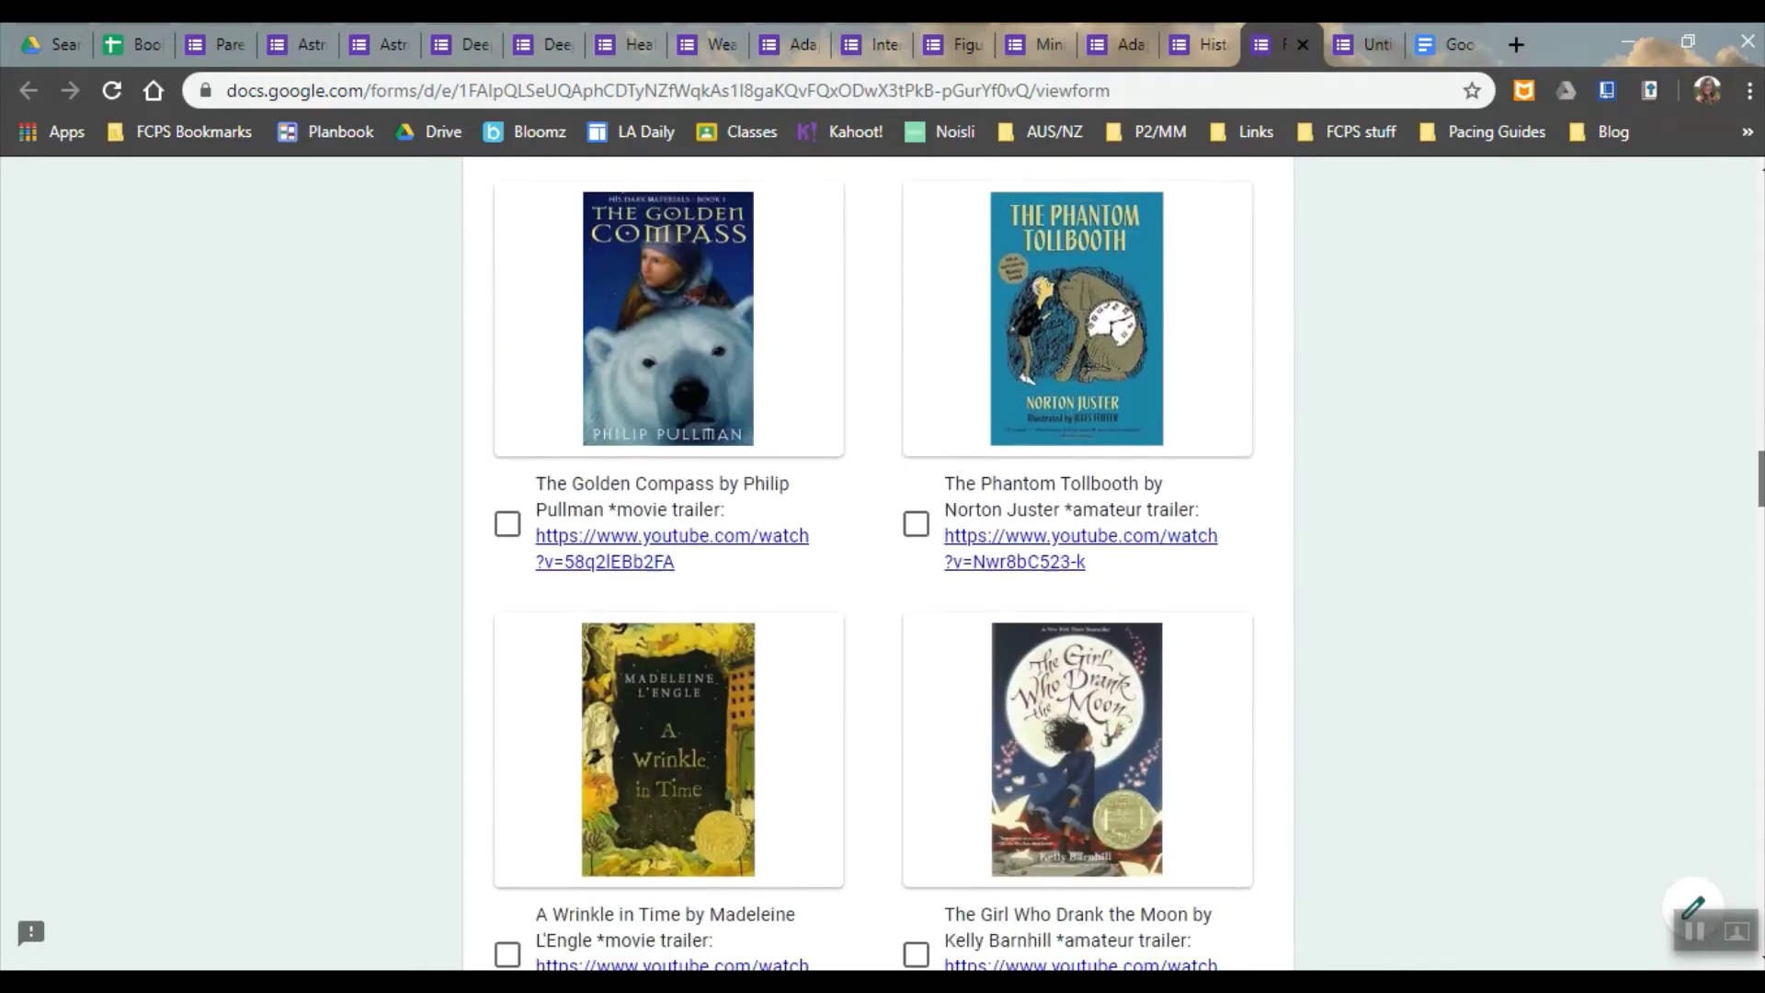
scroll(1757, 478, "down", 14)
left_click_drag(1758, 570, 1758, 202)
left_click(717, 45)
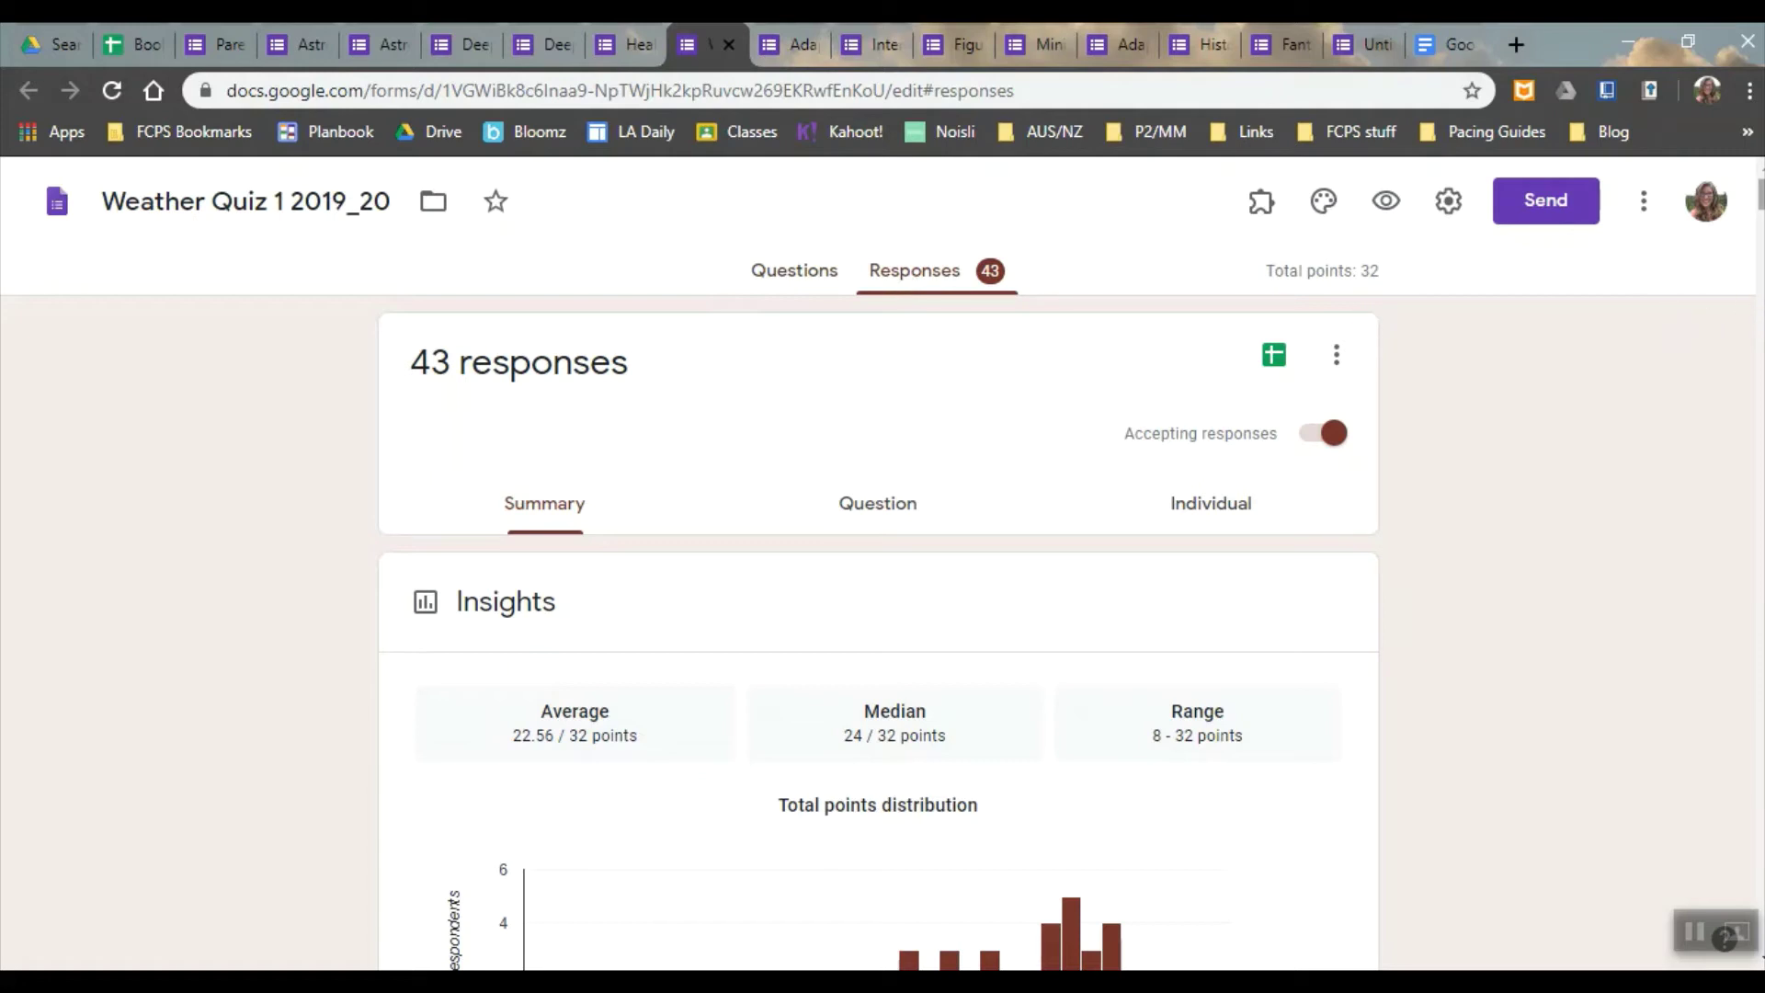
Scroll past Insights and Frequently missed questions to the sea-level chart showing 37 of 43 correct.
scroll(883, 573, "down", 5)
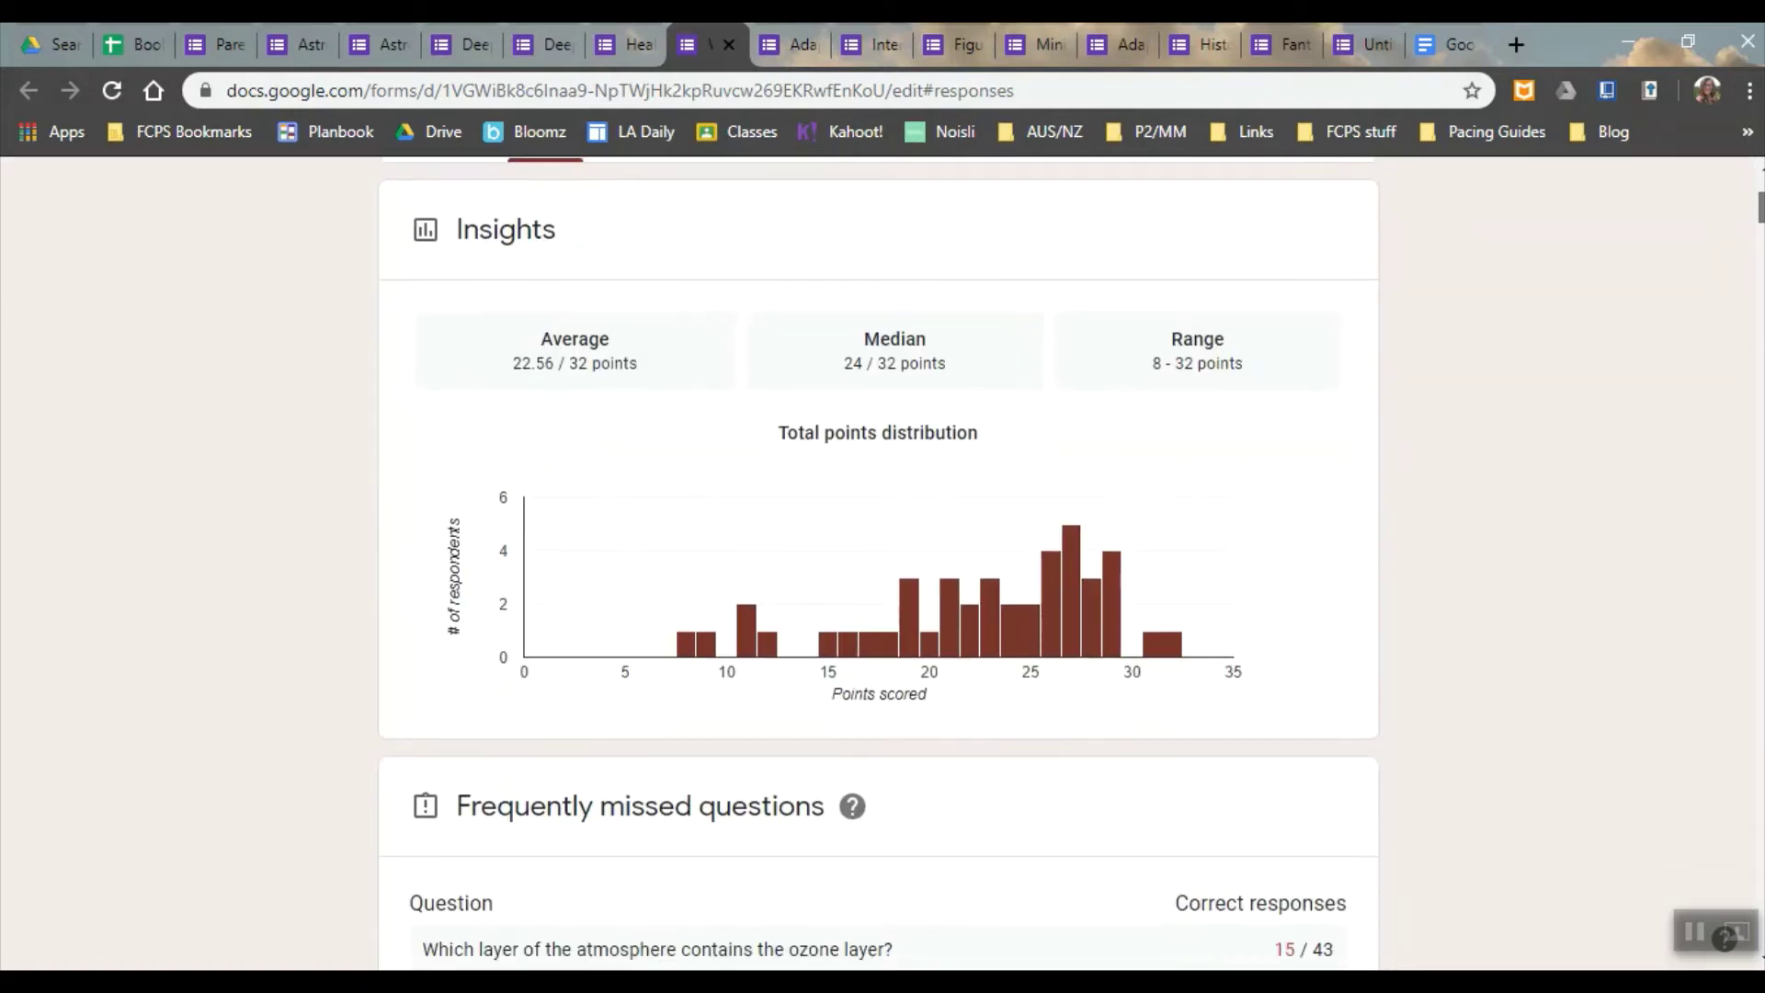
scroll(878, 560, "down", 5)
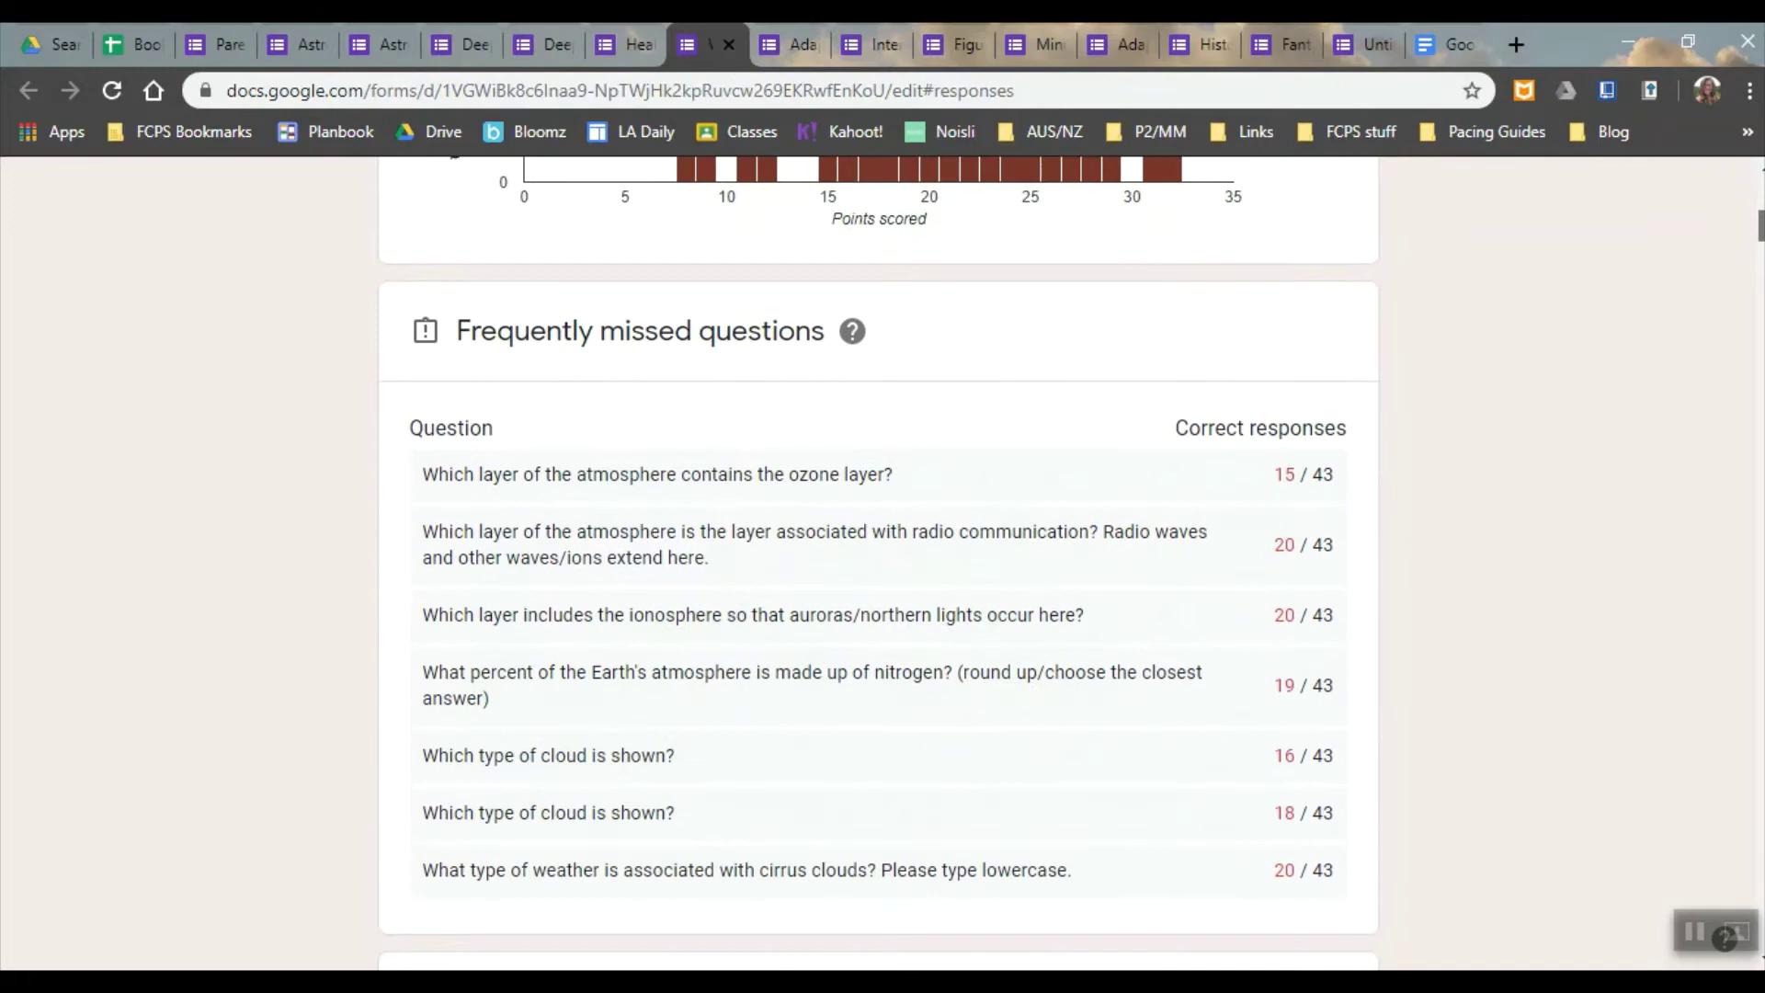
scroll(878, 561, "down", 10)
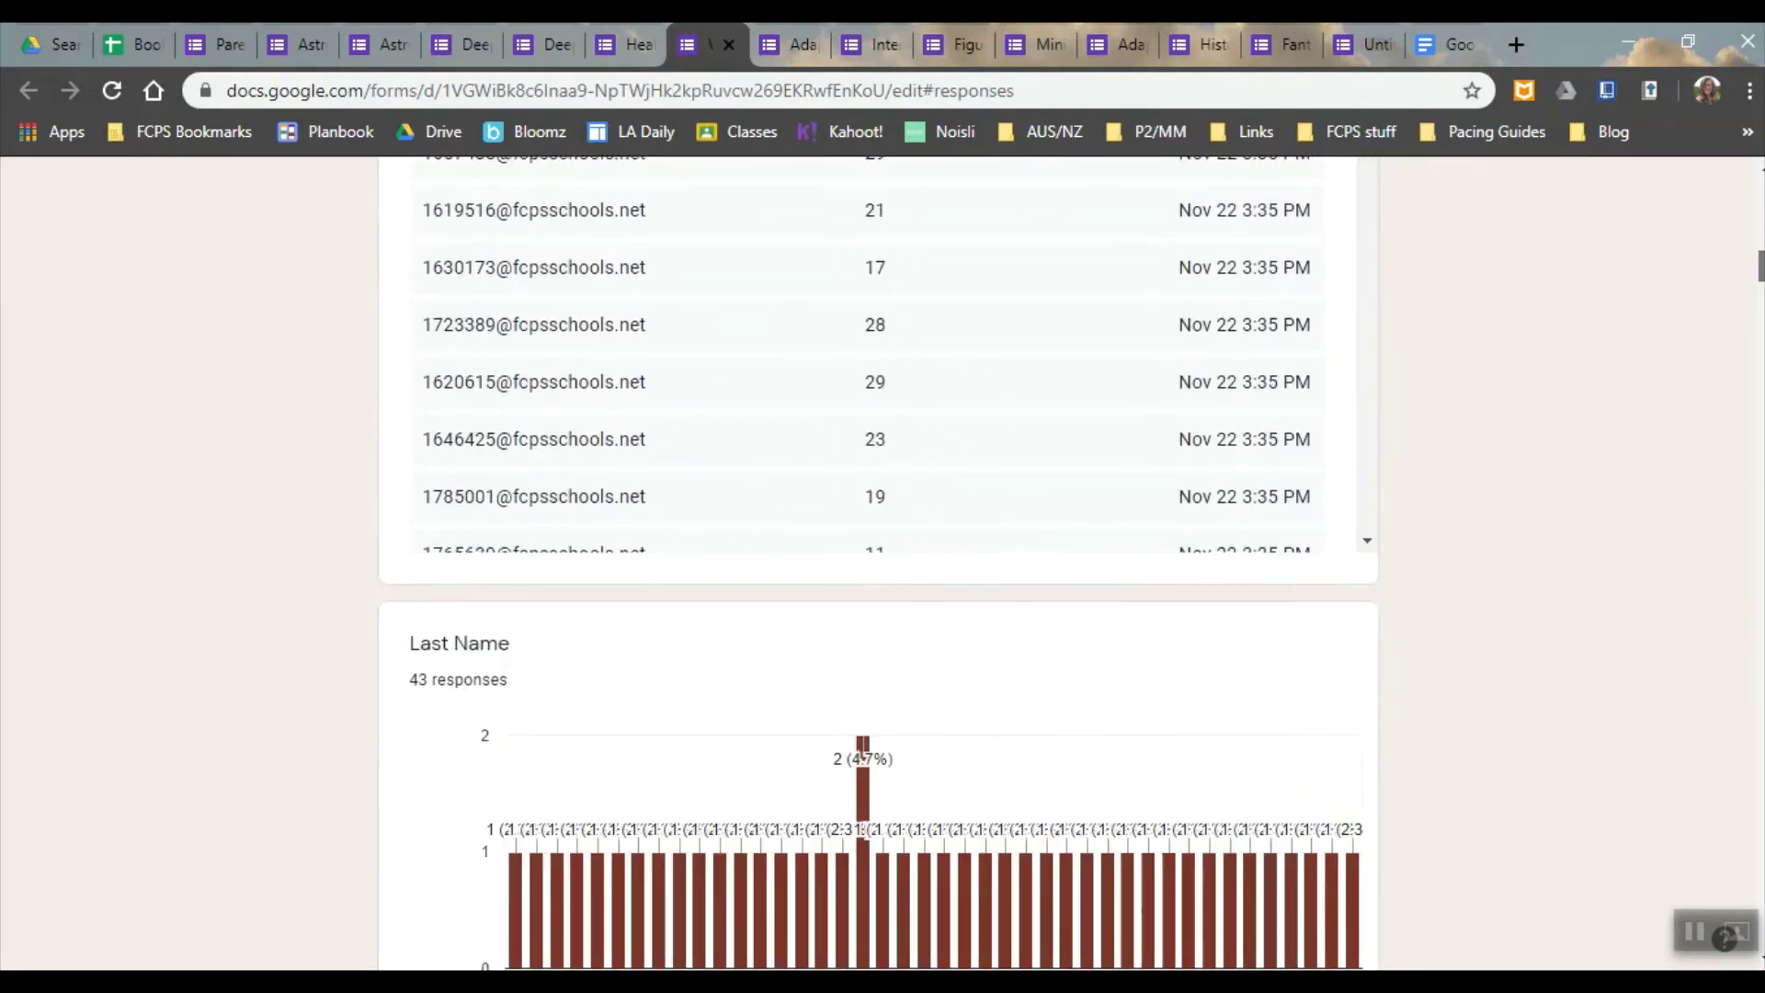
scroll(878, 560, "down", 10)
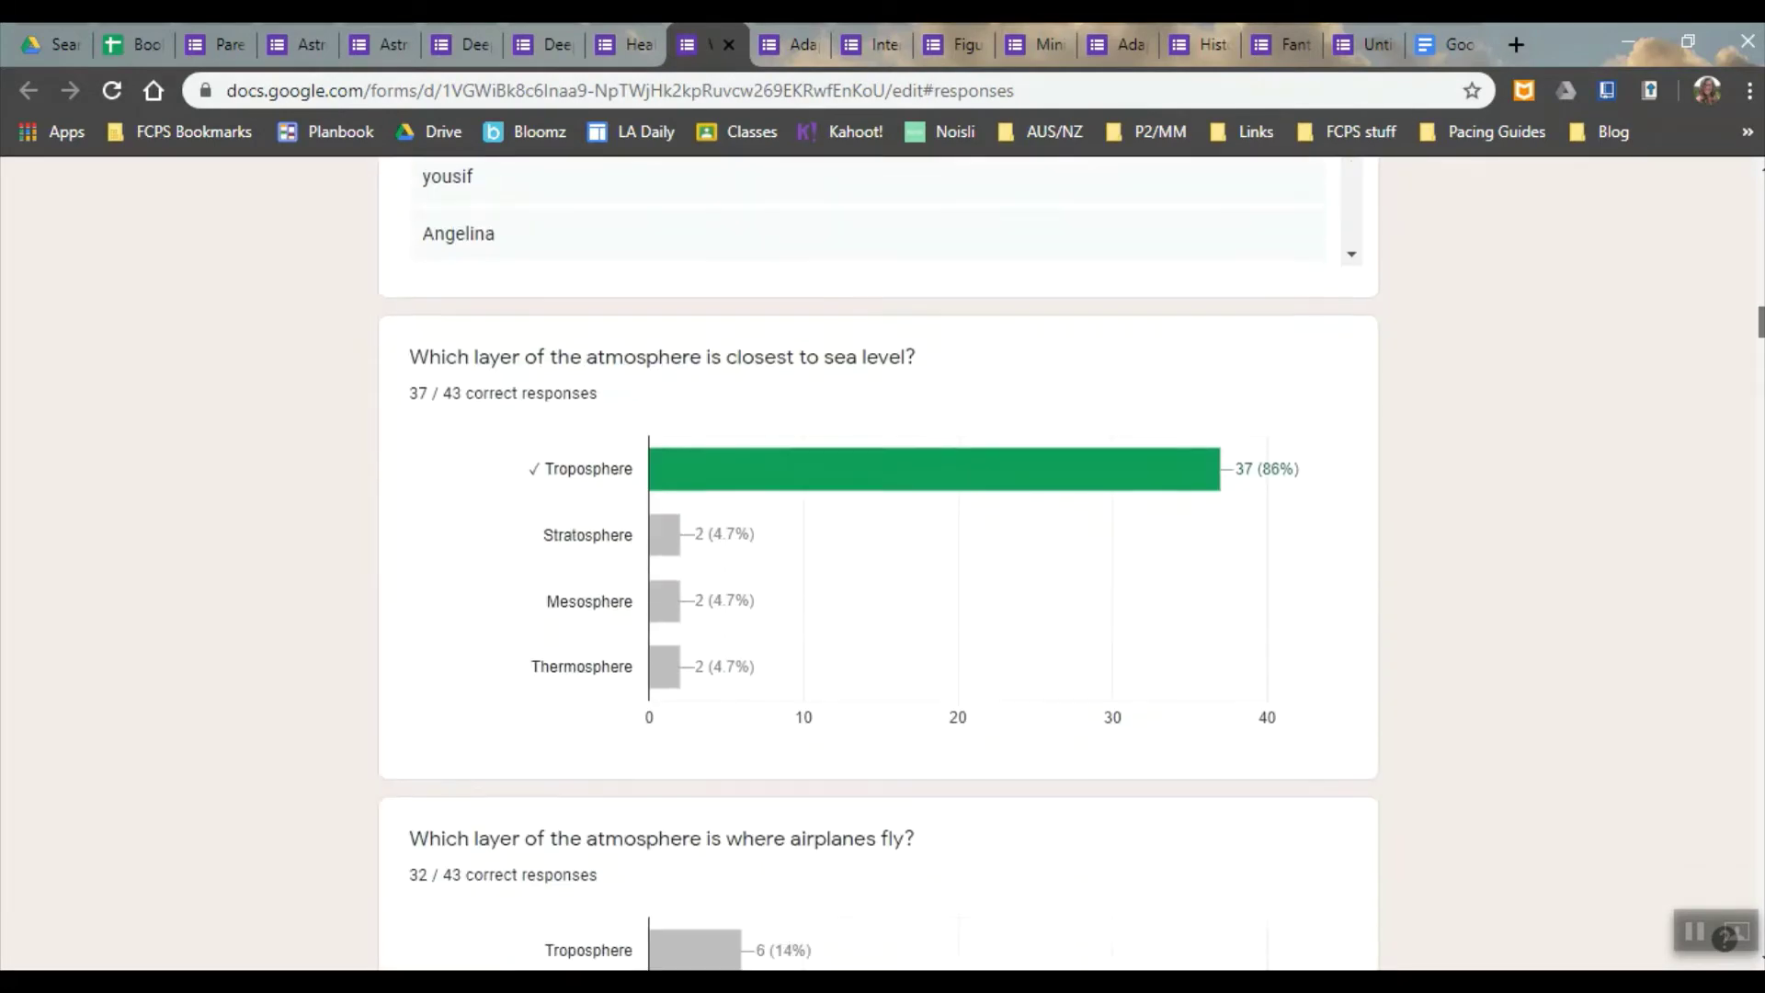
scroll(977, 270, "down", 1)
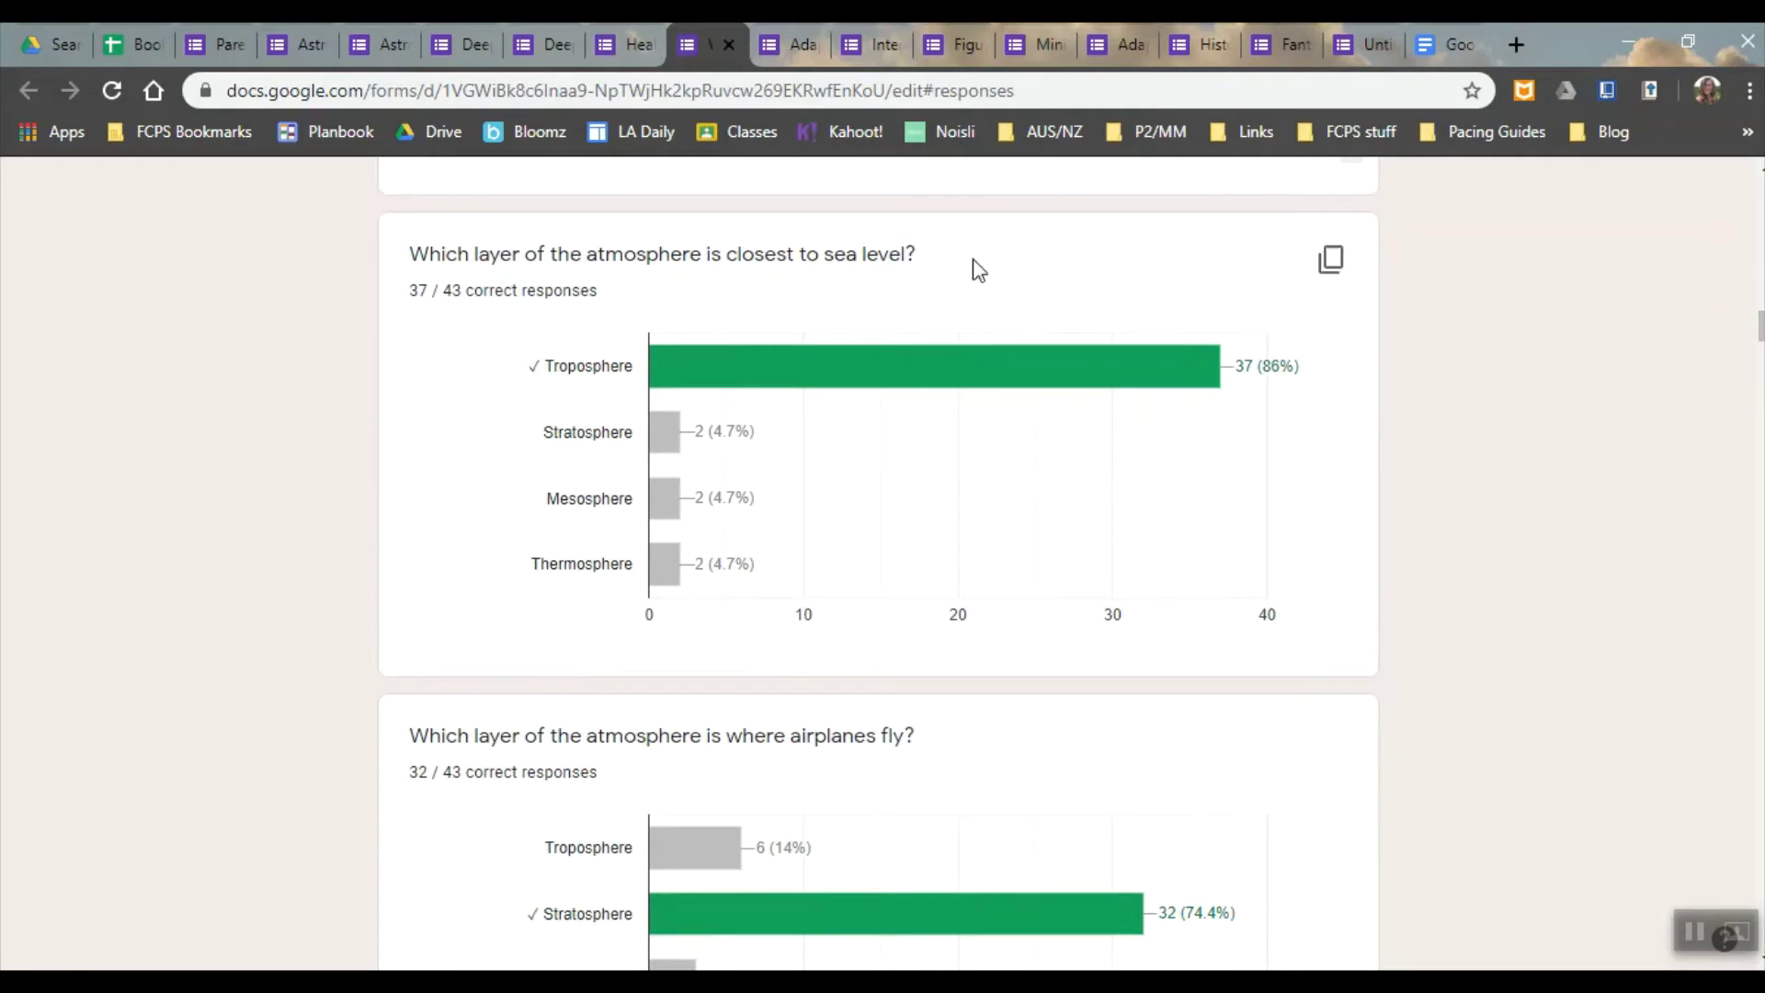
mouse_move(1205, 361)
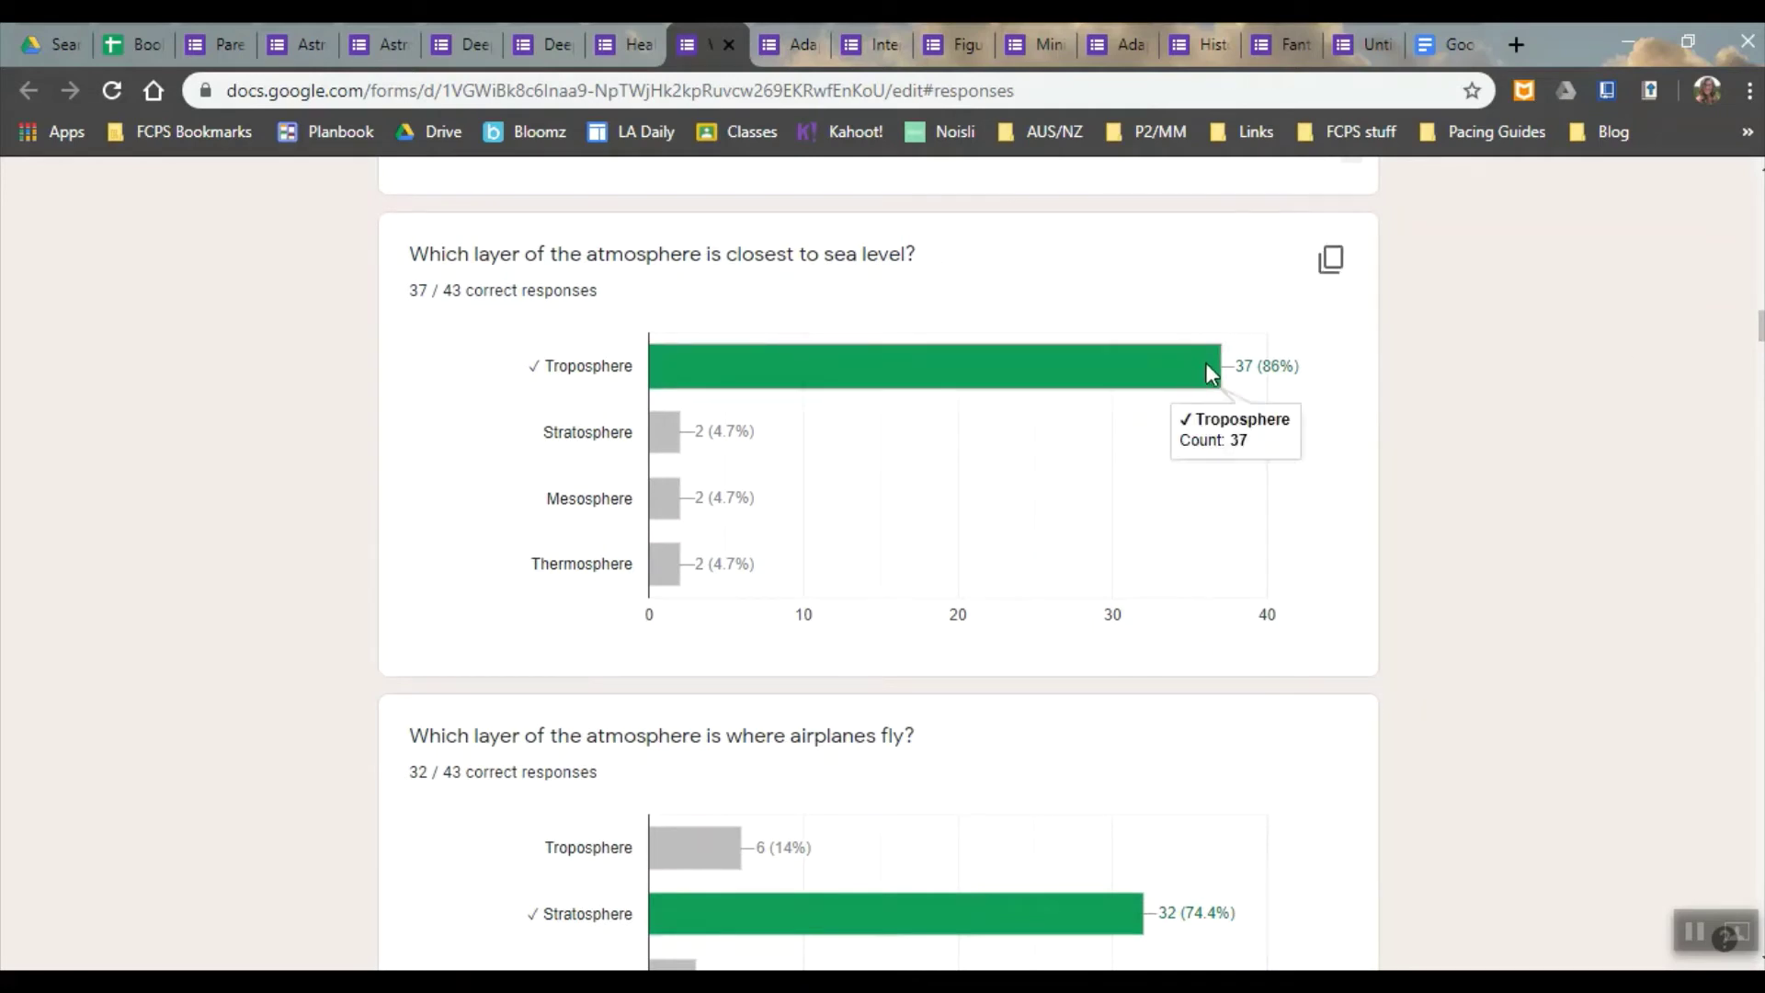
mouse_move(667, 432)
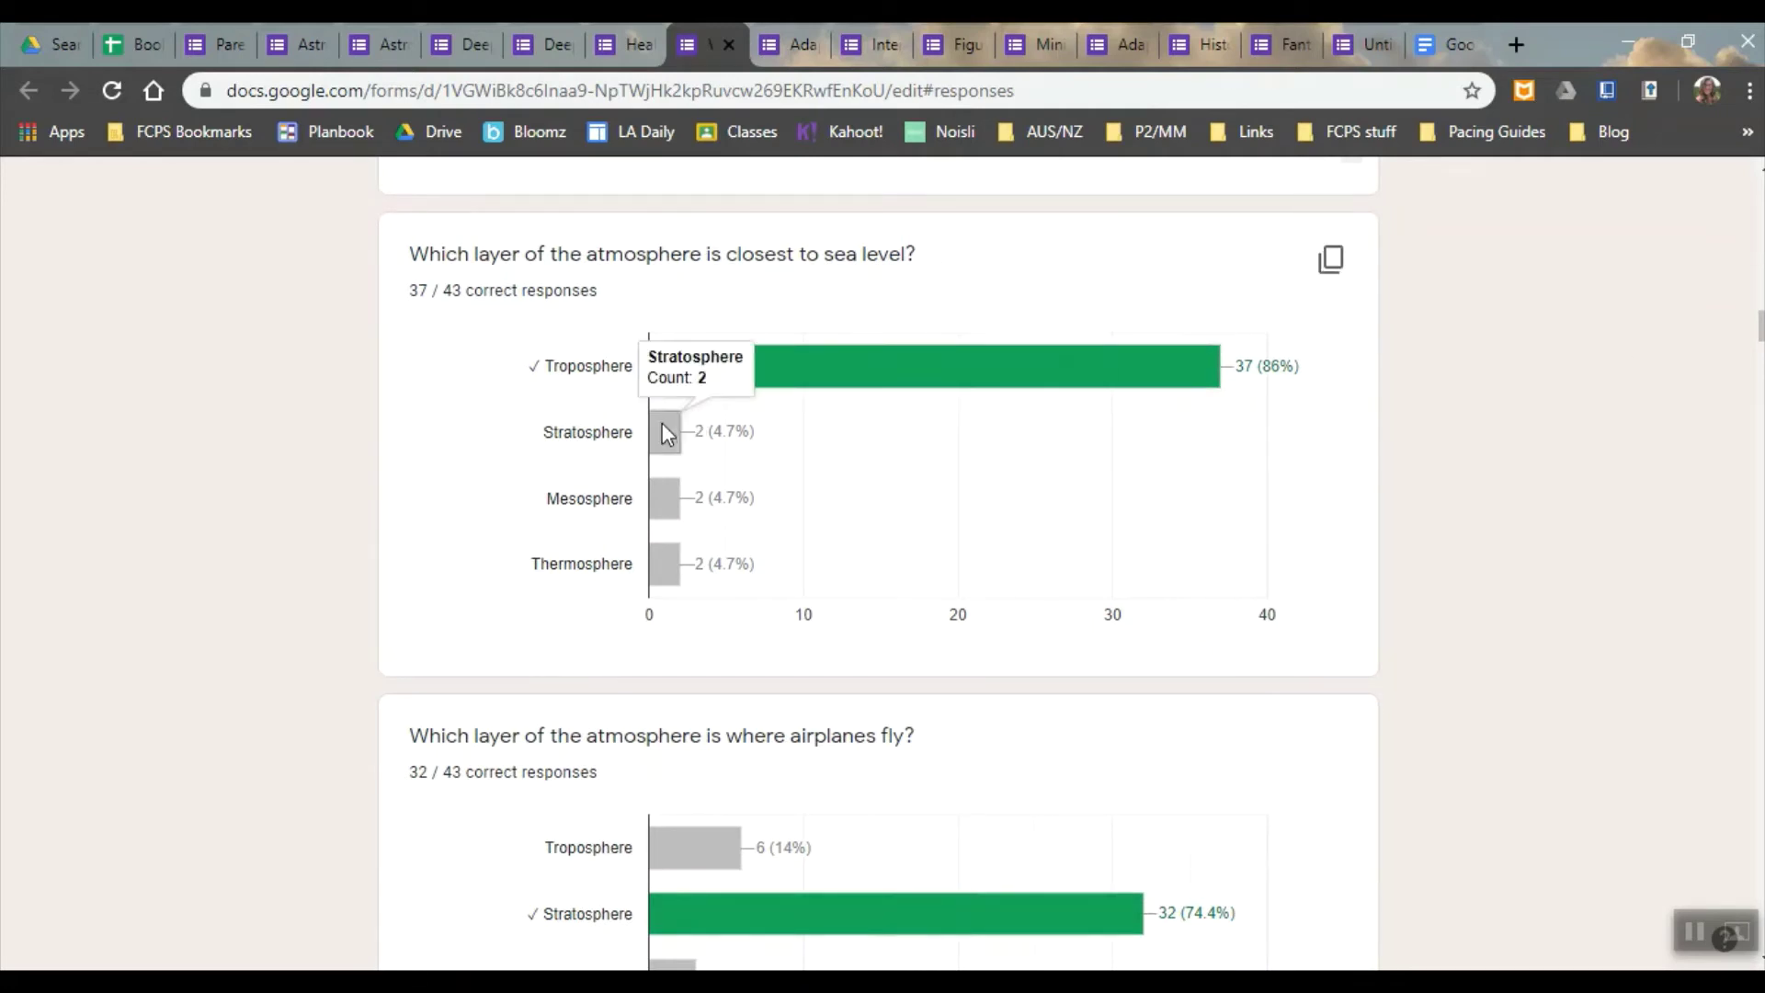
mouse_move(666, 583)
mouse_move(1052, 384)
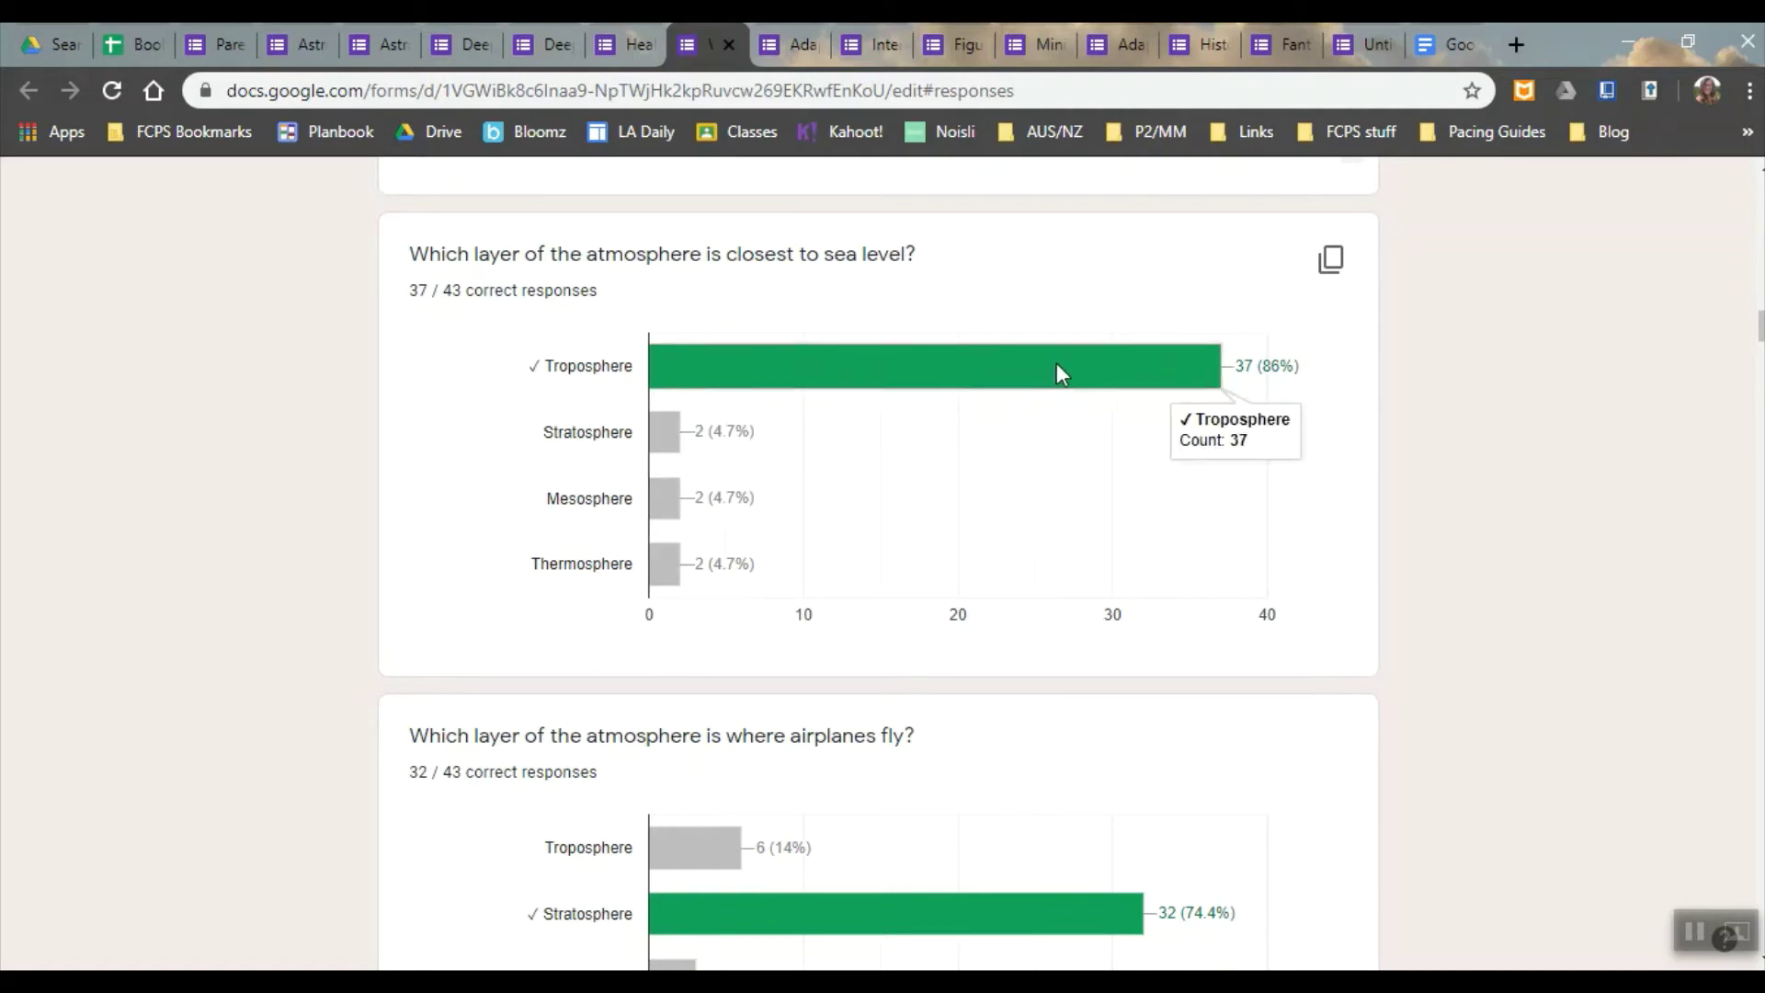
Scroll through the atmosphere, energy and cloud charts to the cloud-type question where 16 of 43 chose Nimbostratus.
scroll(878, 560, "down", 18)
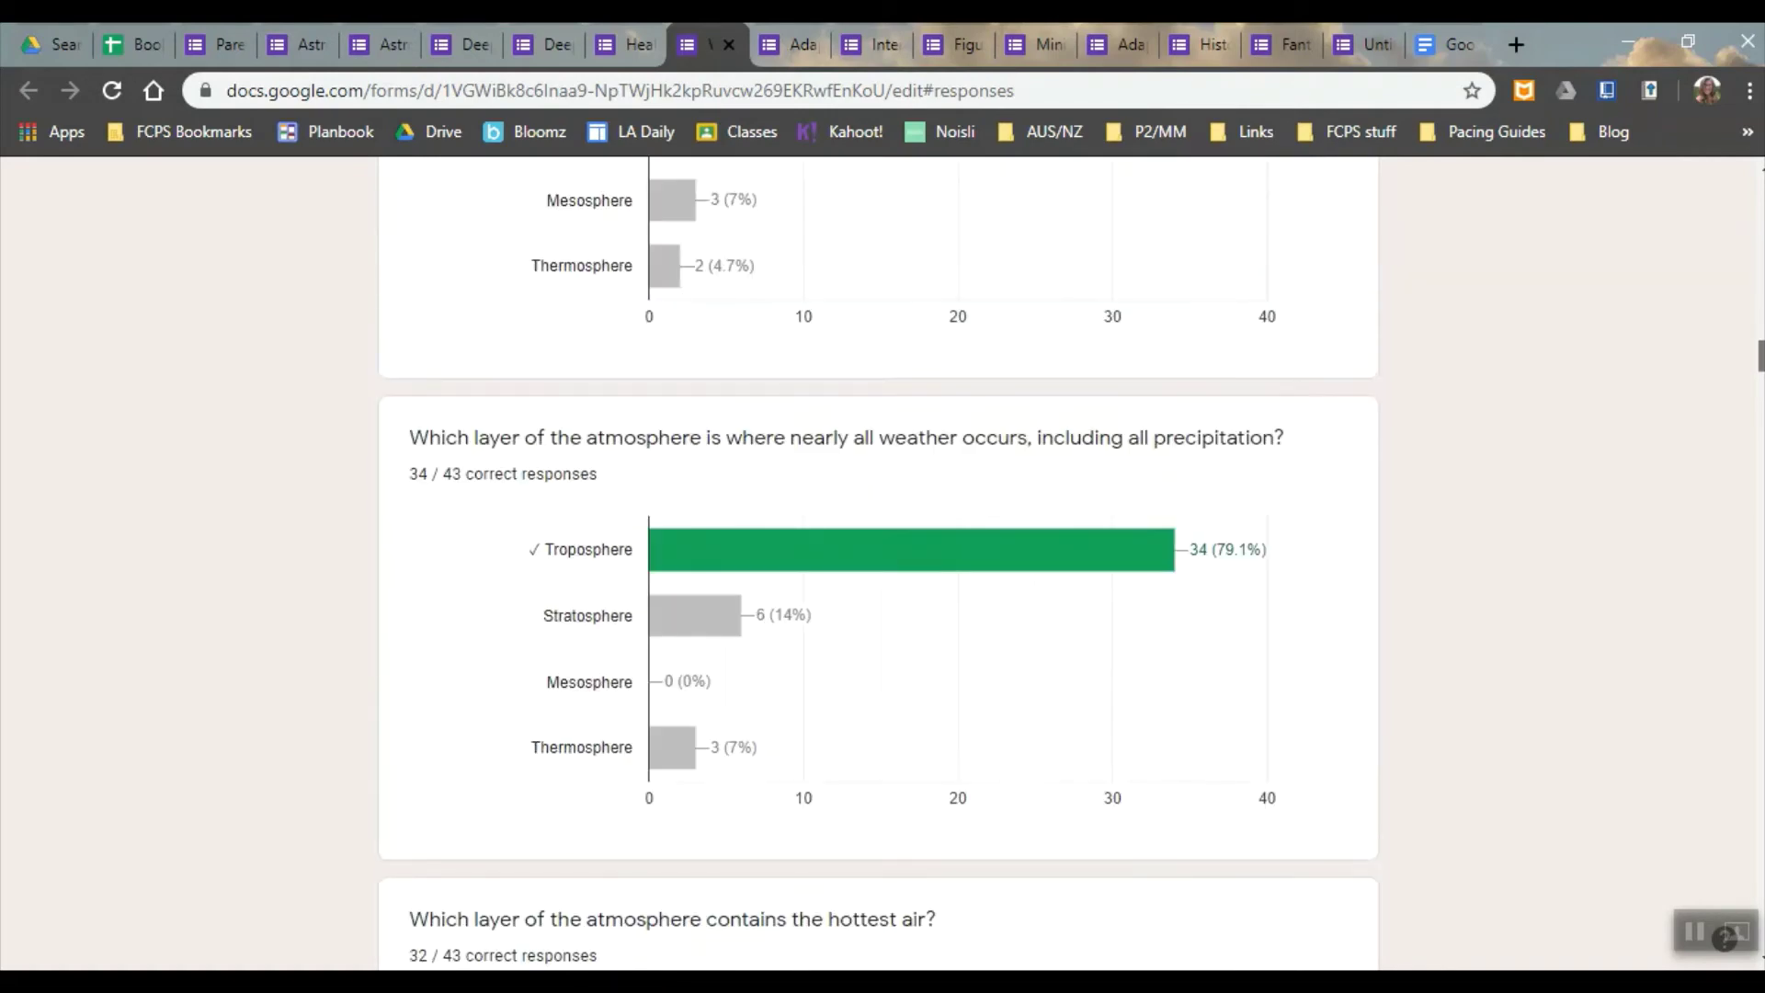
scroll(878, 561, "down", 15)
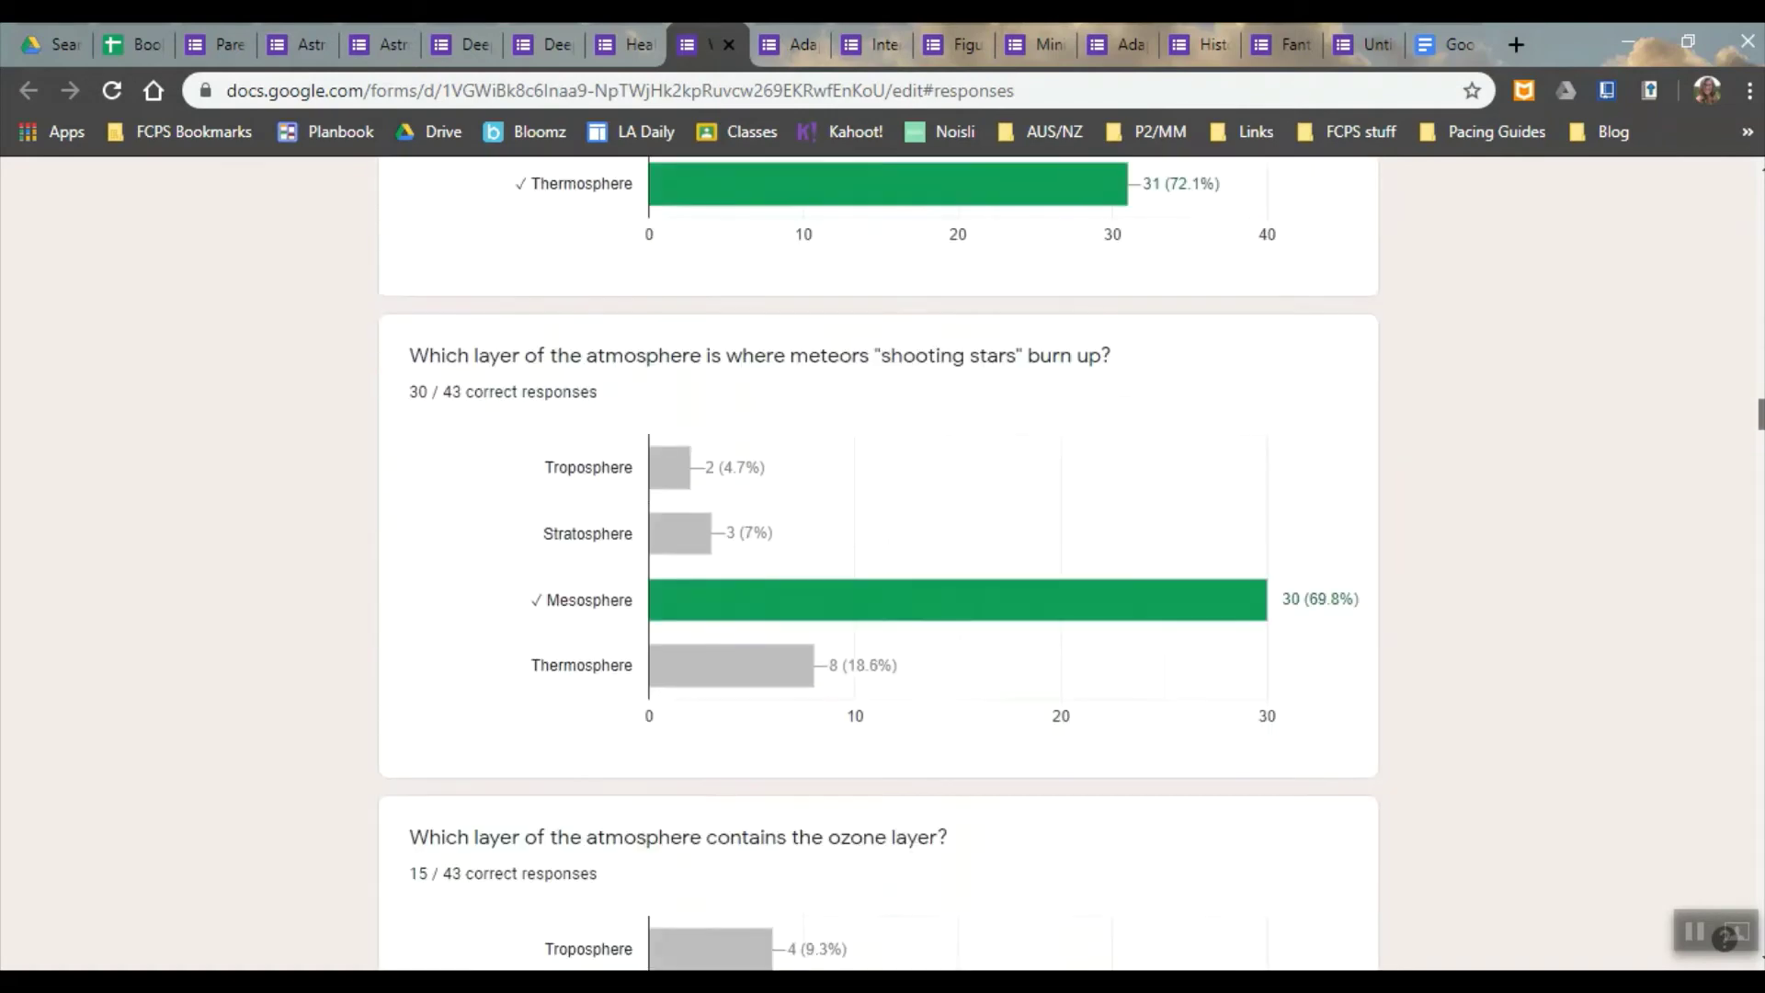
scroll(1213, 487, "up", 1)
mouse_move(1119, 525)
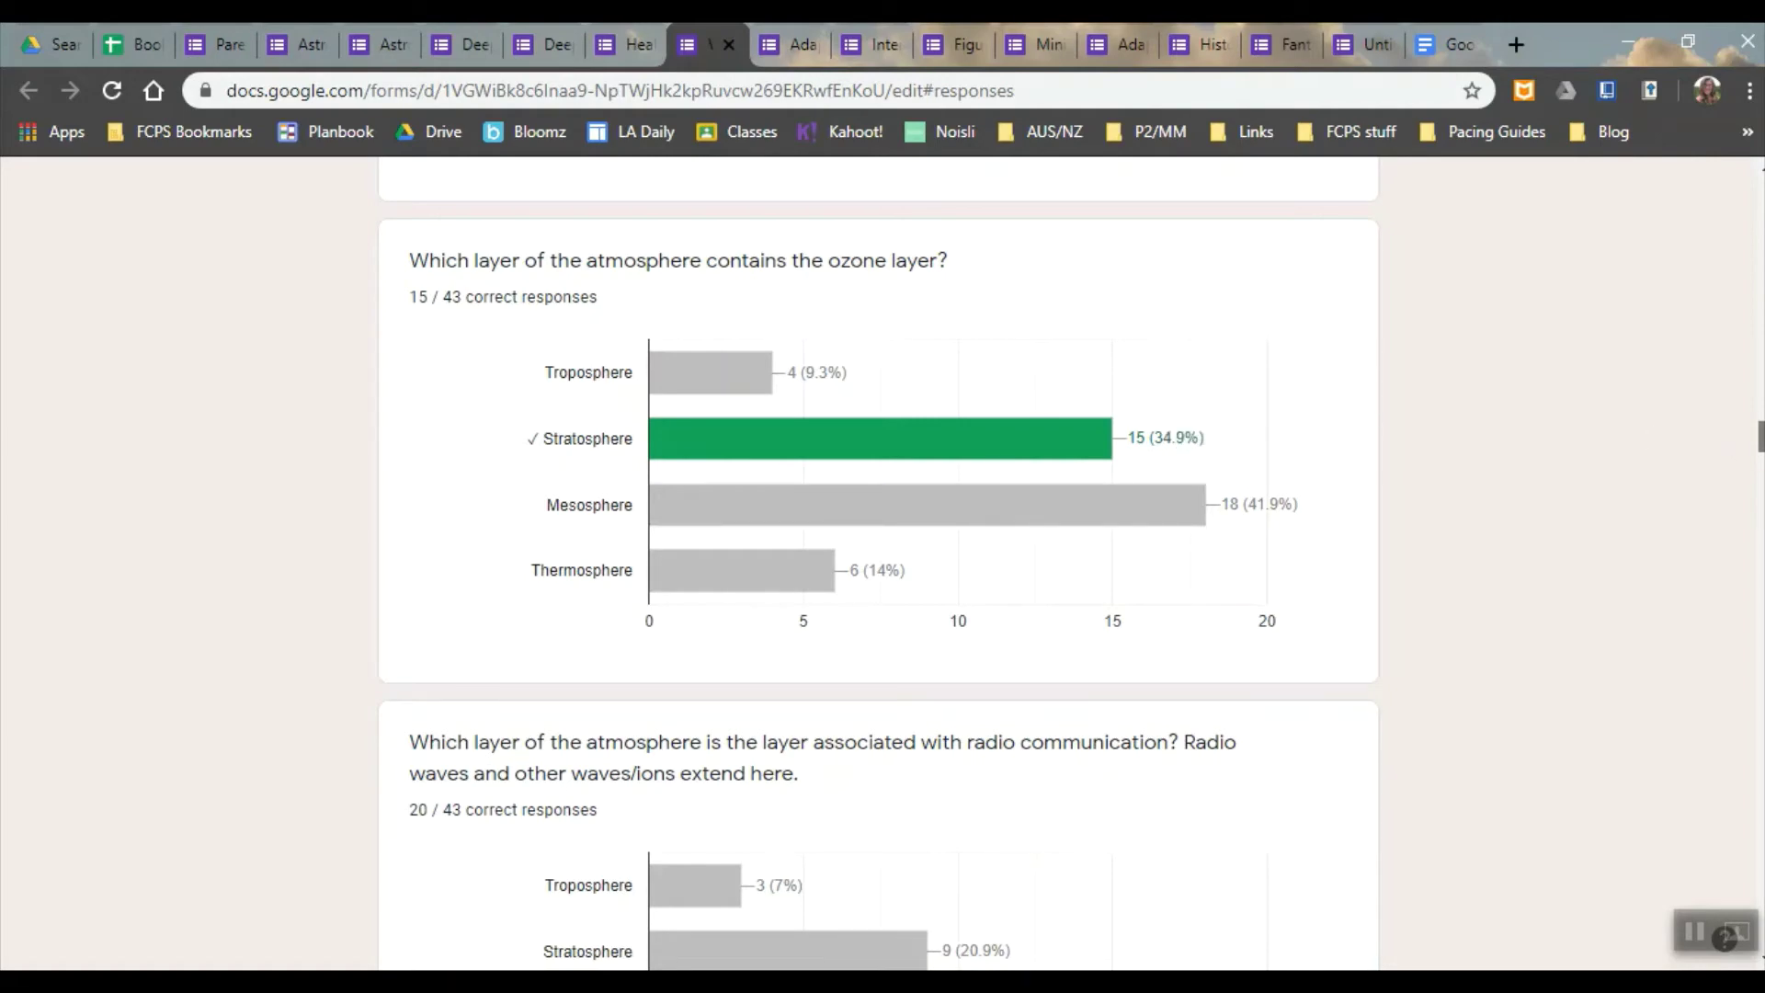
scroll(878, 561, "down", 20)
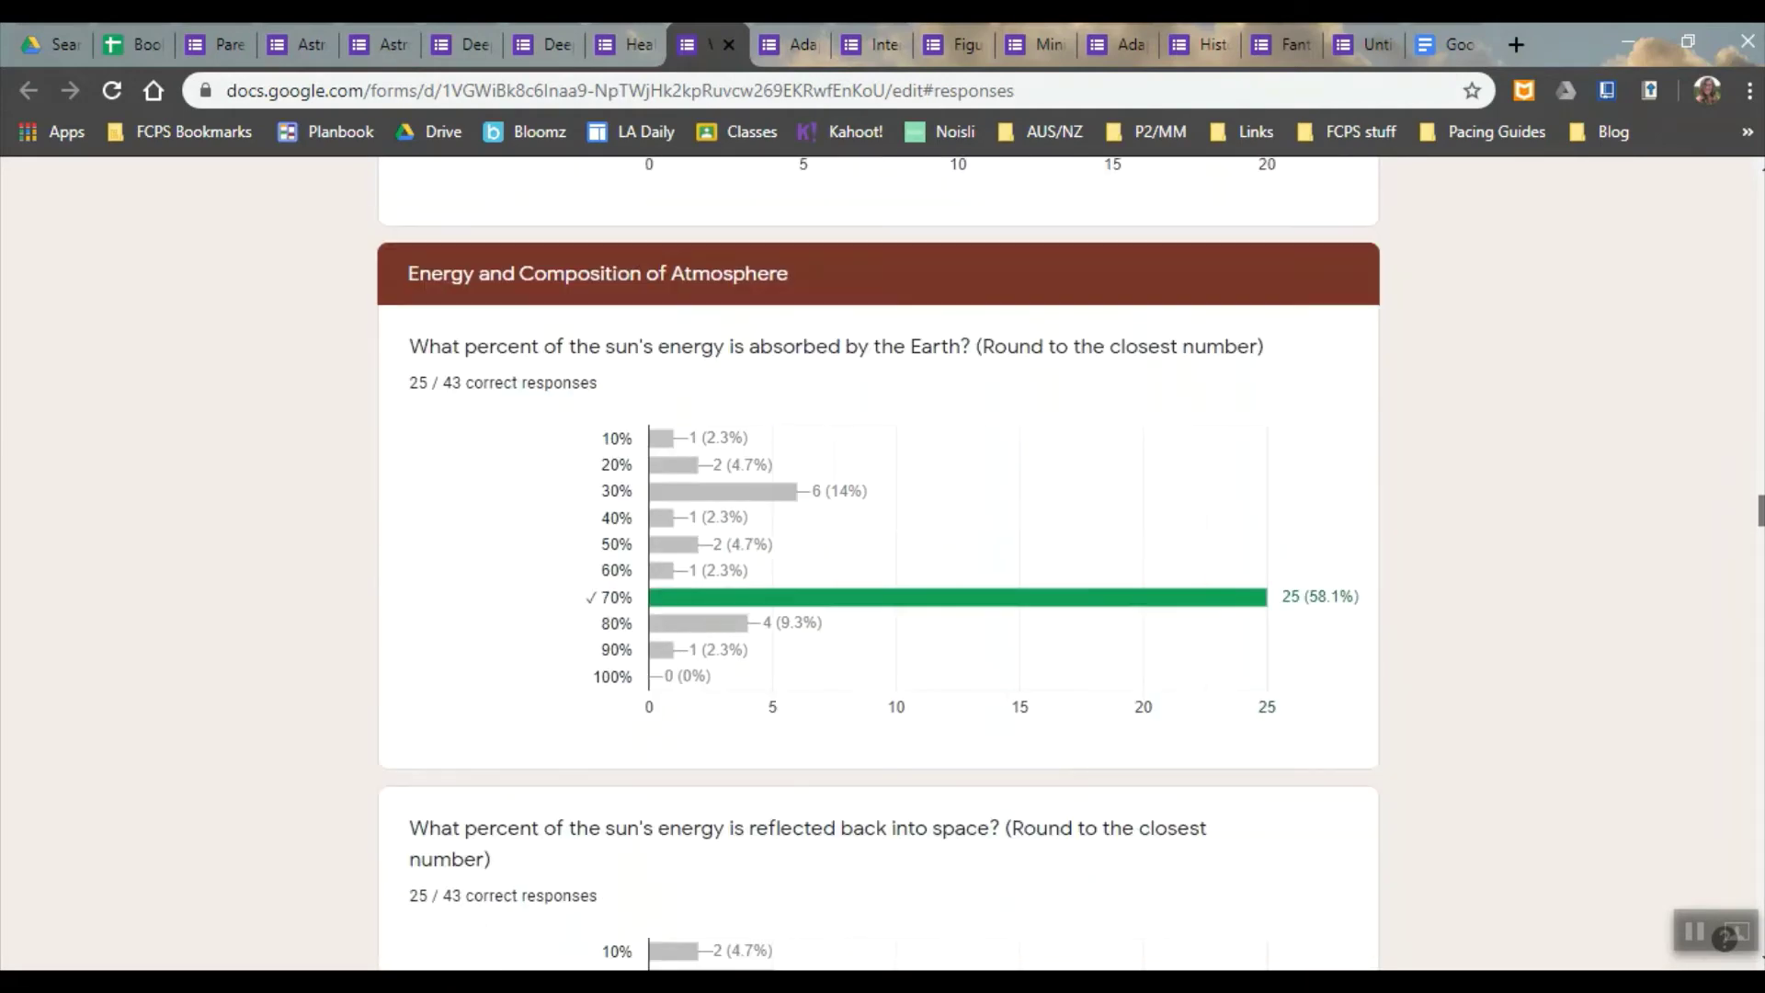
scroll(878, 561, "down", 20)
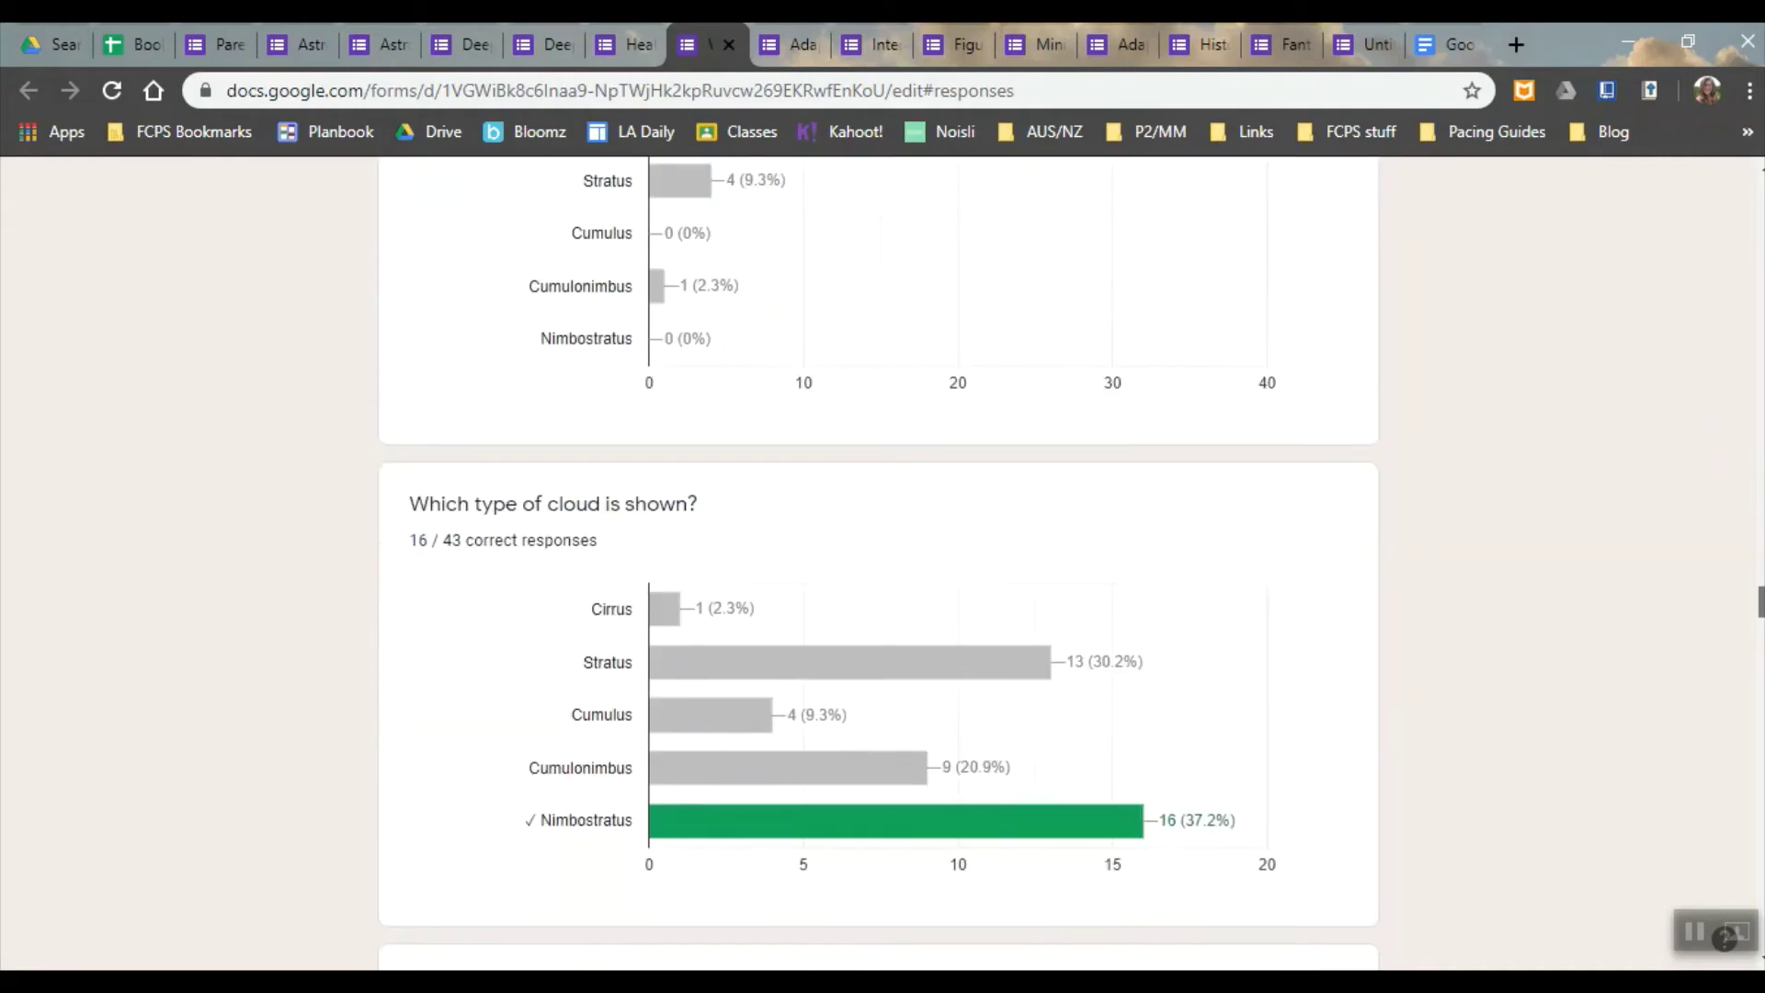
scroll(878, 561, "down", 5)
scroll(878, 560, "up", 3)
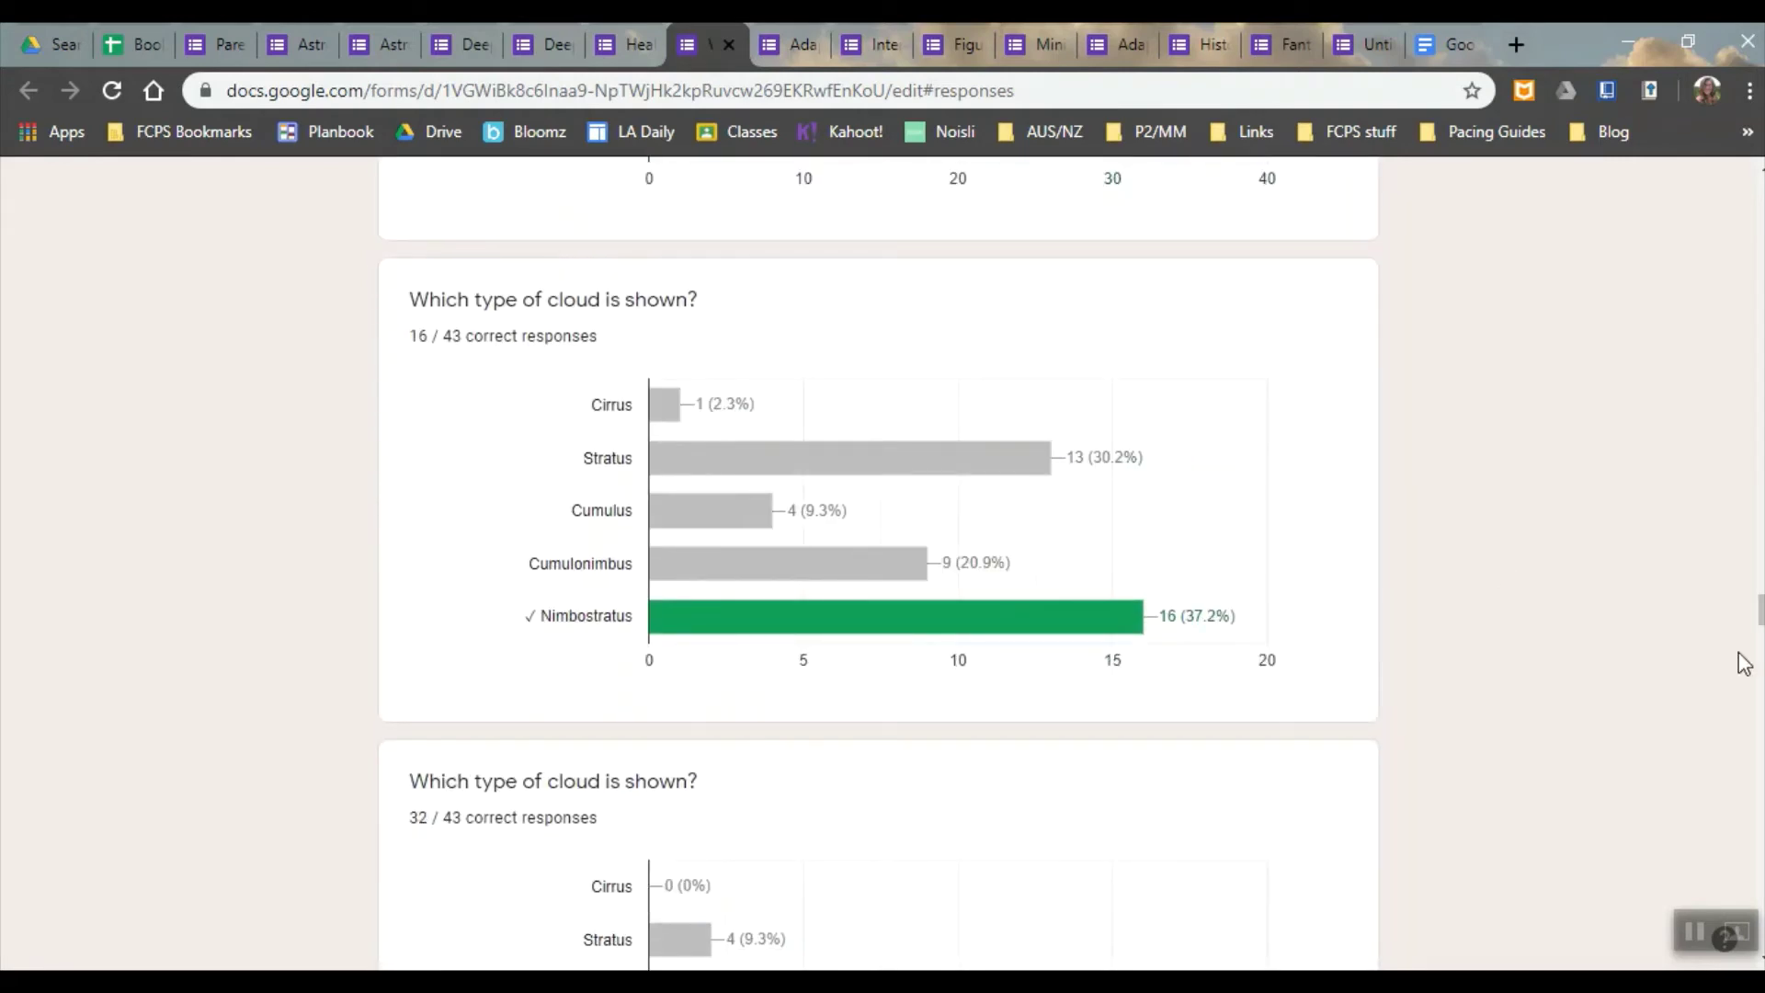
Switch the Weather Quiz responses to the one-question-at-a-time Question view.
mouse_move(1018, 455)
left_click_drag(1759, 608, 1744, 197)
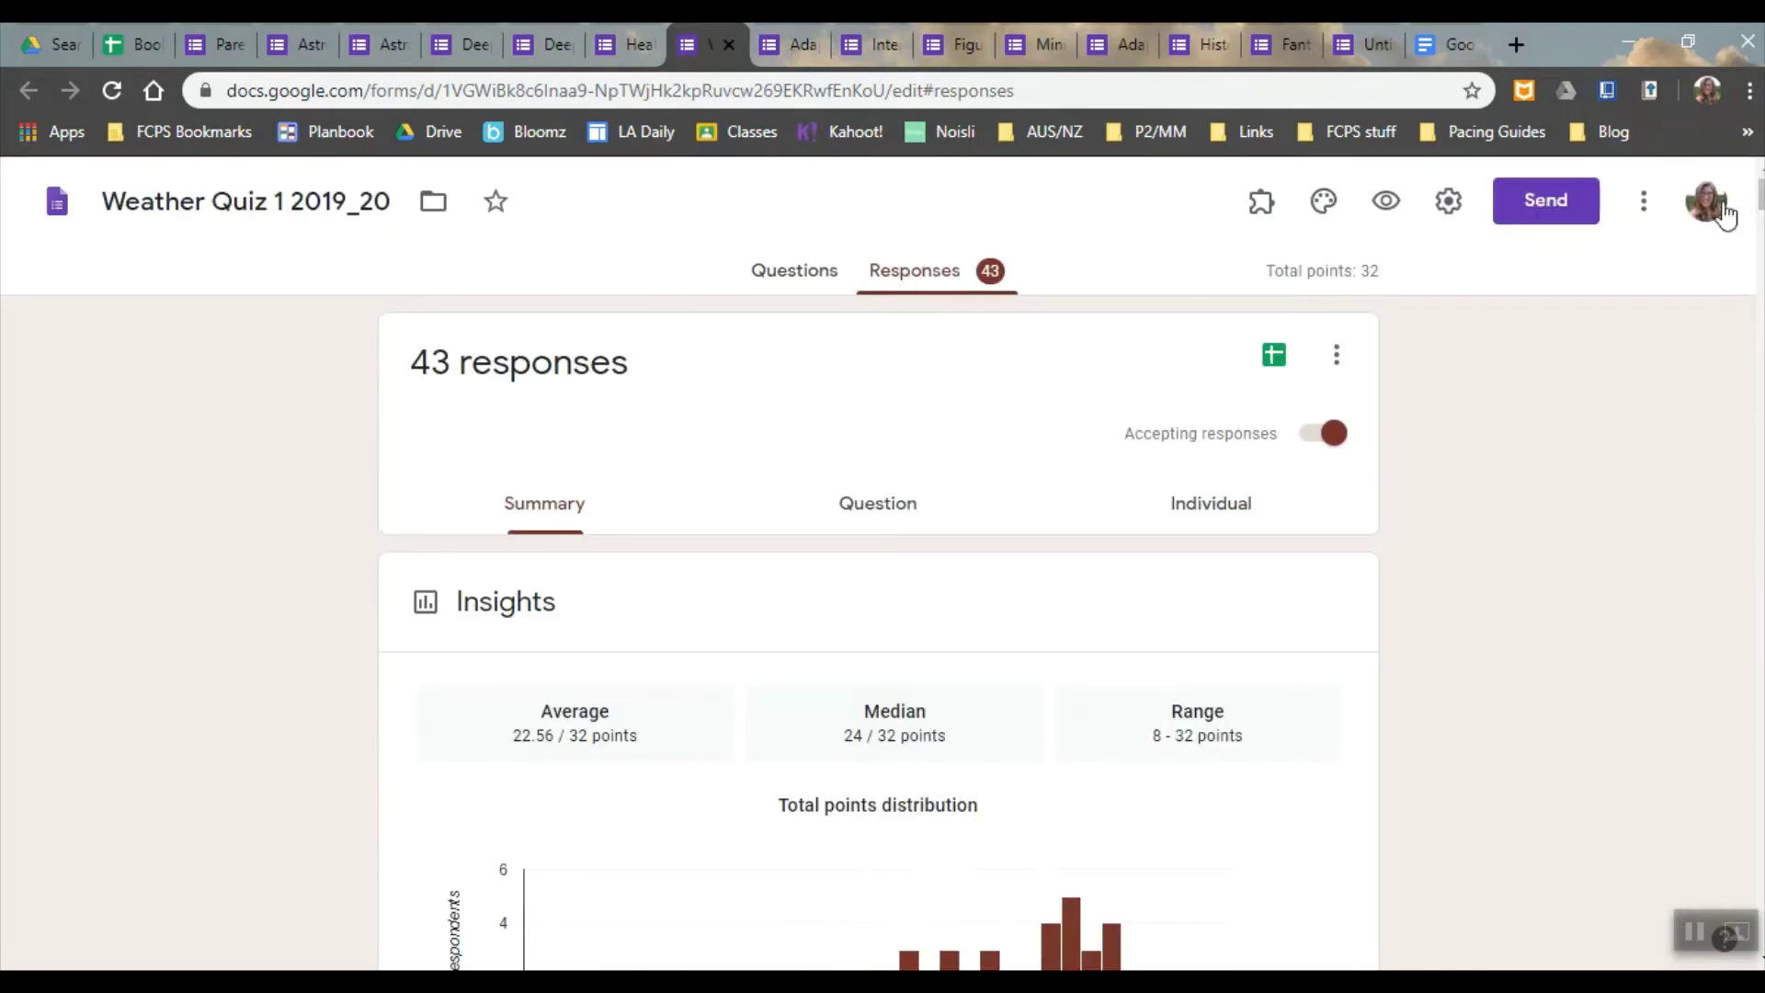
left_click(881, 525)
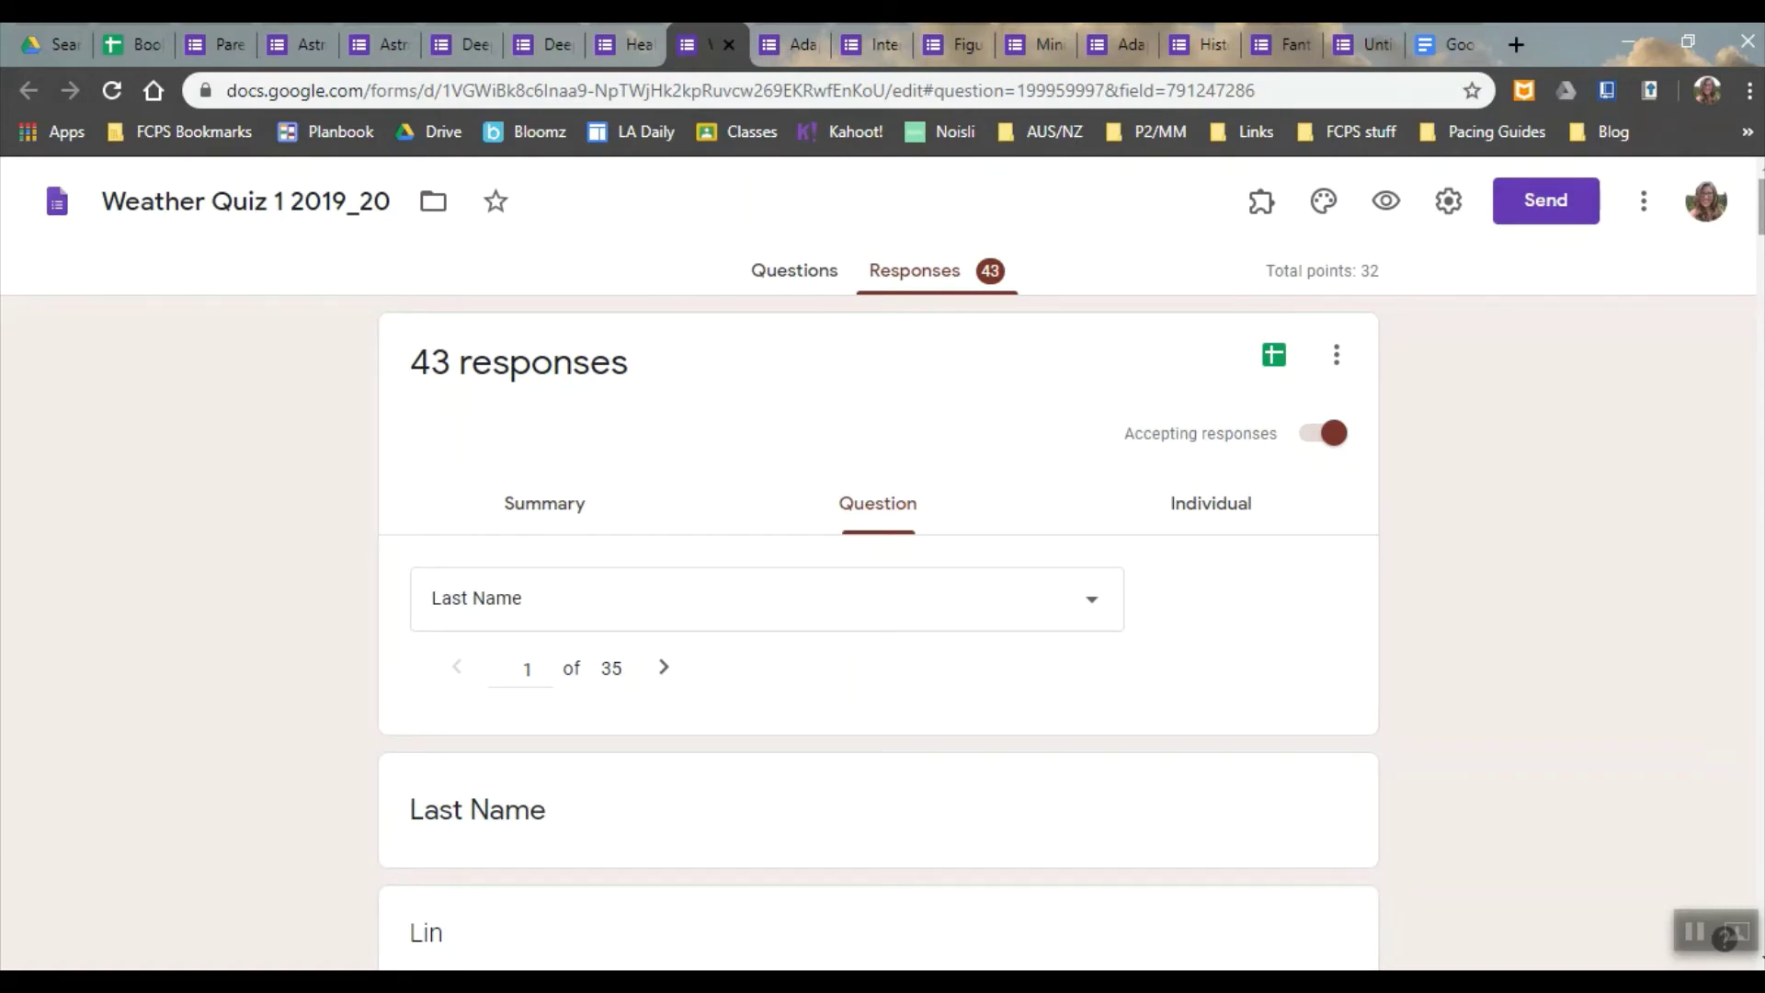
scroll(1031, 292, "down", 4)
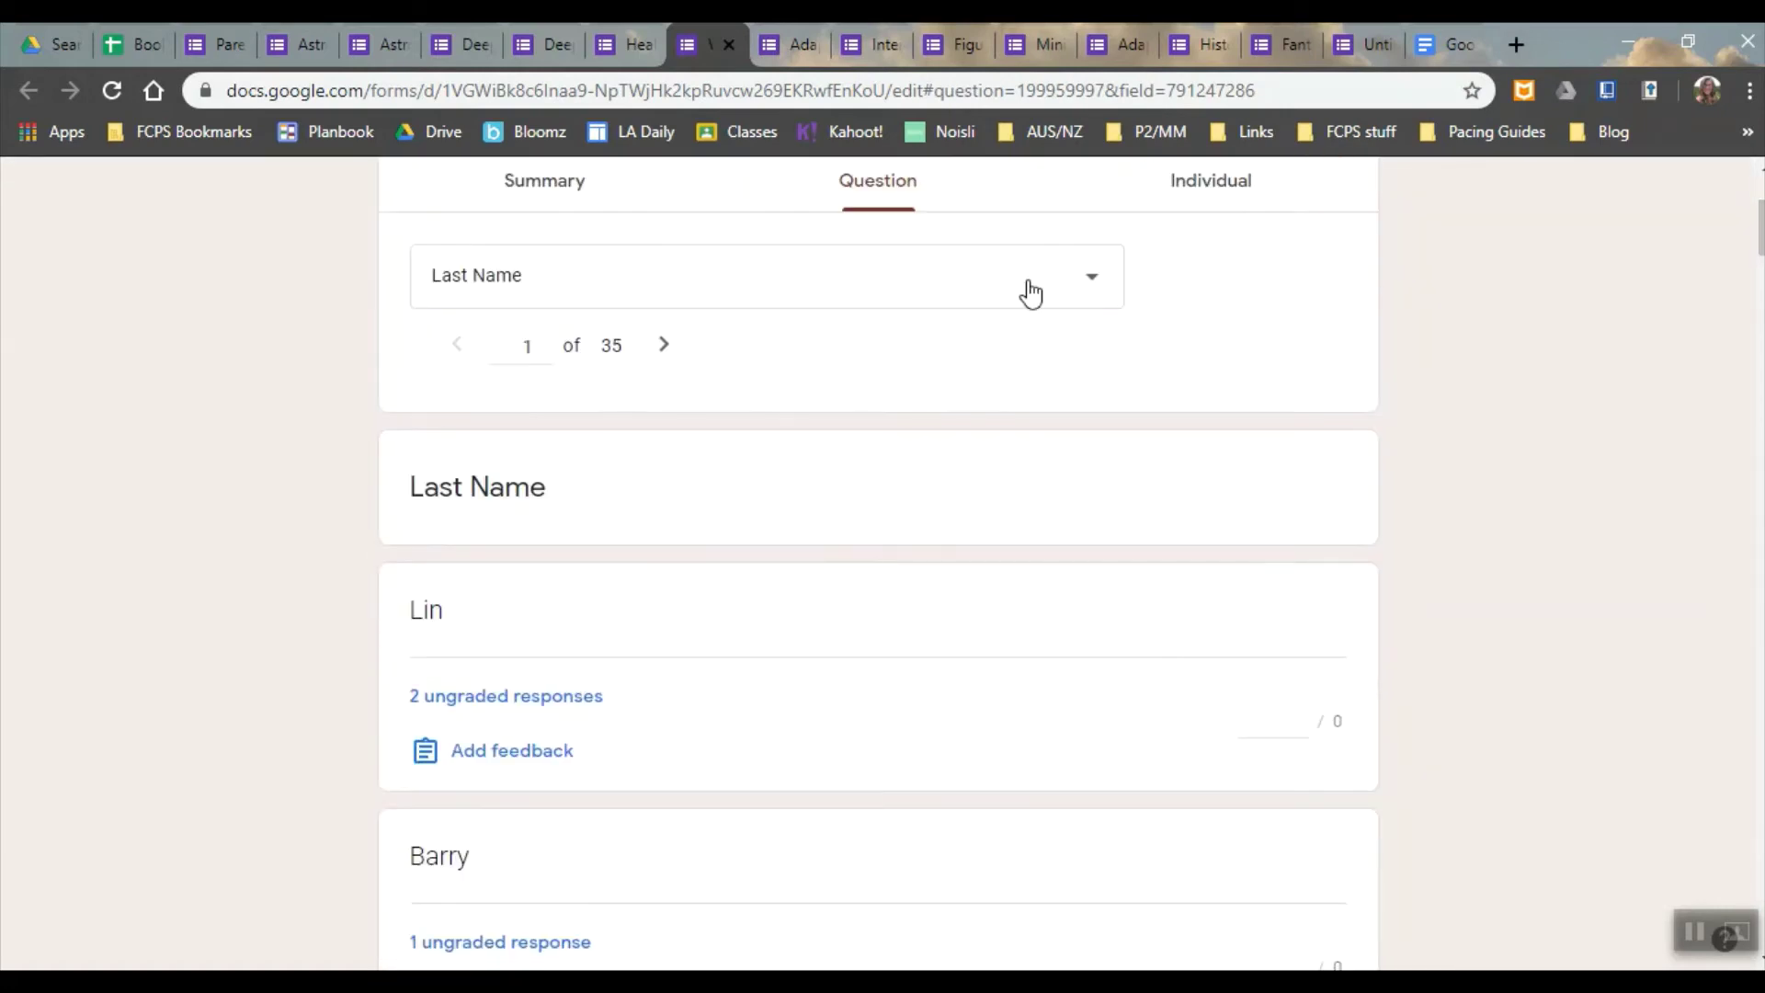
Step through the questions from First Name to question 18 of 35, a cloud-type question.
left_click(662, 348)
left_click(662, 348)
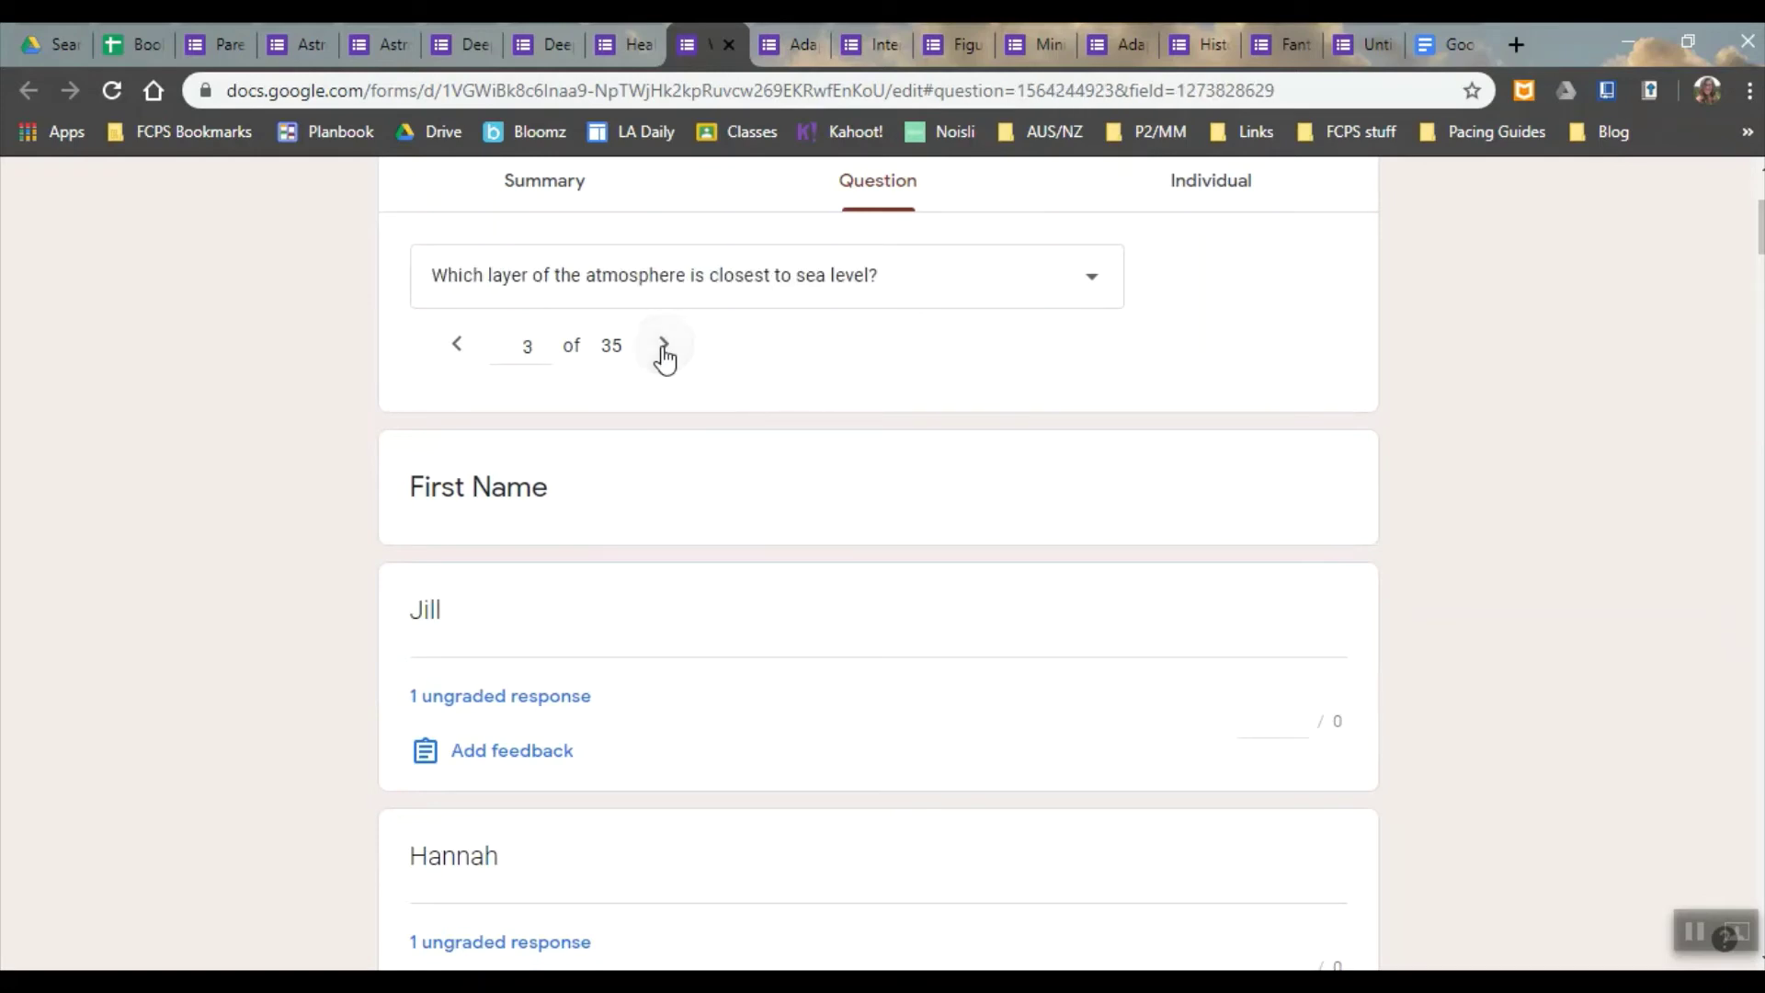
left_click(662, 347)
left_click(662, 347)
left_click(662, 347)
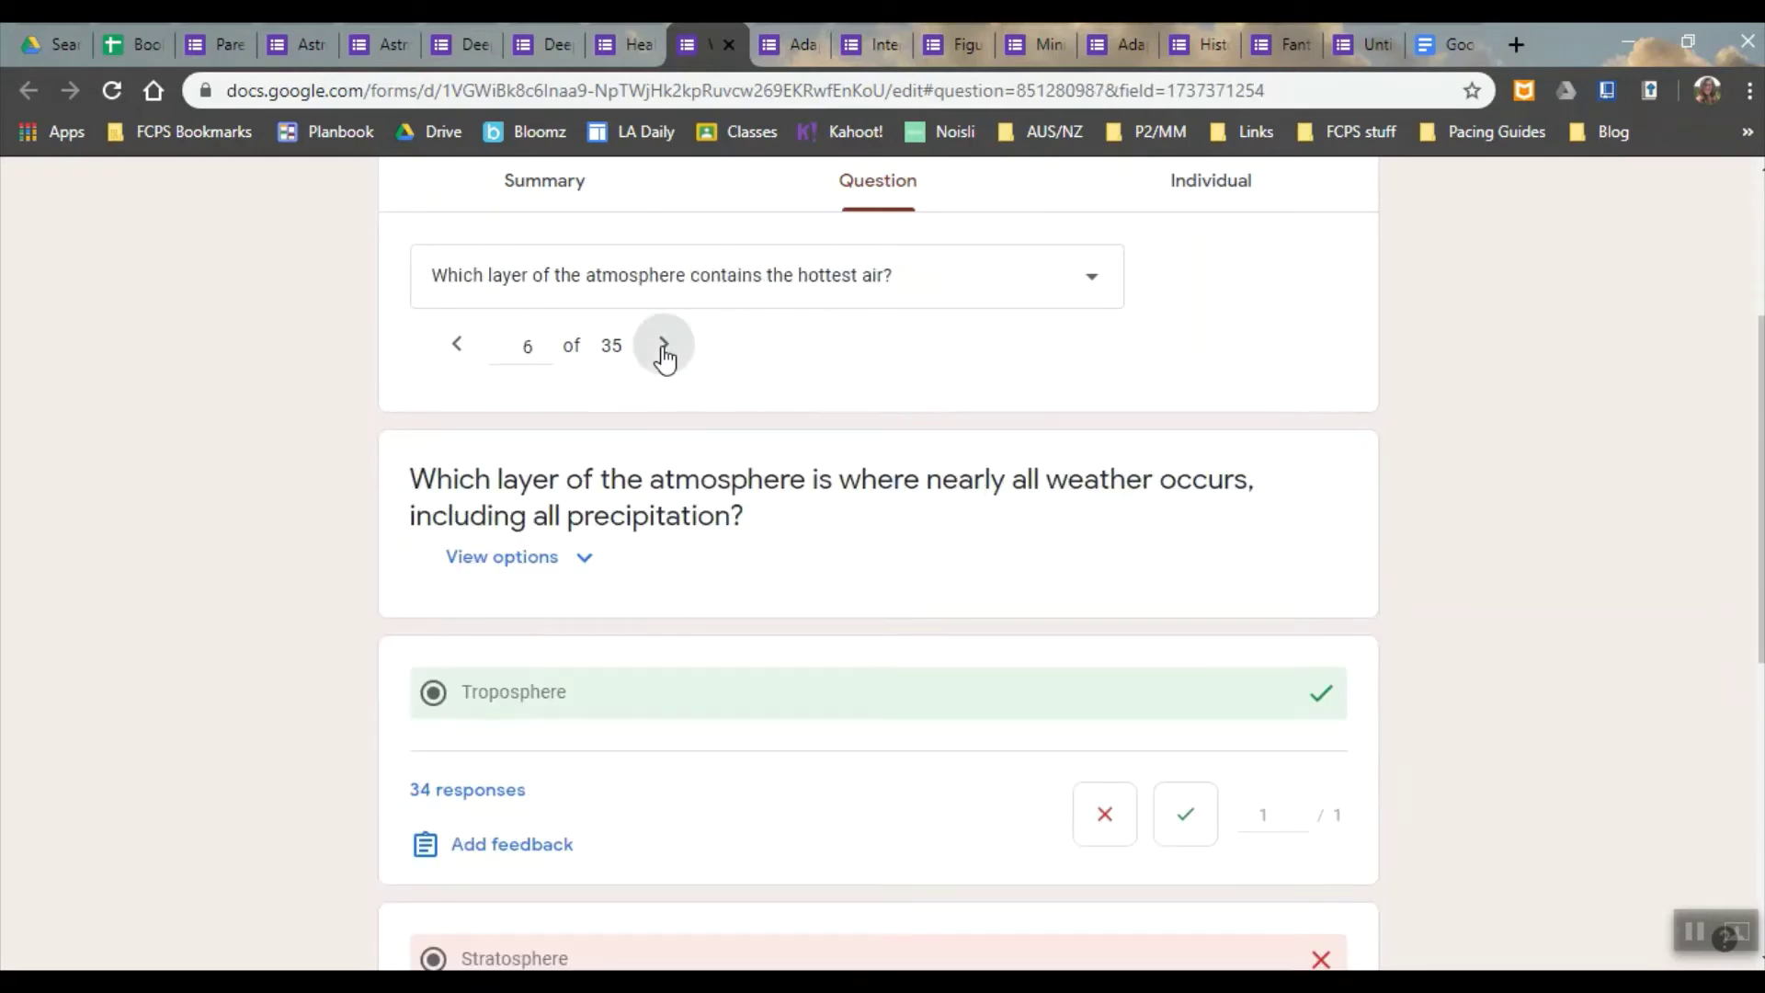
left_click(662, 348)
left_click(662, 347)
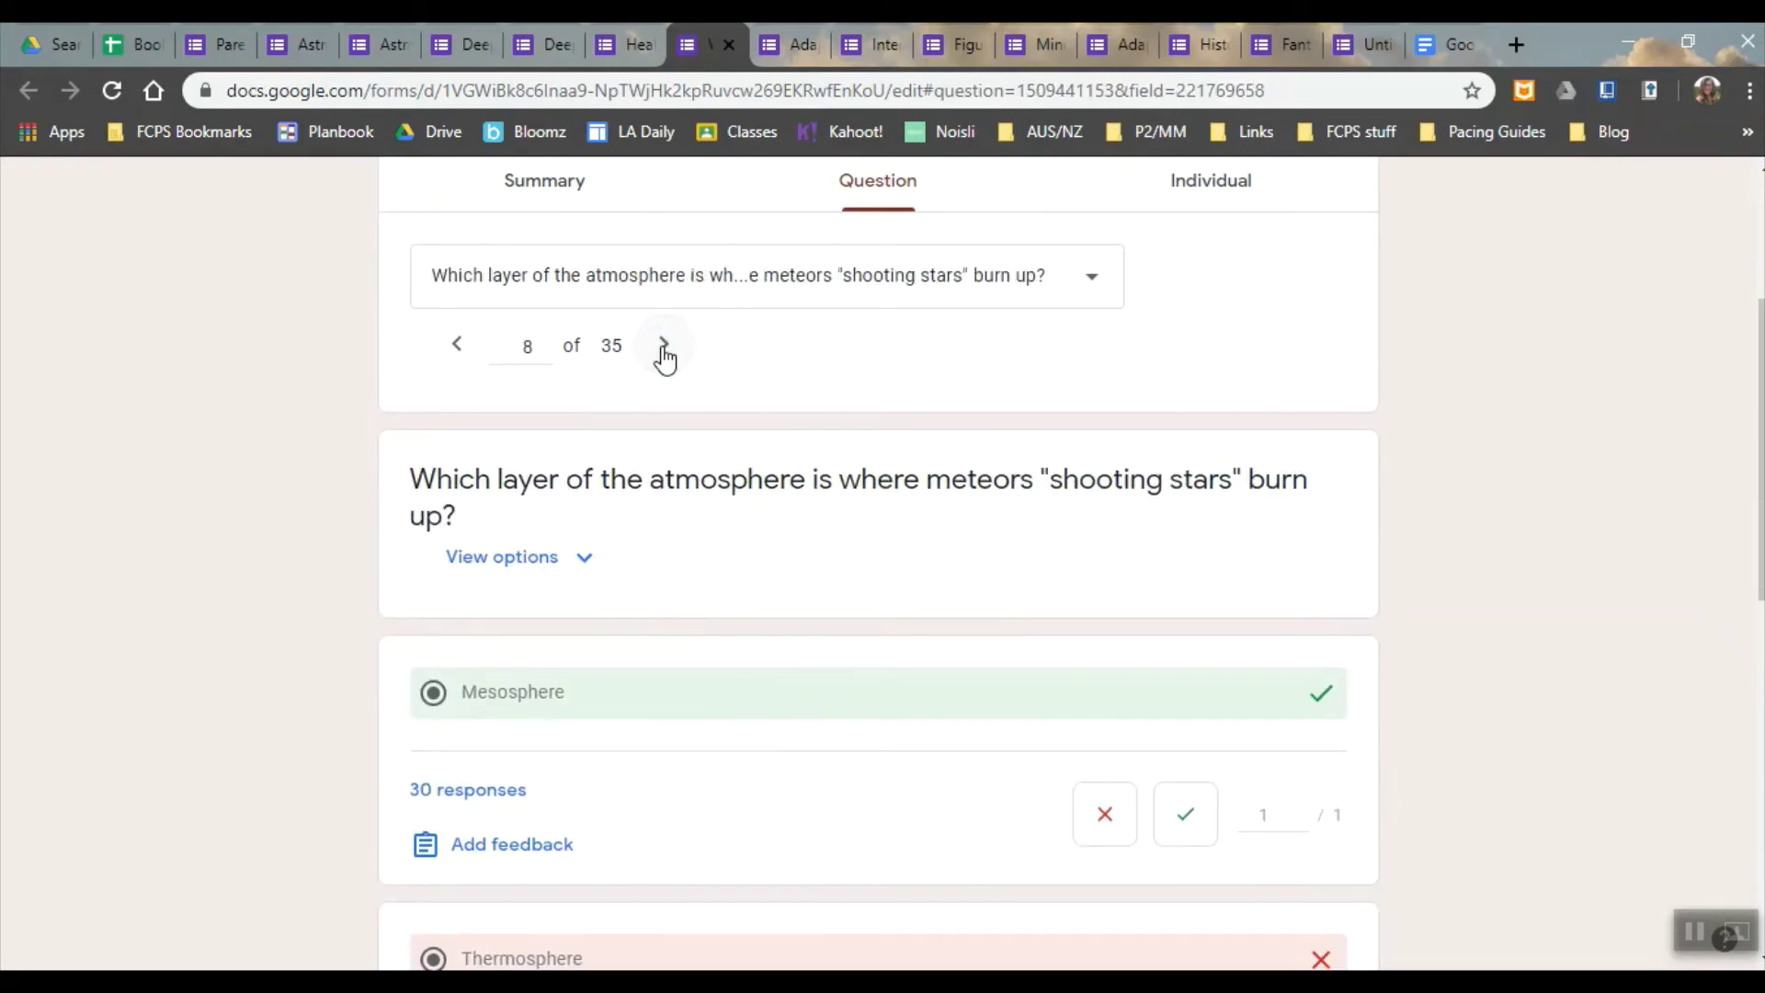
left_click(662, 348)
left_click(662, 347)
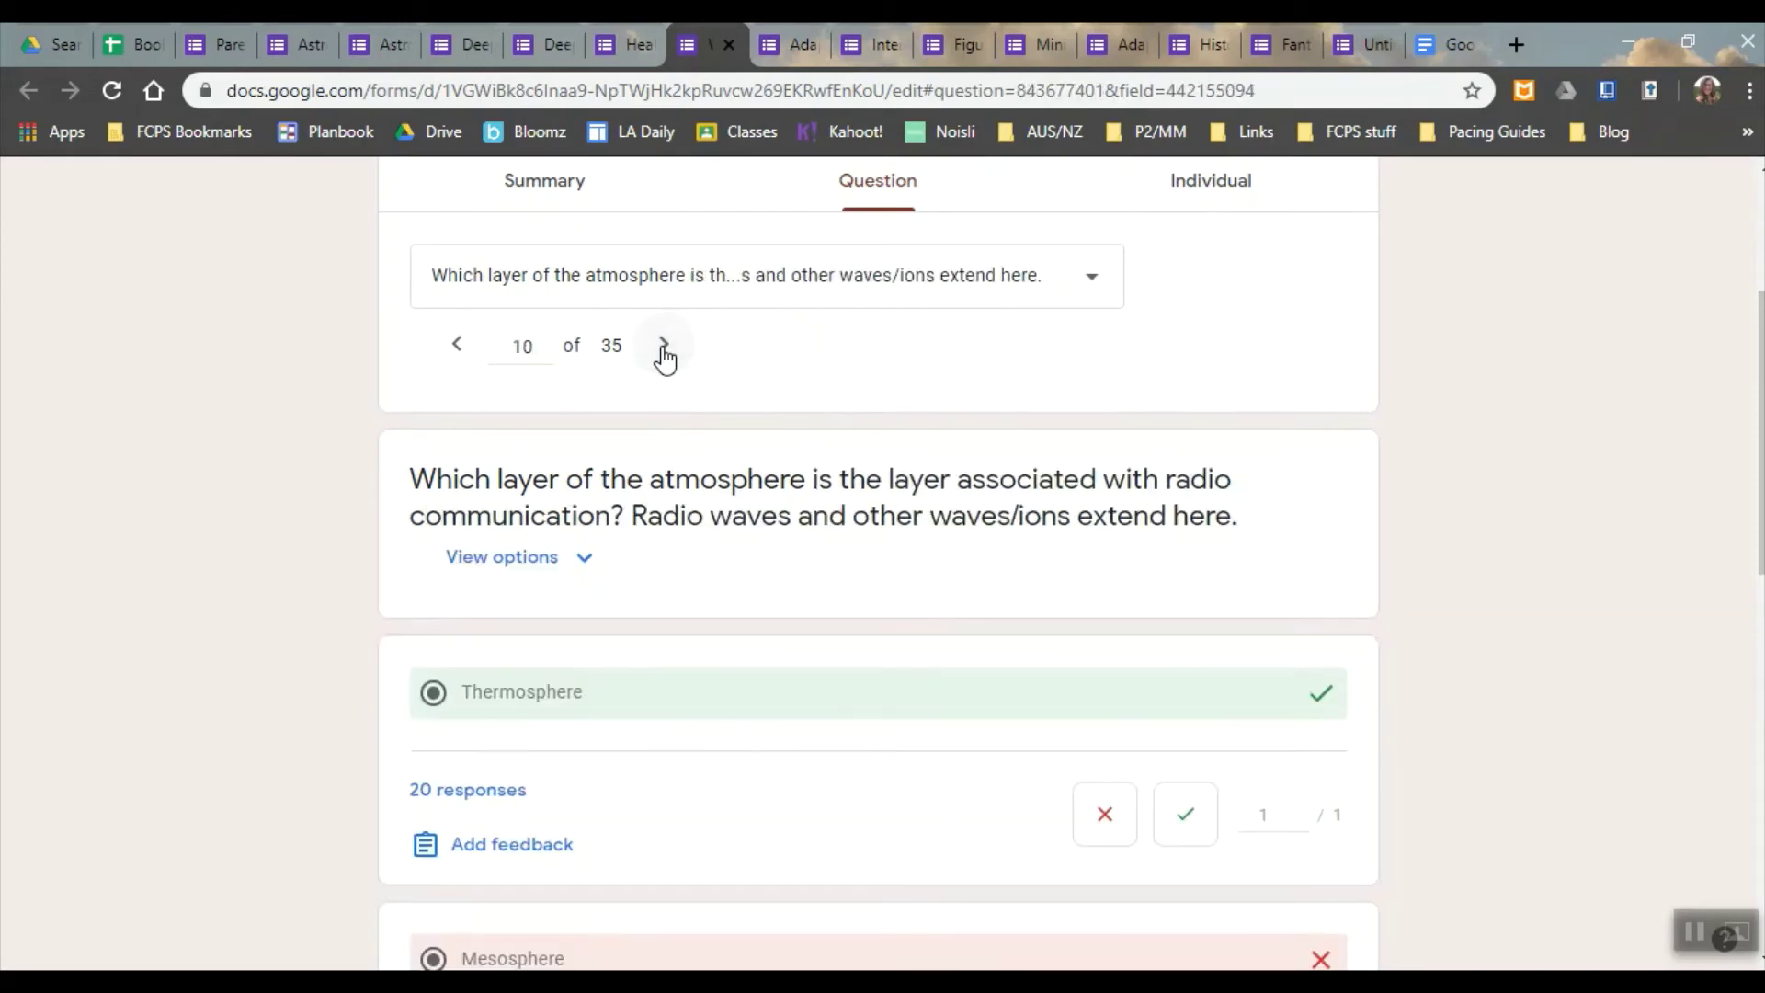
left_click(662, 348)
left_click(662, 347)
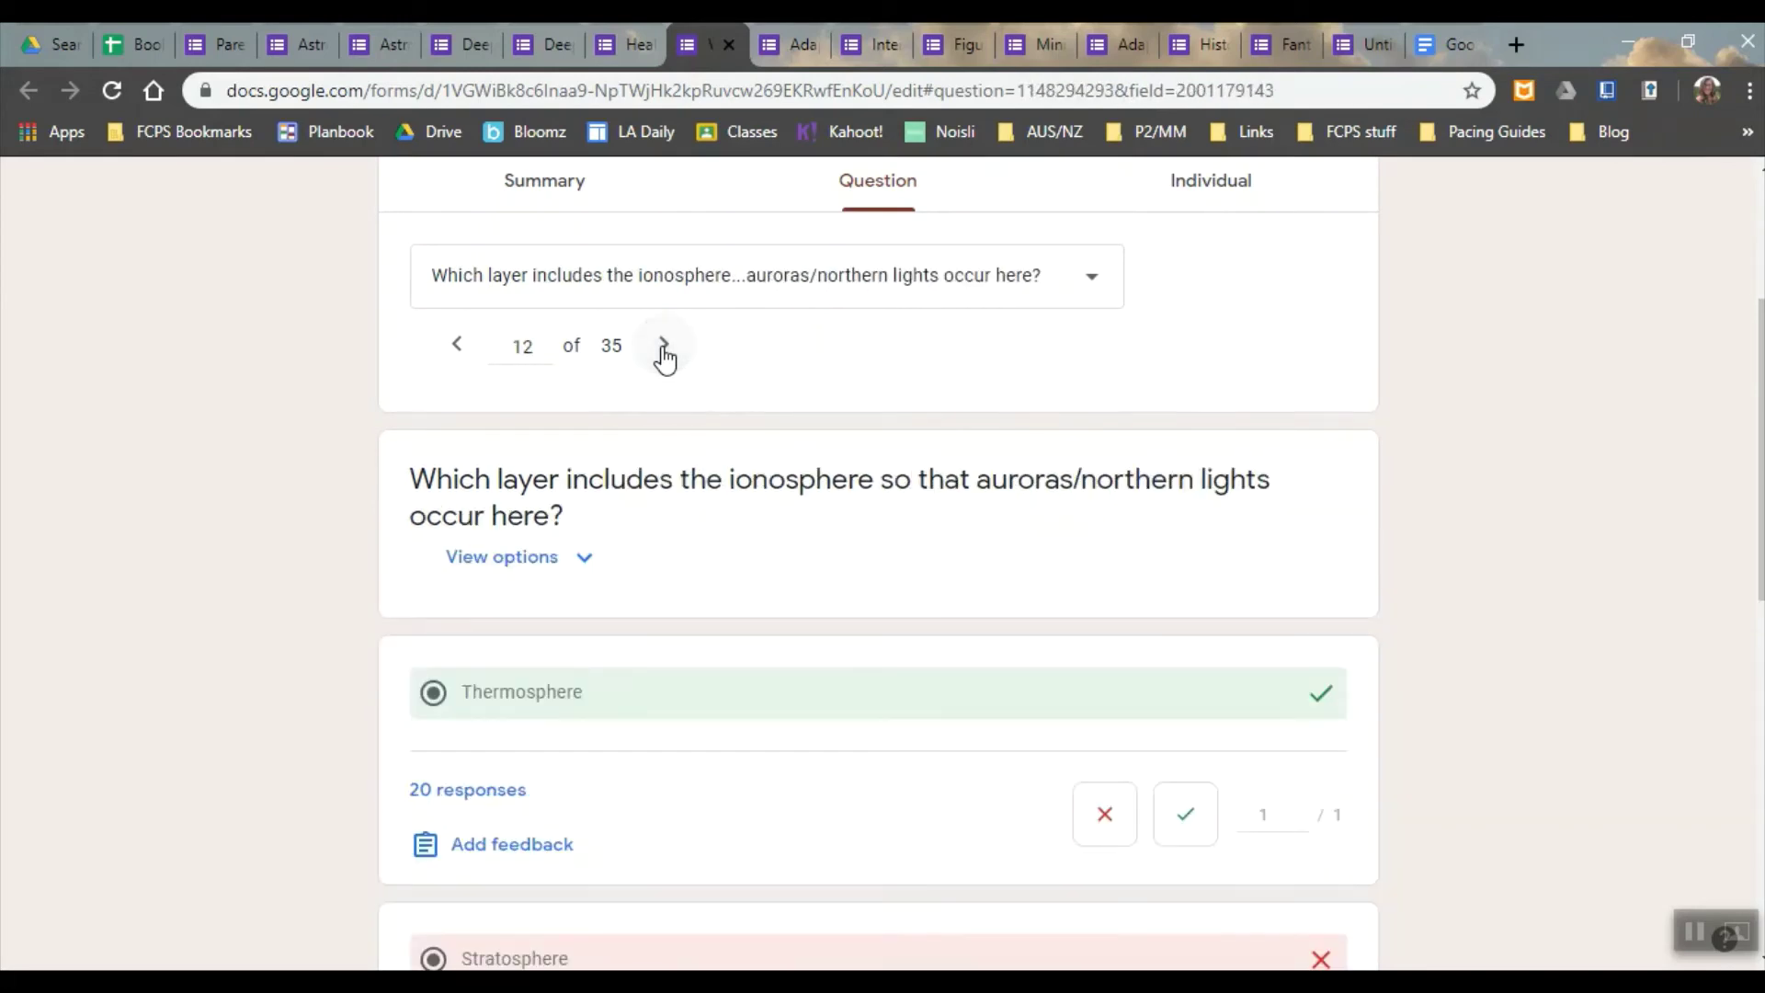
left_click(662, 347)
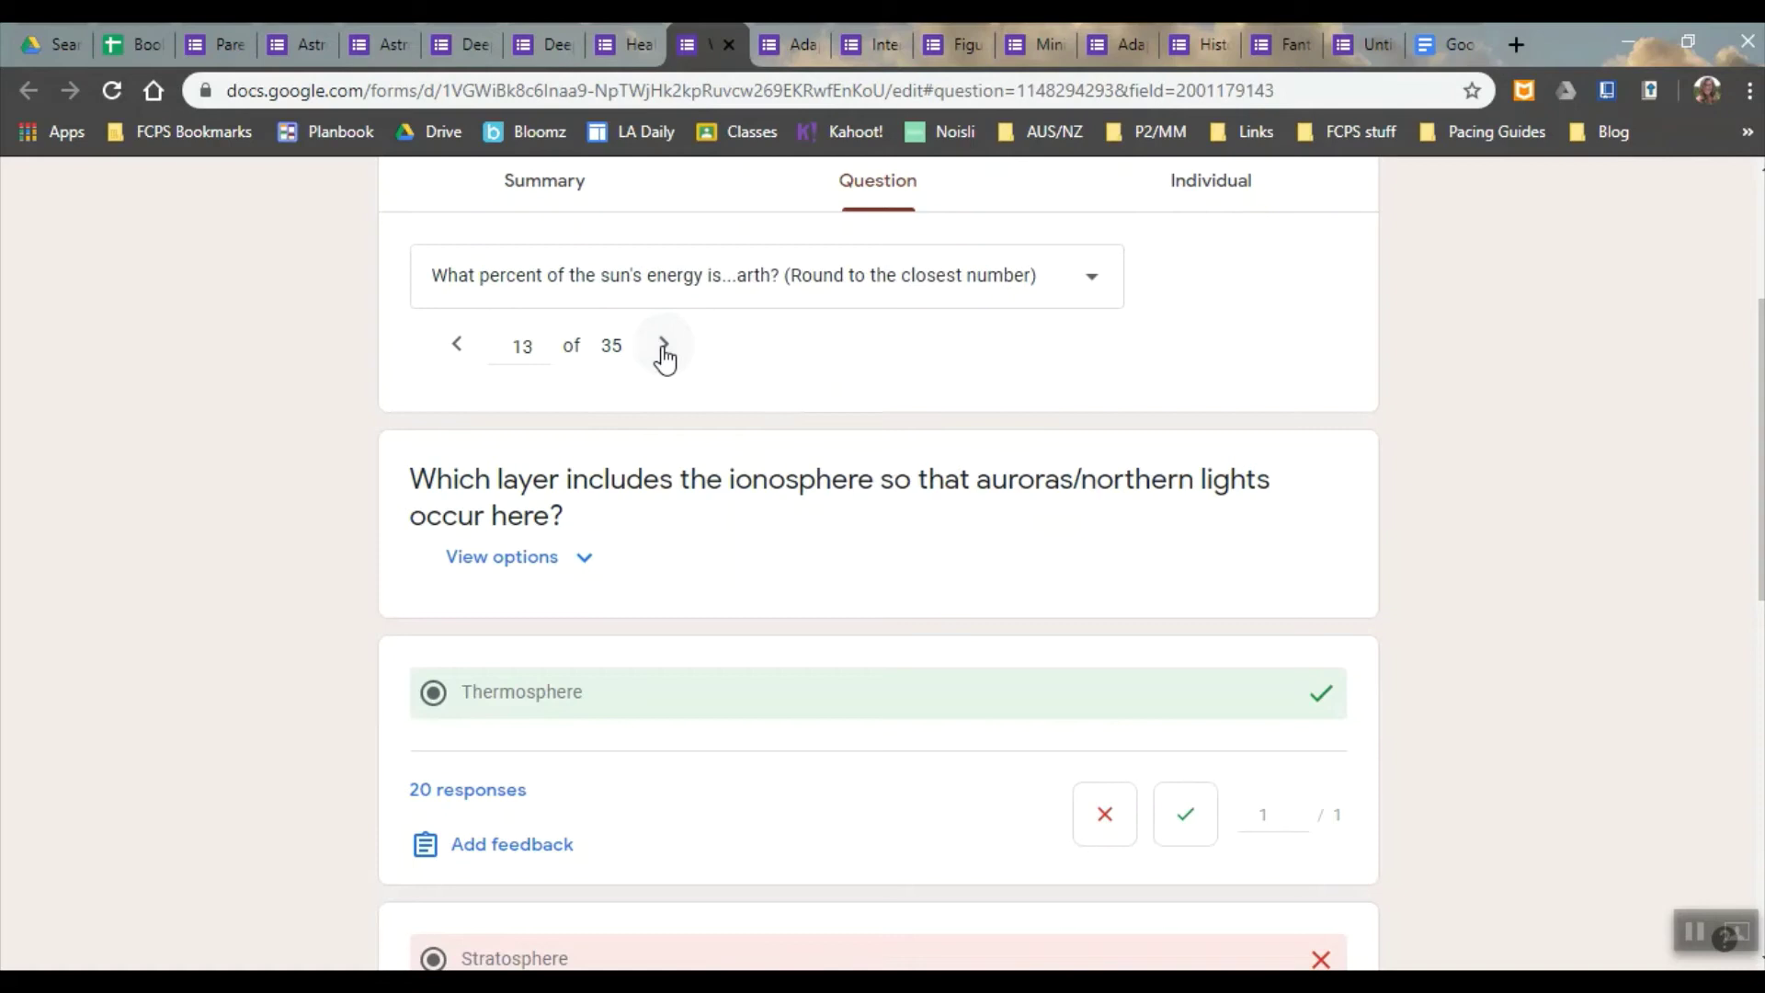
left_click(662, 348)
left_click(662, 347)
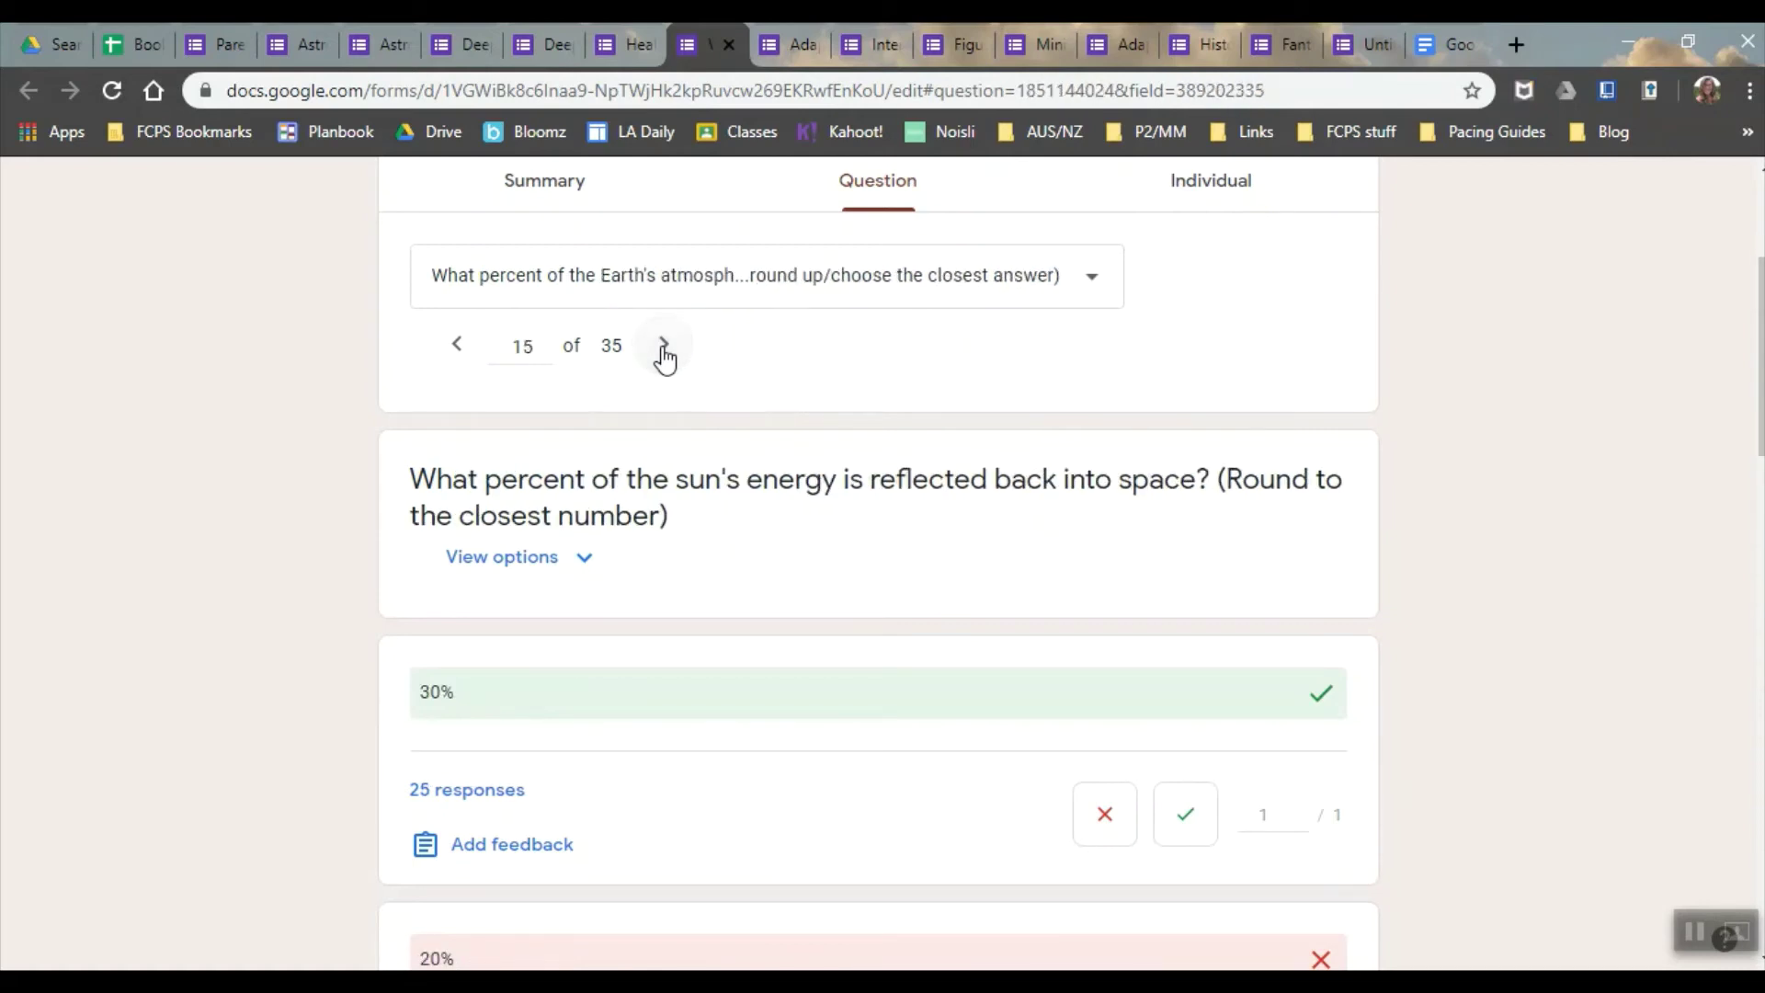
left_click(661, 348)
left_click(662, 348)
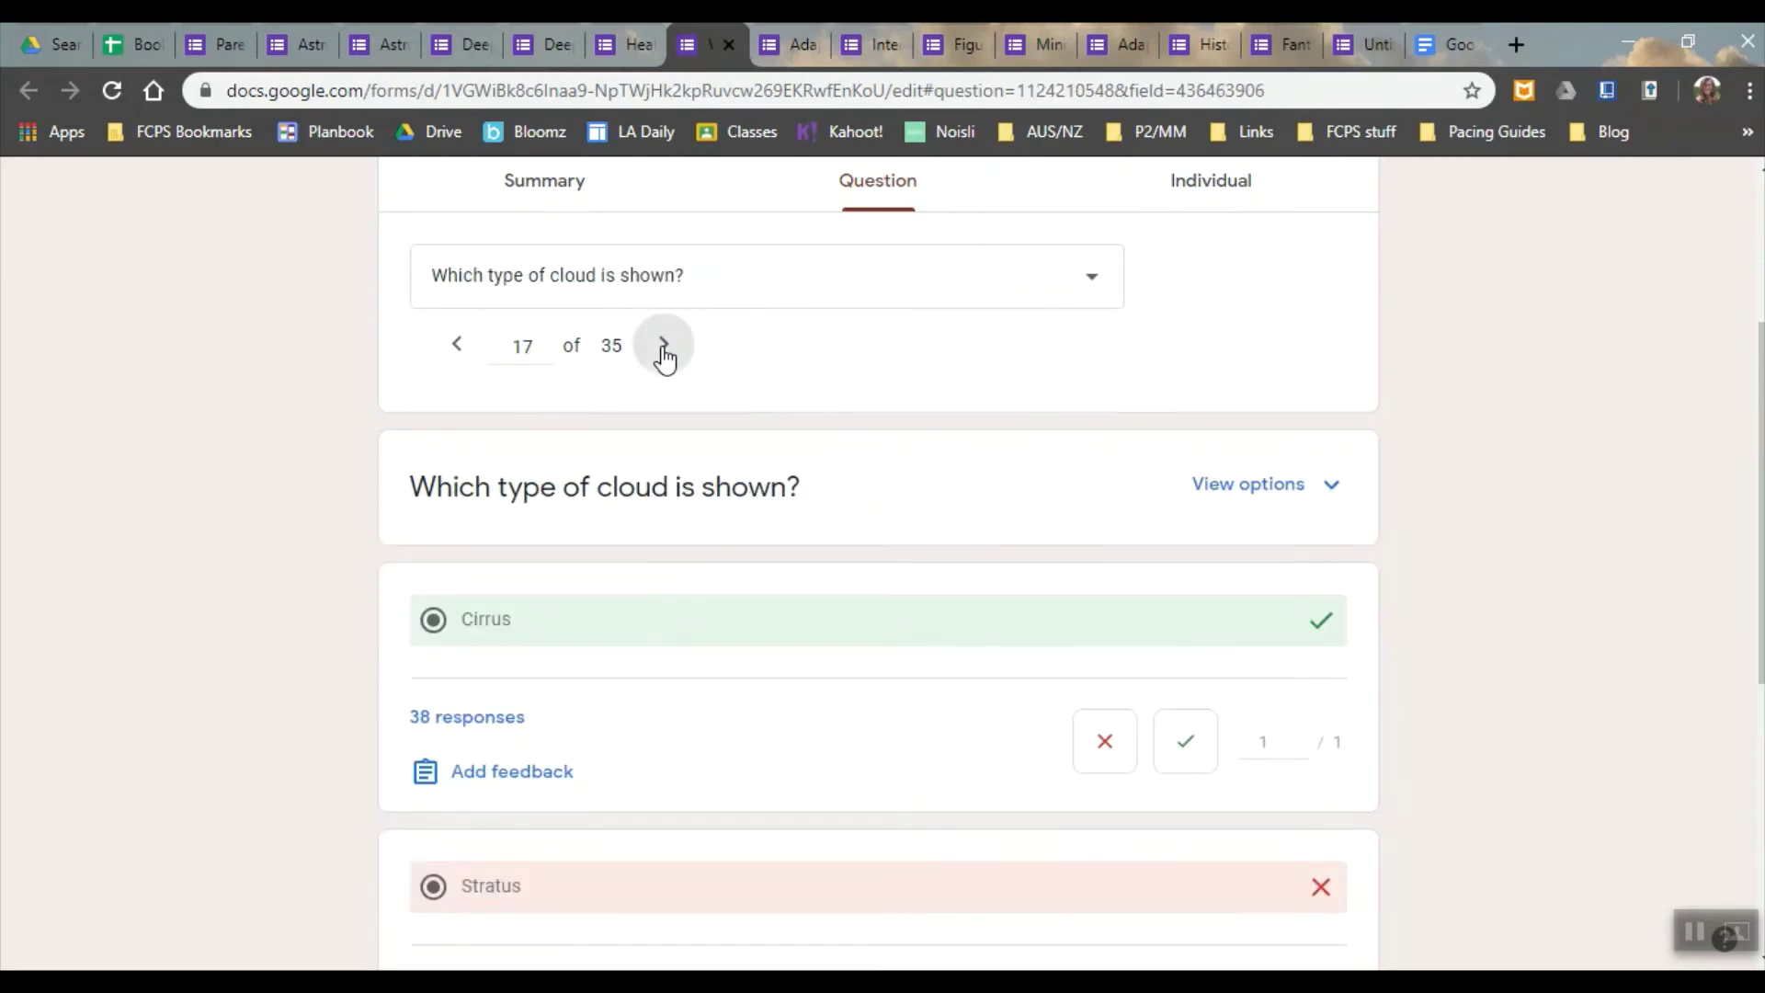
left_click(662, 348)
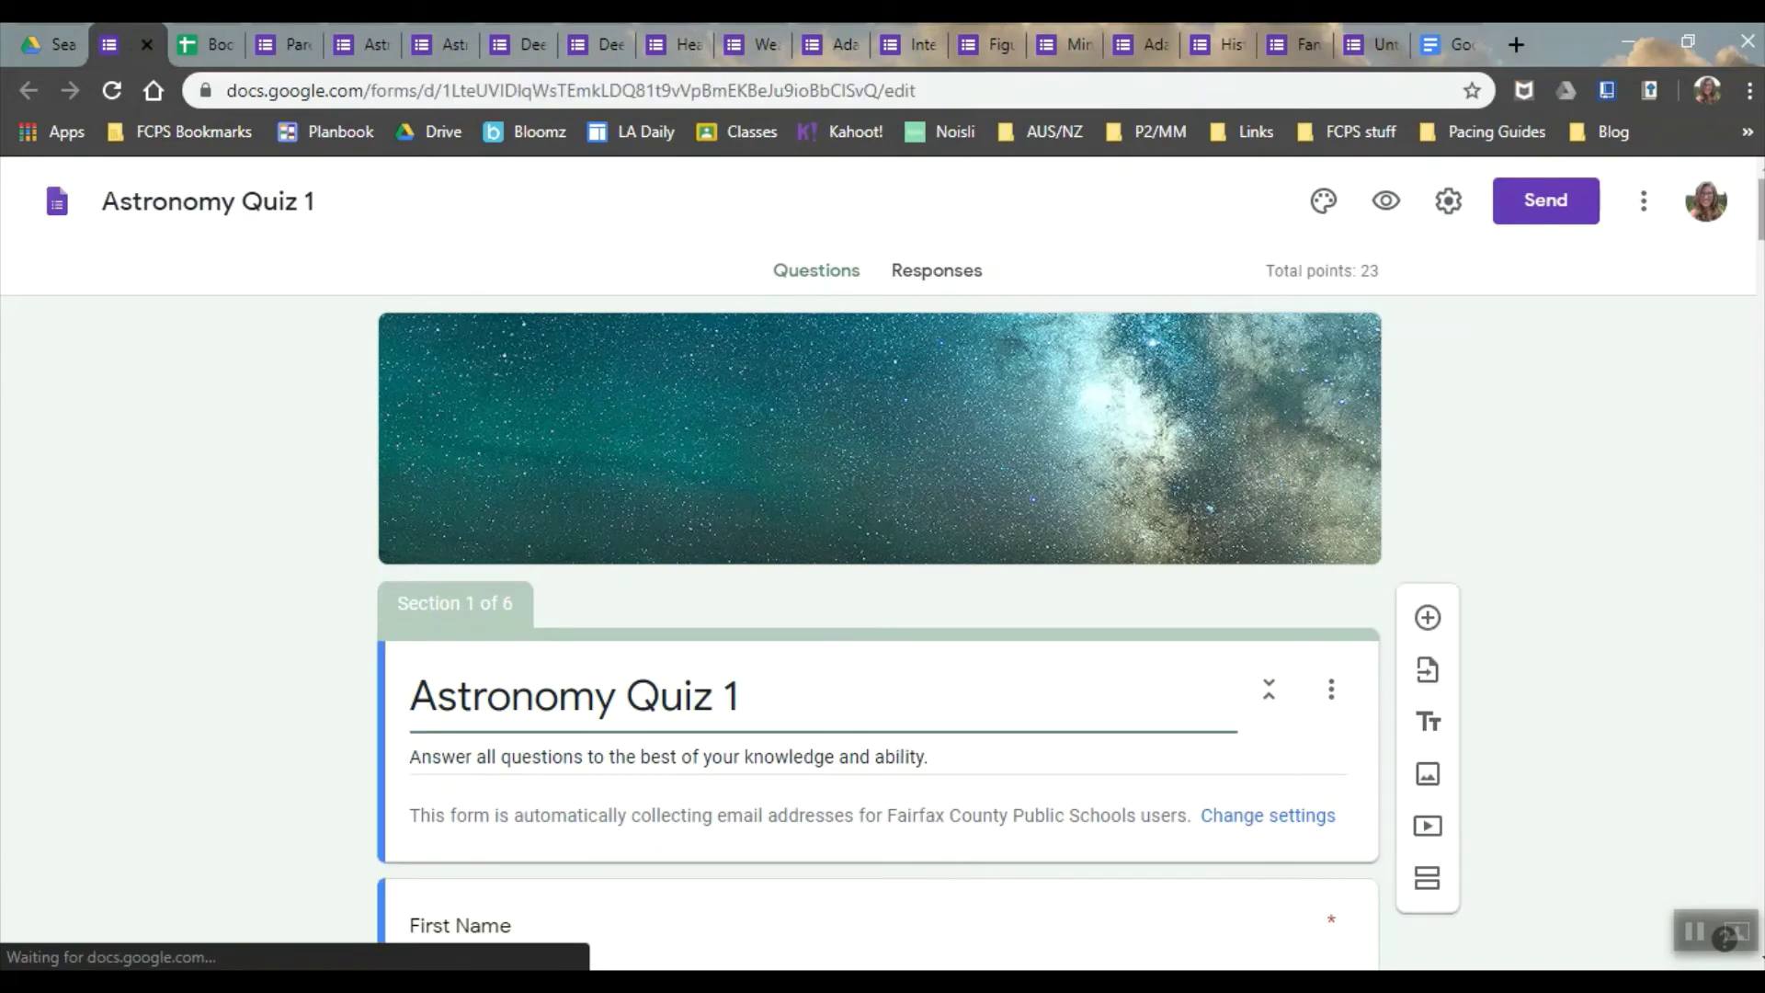
Scroll through question 18's answers, then switch between the Parent Communication 2018_19 and other form tabs.
scroll(878, 551, "down", 15)
scroll(878, 552, "down", 10)
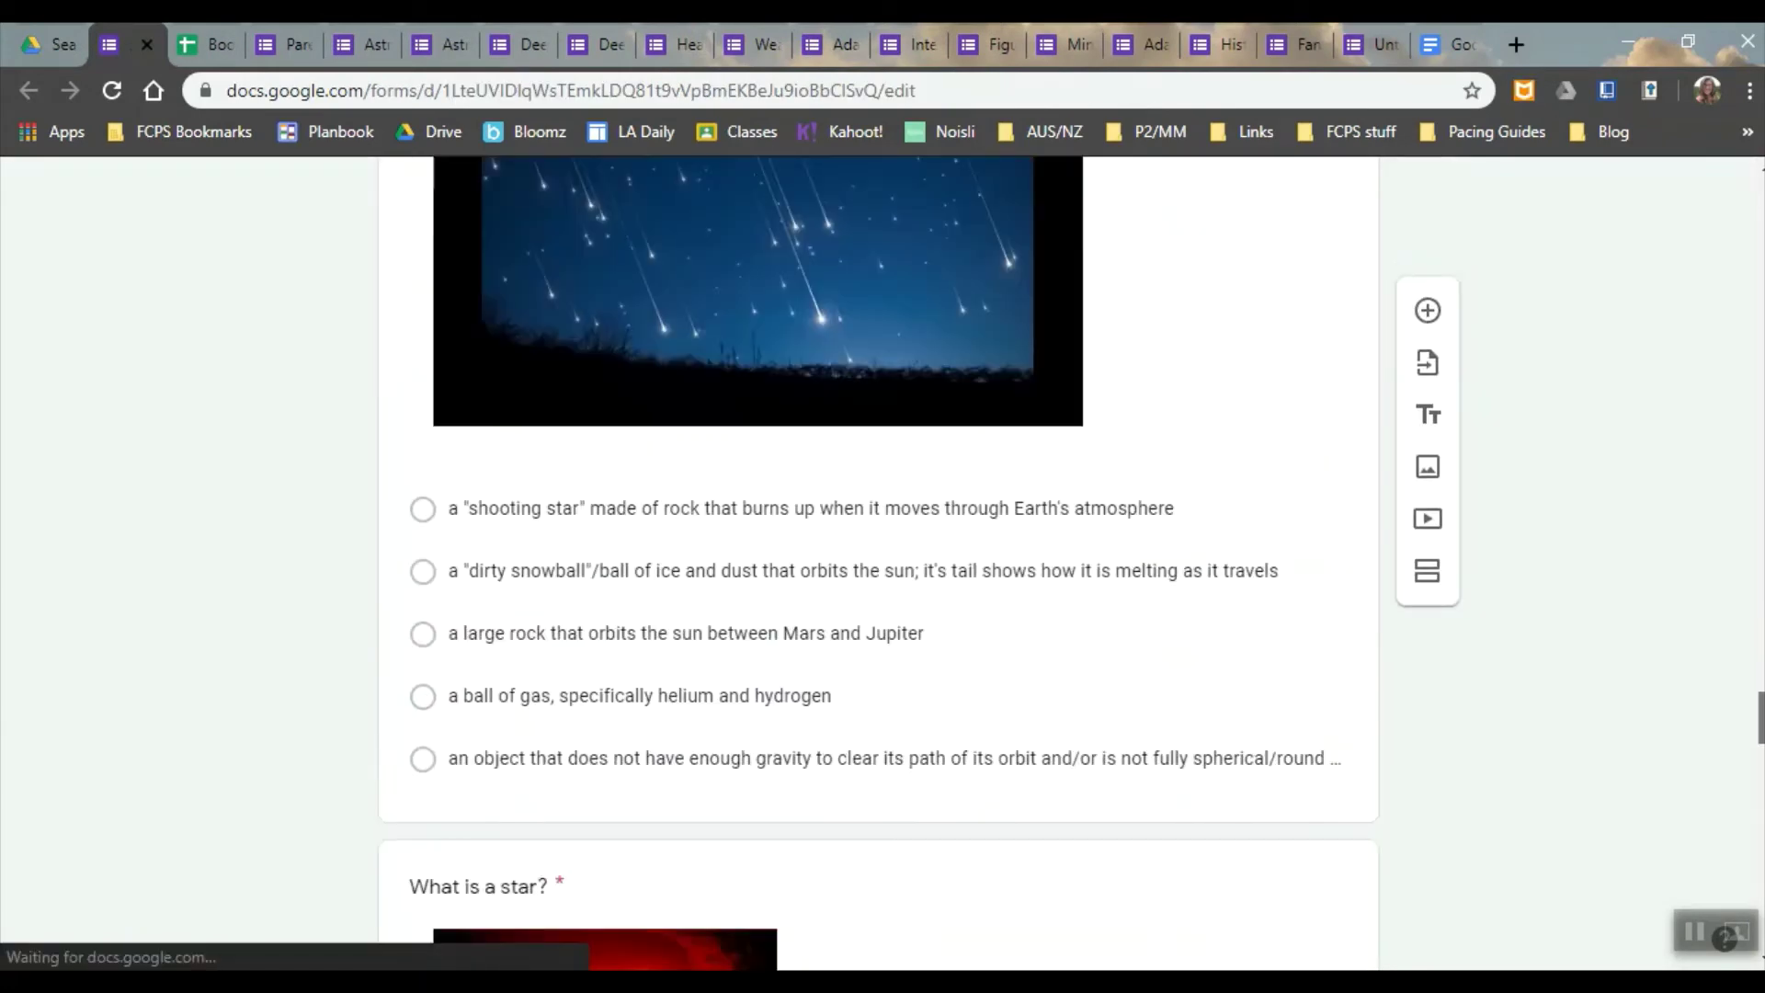
scroll(877, 552, "down", 15)
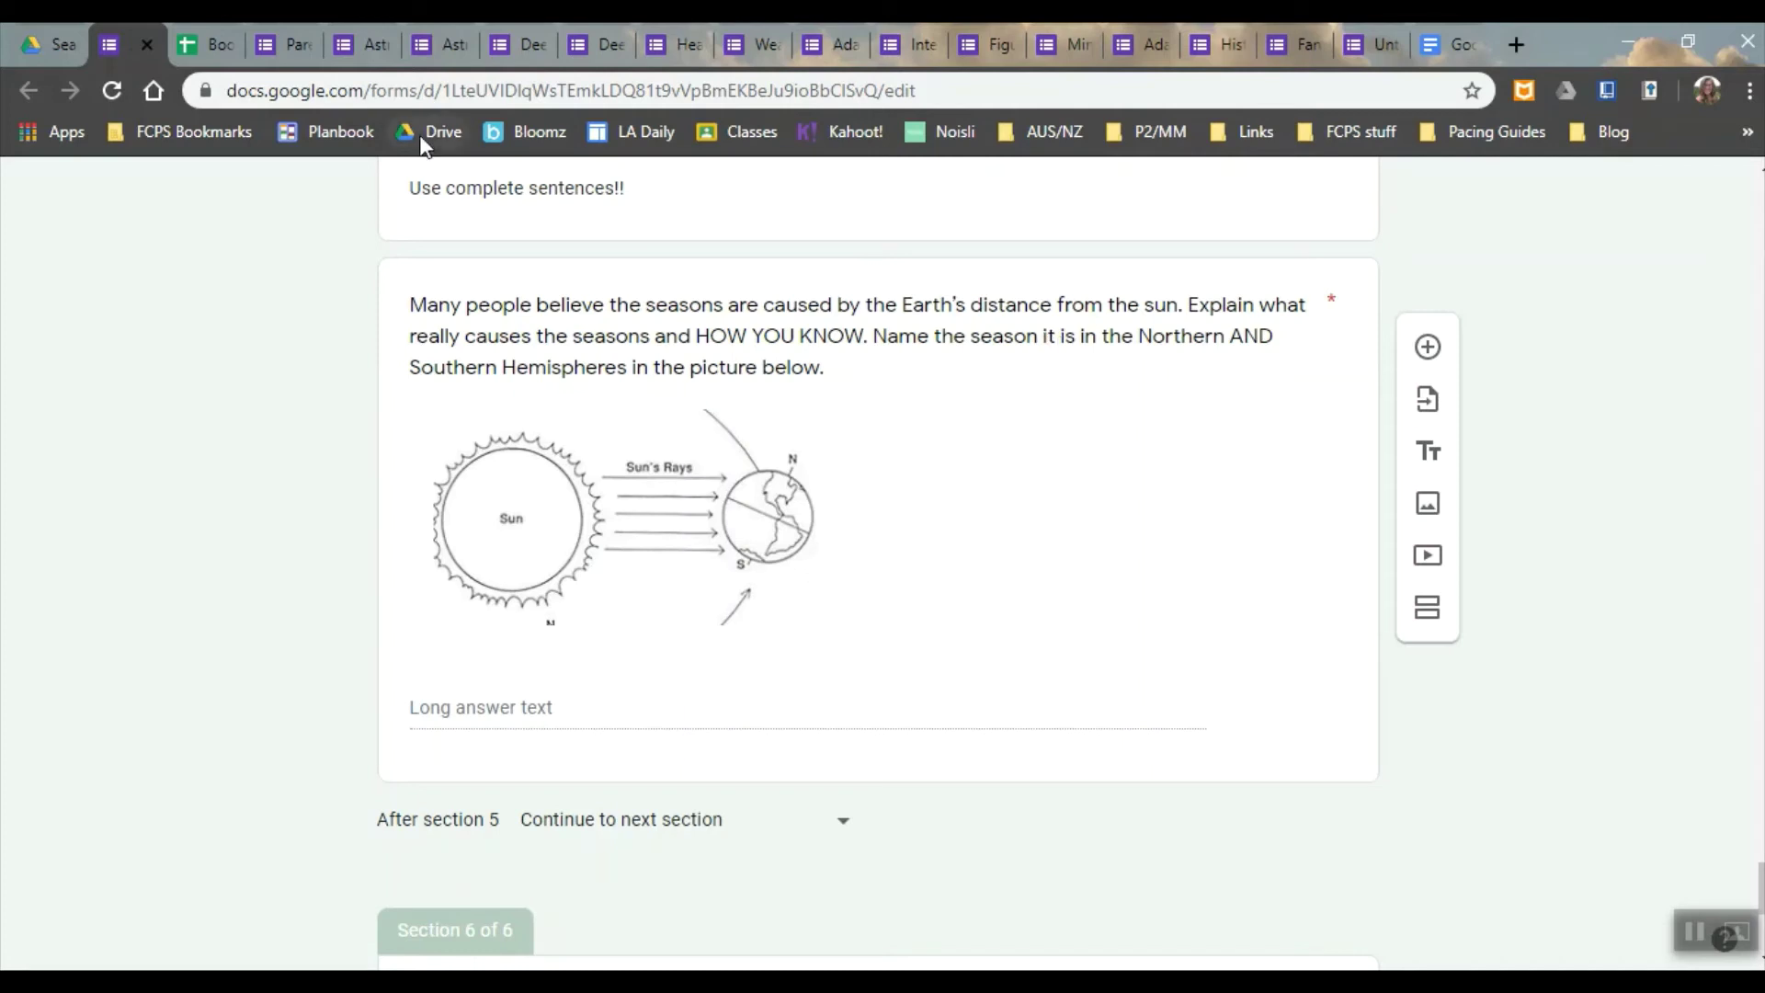
left_click(291, 50)
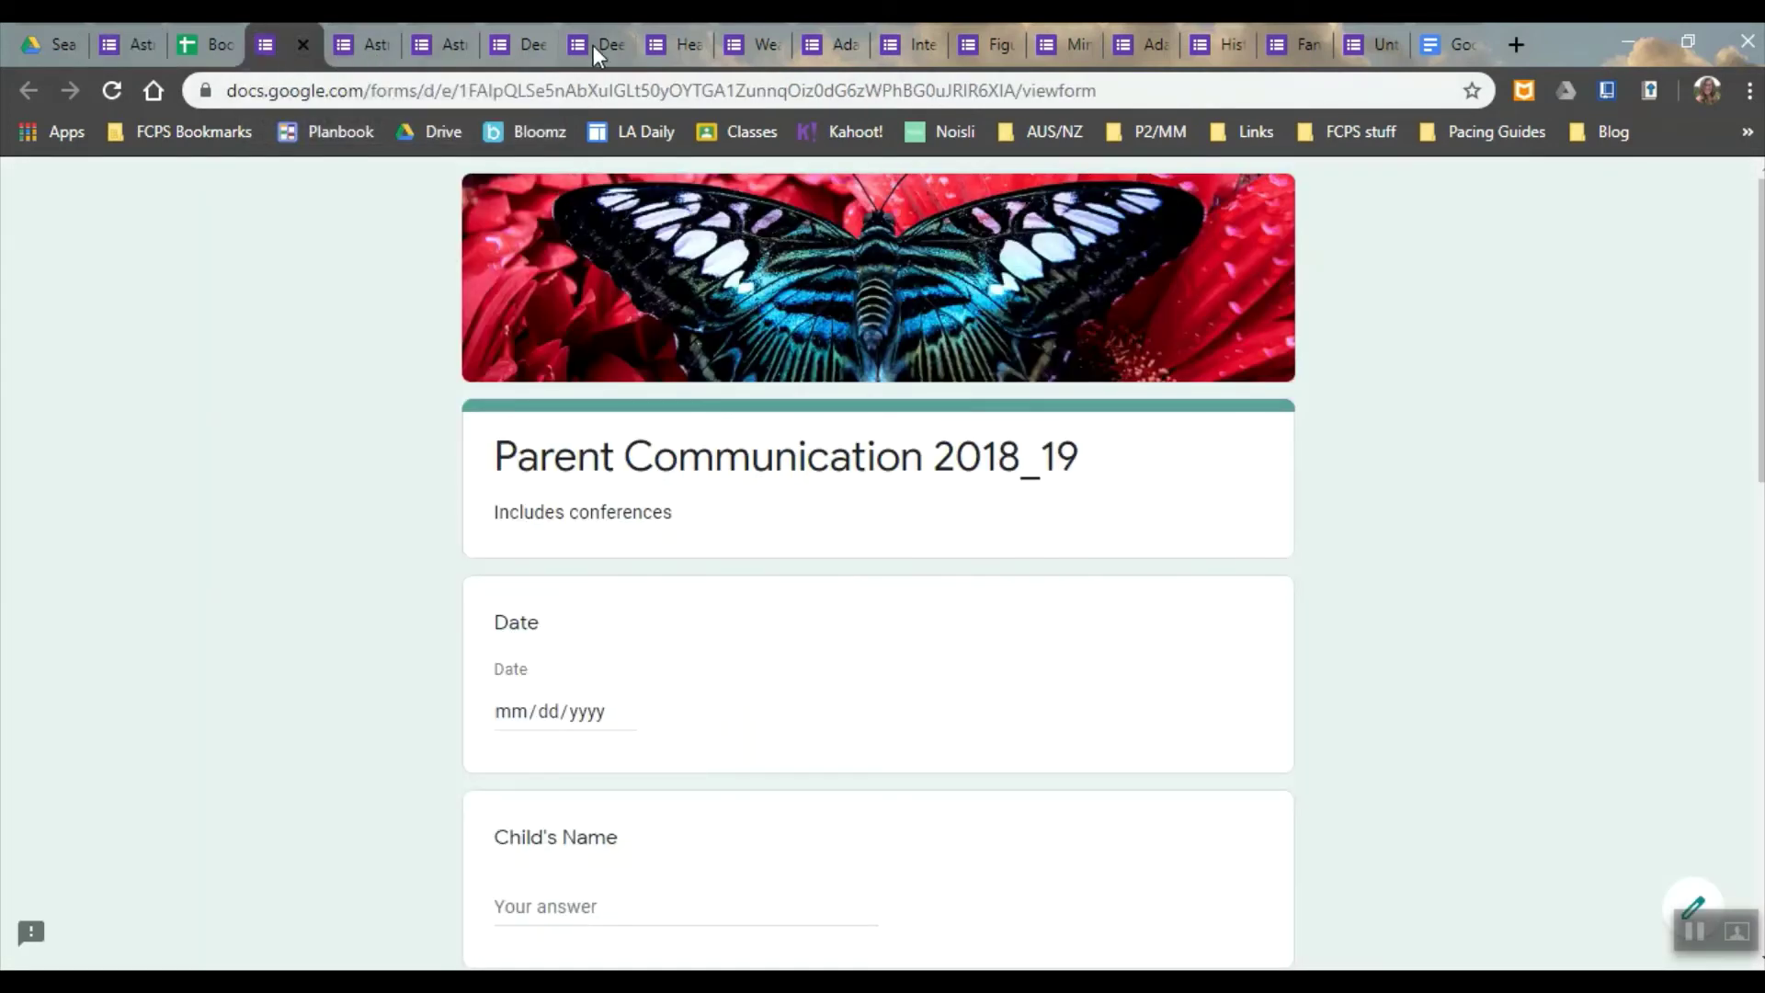
left_click(684, 40)
Return to the Weather Quiz responses and advance to question 22, the cumulonimbus weather question.
left_click(750, 44)
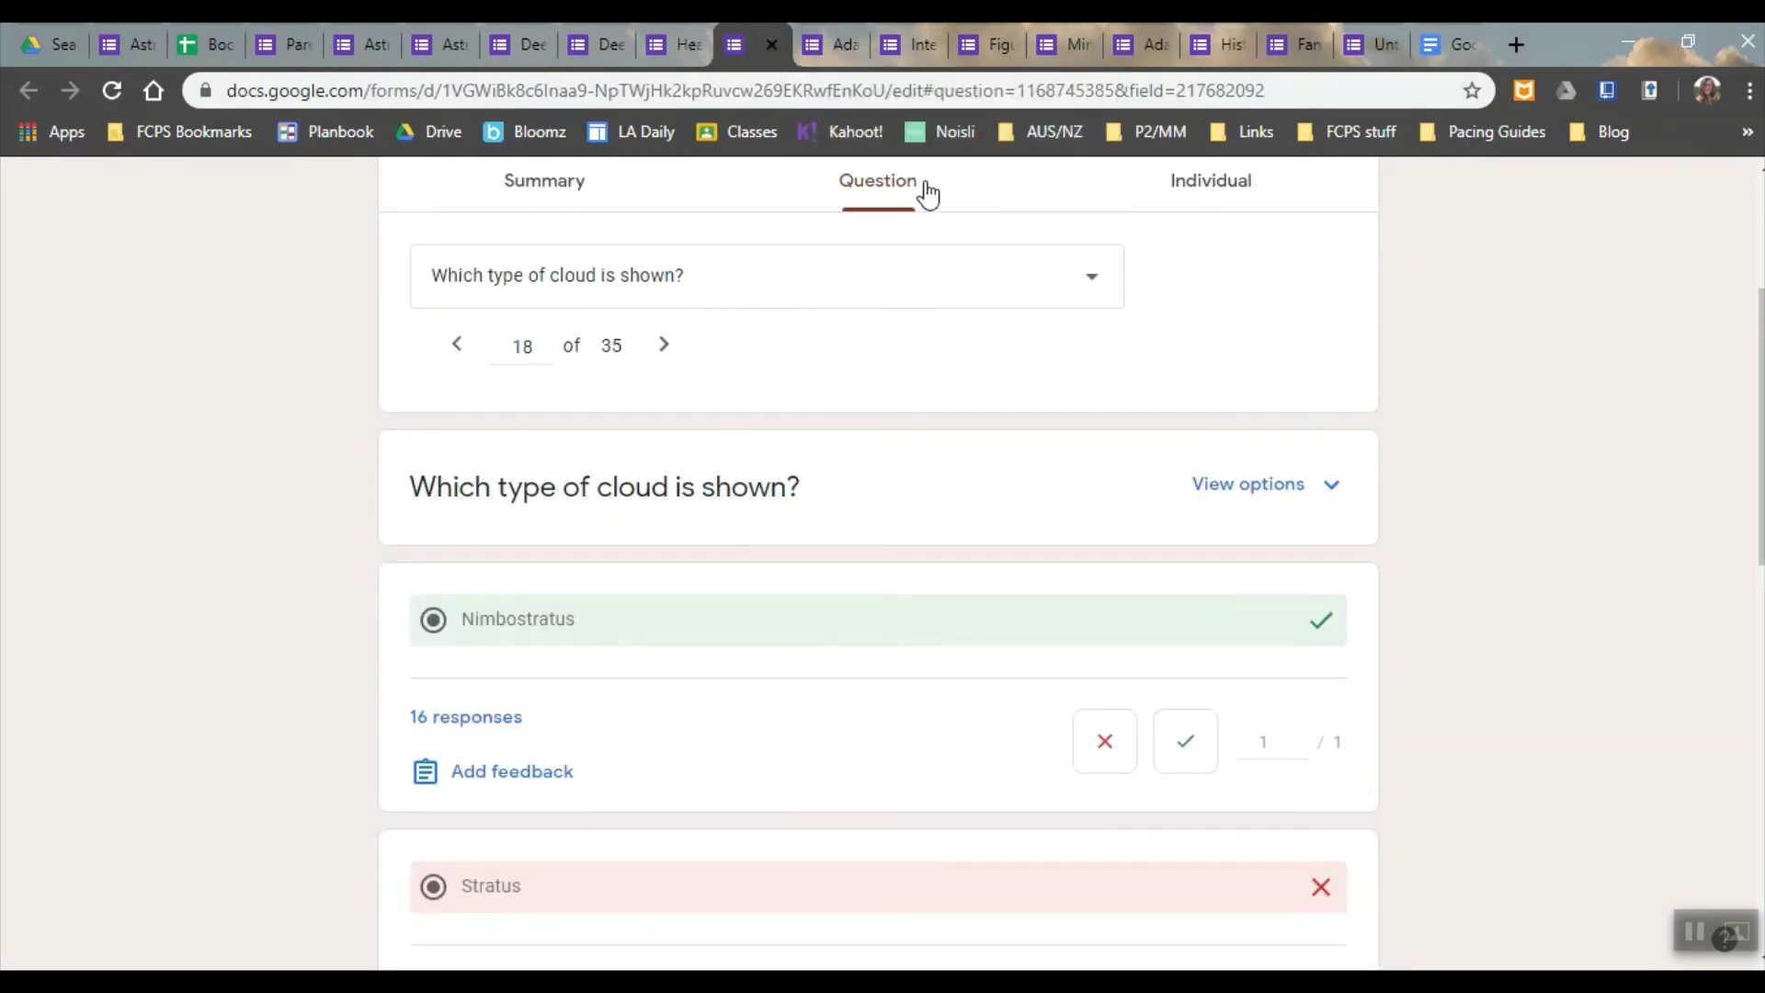
left_click(666, 350)
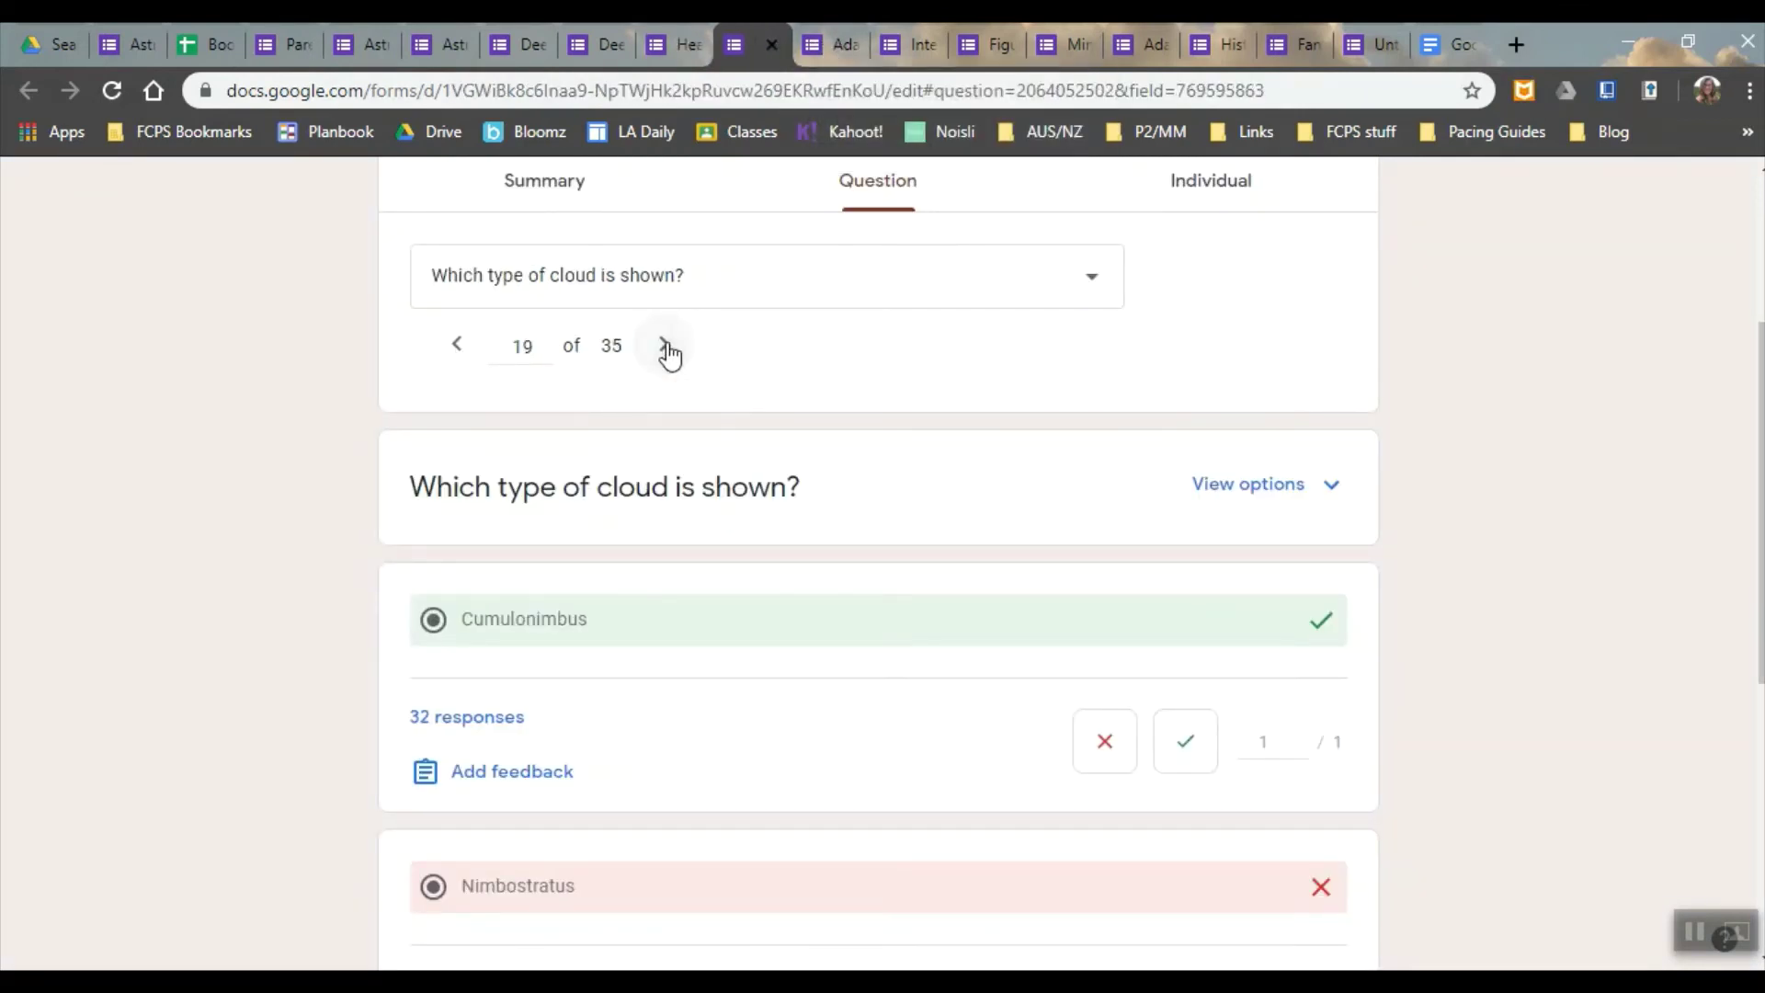
left_click(666, 349)
left_click(665, 349)
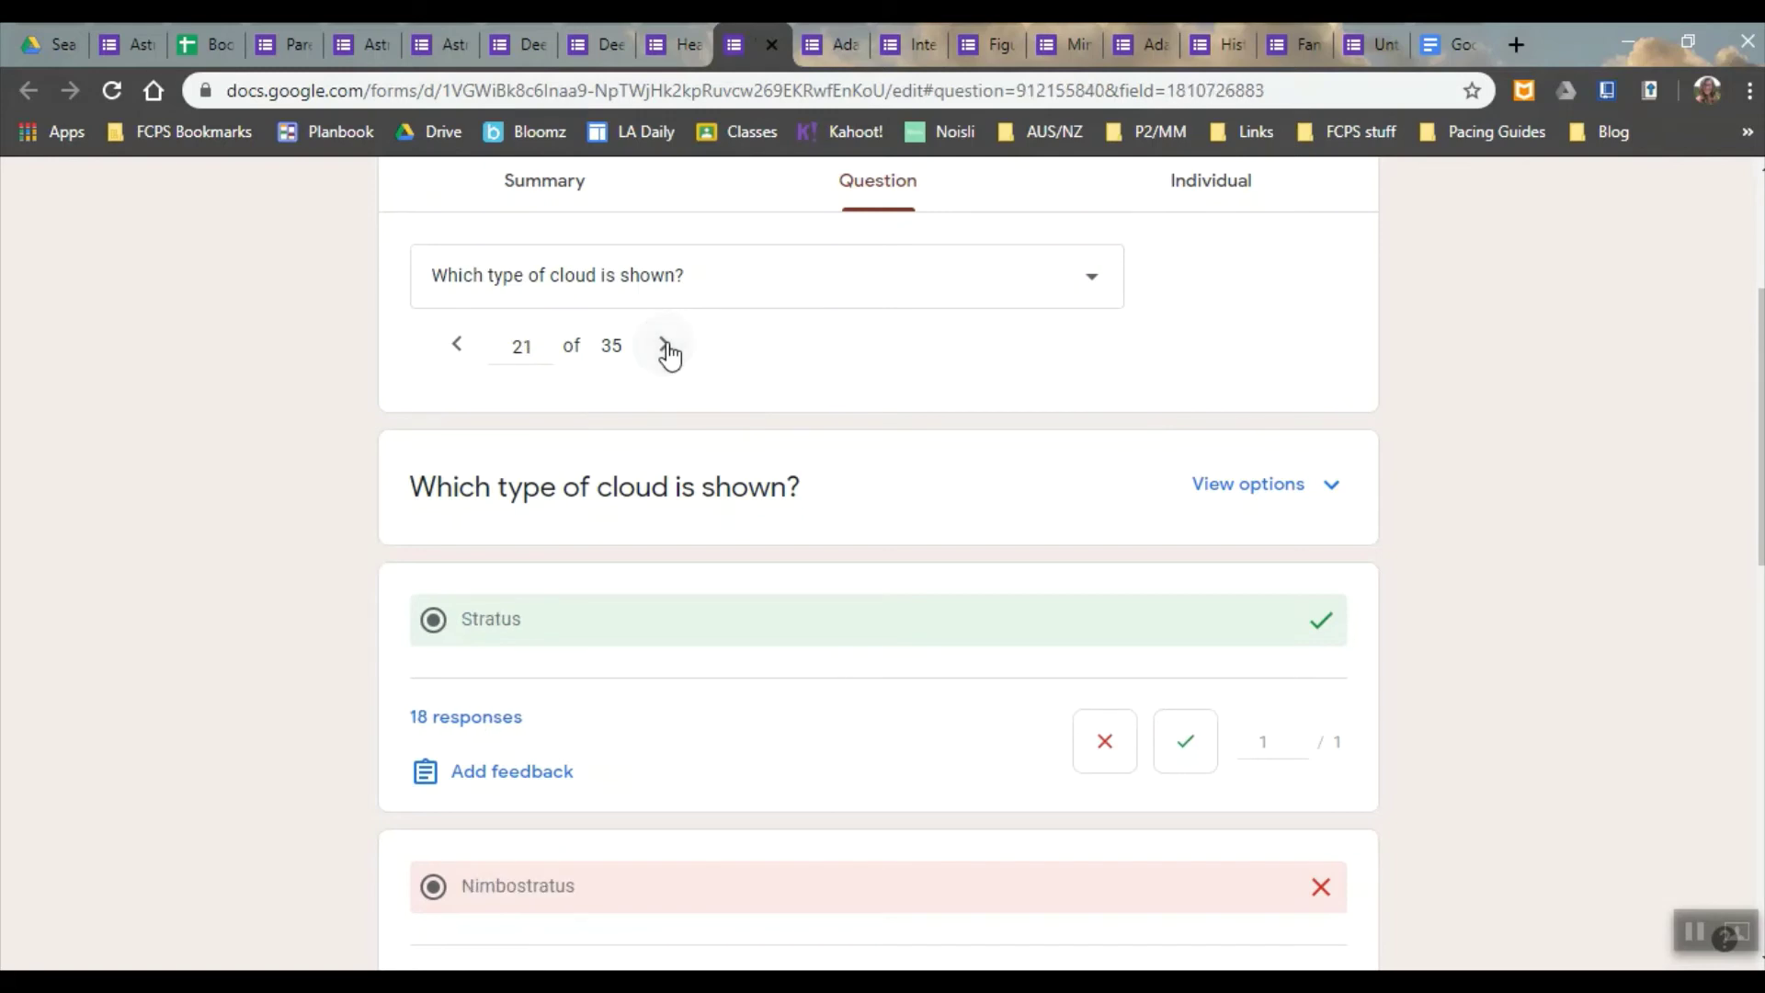
left_click(666, 349)
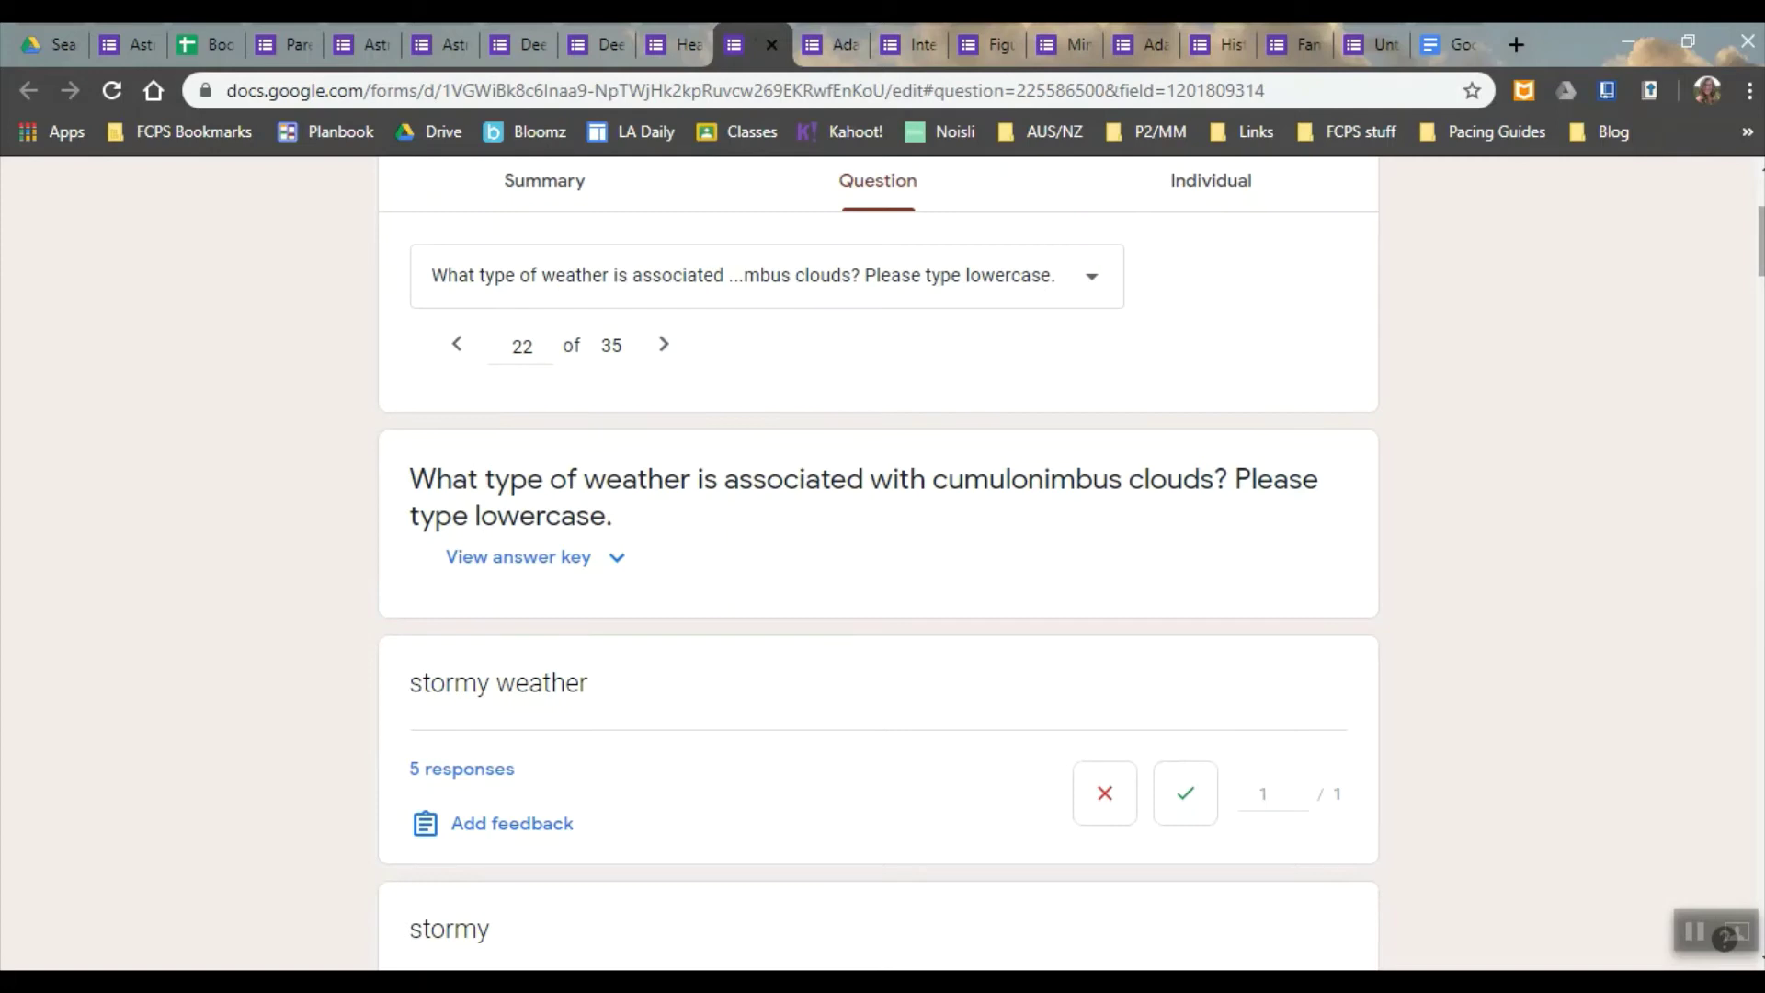
Scroll through the cumulonimbus question's answers and back up to the top.
scroll(779, 453, "down", 4)
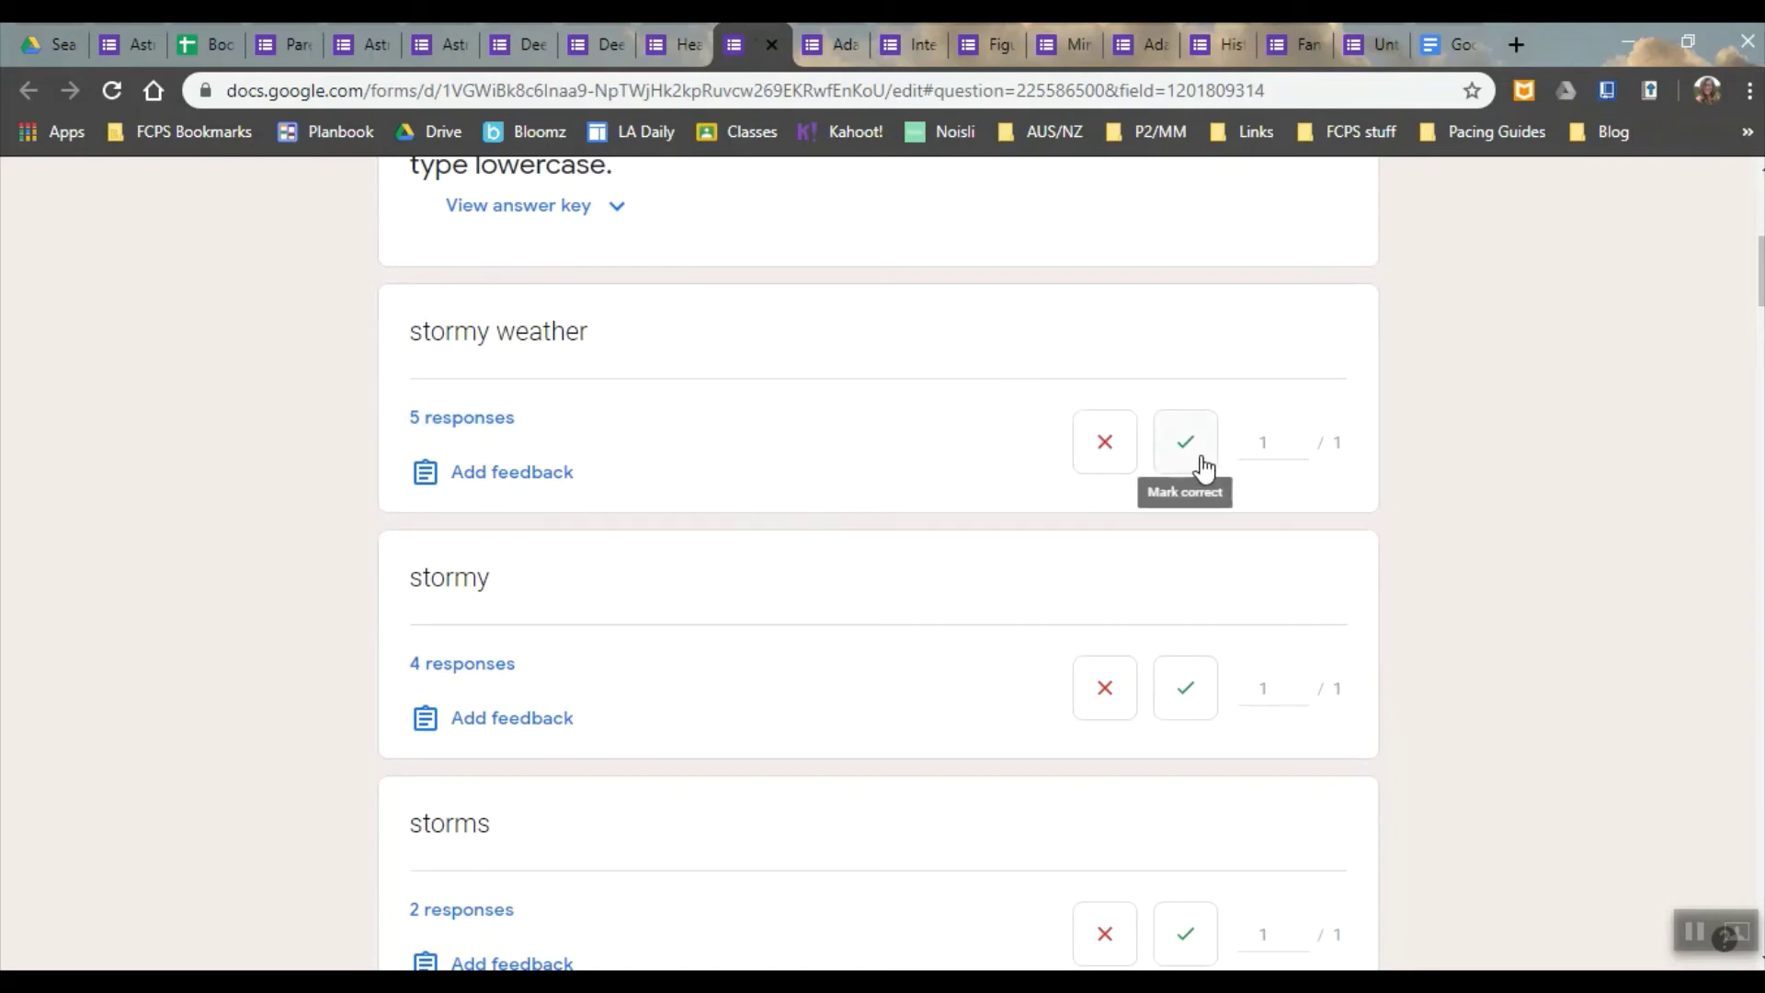
left_click_drag(1761, 312, 1761, 490)
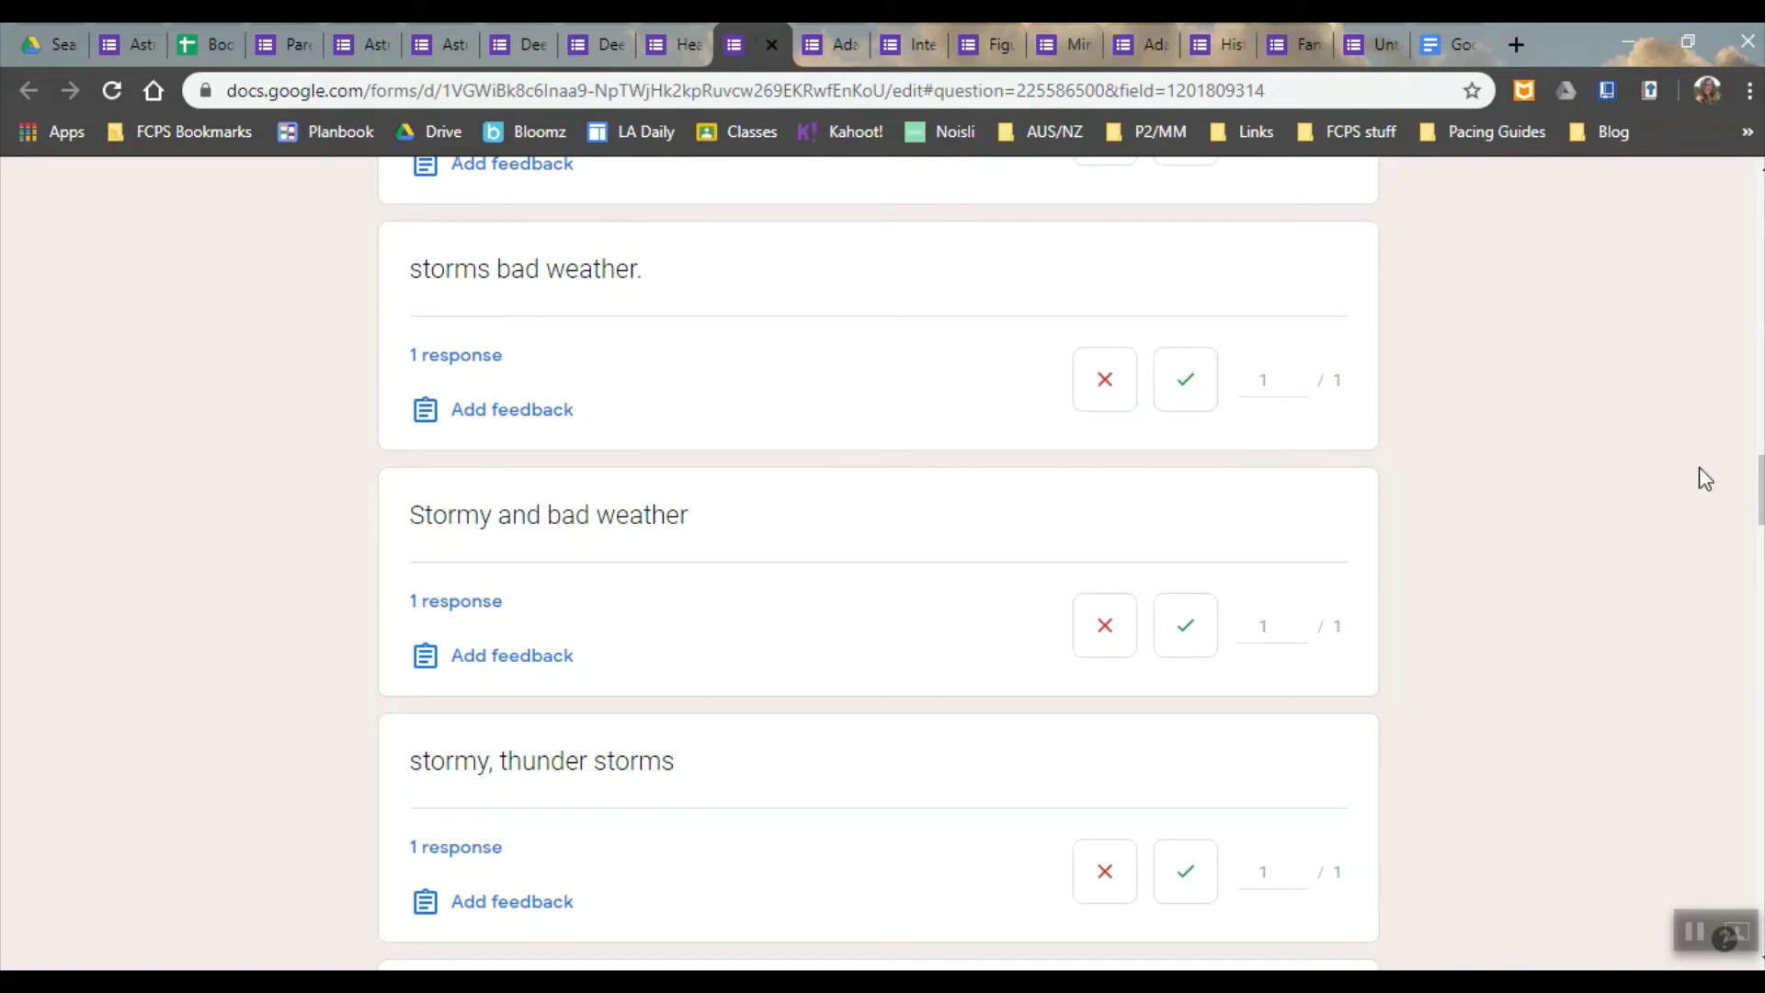
scroll(1756, 489, "down", 15)
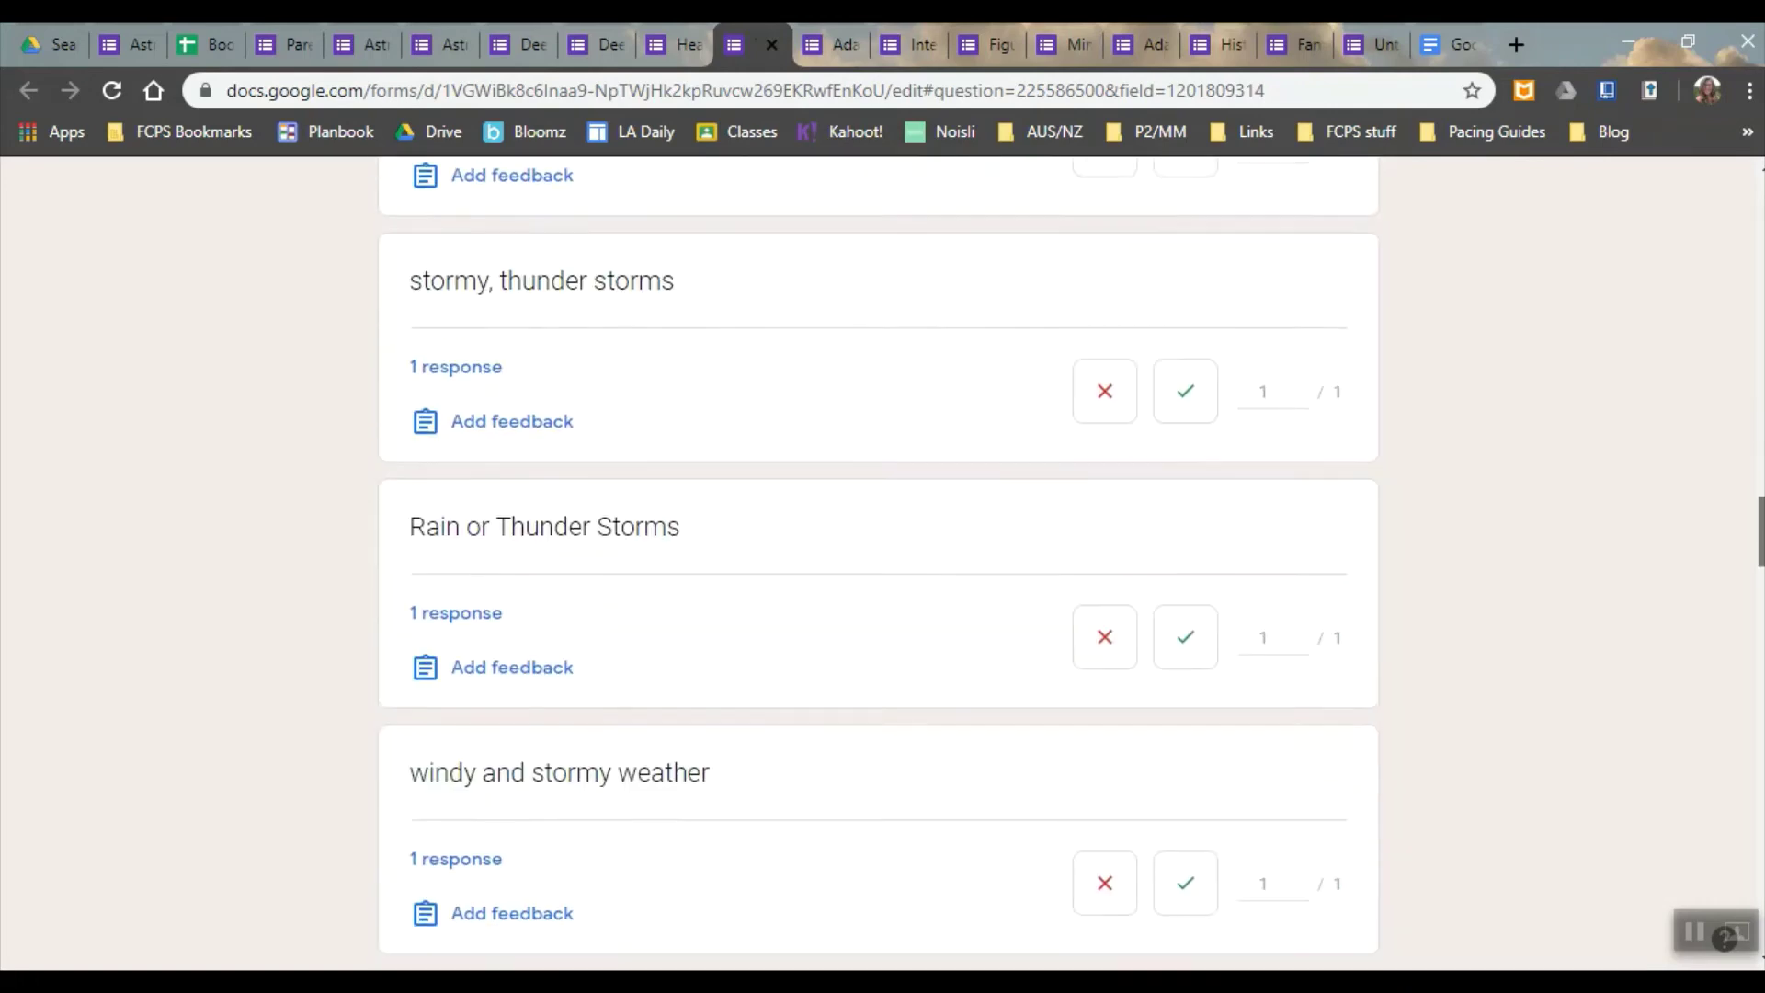
scroll(1756, 551, "down", 20)
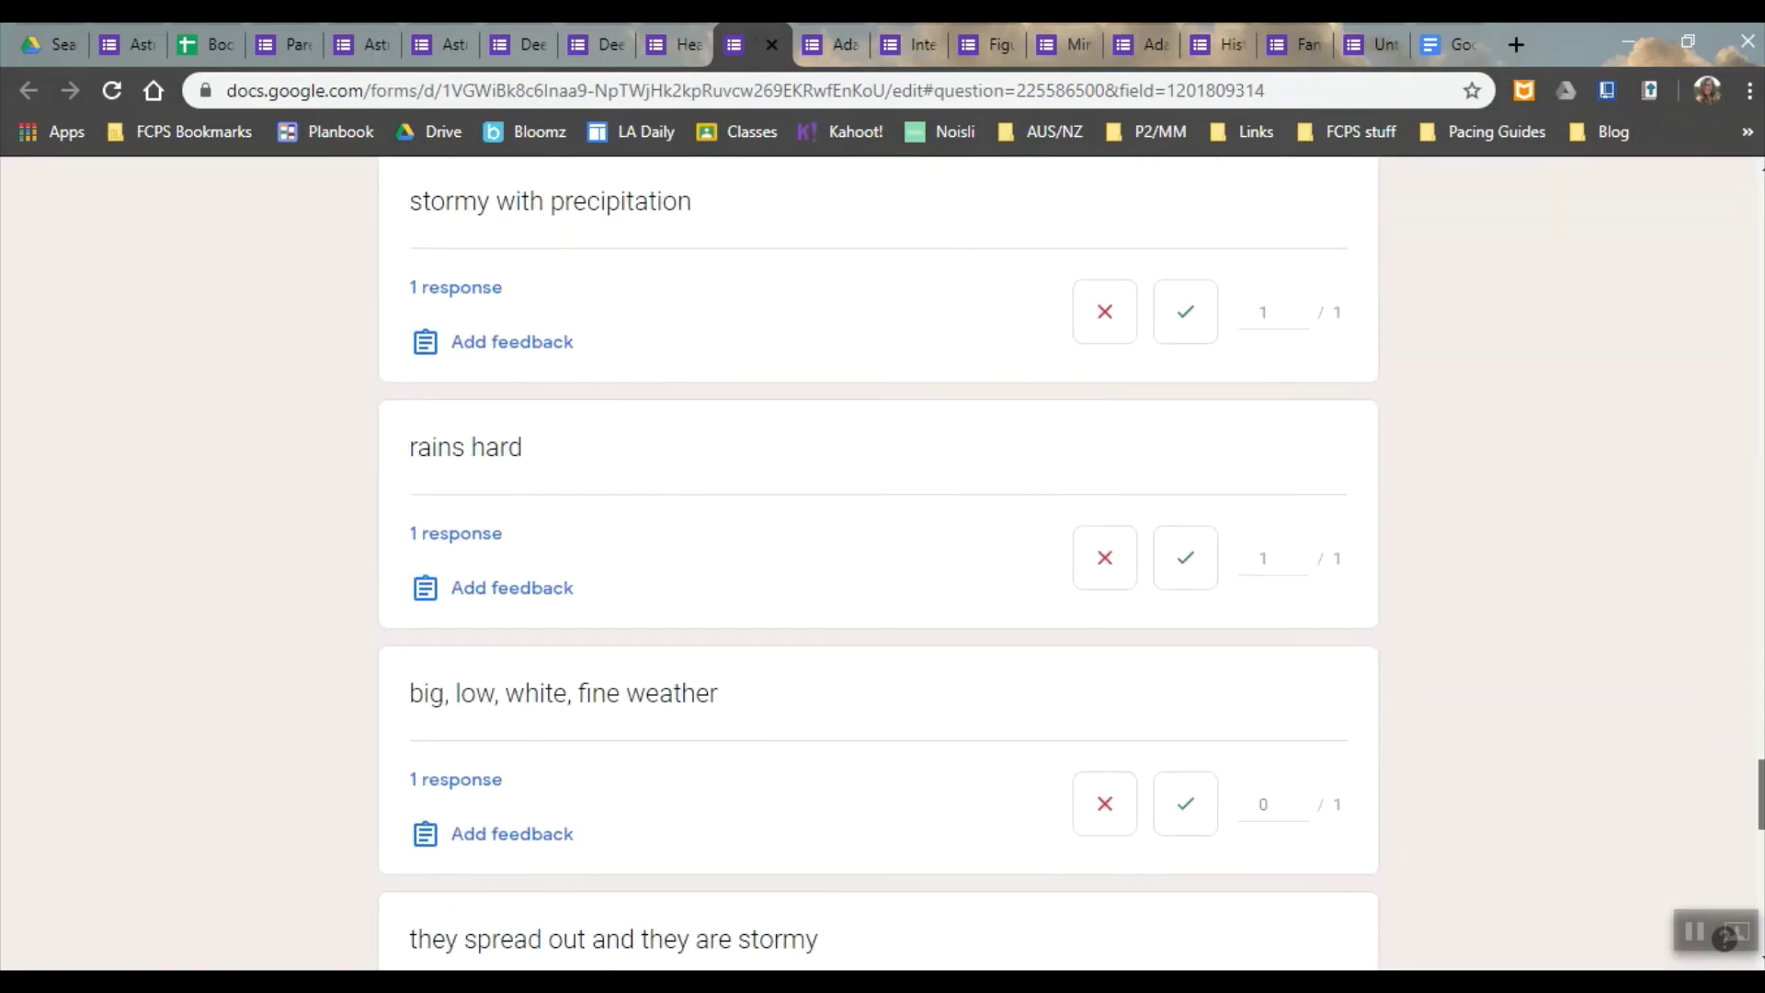
scroll(1756, 551, "down", 3)
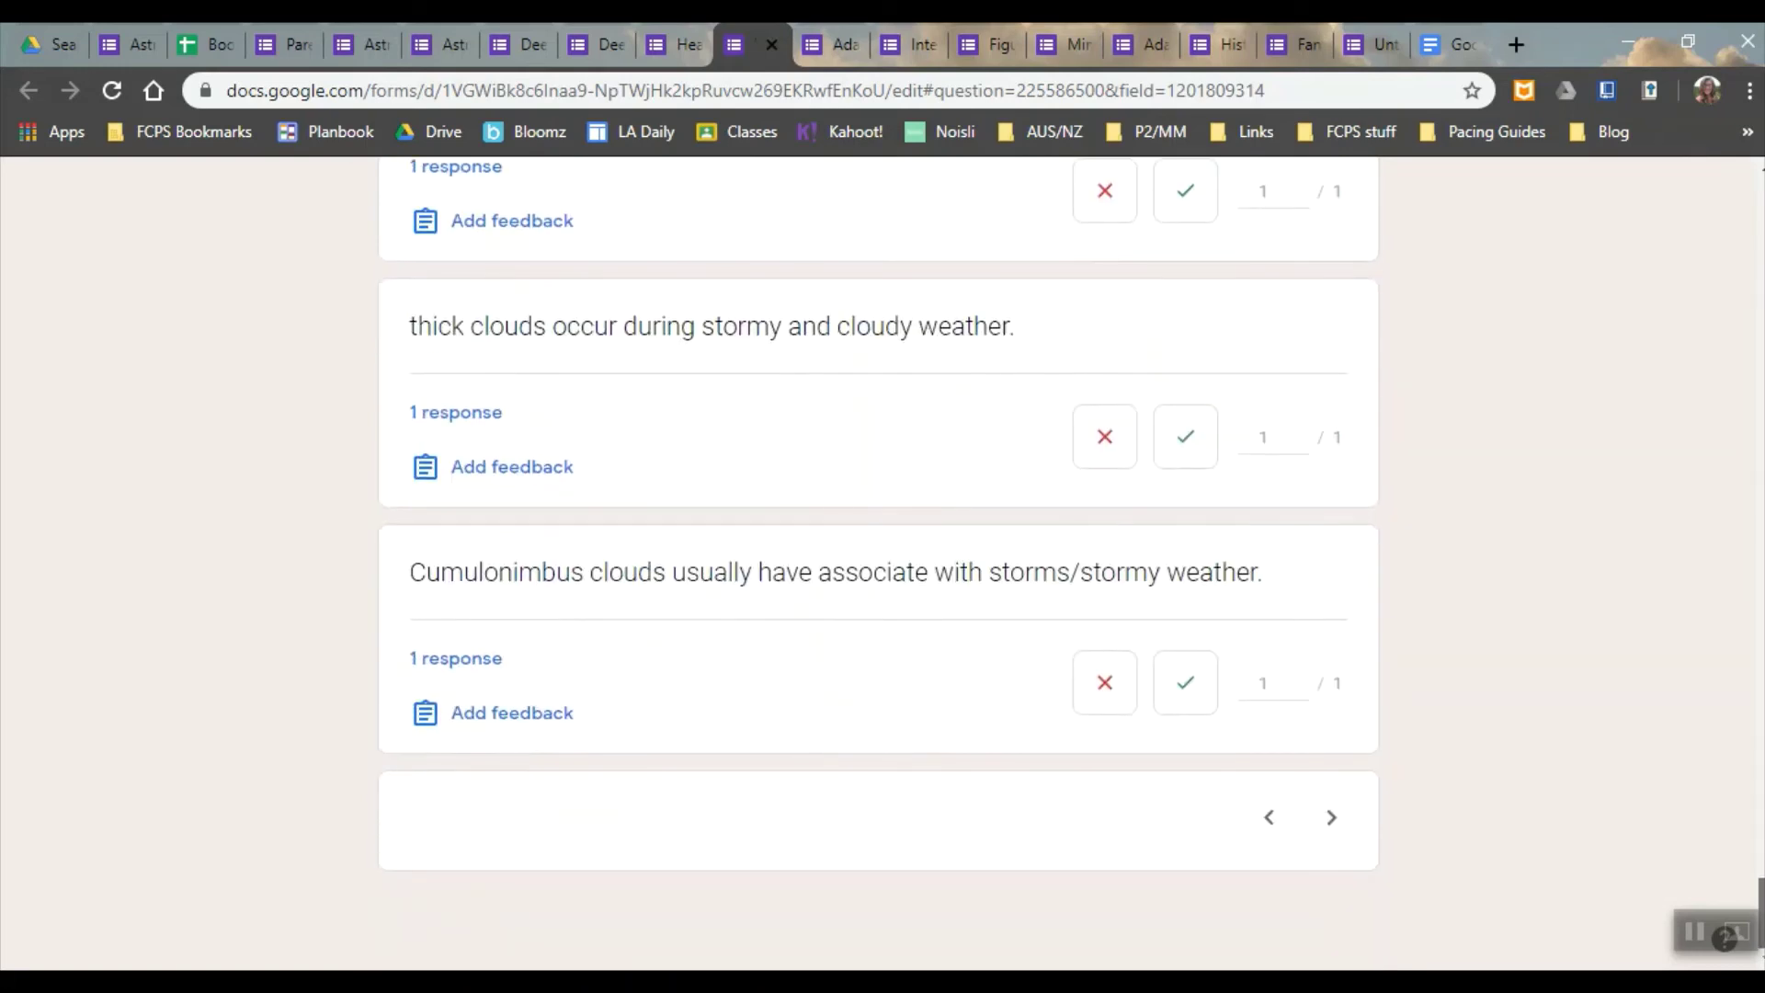
left_click_drag(1758, 910, 1746, 212)
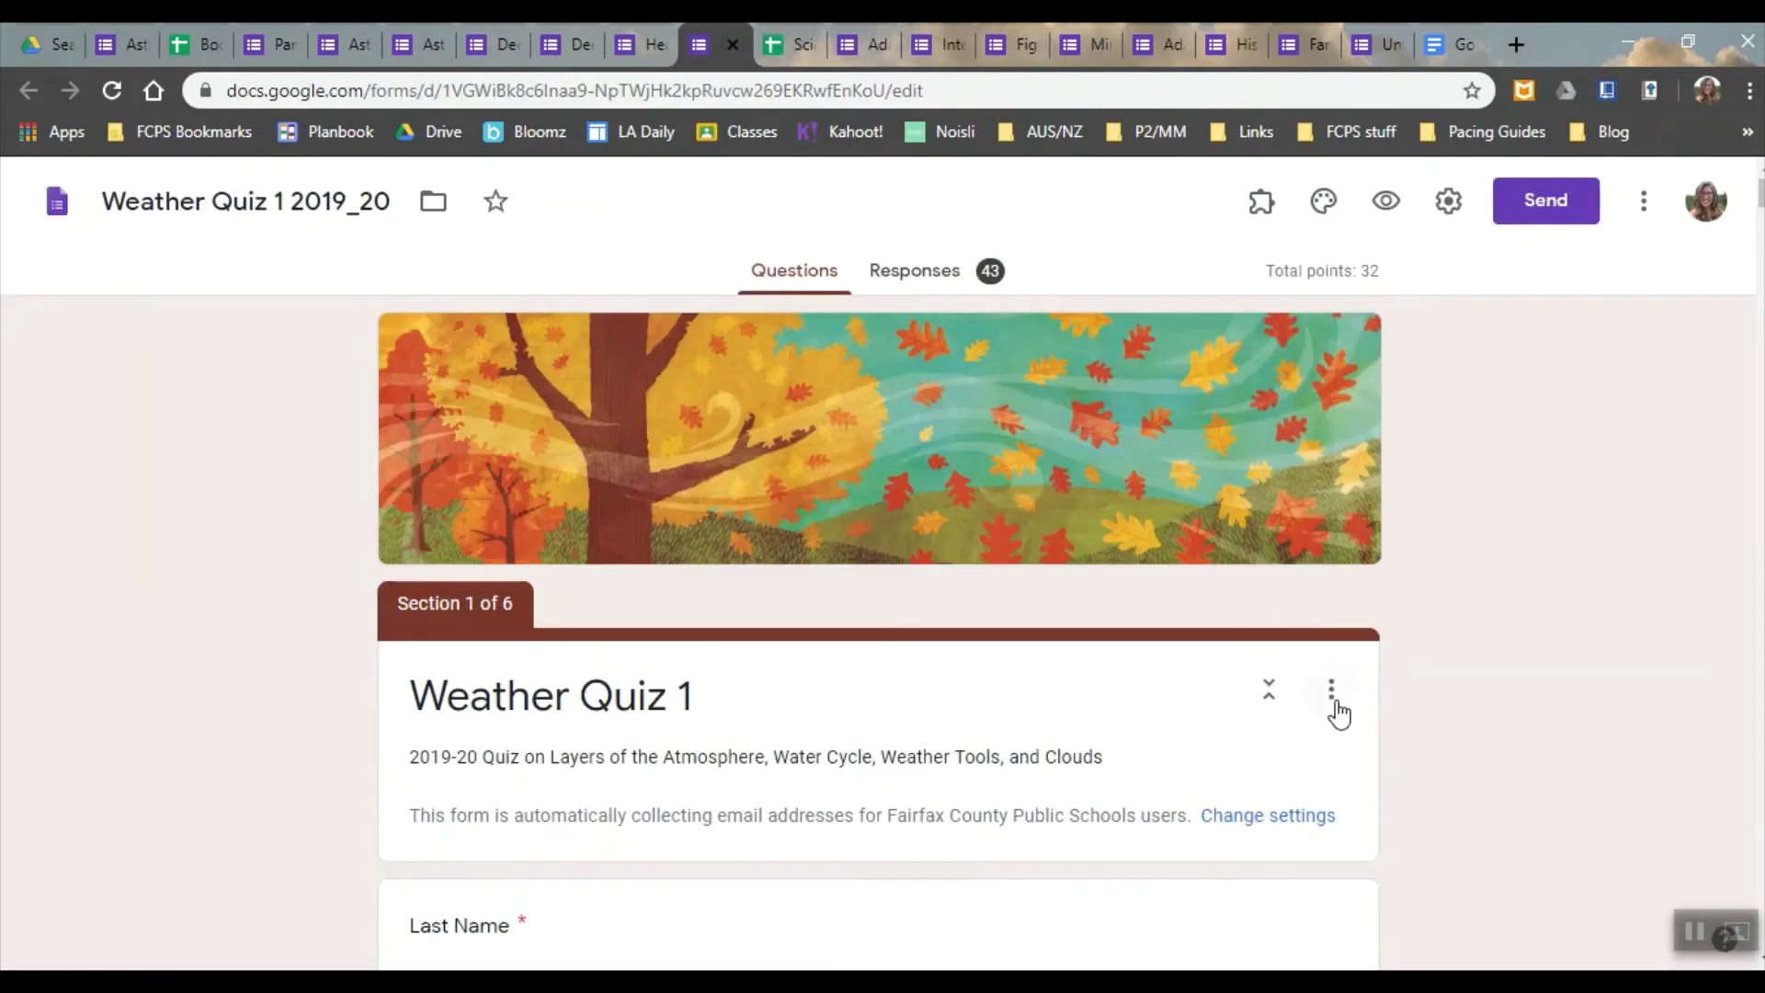
Set grades released after manual review, showing missed questions, correct answers and point values.
left_click(1333, 706)
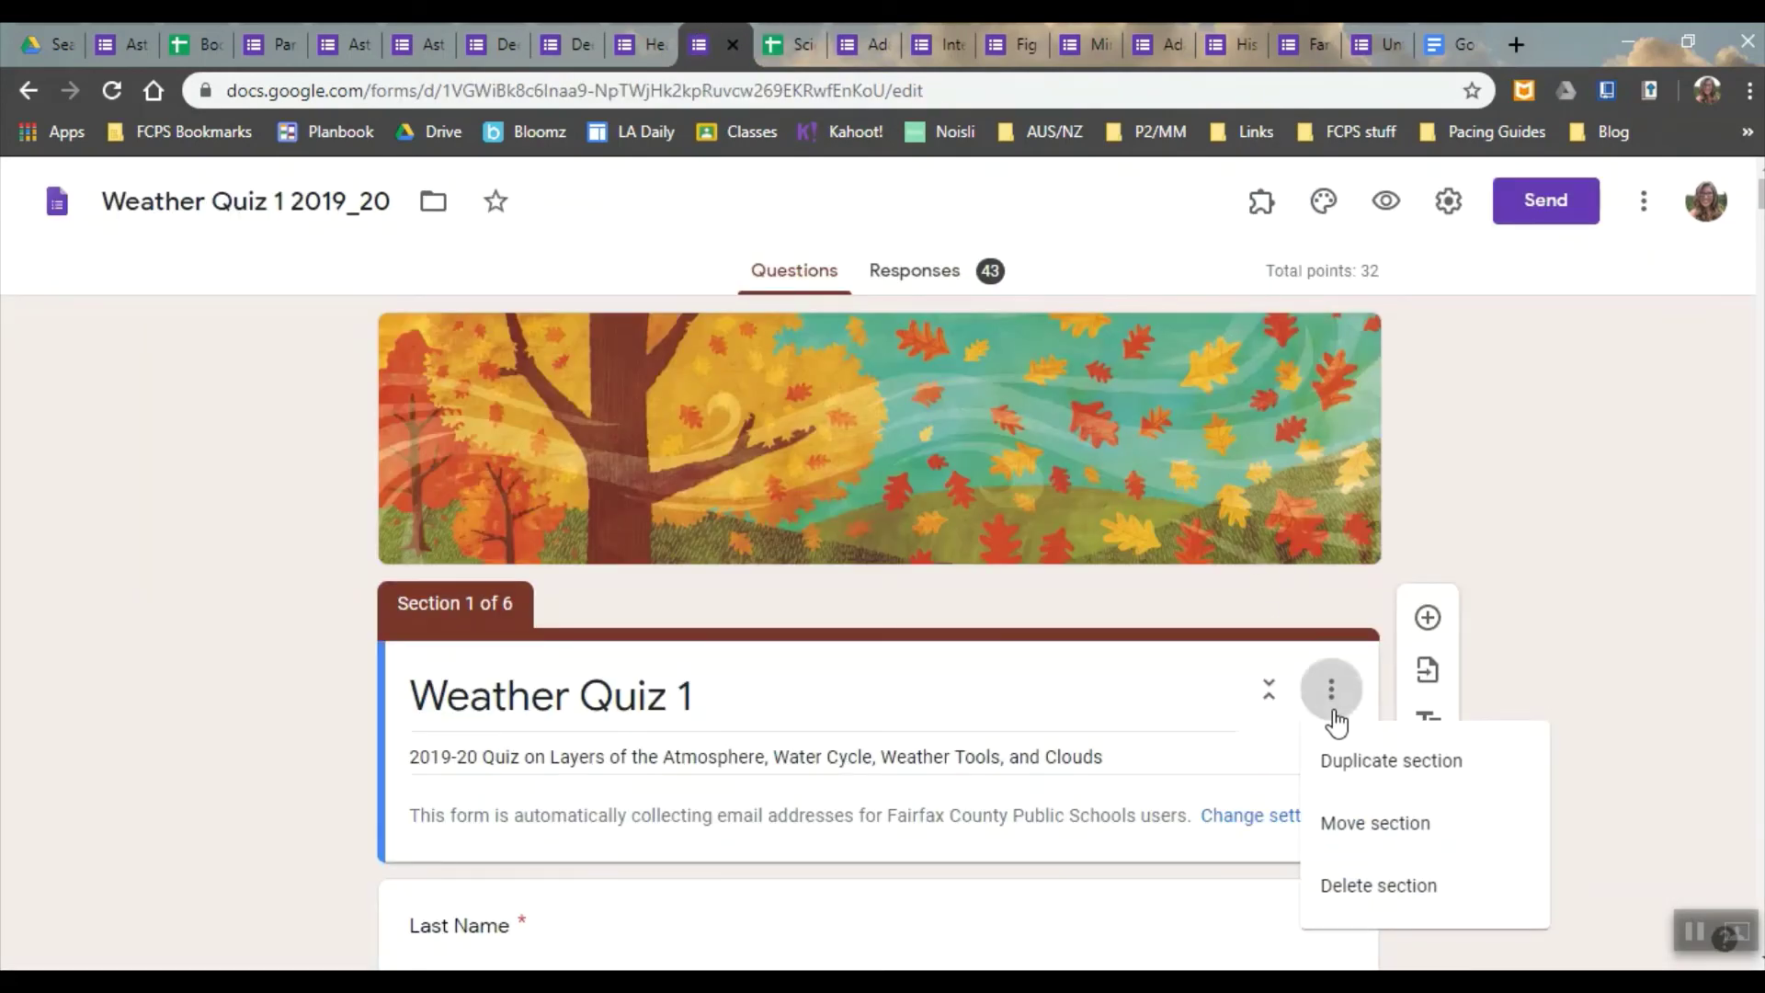
left_click(1562, 601)
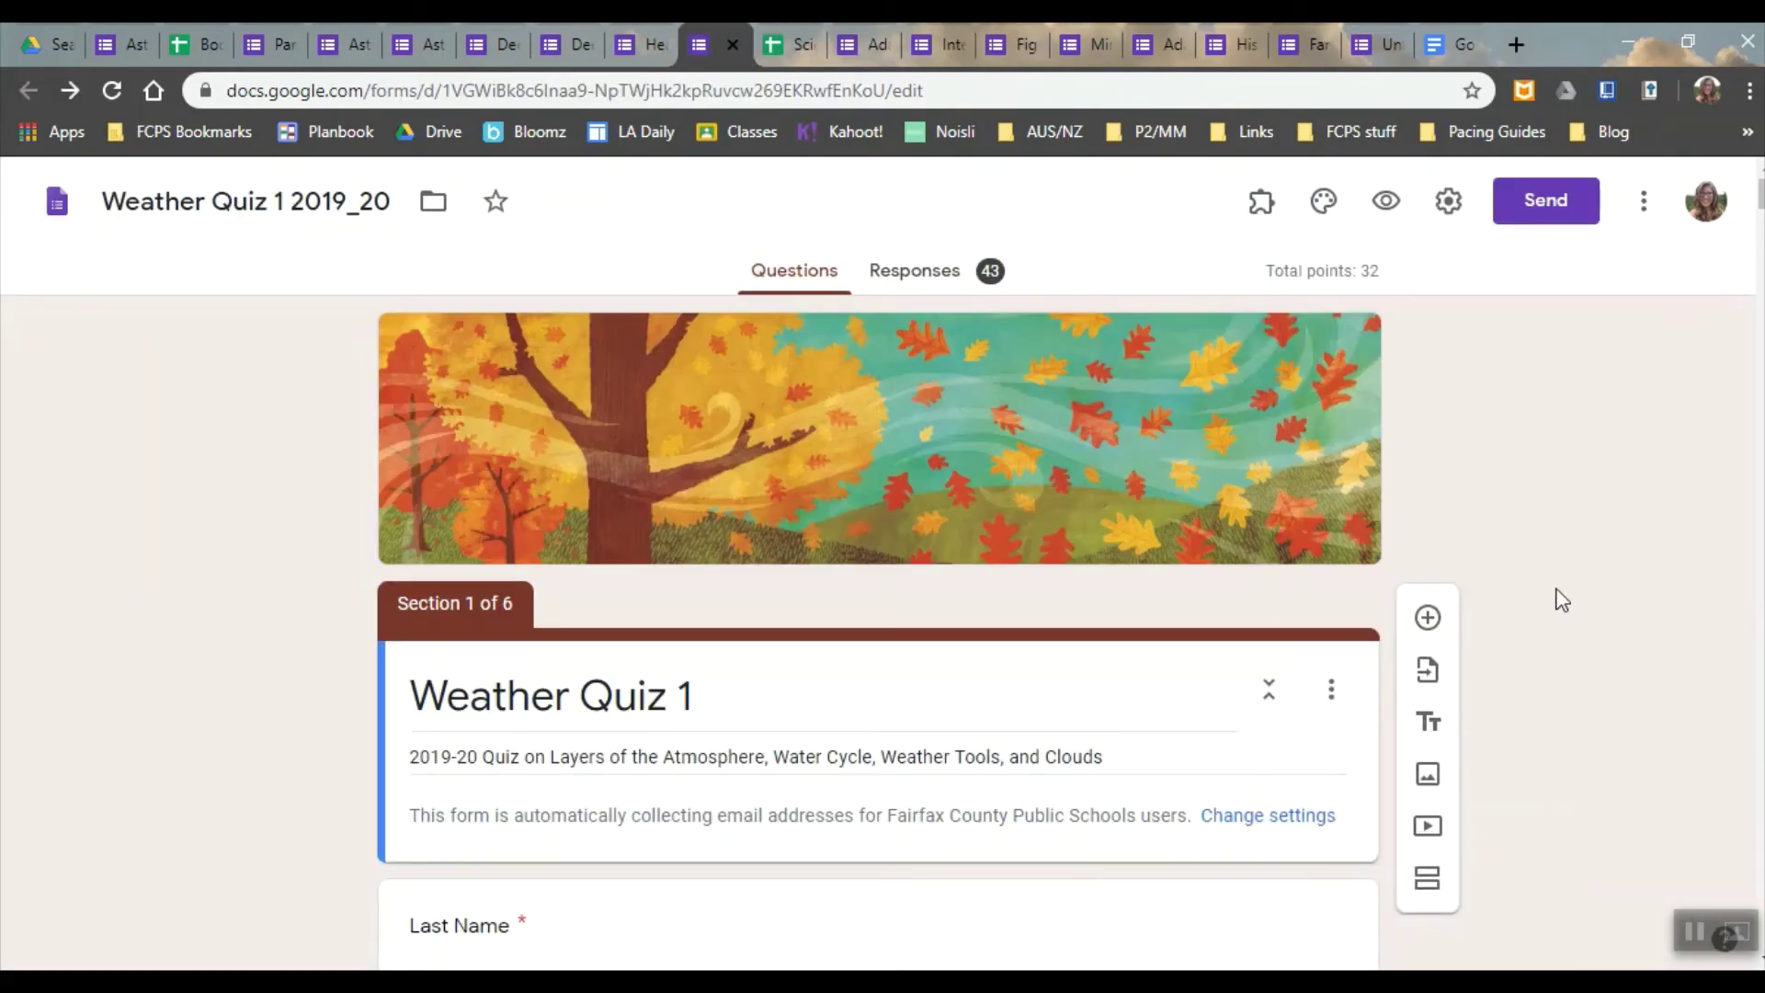
left_click(1449, 204)
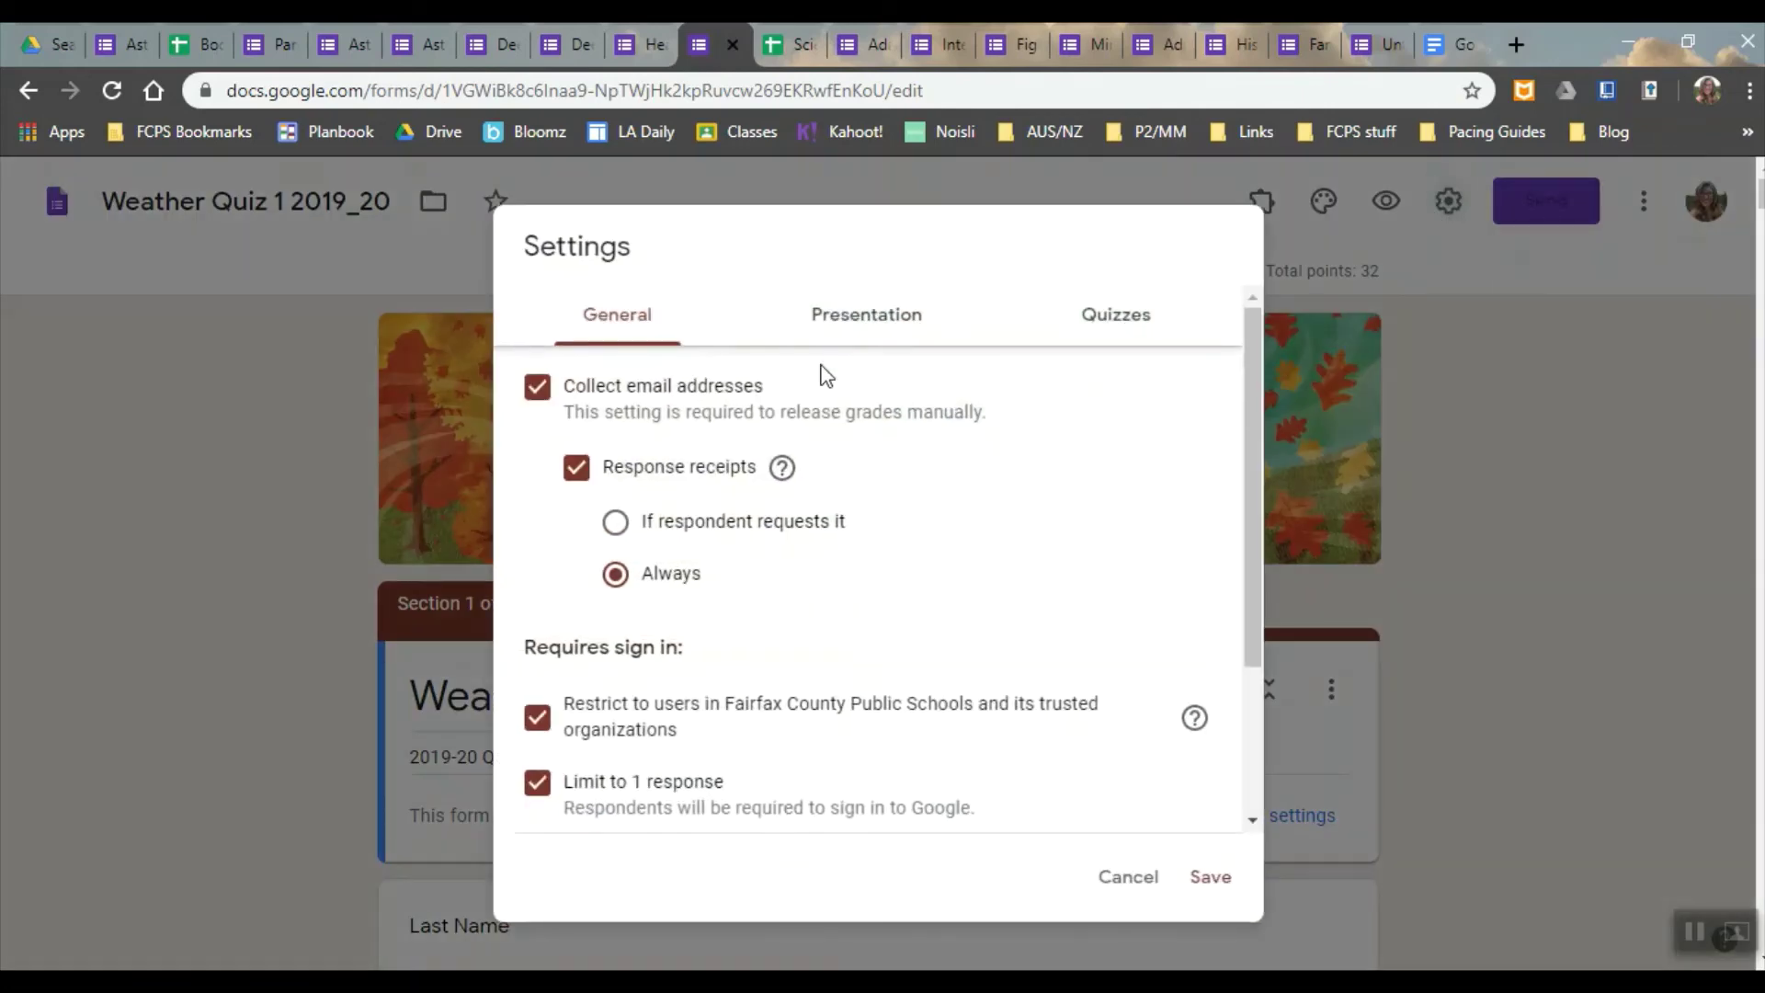
left_click(1131, 333)
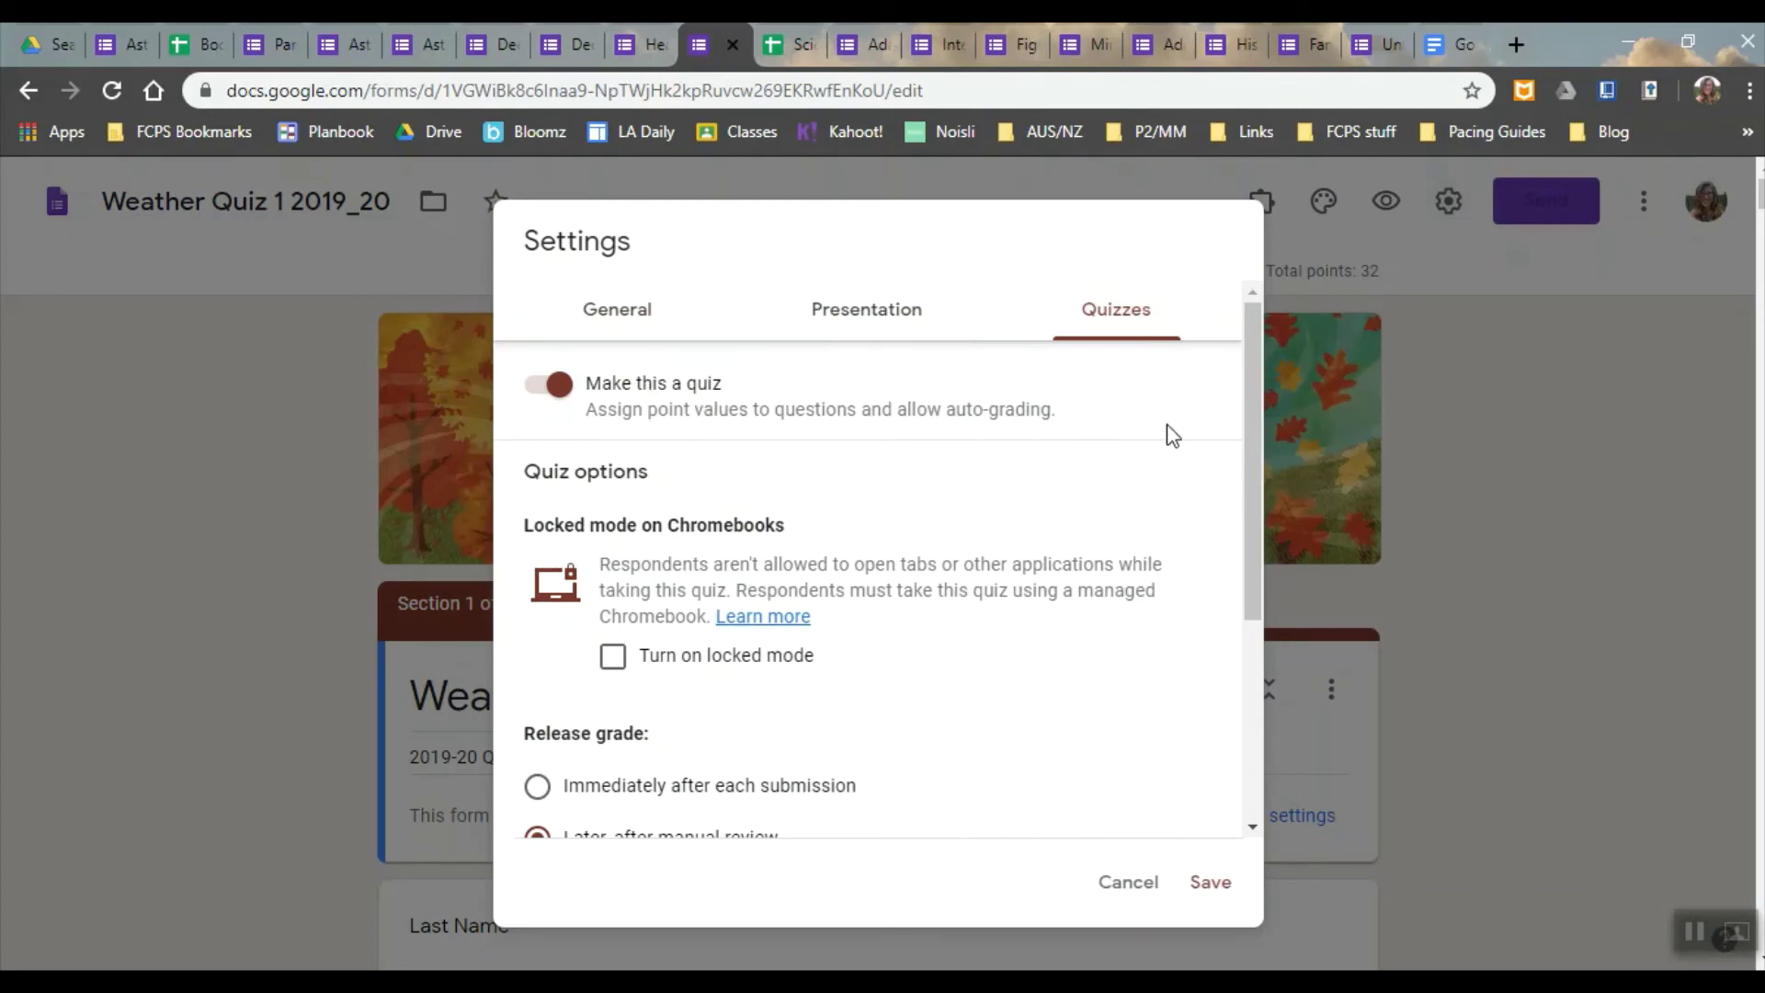
left_click_drag(1252, 441, 1265, 548)
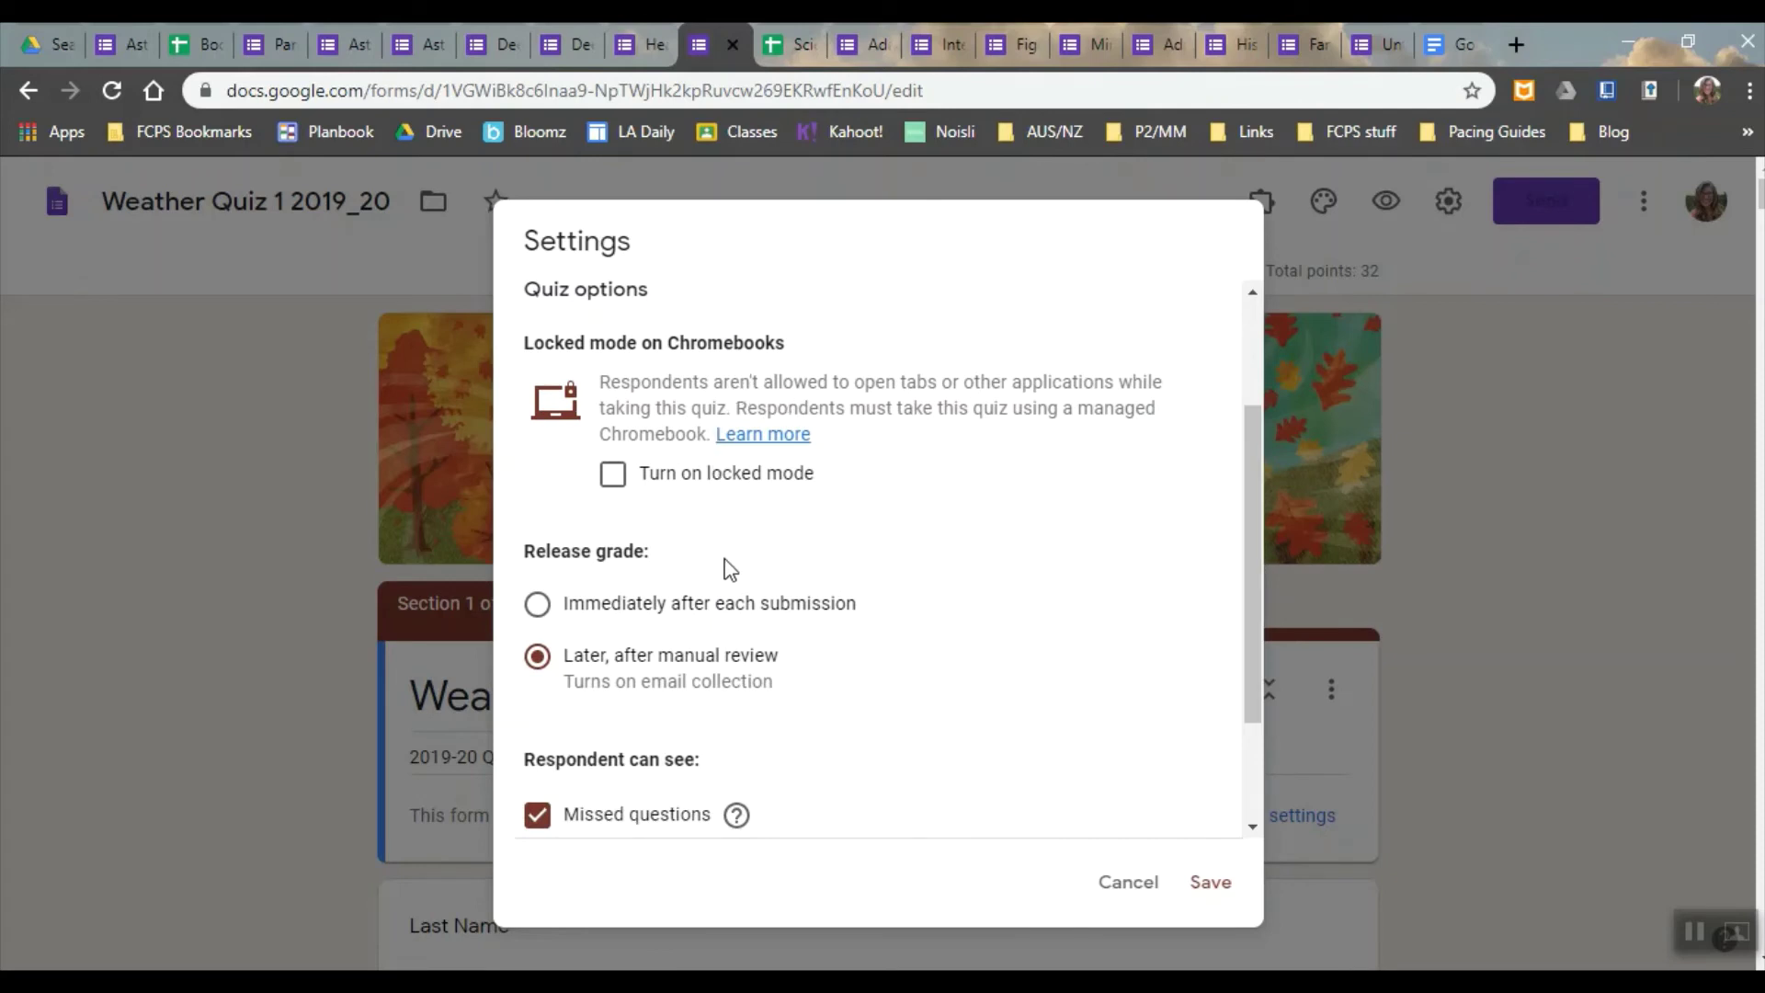
scroll(1233, 537, "down", 2)
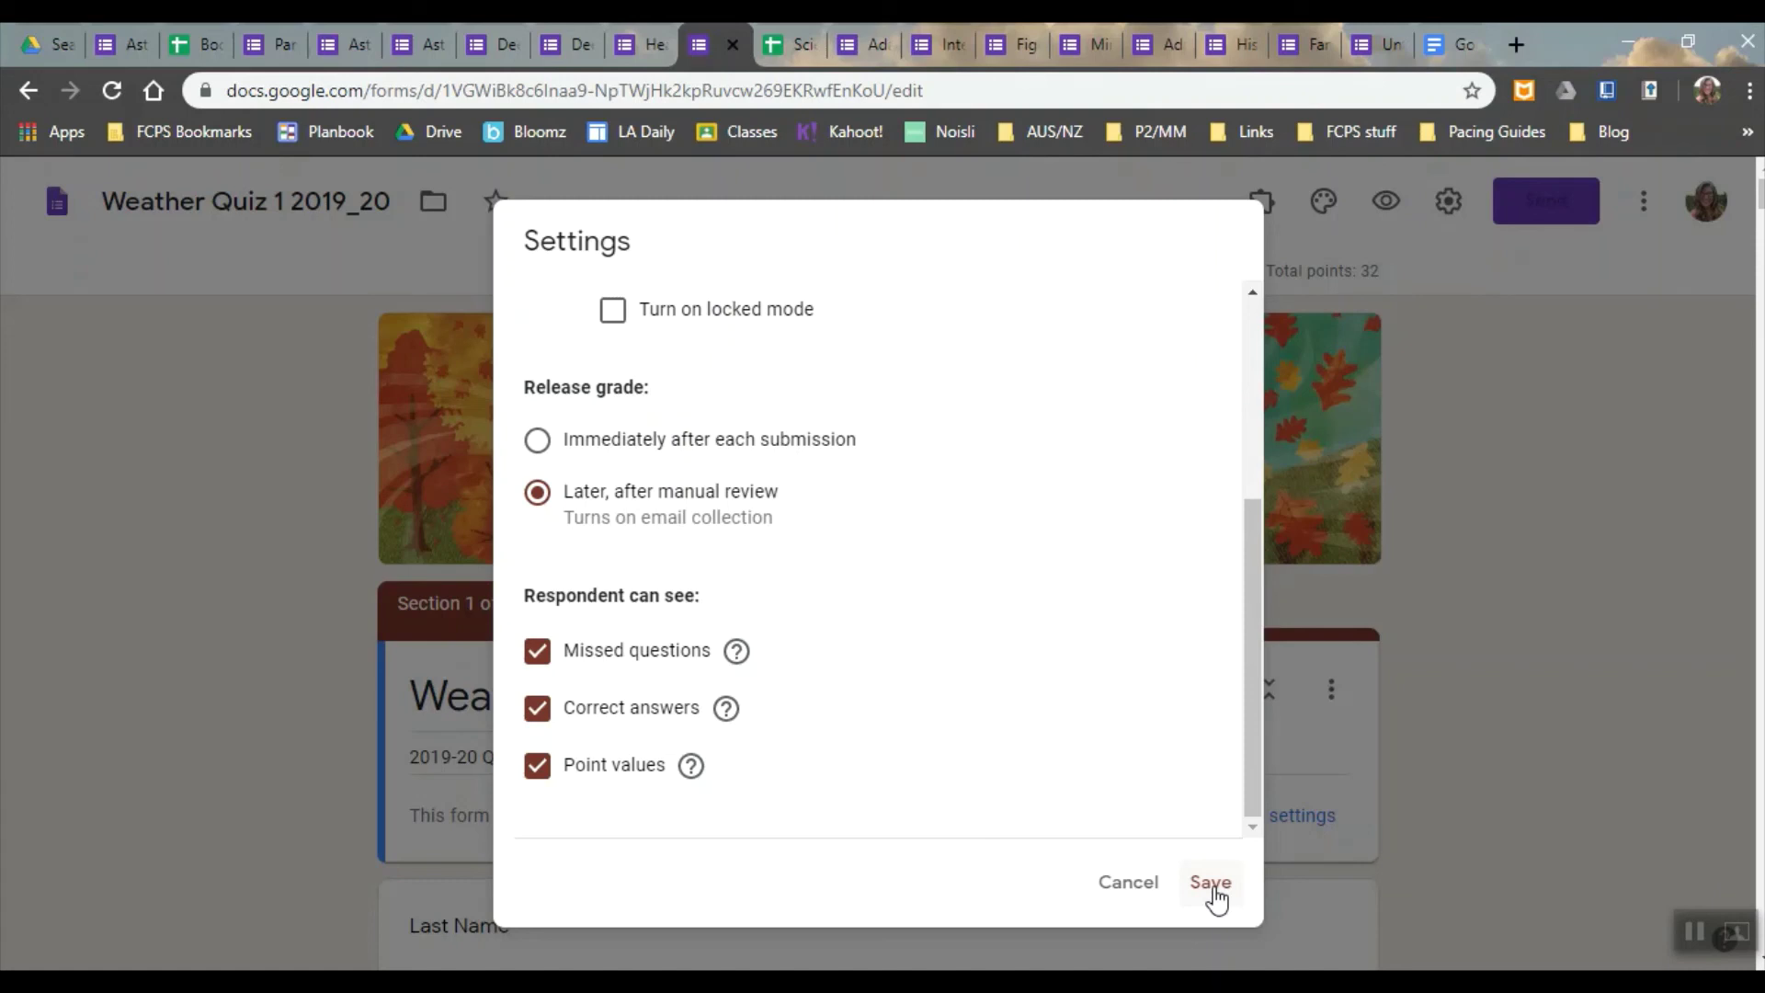
left_click(1212, 884)
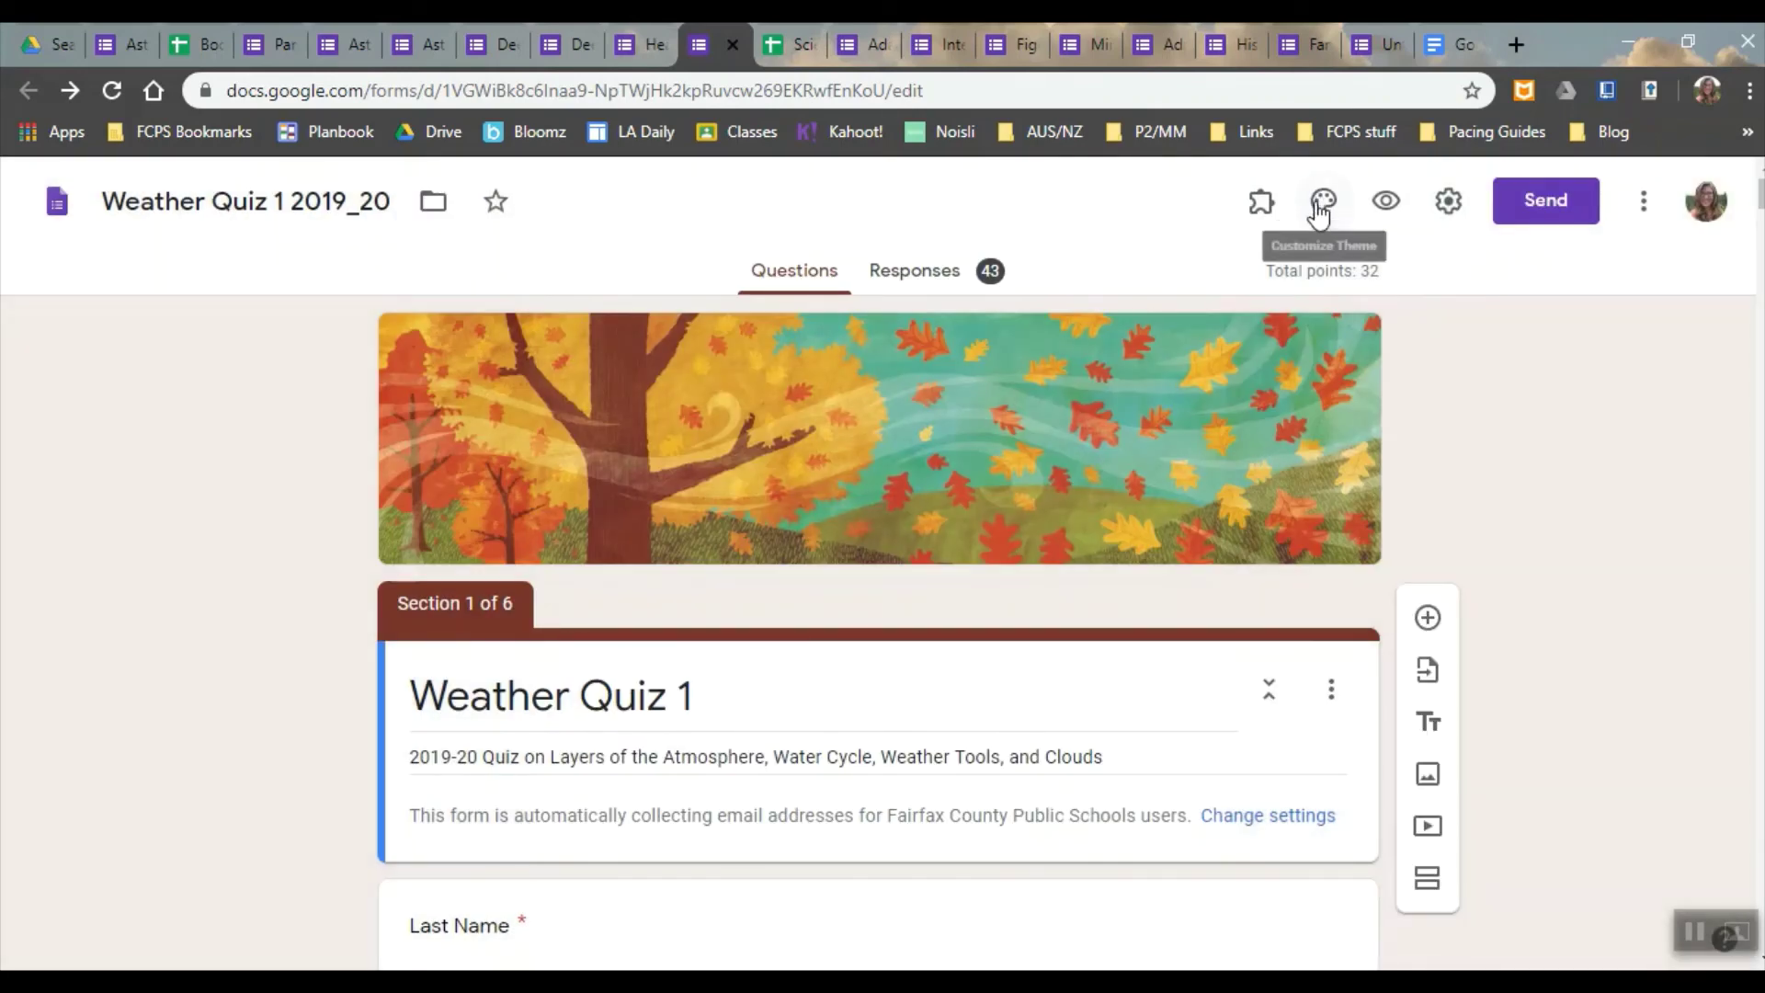
Keep the theme's Basic font style, then bring up the quiz's shareable link under Send.
left_click(1321, 209)
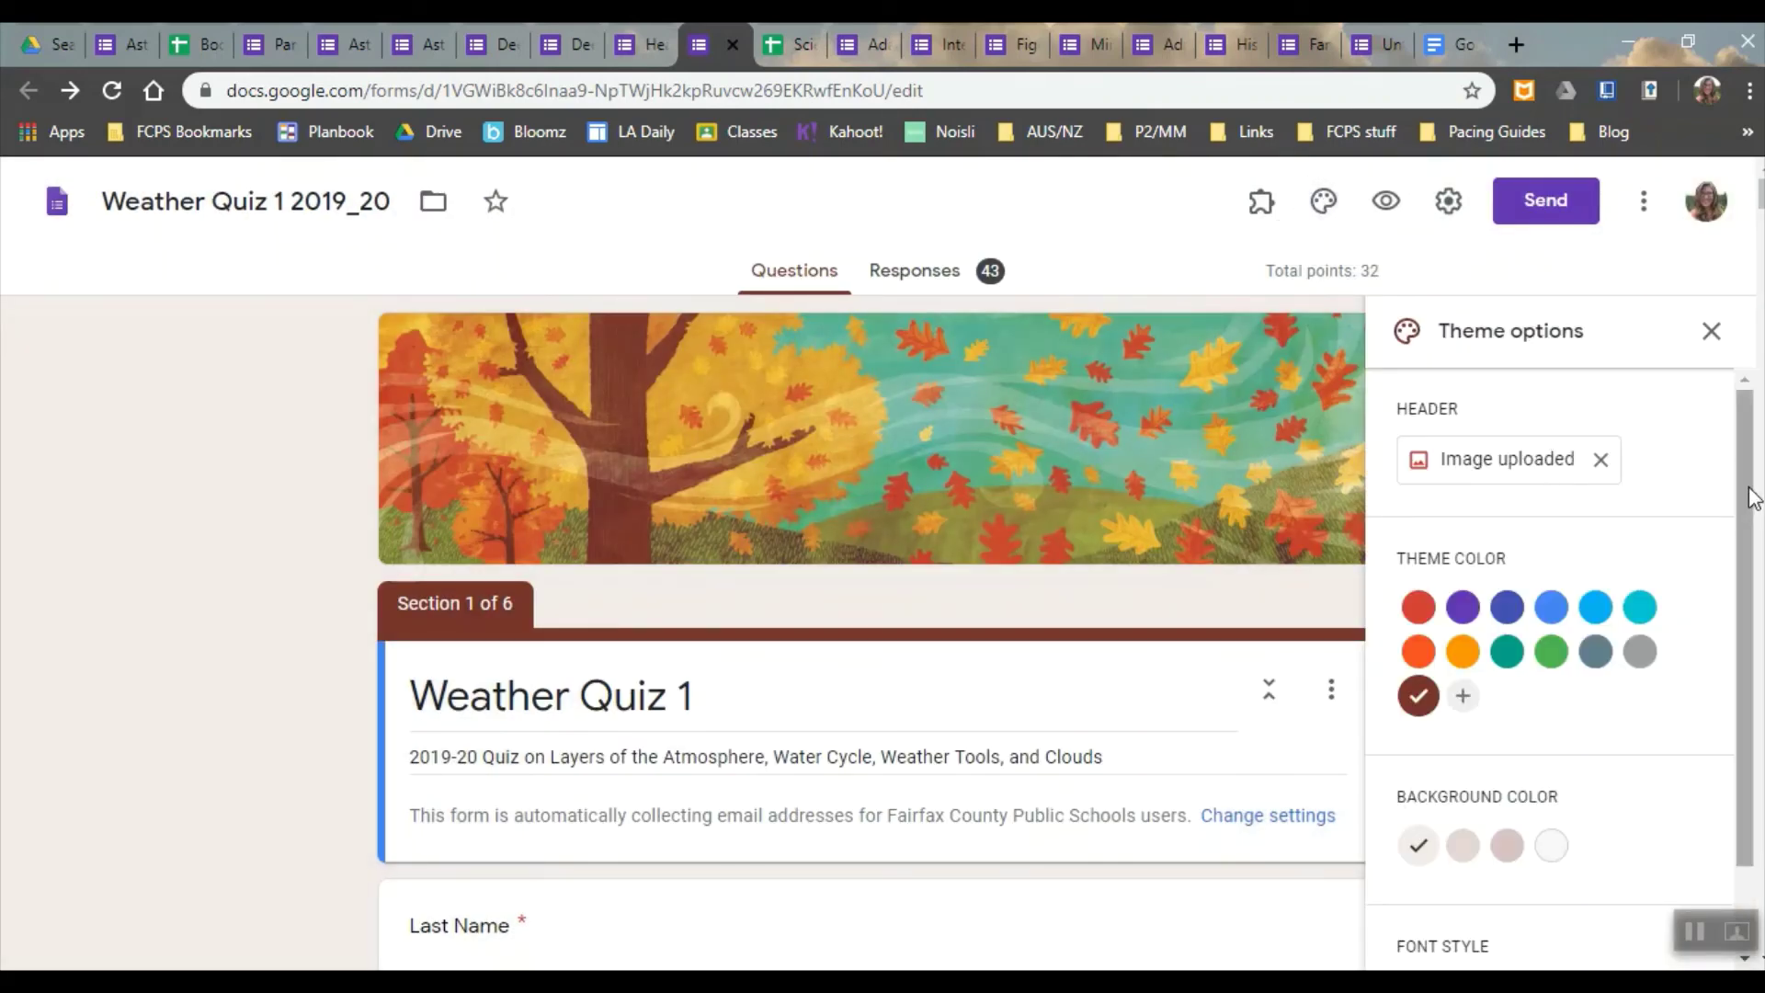
left_click_drag(1749, 504, 1750, 597)
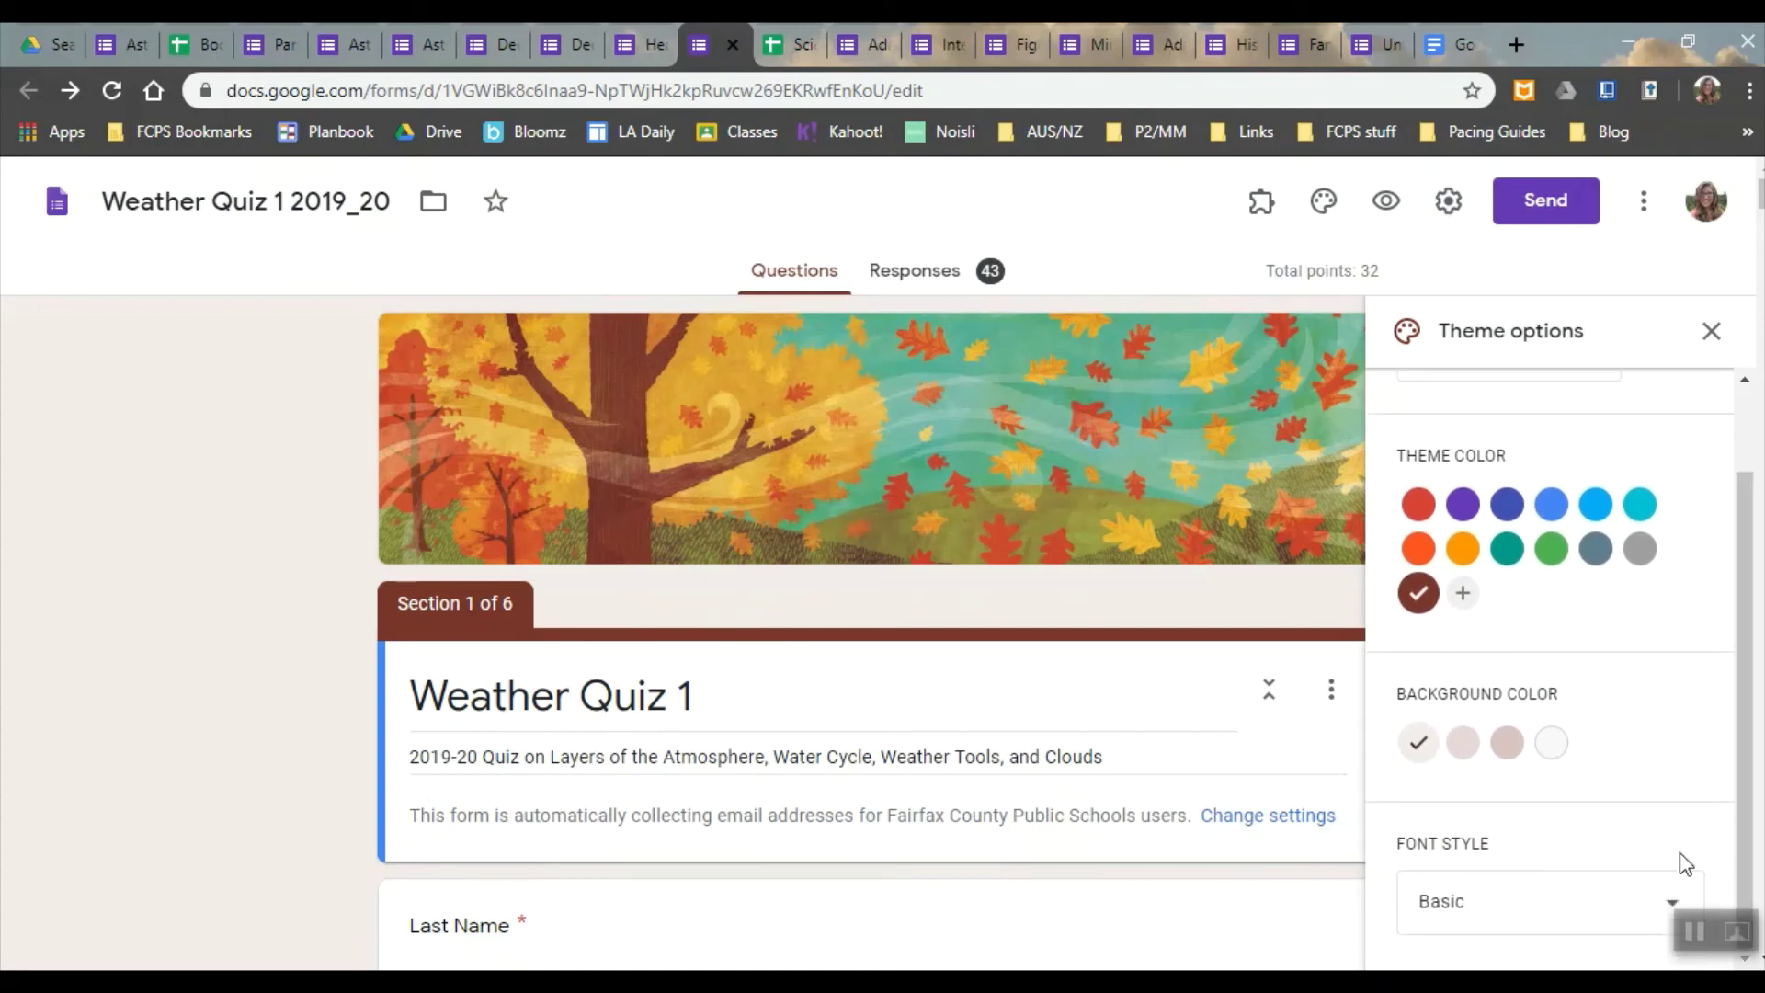
left_click(1664, 903)
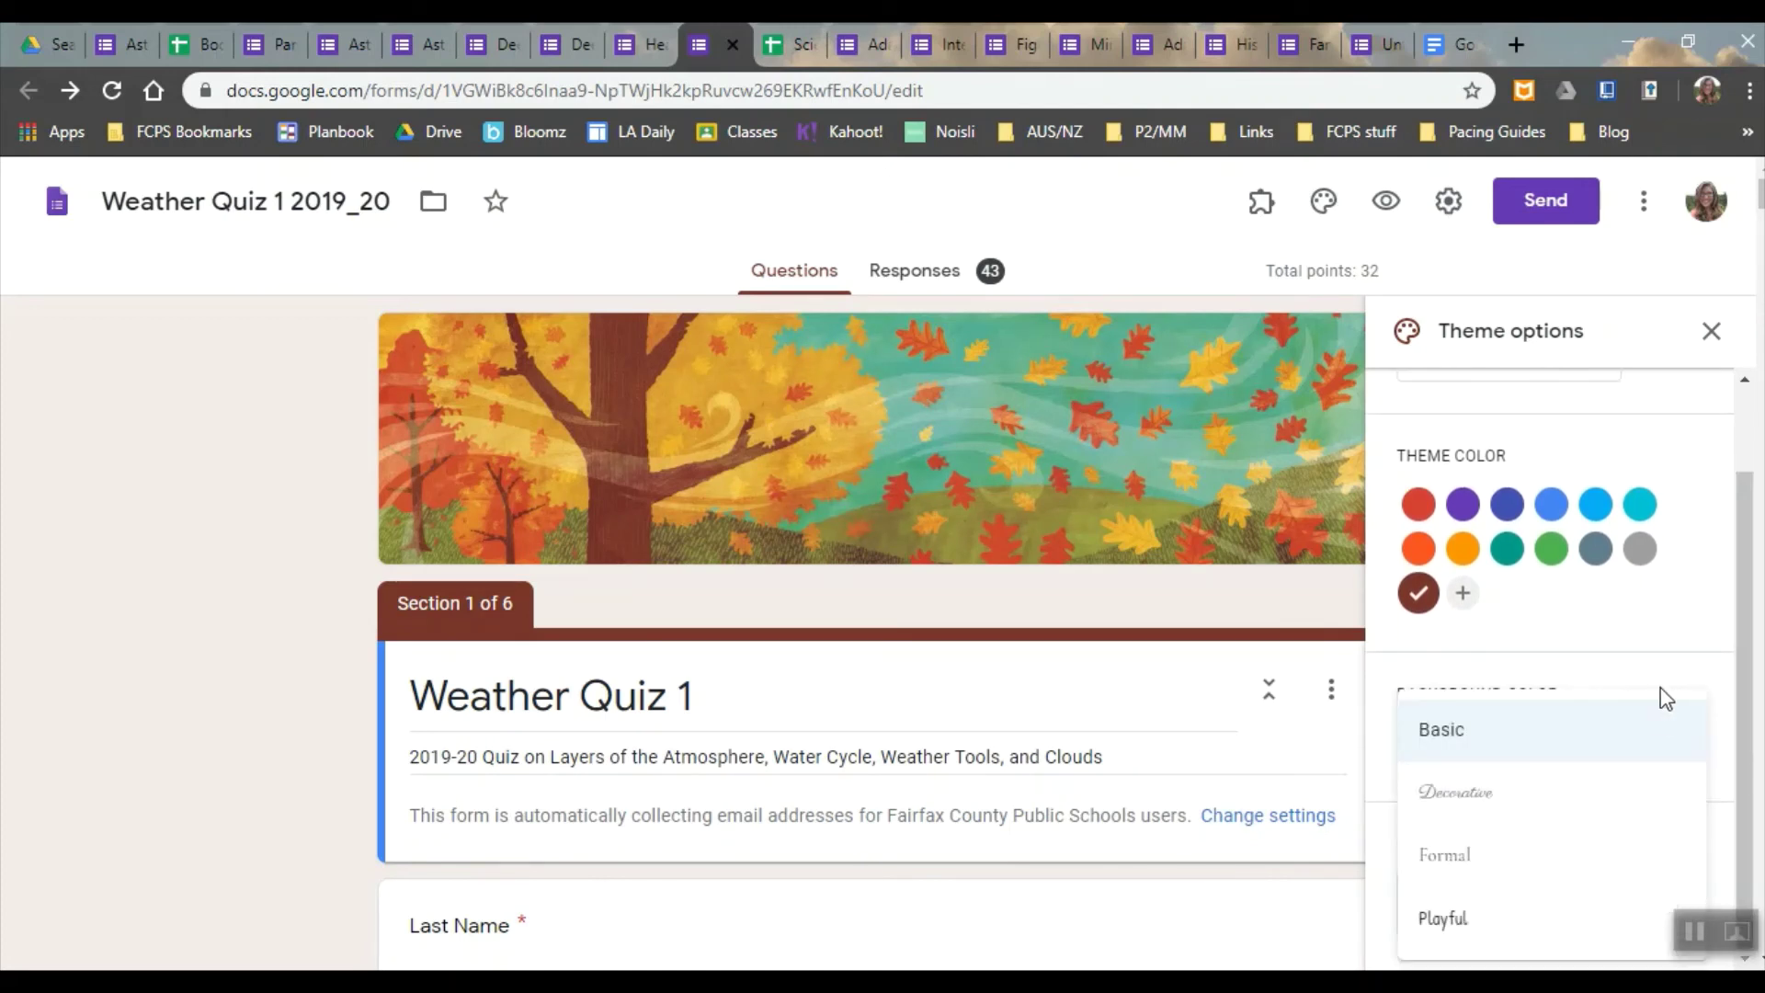
left_click(1652, 729)
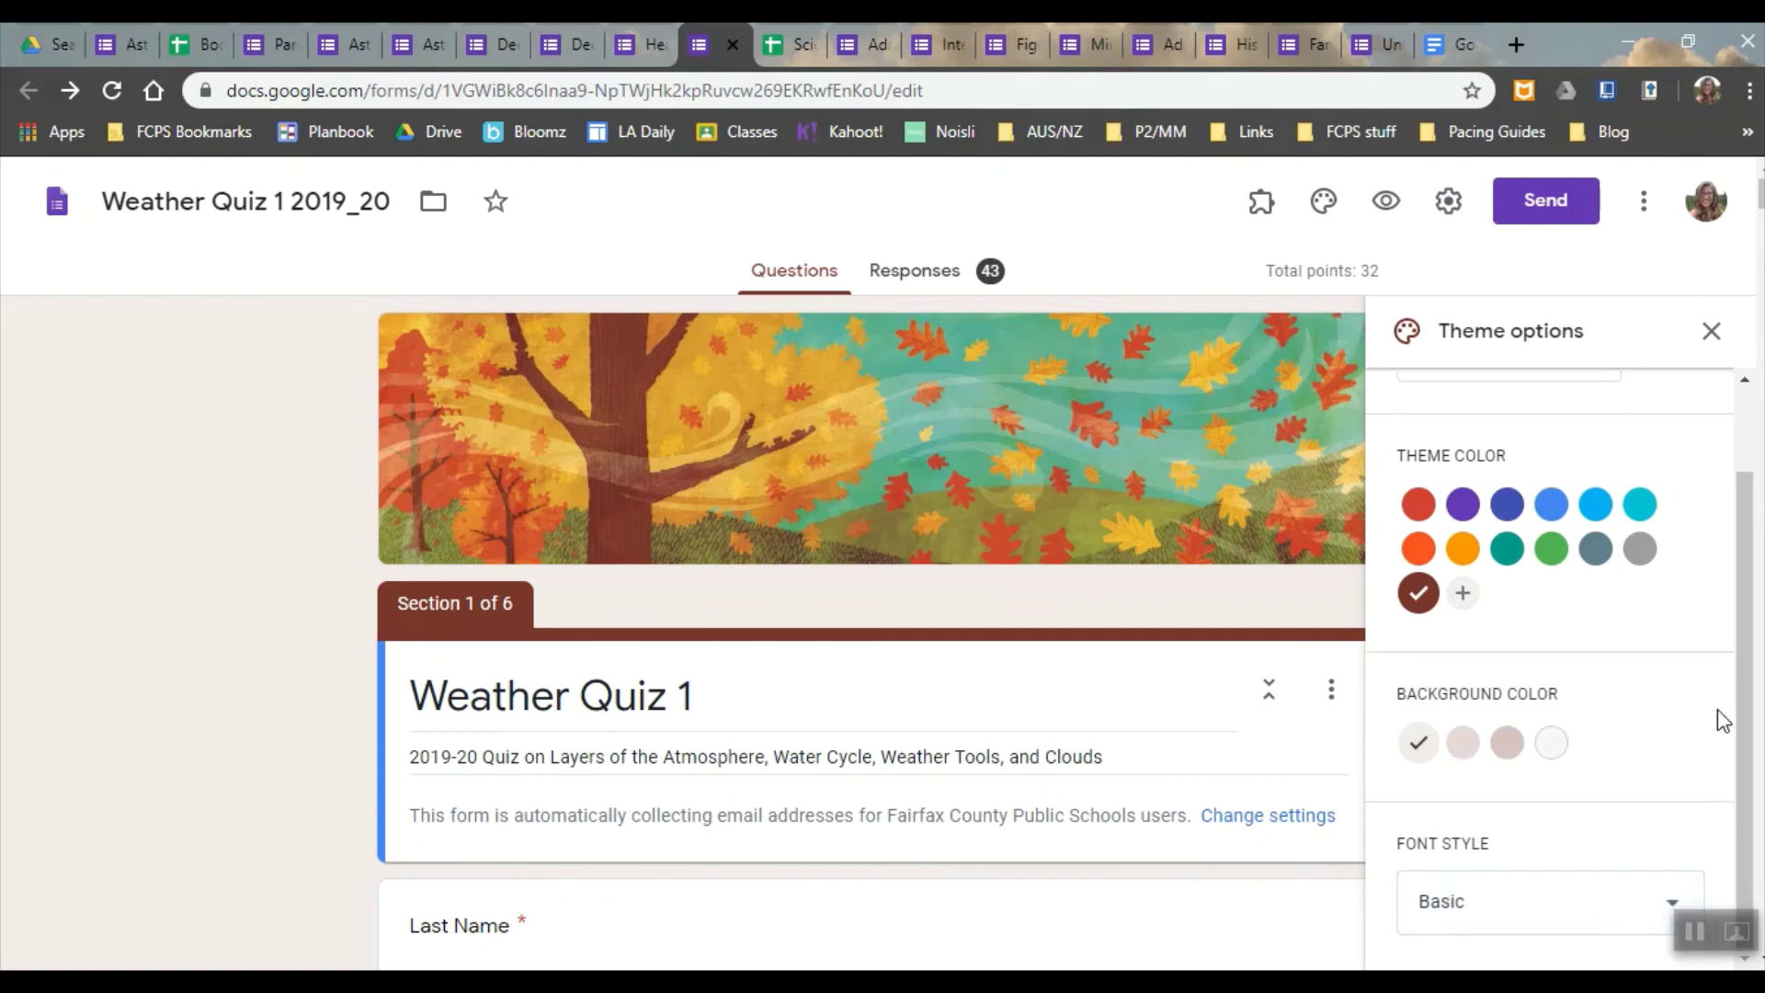
scroll(1736, 699, "up", 2)
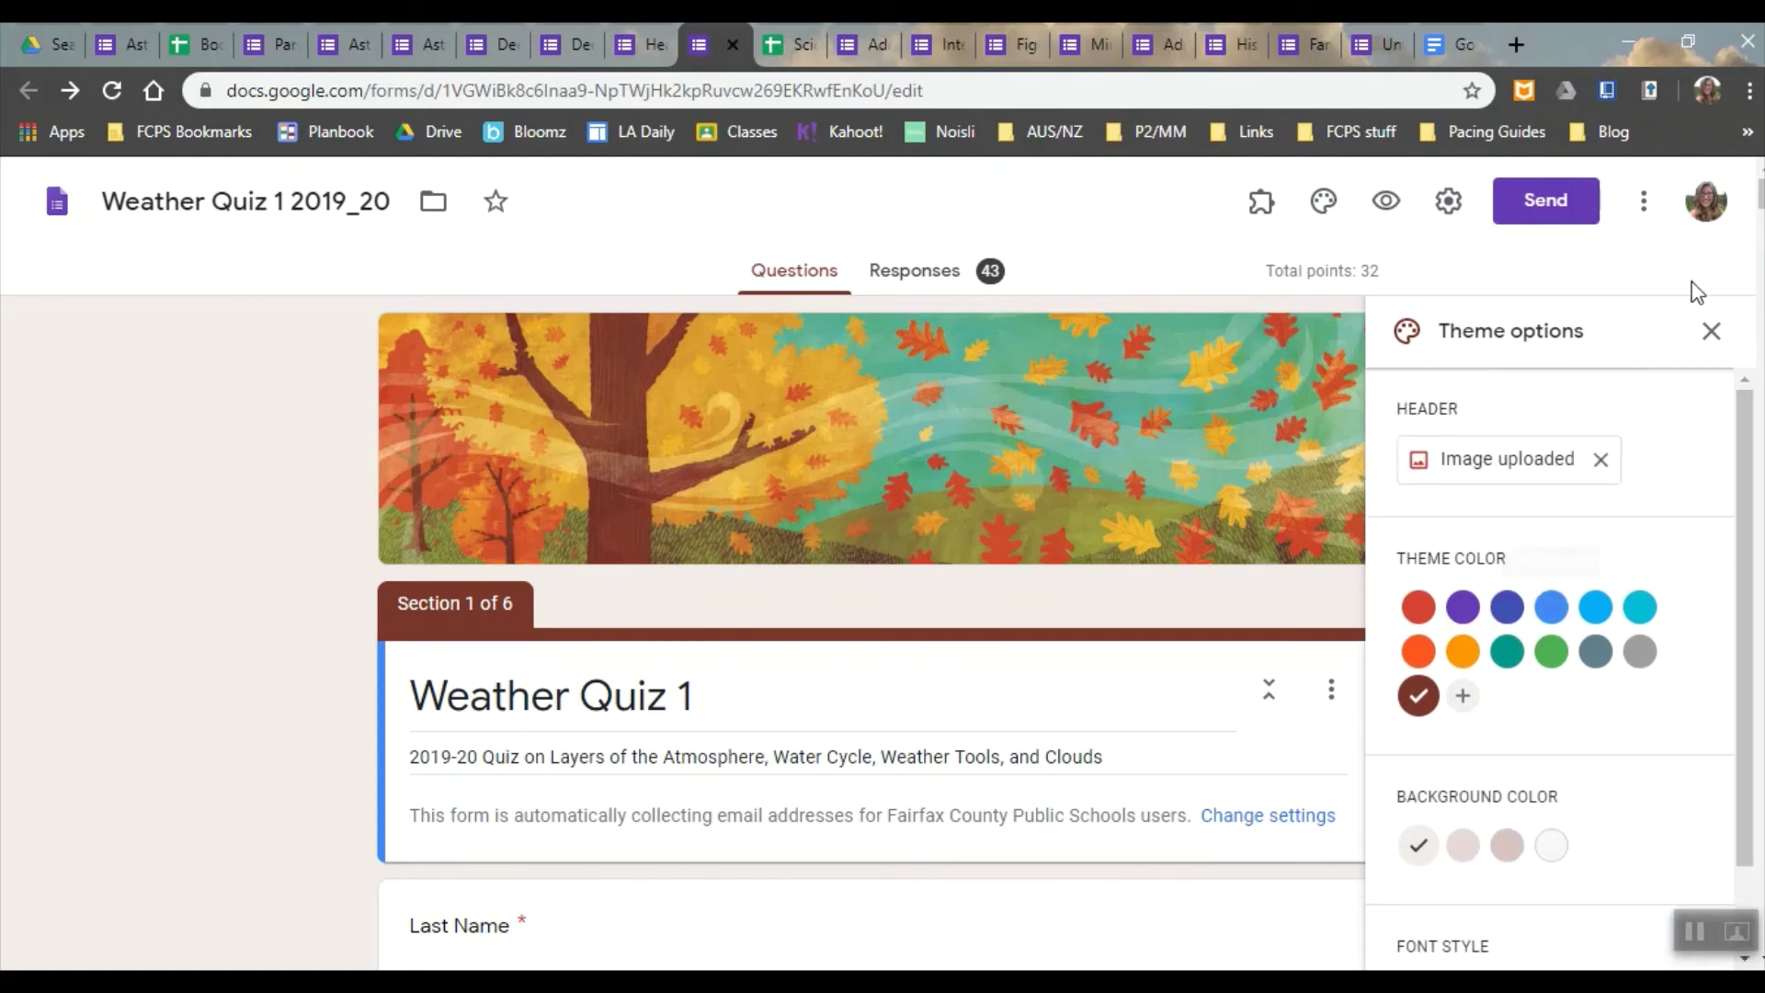
left_click(1710, 331)
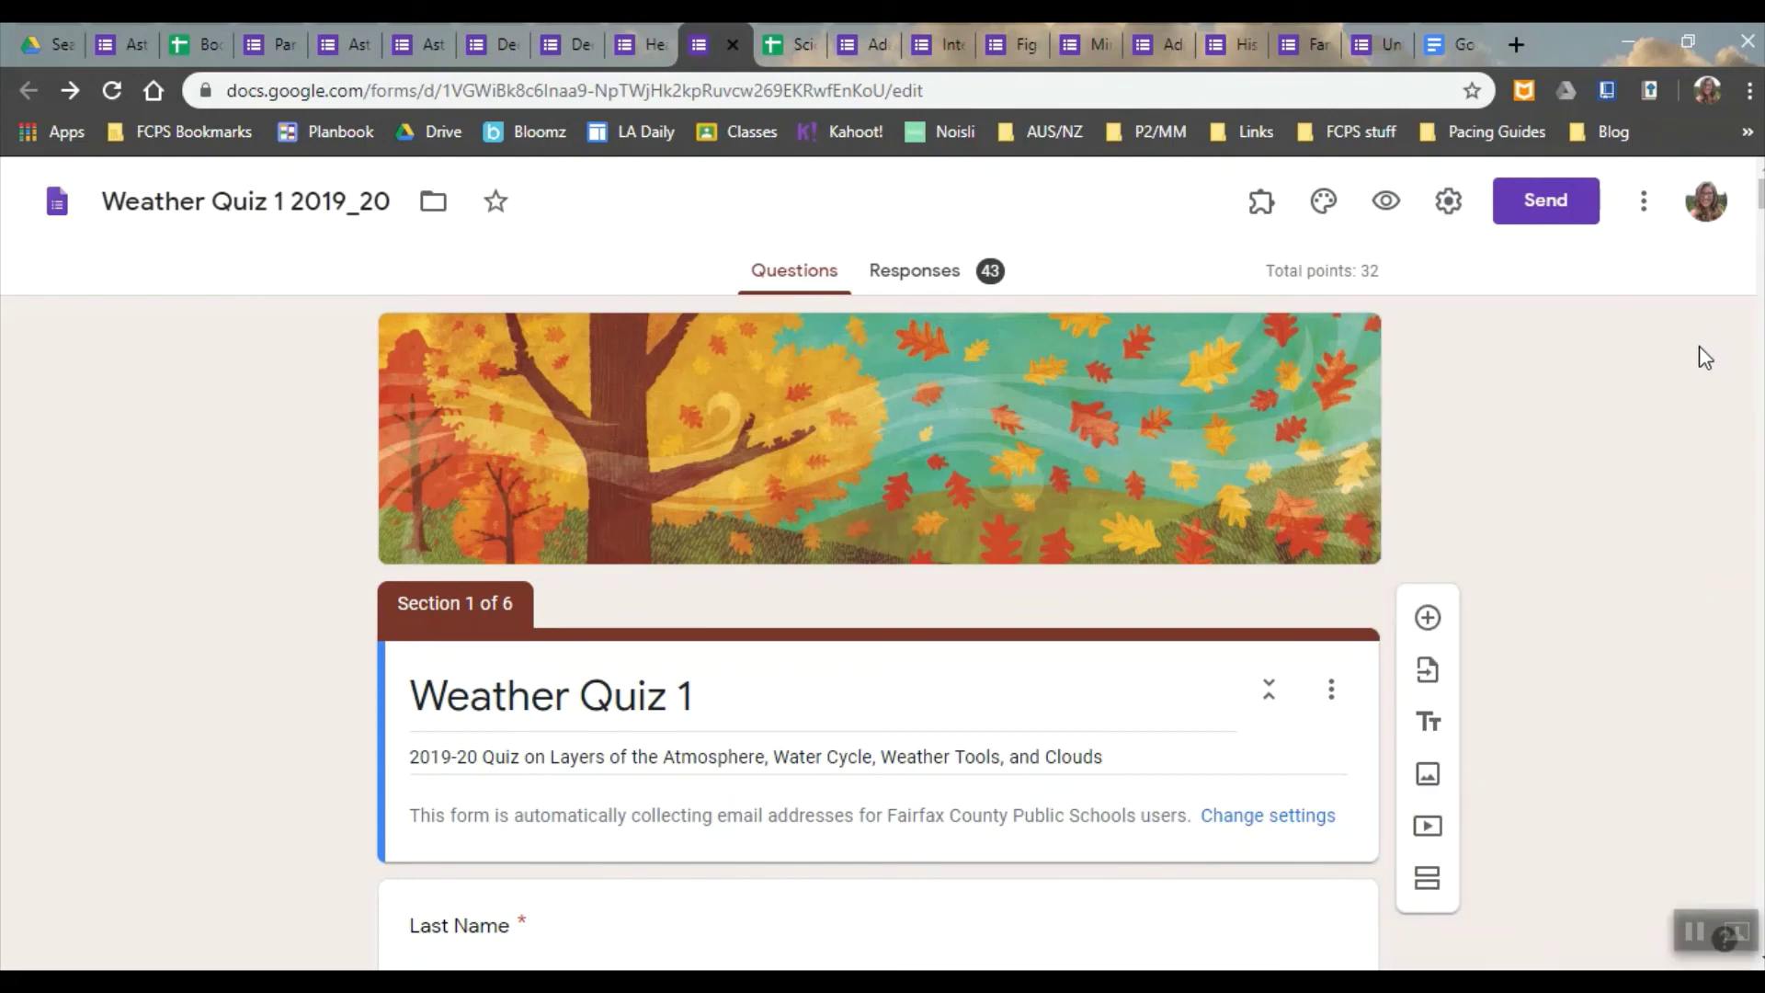
left_click(1541, 210)
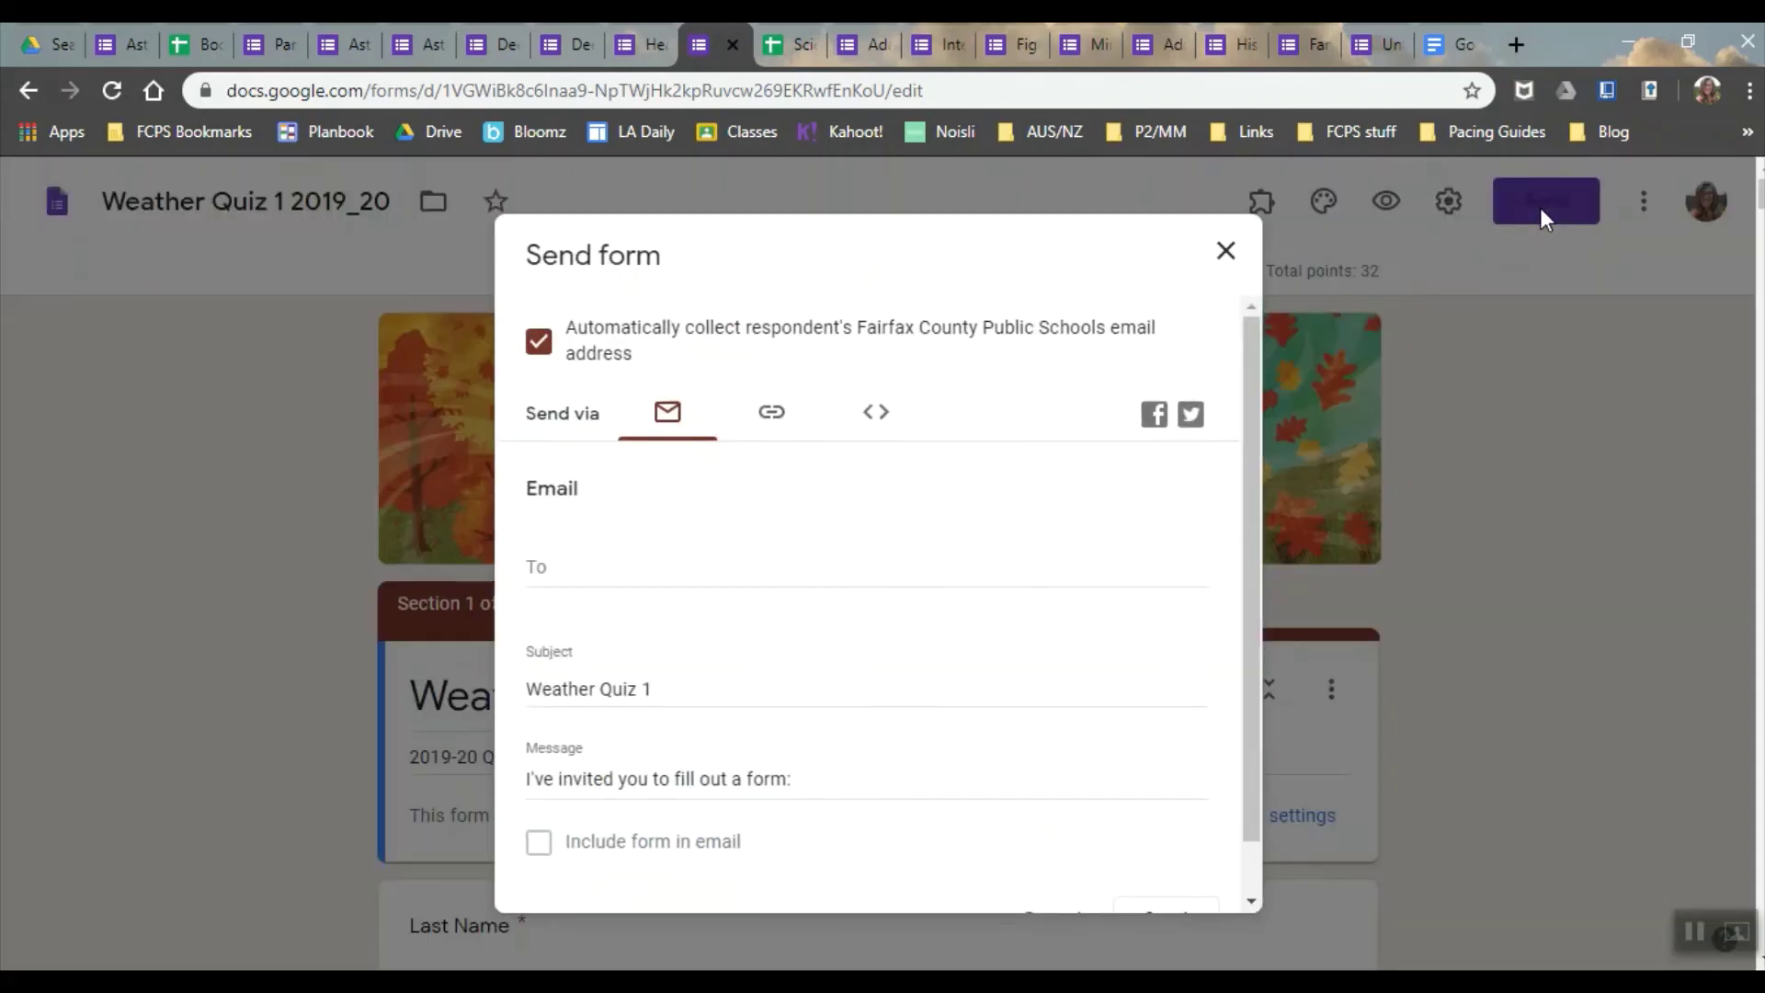
left_click(776, 426)
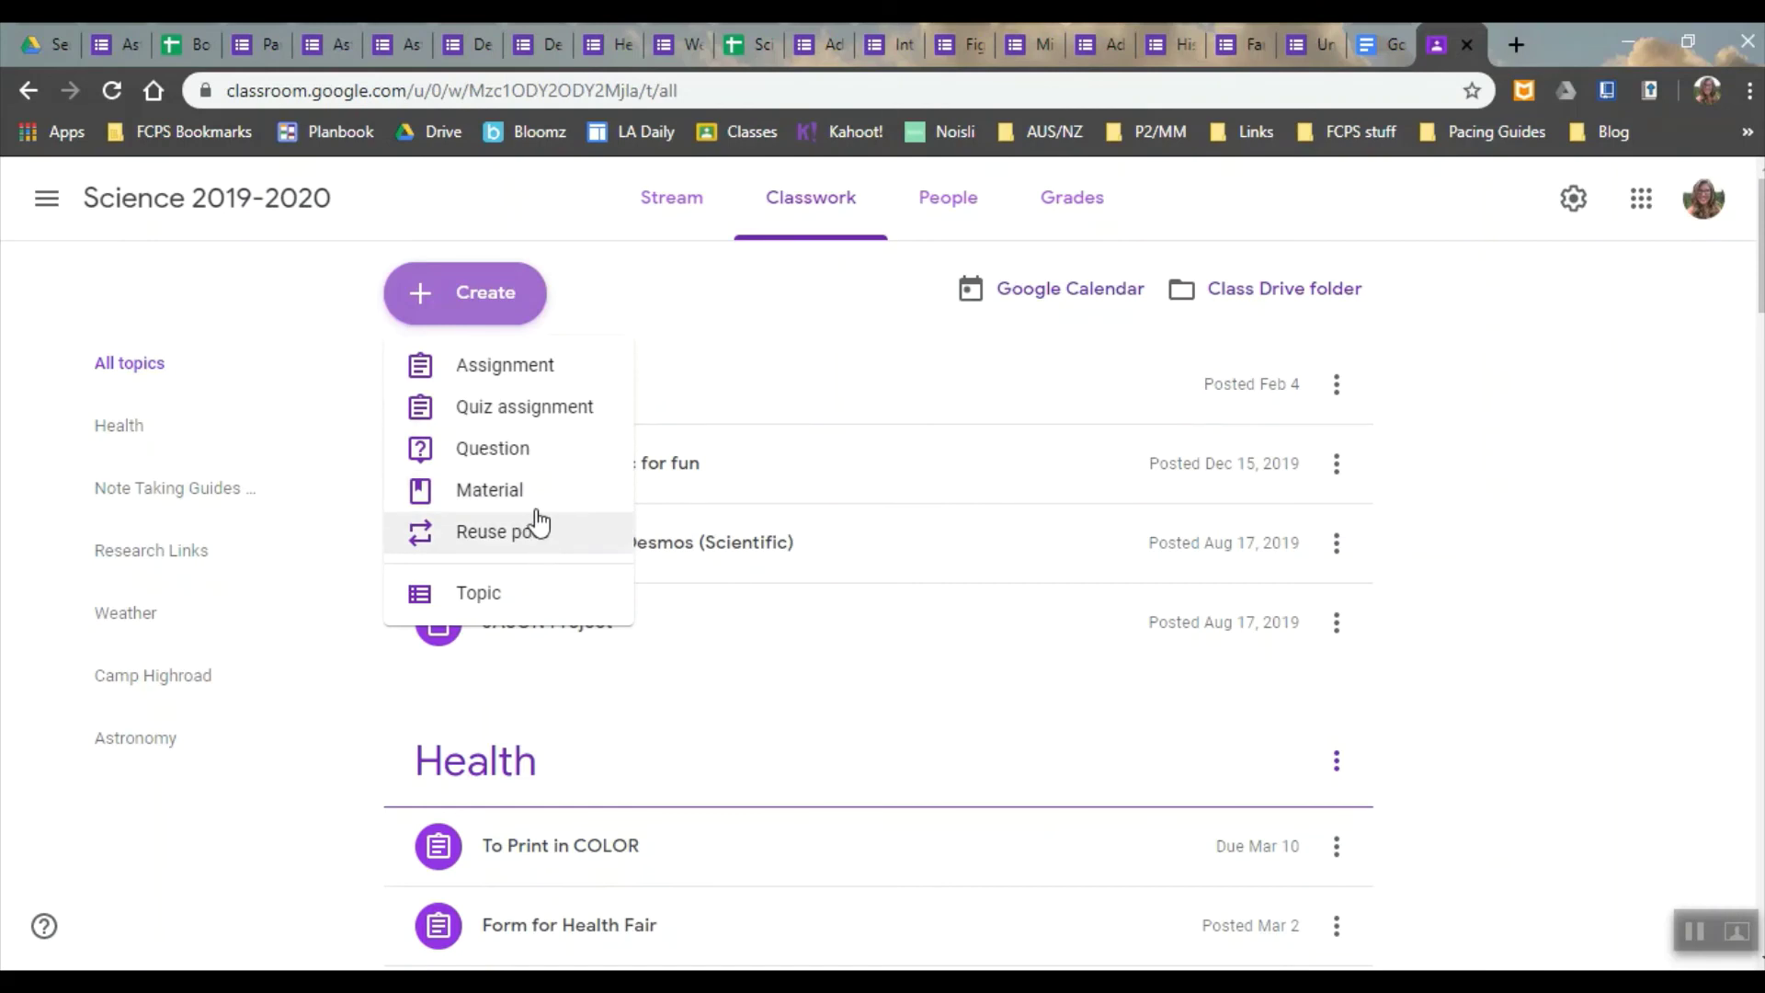
Create a Classroom Material post and attach the pasted quiz form link.
left_click(536, 504)
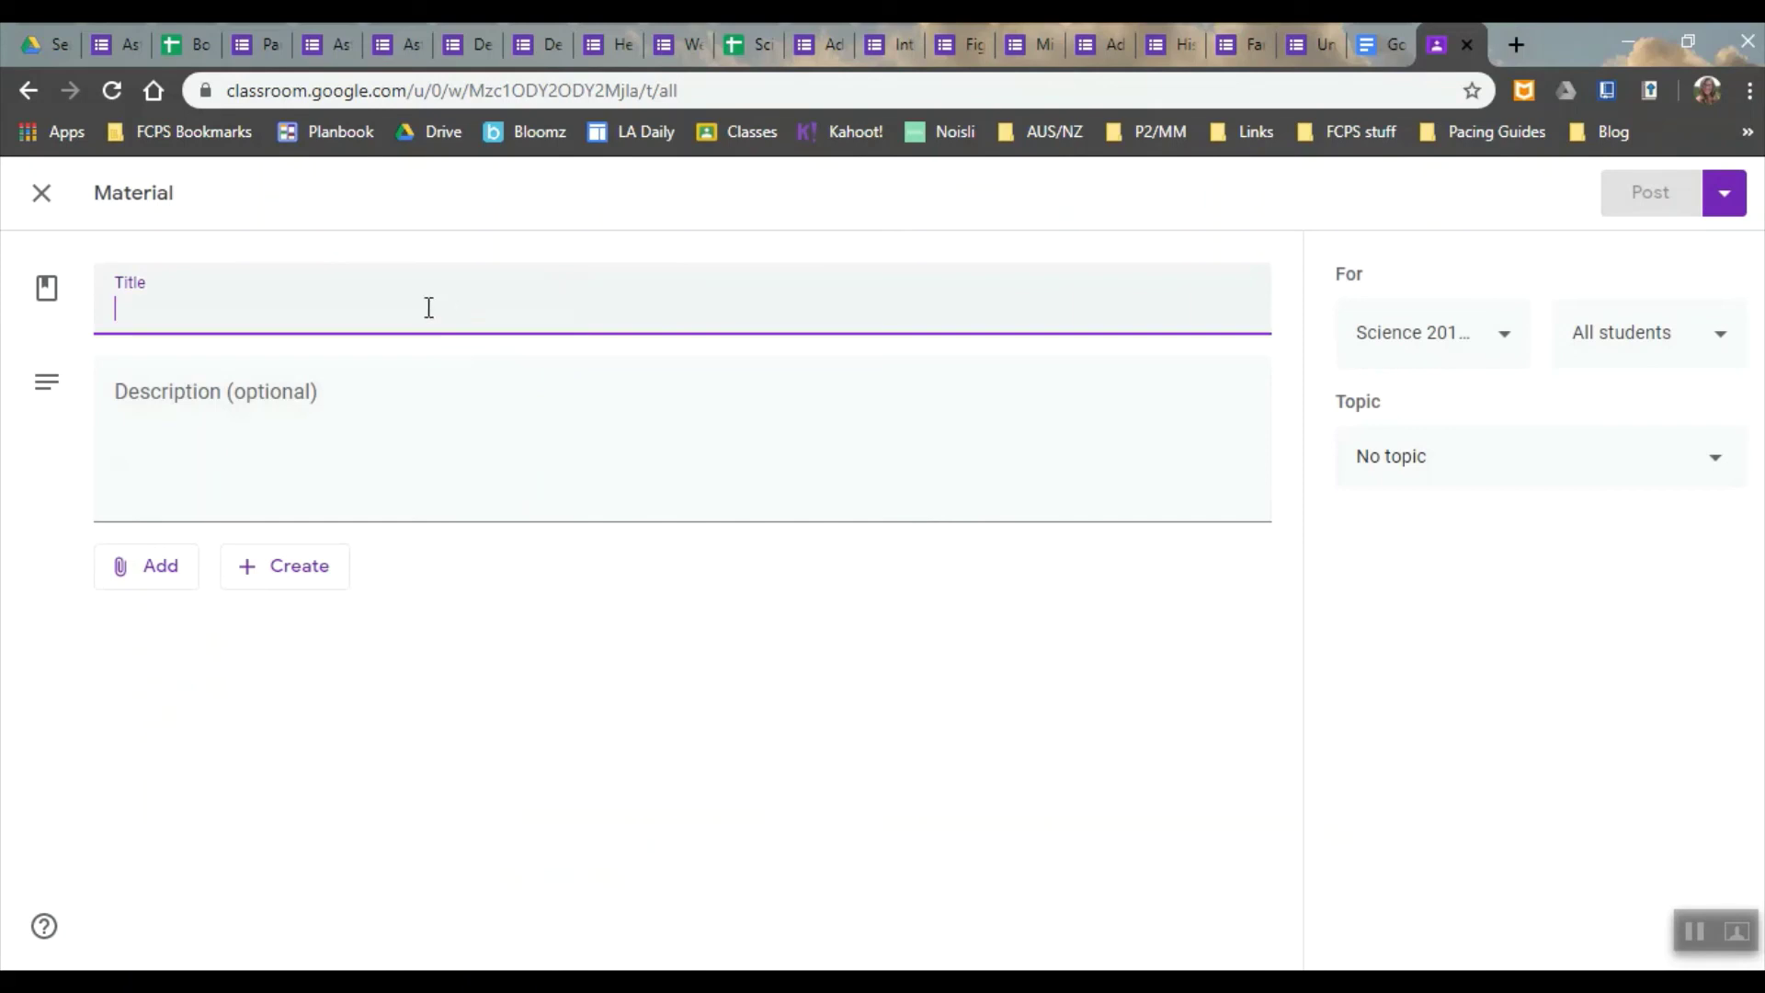
left_click(165, 578)
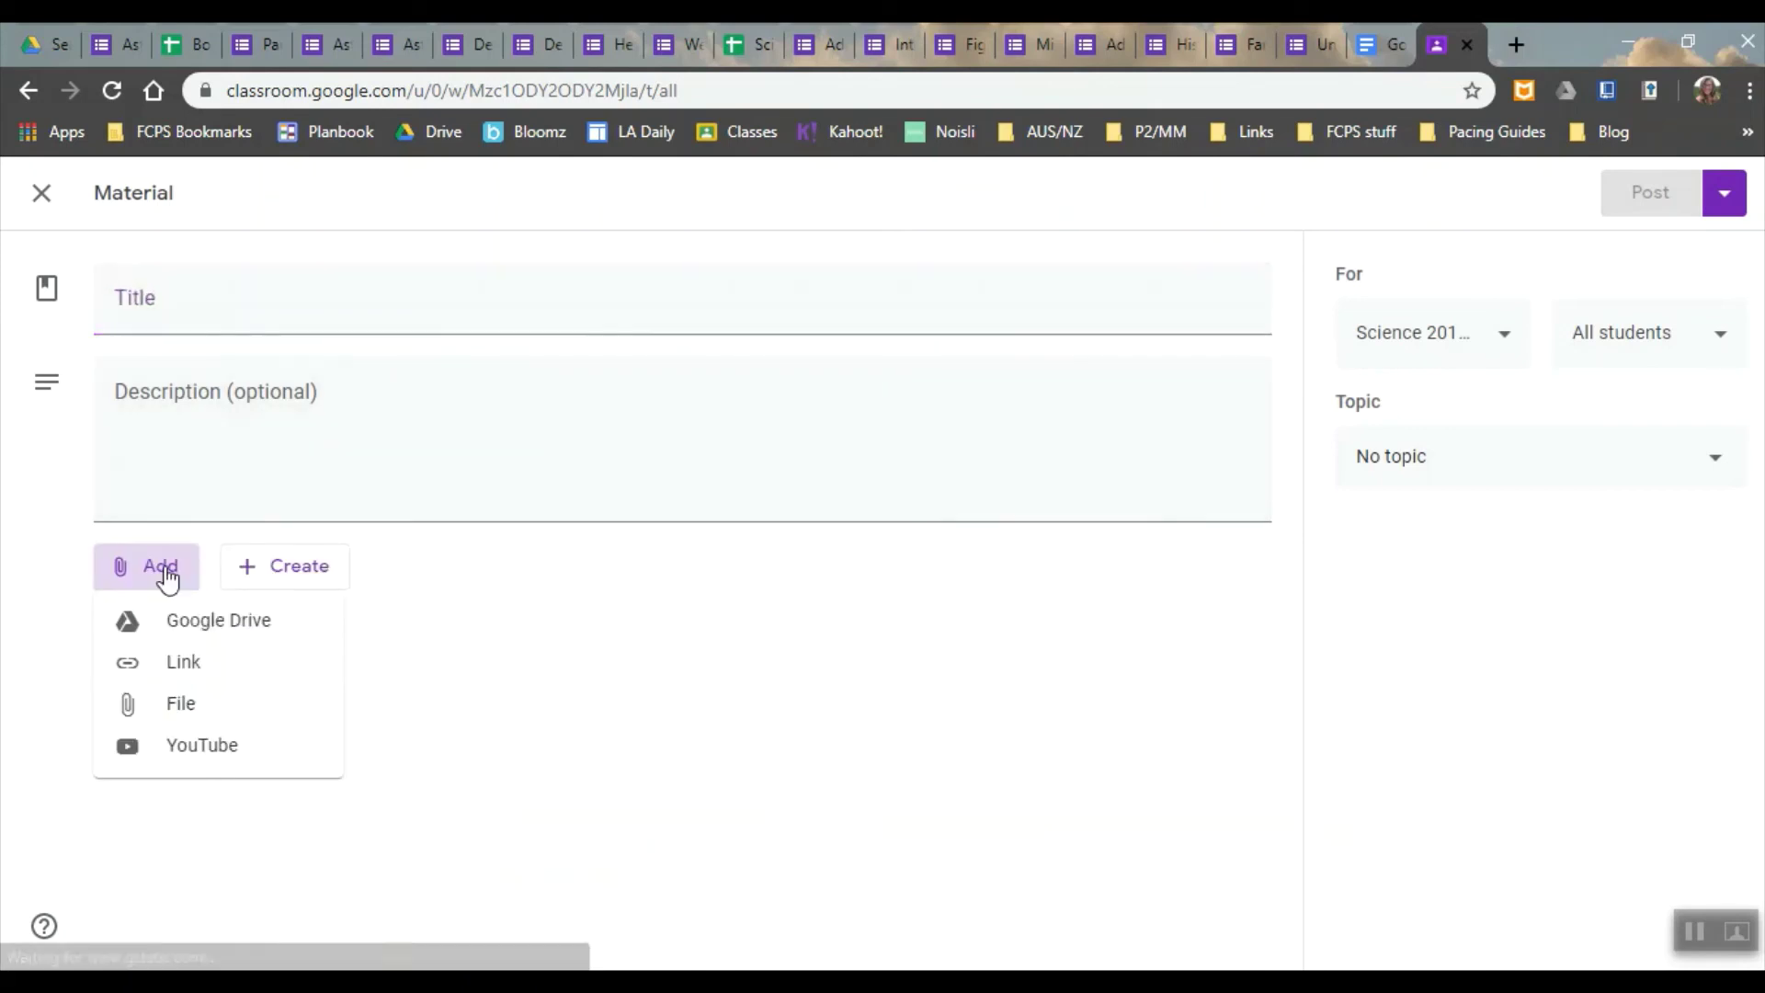
left_click(177, 662)
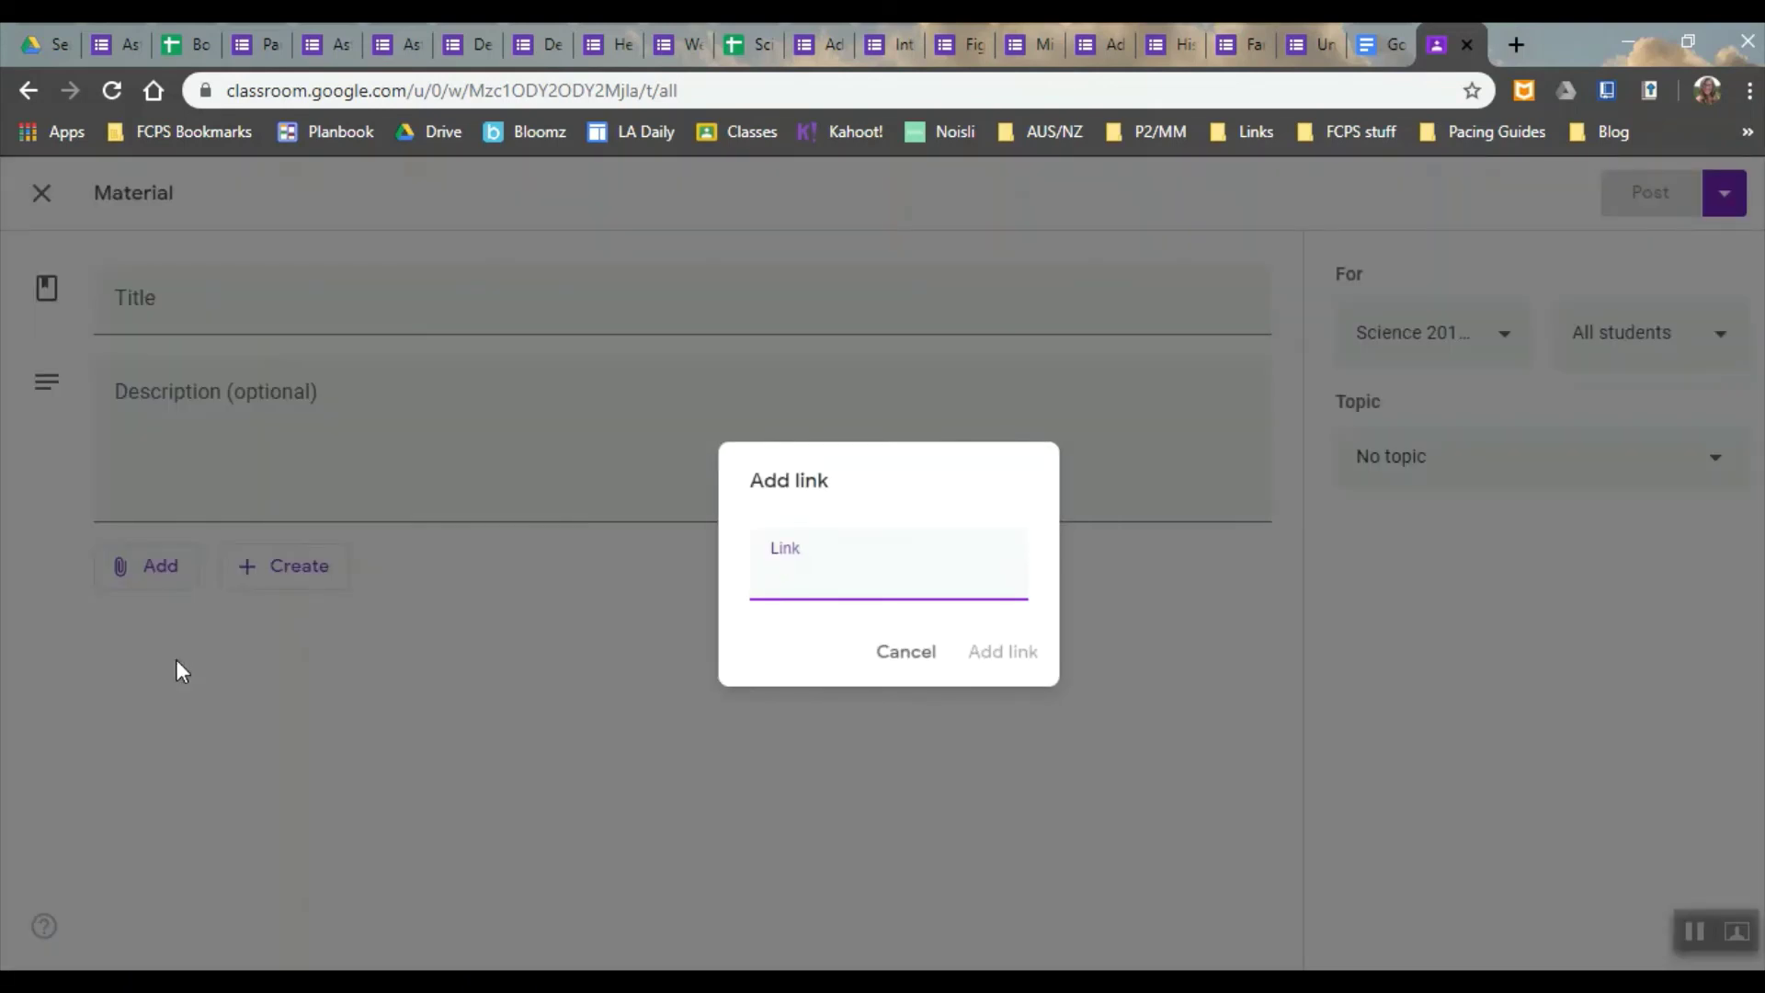
key("ctrl+v")
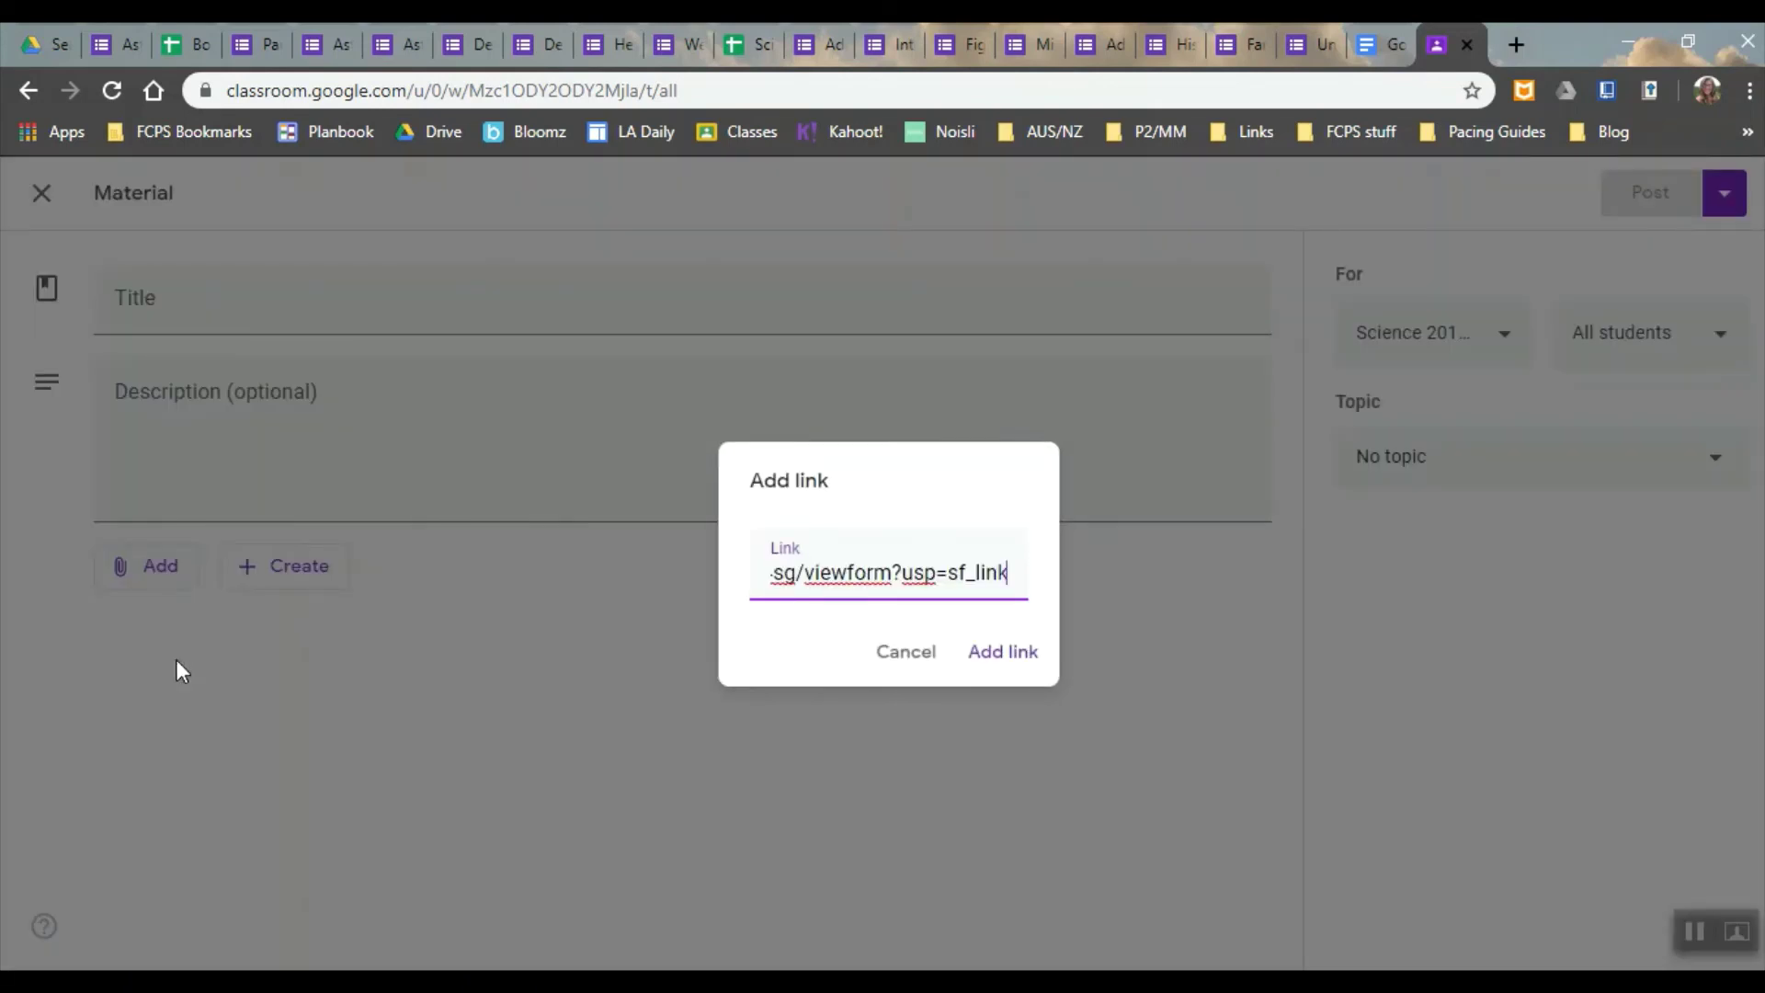
left_click(1000, 655)
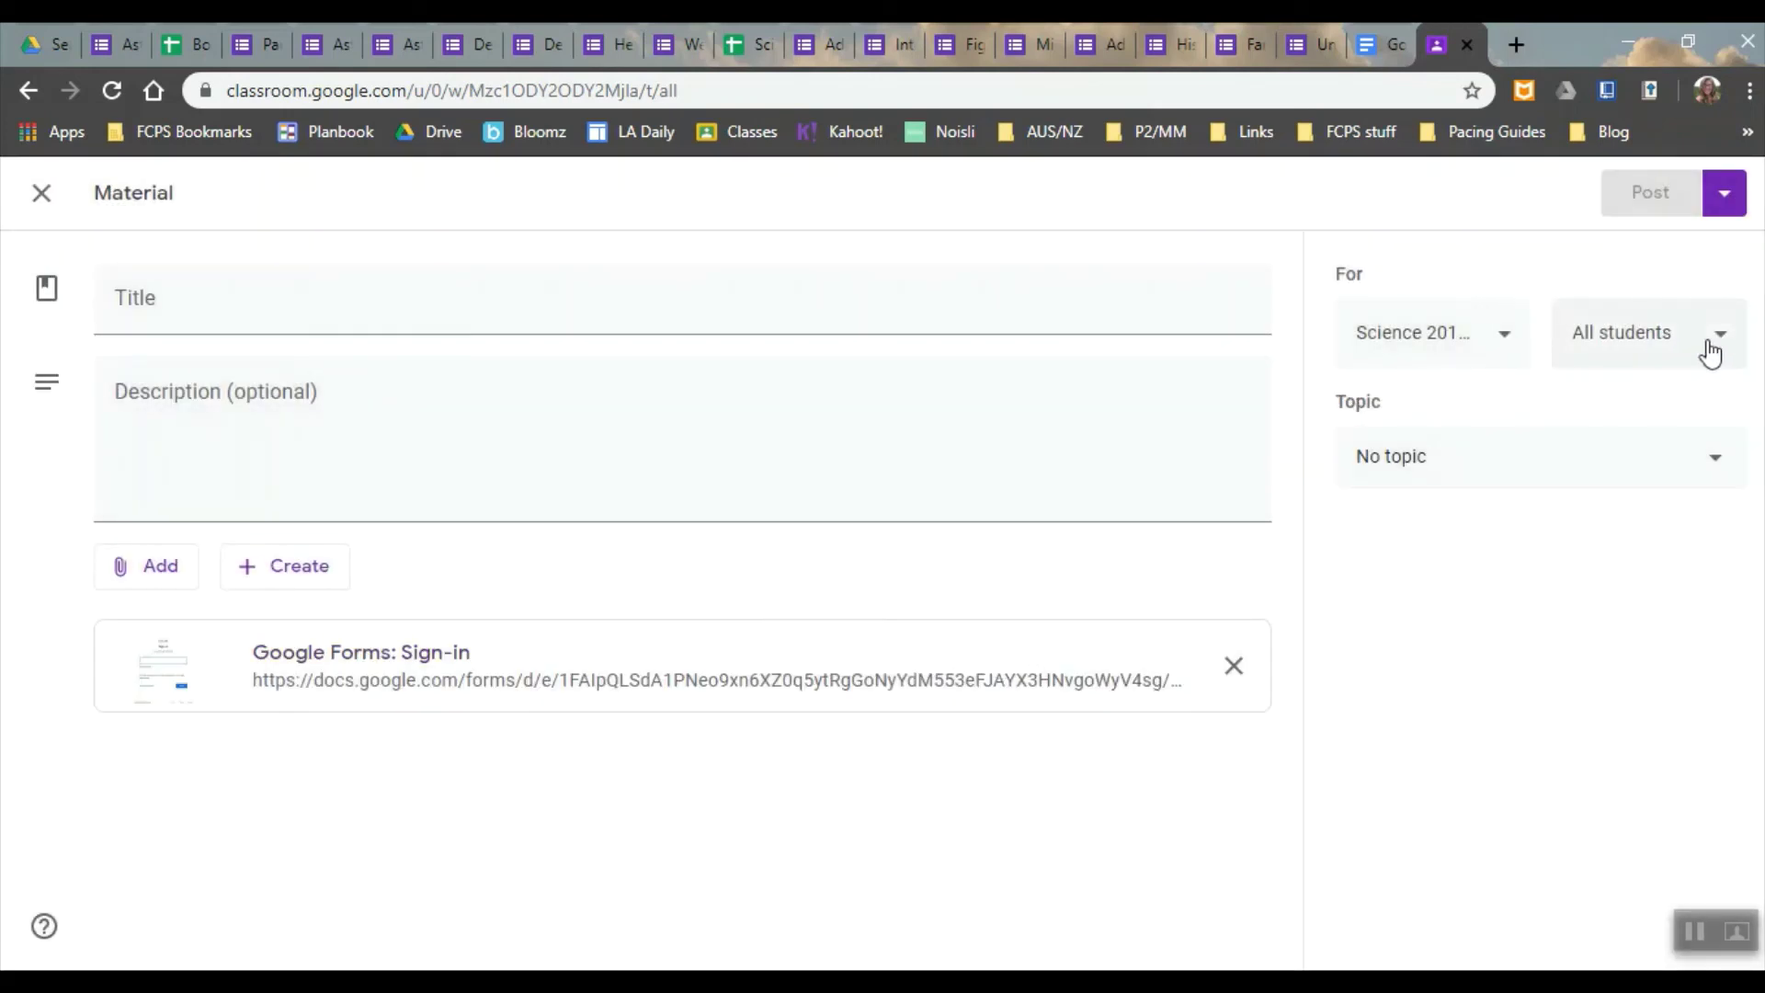